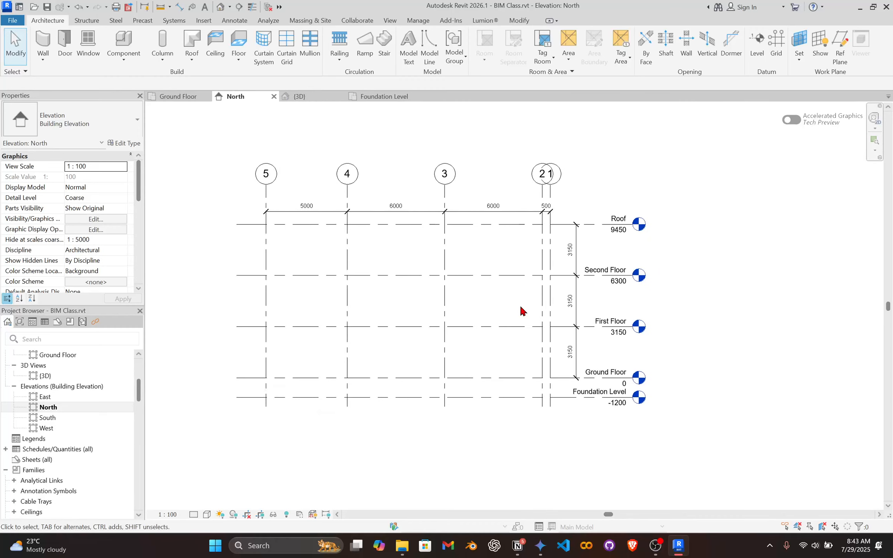
Delete the existing Foundation Level level from the North elevation.
scroll(585, 411, up, 3)
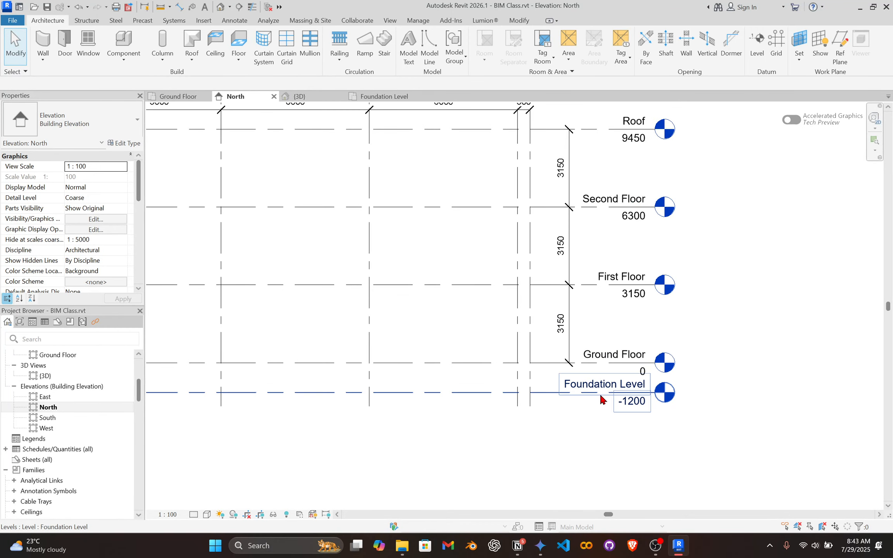
click(594, 394)
scroll(588, 396, up, 2)
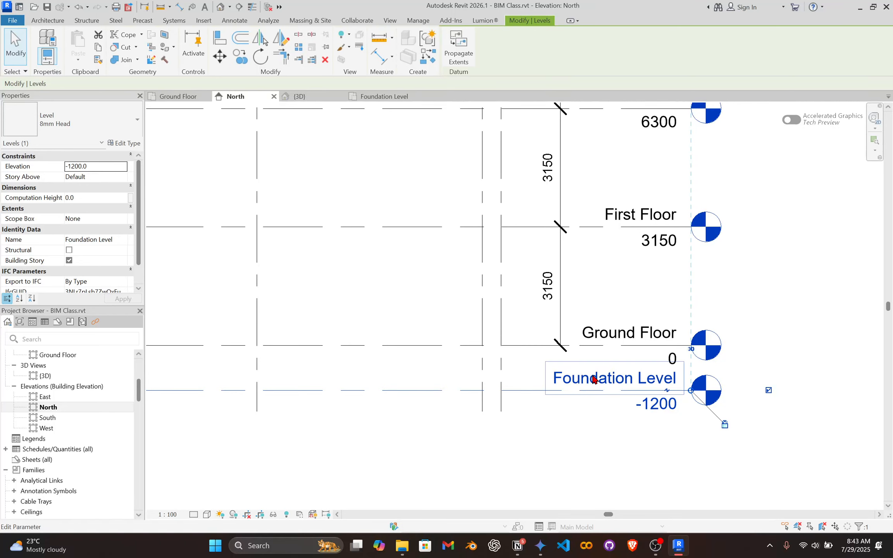
click(569, 393)
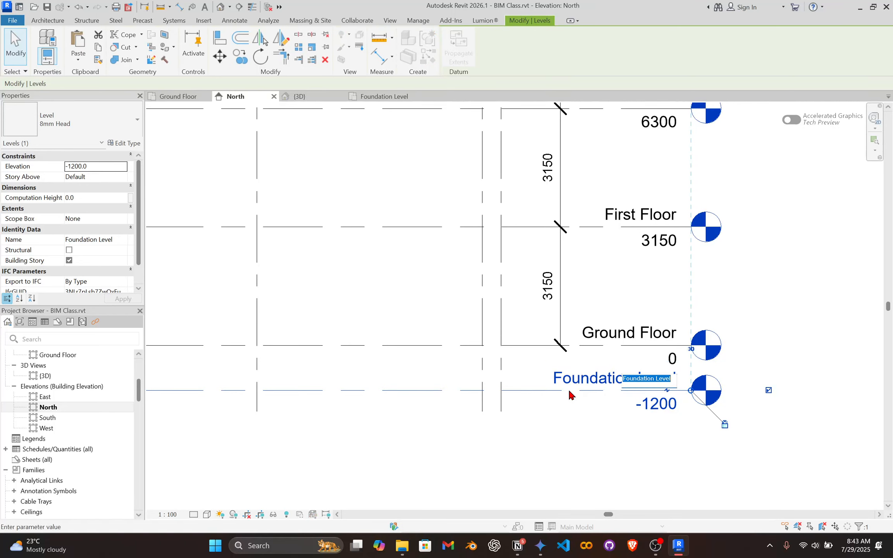
click(547, 401)
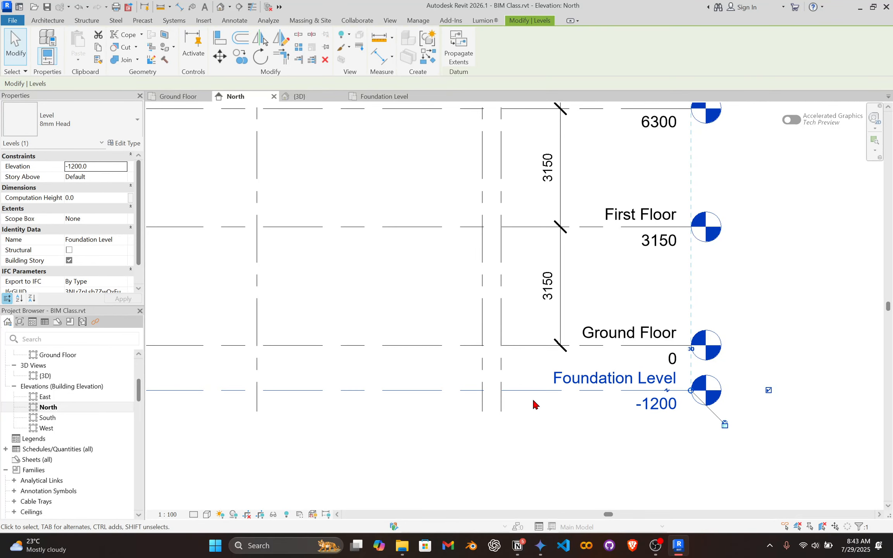
key(Delete)
click(485, 306)
scroll(518, 381, down, 5)
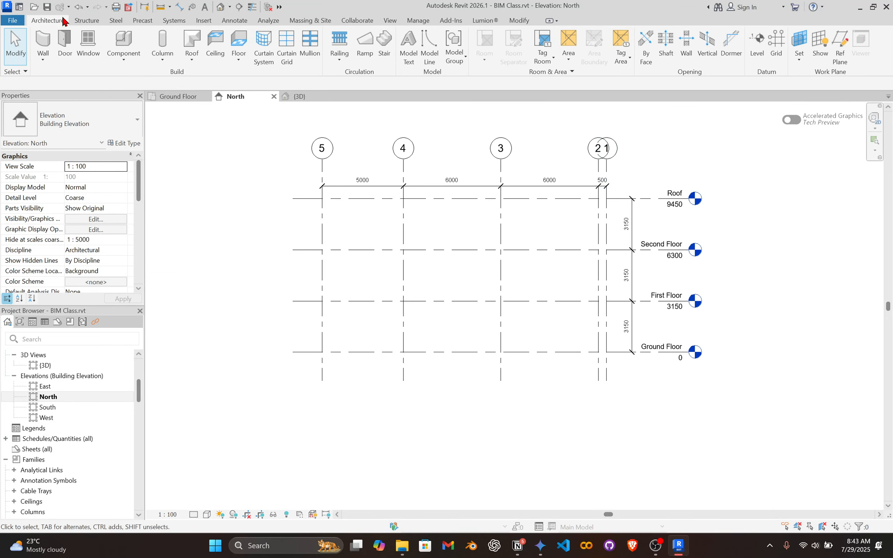
Draw a new level line at about -1400 below Ground Floor, aligned with both ends of the existing levels, without creating a plan view.
click(755, 51)
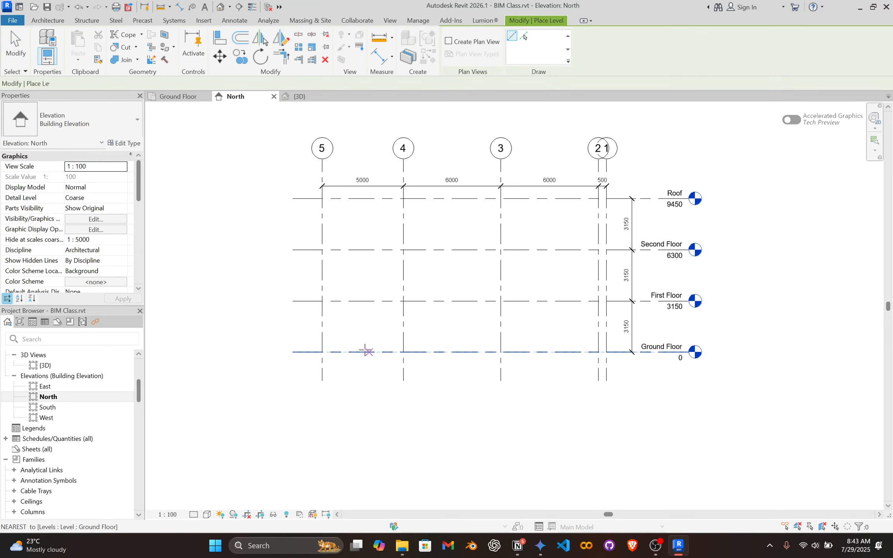
scroll(275, 369, up, 4)
click(257, 390)
scroll(387, 372, down, 2)
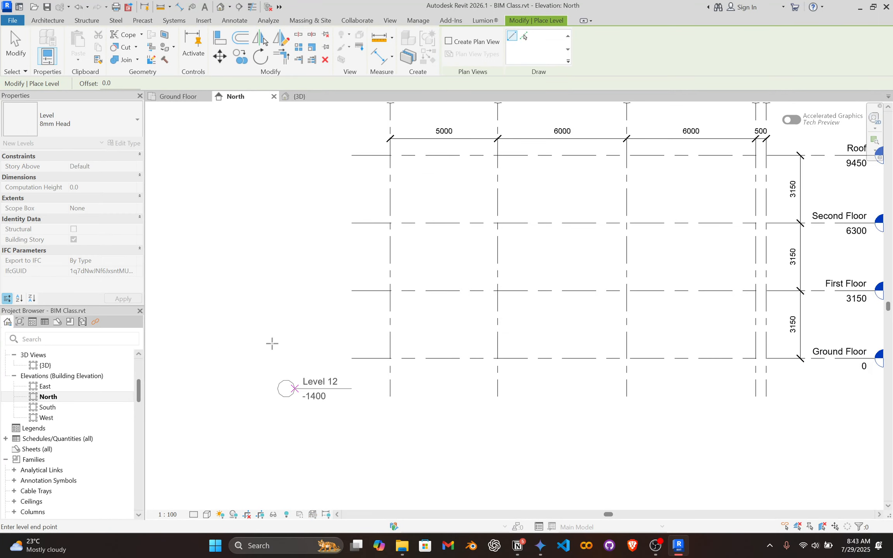
scroll(394, 319, up, 4)
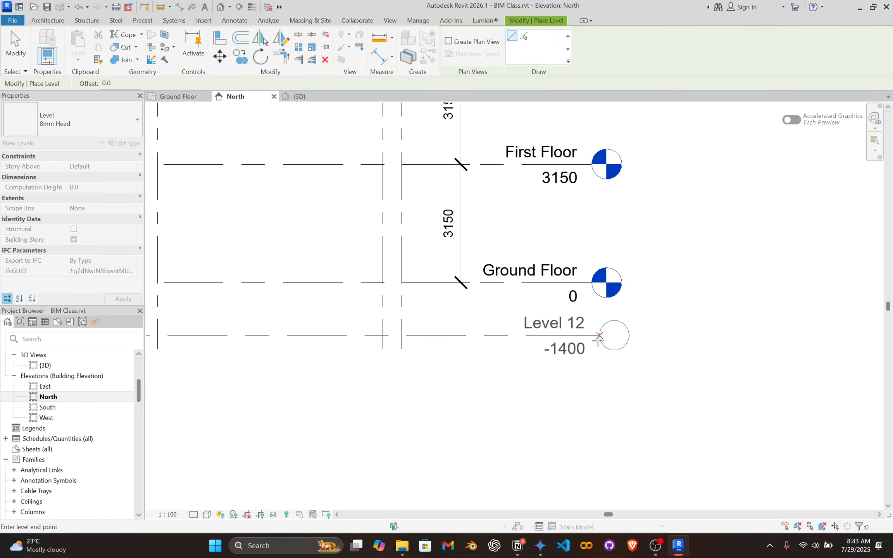
click(591, 340)
key(Escape)
key(Escape)
Rename the new lowest level as Foundation Level.
click(558, 335)
click(557, 329)
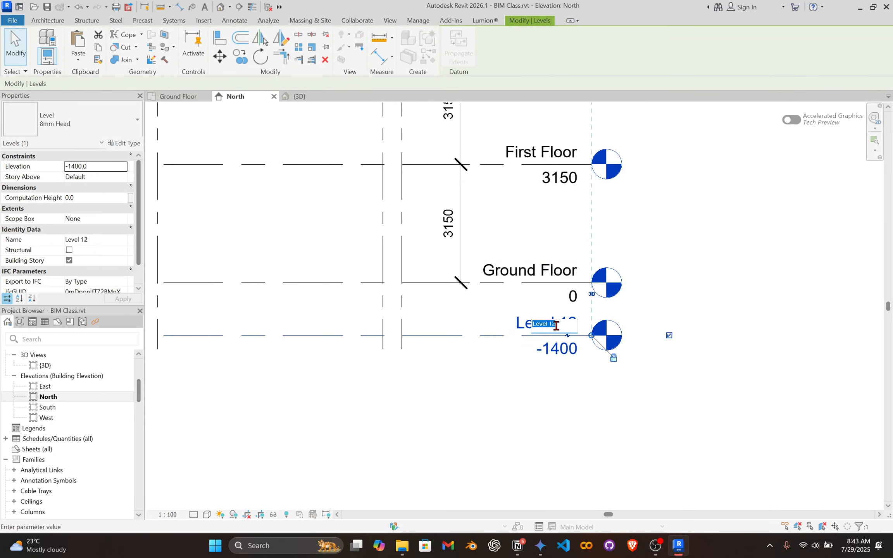
text(Foundation Level)
key(Return)
Set the Foundation Level elevation to -1200.
scroll(556, 324, up, 1)
click(556, 345)
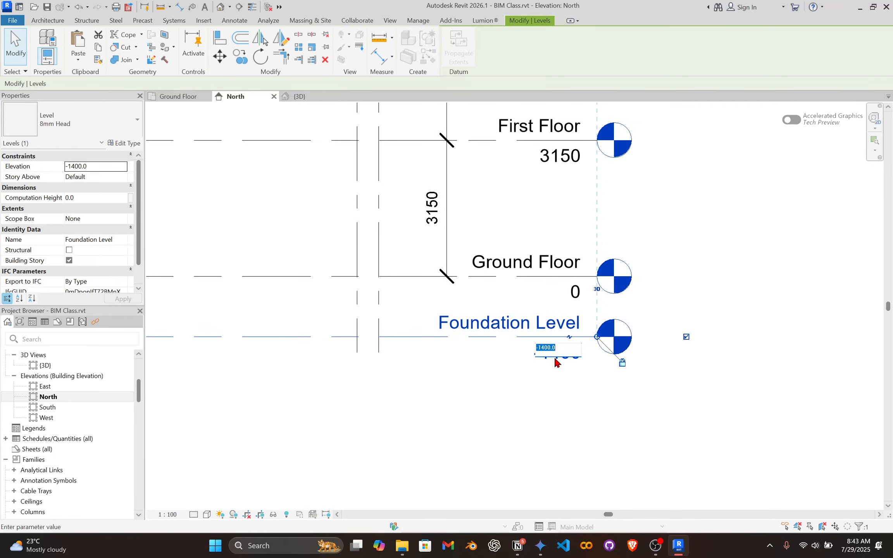
text(-1200)
key(Return)
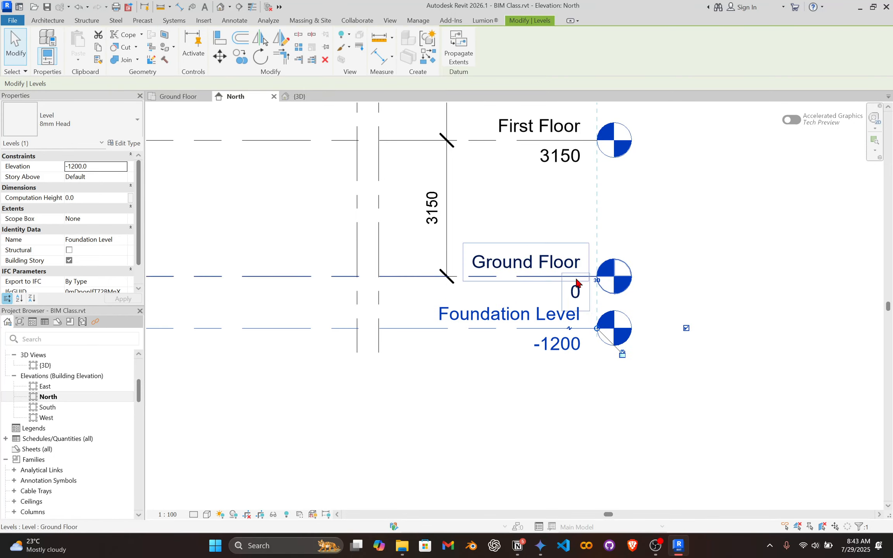
click(529, 271)
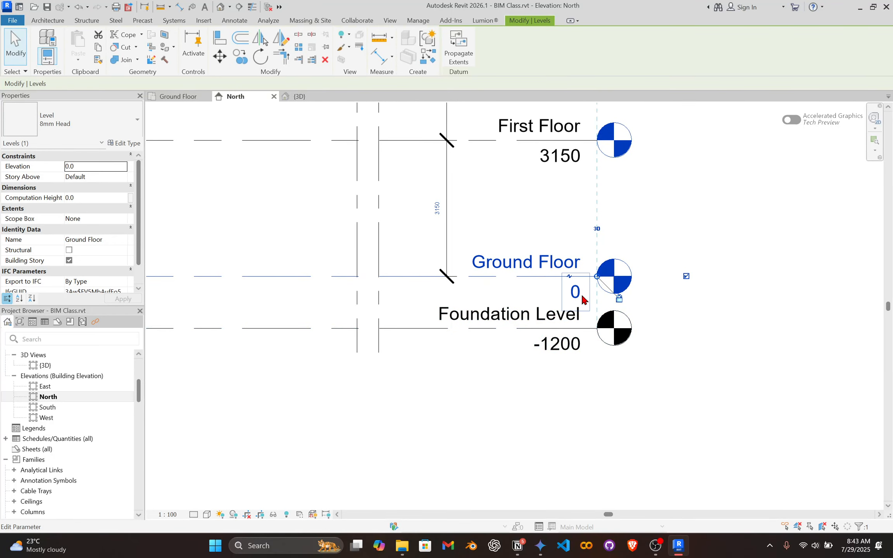
scroll(547, 344, down, 2)
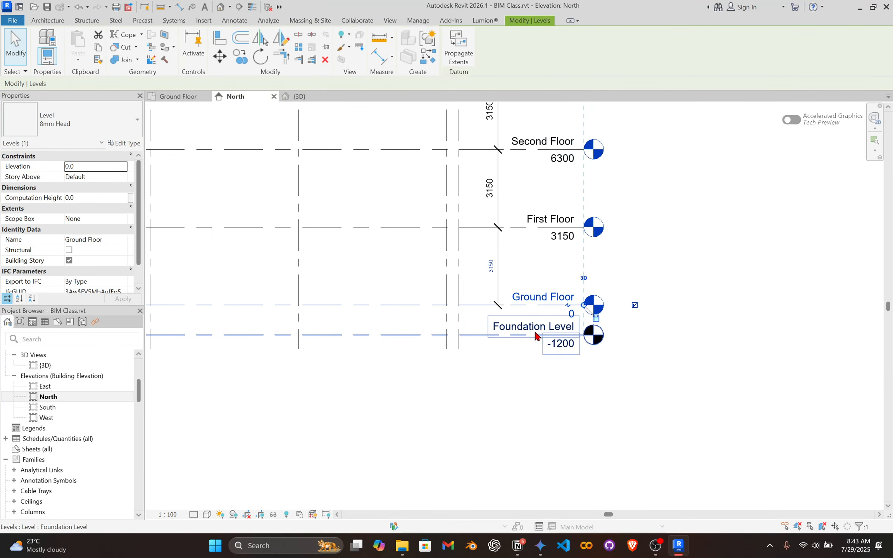
scroll(535, 329, down, 2)
middle_drag(483, 263, 546, 271)
scroll(586, 322, up, 2)
click(585, 296)
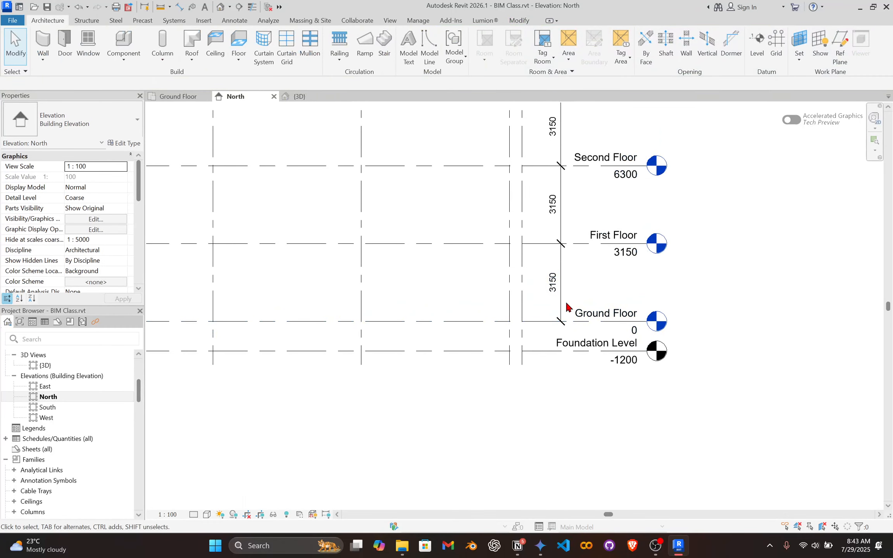
Extend the vertical level dimension string down to Foundation Level by editing its witness lines.
click(566, 306)
scroll(557, 310, up, 2)
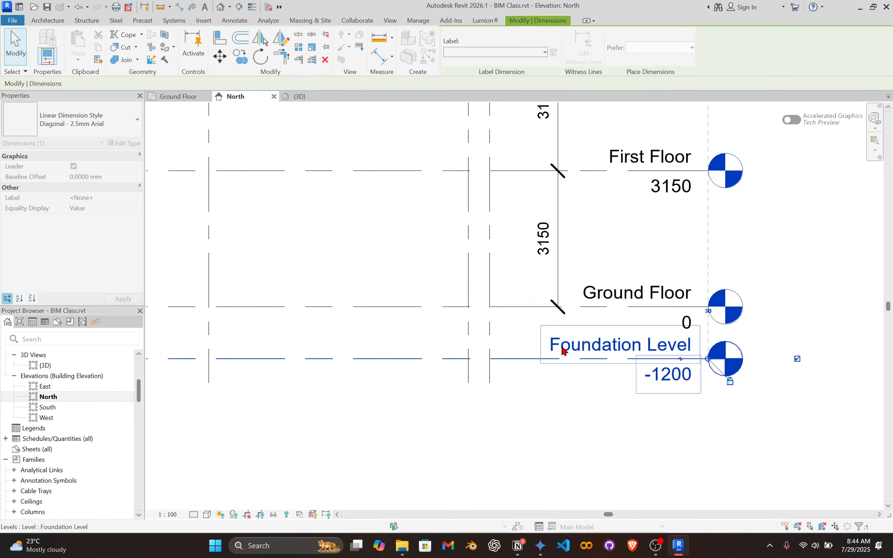
click(562, 351)
click(564, 310)
click(564, 354)
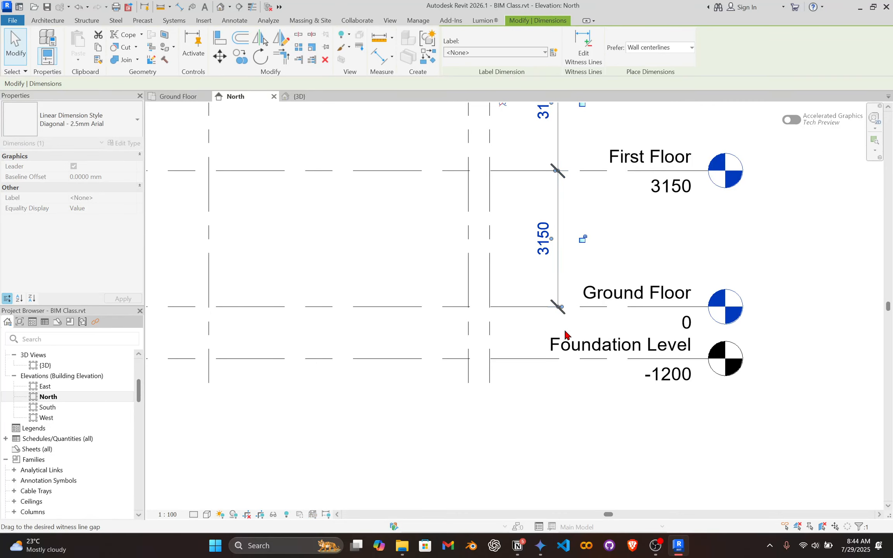
click(558, 271)
scroll(563, 273, down, 3)
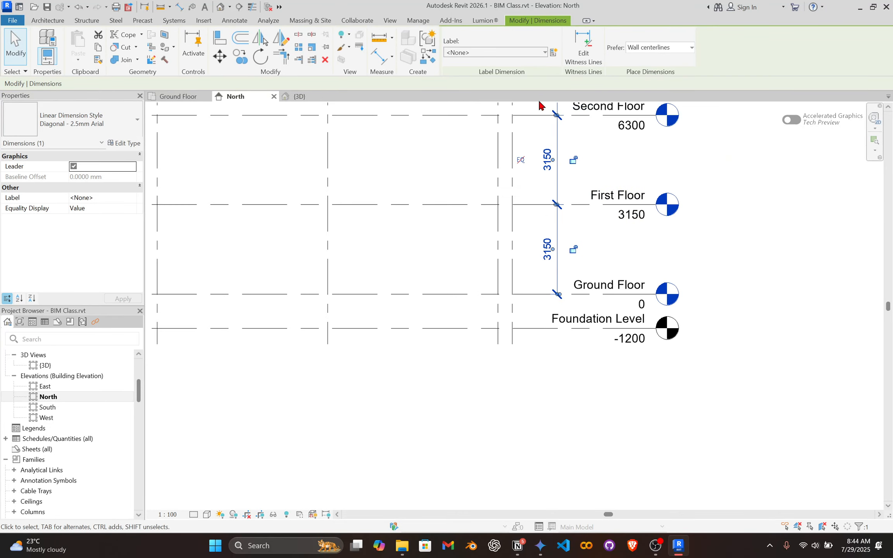
click(578, 51)
scroll(515, 316, up, 4)
click(553, 338)
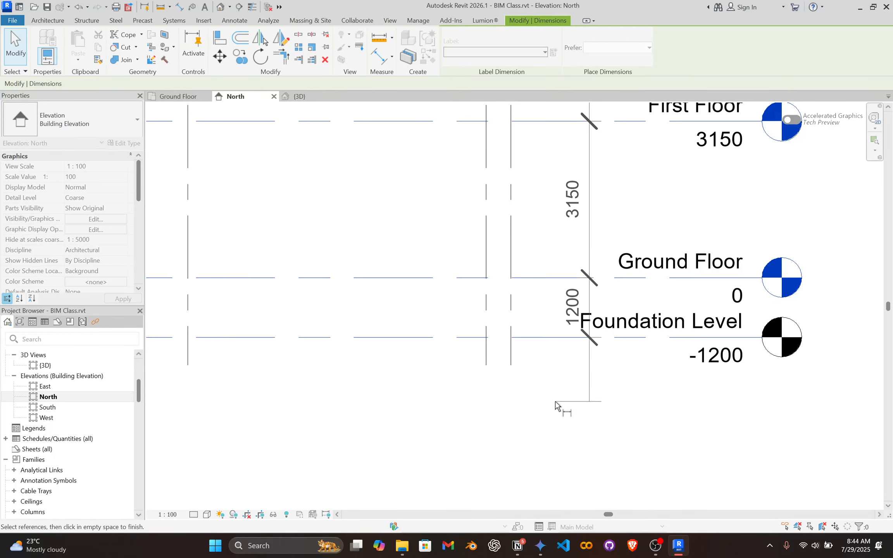
click(558, 415)
scroll(560, 427, down, 2)
key(Escape)
click(584, 317)
drag(584, 317, 569, 320)
key(Escape)
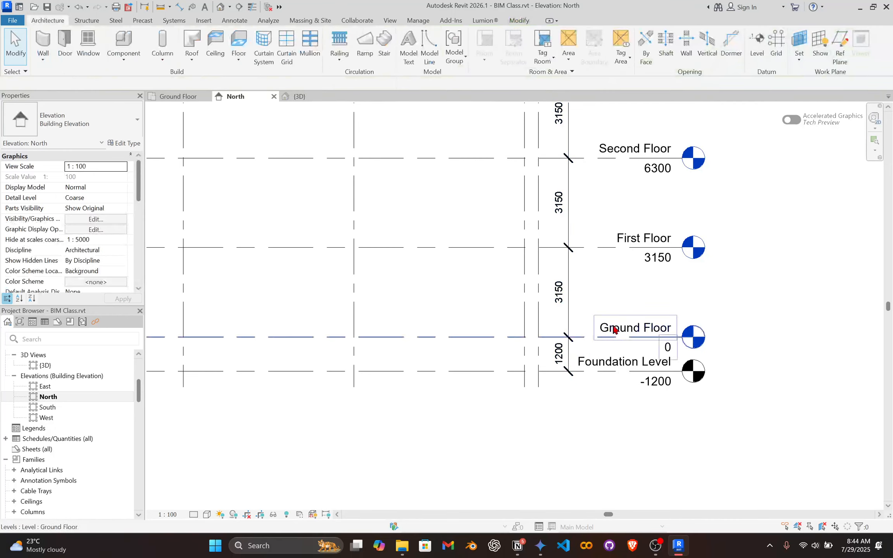
scroll(556, 385, up, 2)
scroll(556, 383, down, 3)
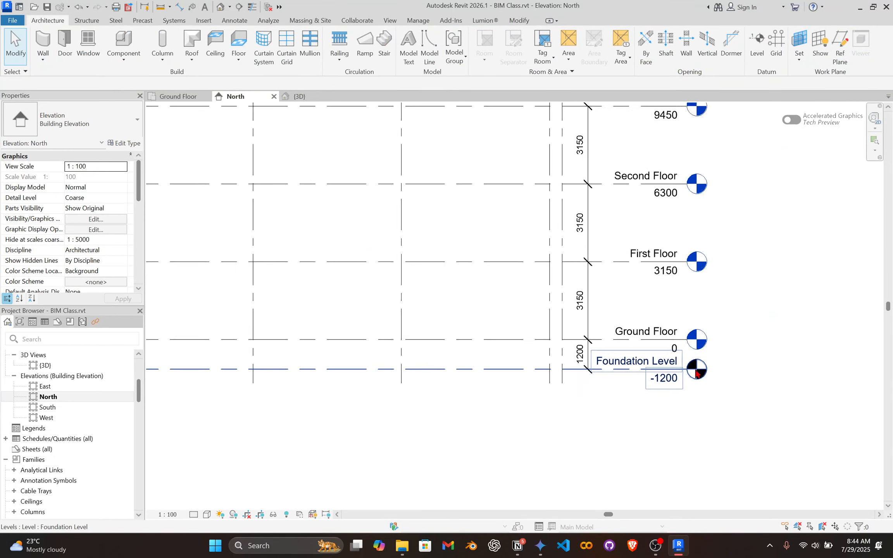
scroll(639, 366, down, 2)
scroll(711, 390, up, 3)
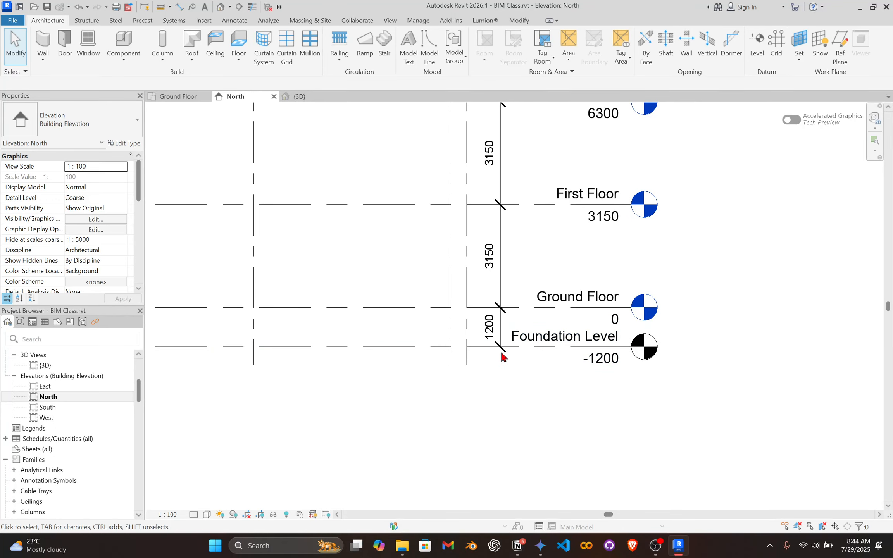
scroll(100, 396, up, 4)
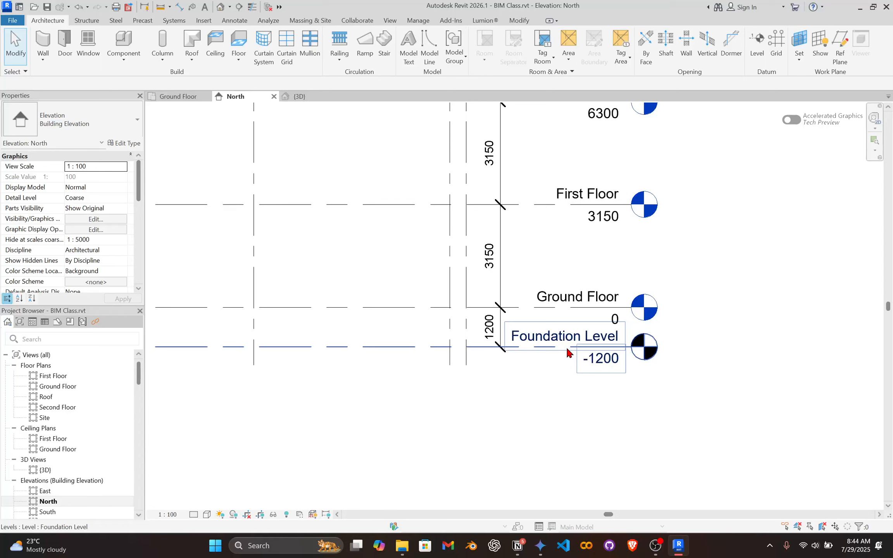
Create a new floor plan view for Foundation Level, leaving existing views unduplicated.
click(392, 21)
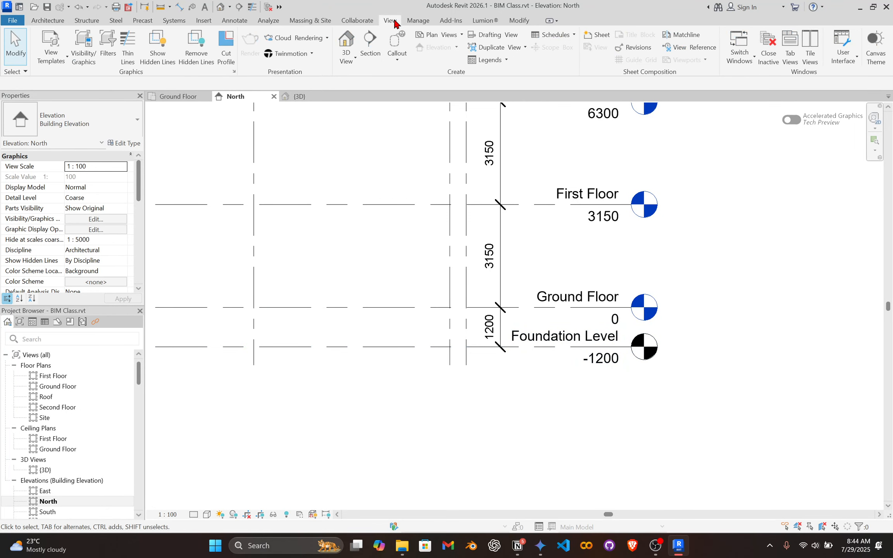
click(434, 35)
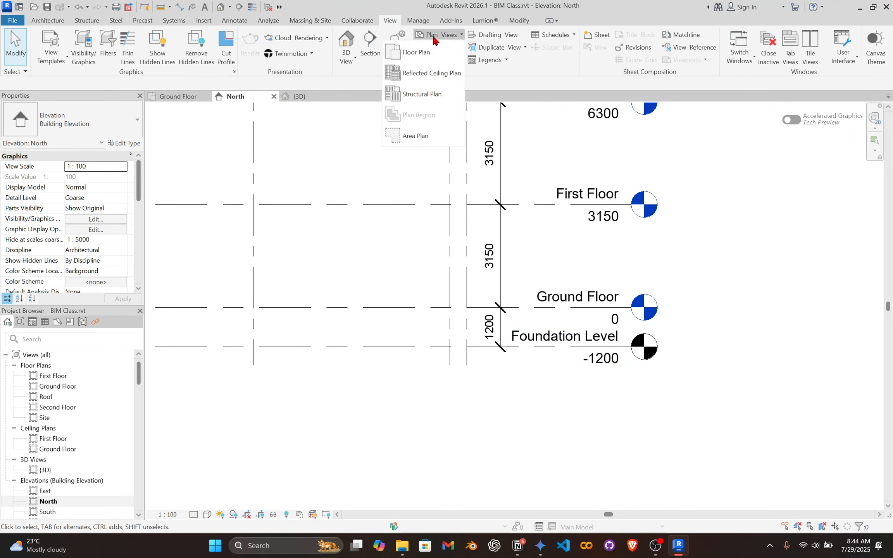
click(421, 54)
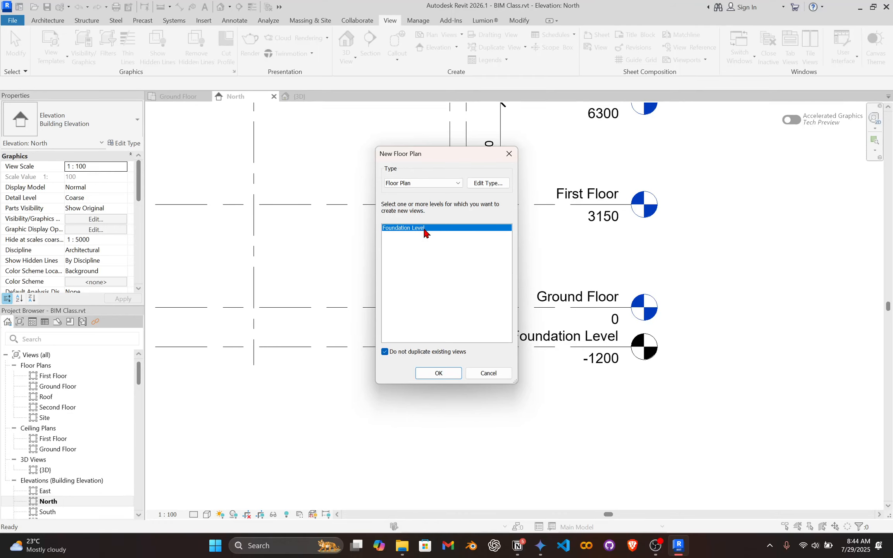
click(439, 373)
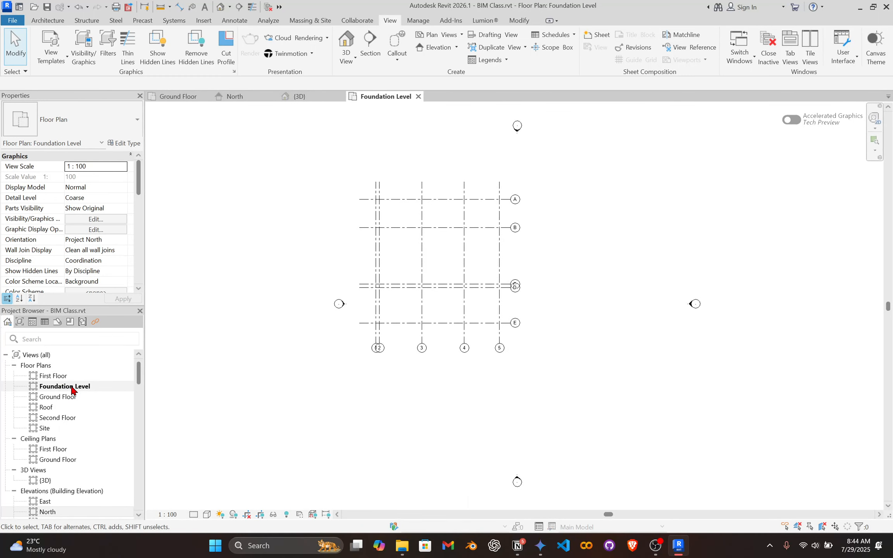
scroll(454, 234, up, 3)
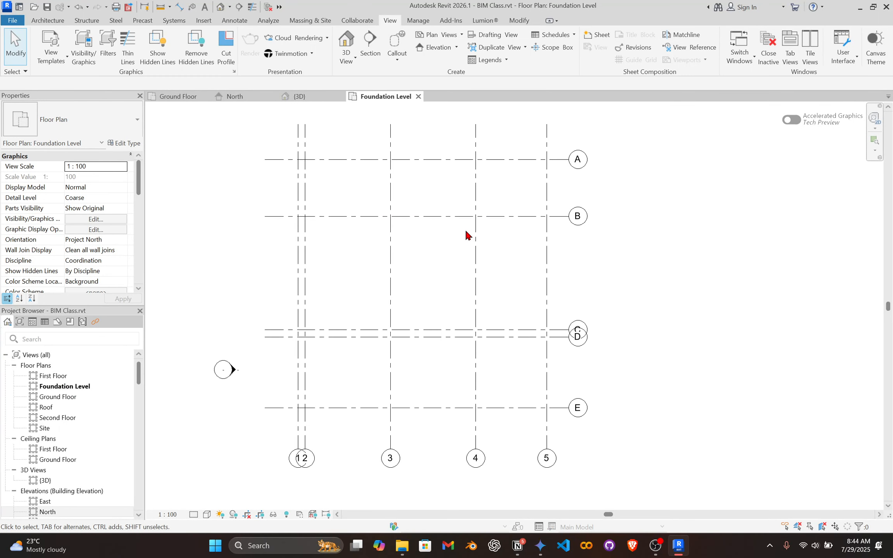
On the Ground Floor plan, start an architectural wall using the Basic Wall type Generic - 200mm.
click(183, 98)
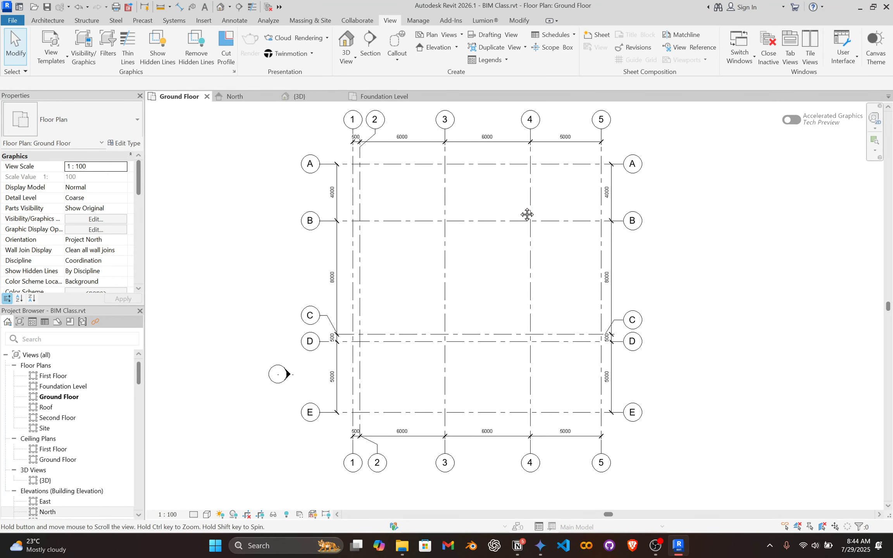
middle_drag(524, 209, 521, 219)
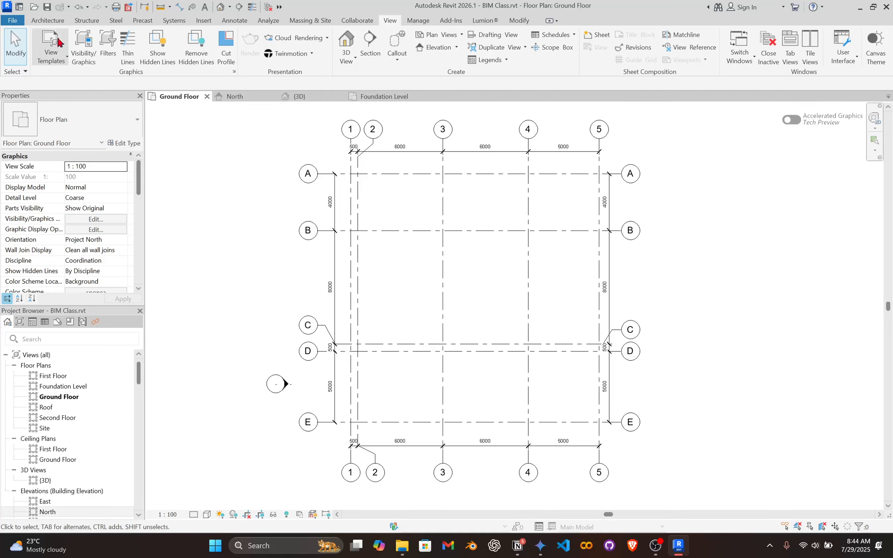
click(47, 20)
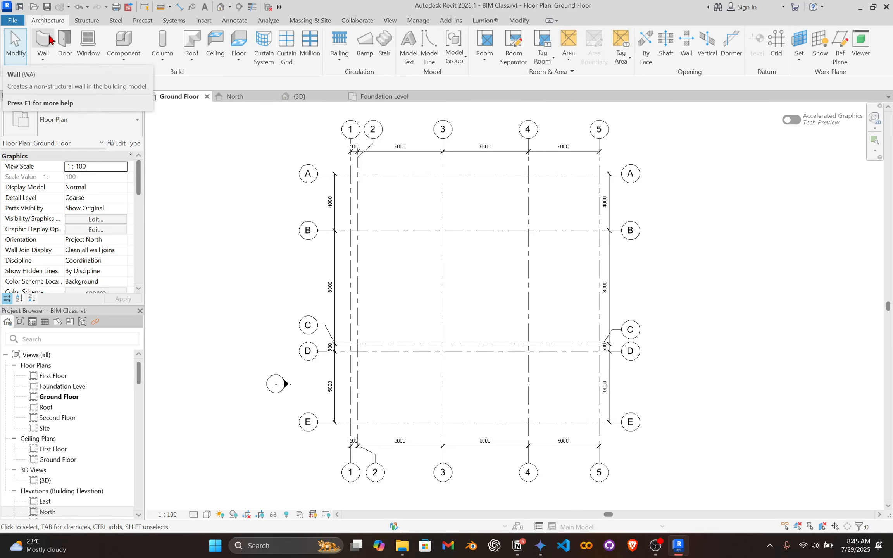
click(38, 42)
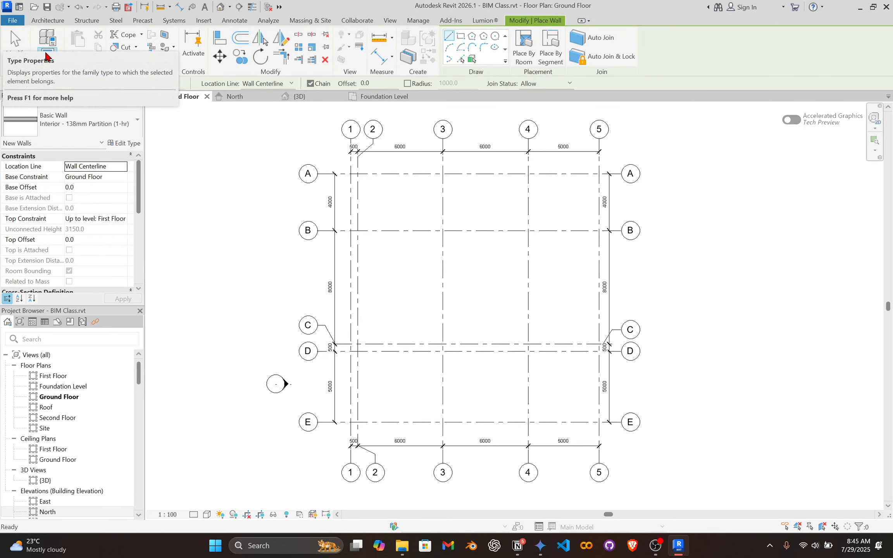
click(93, 124)
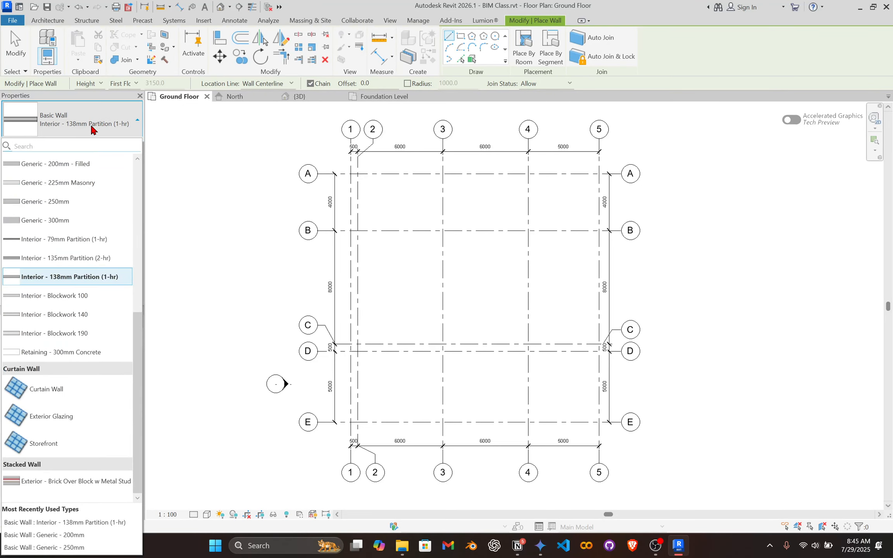
scroll(107, 264, up, 3)
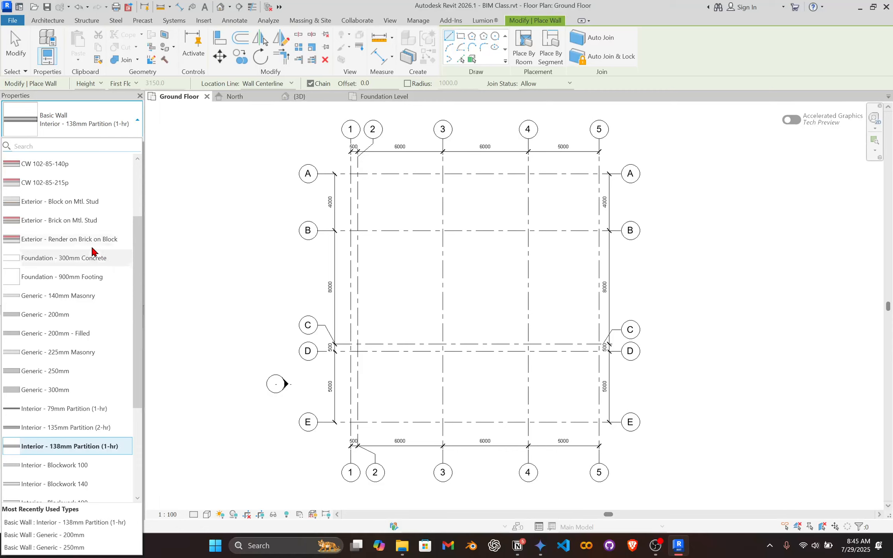
scroll(92, 250, up, 2)
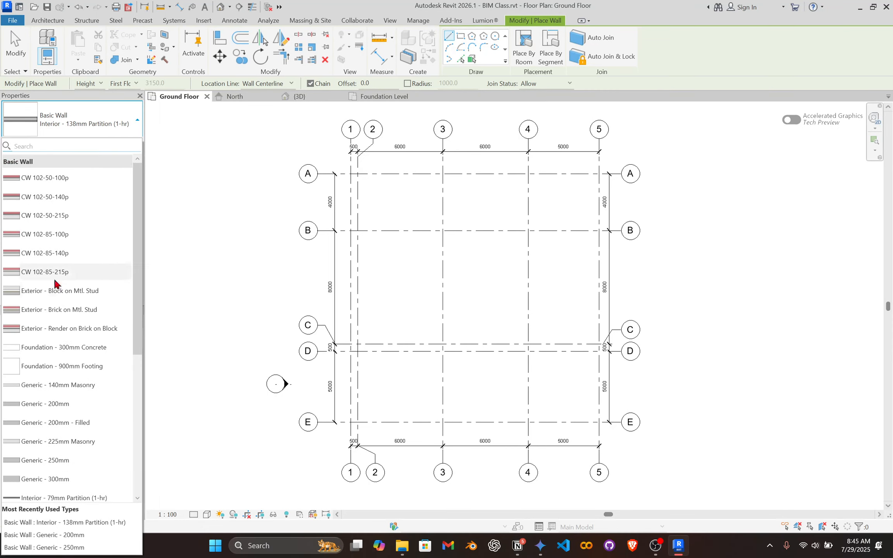
scroll(93, 329, down, 1)
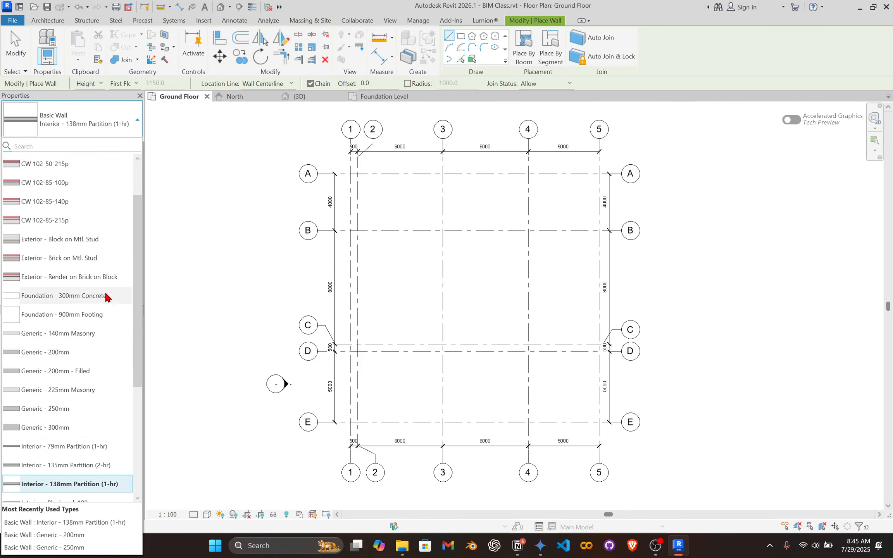
scroll(93, 338, down, 3)
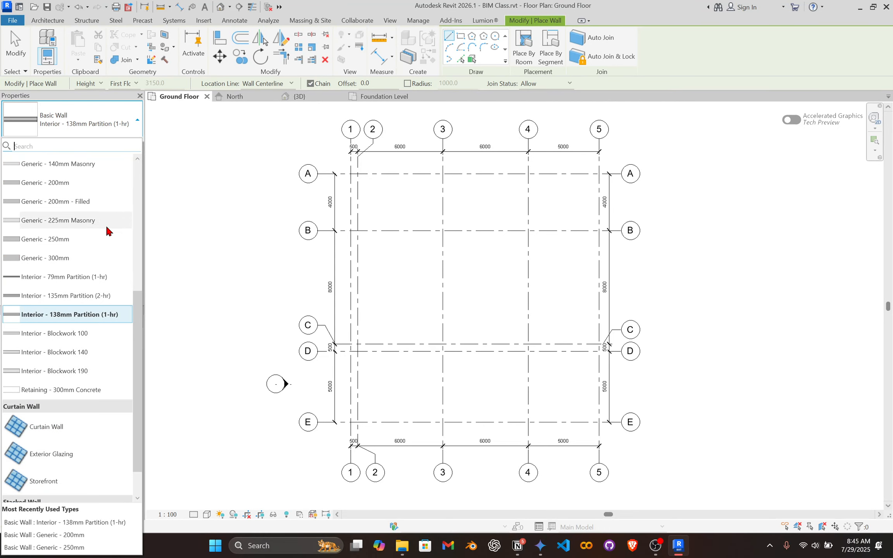
scroll(86, 285, down, 1)
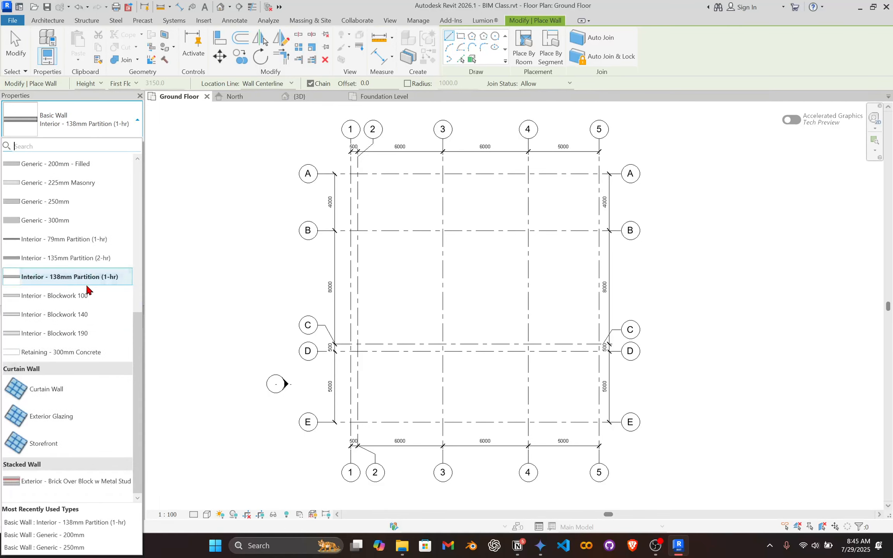
scroll(87, 287, up, 2)
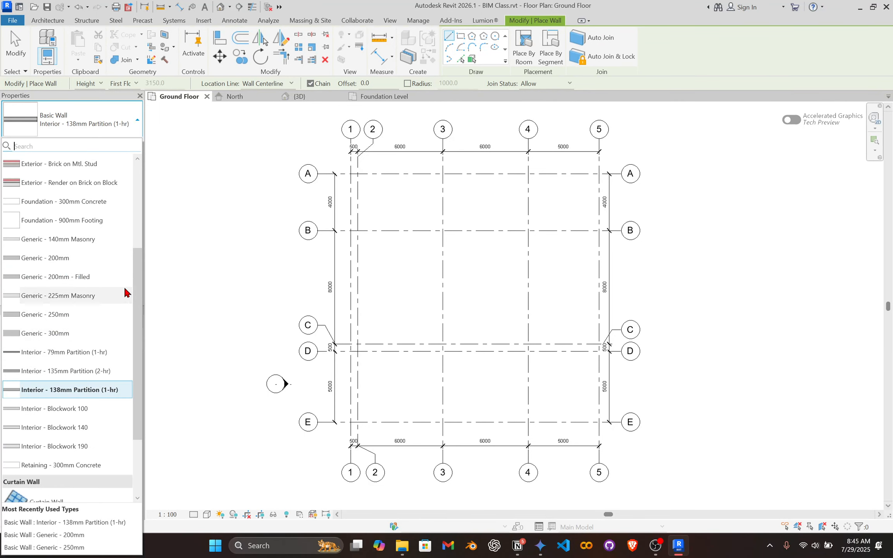
click(55, 258)
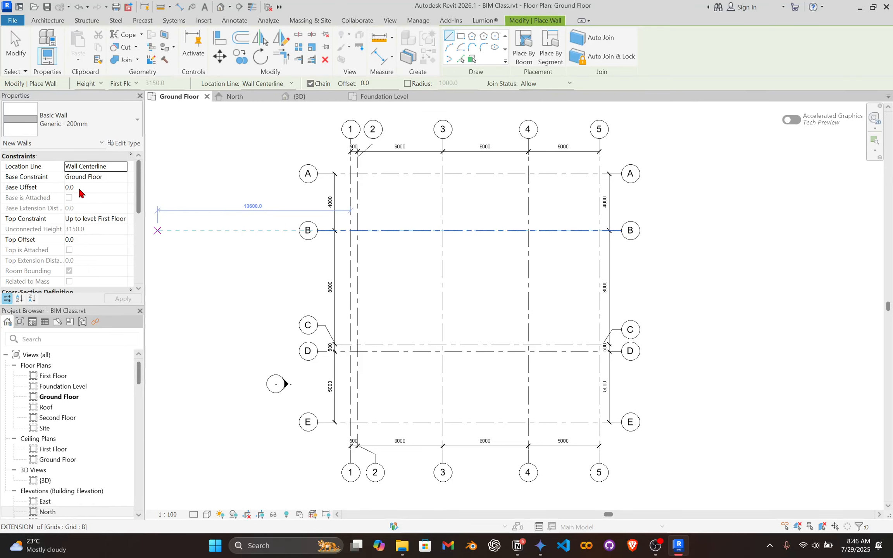
Set the new wall's base constraint to Ground Floor and its top constraint to Up to level: First Floor.
scroll(85, 246, down, 1)
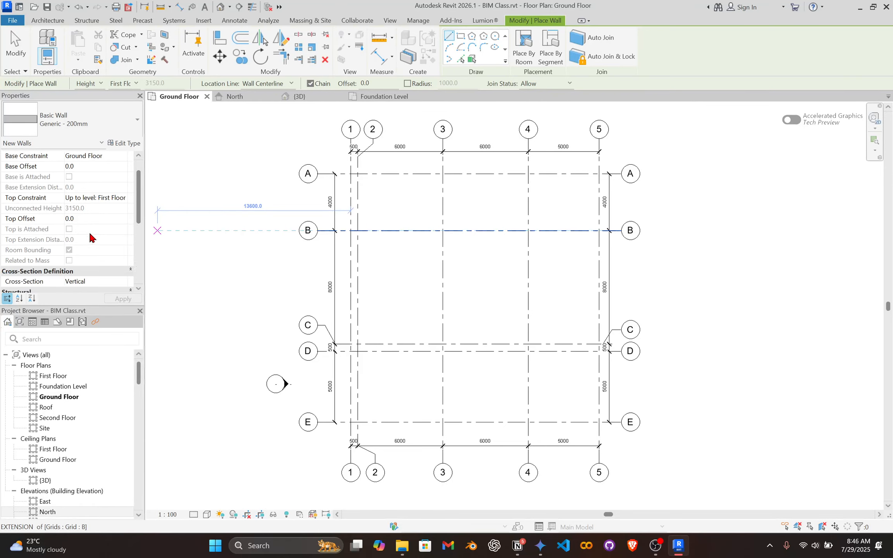
scroll(87, 229, up, 1)
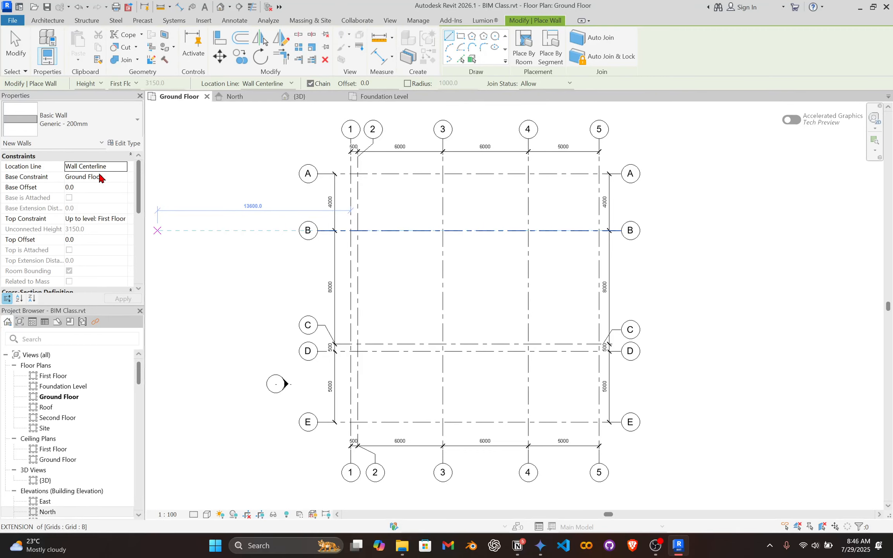
click(123, 179)
click(123, 177)
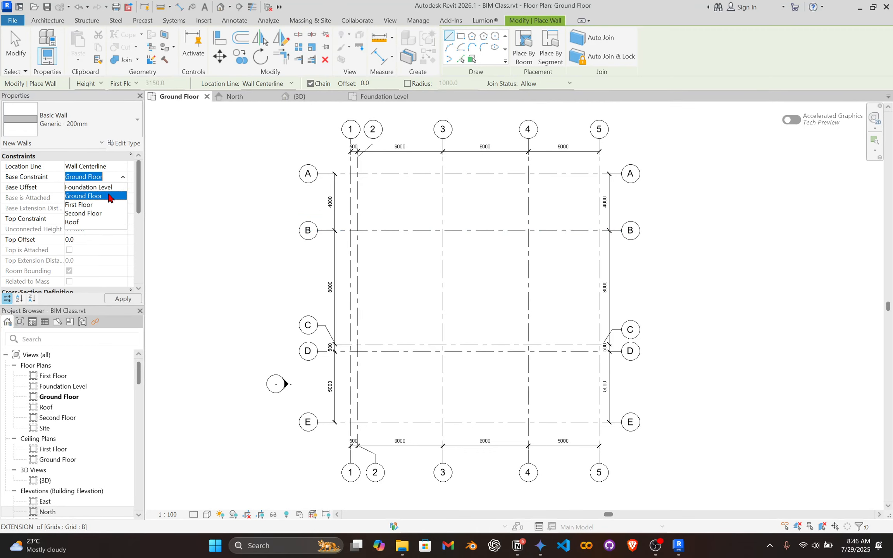
click(108, 196)
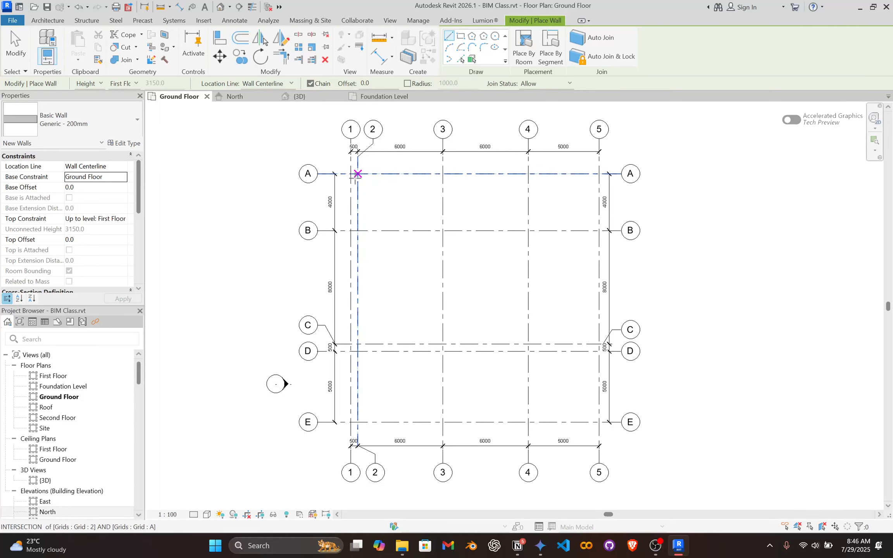
click(357, 174)
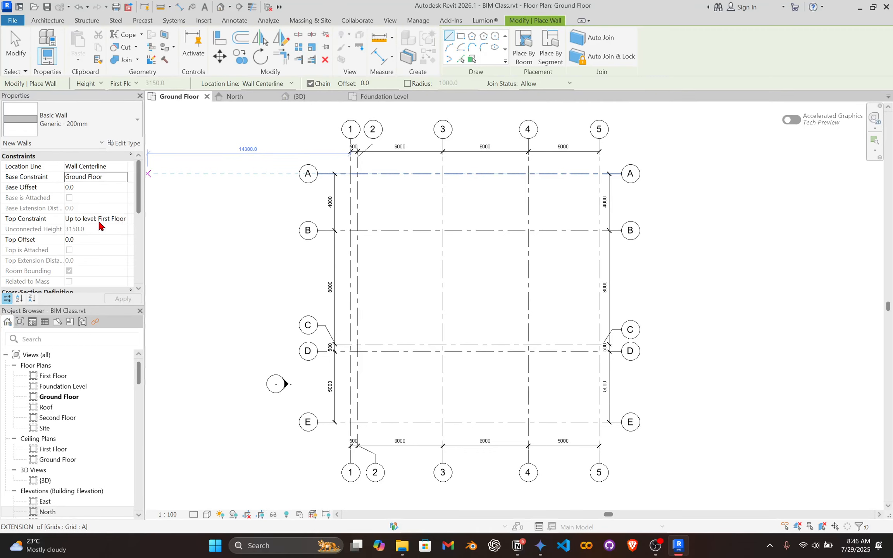
click(123, 218)
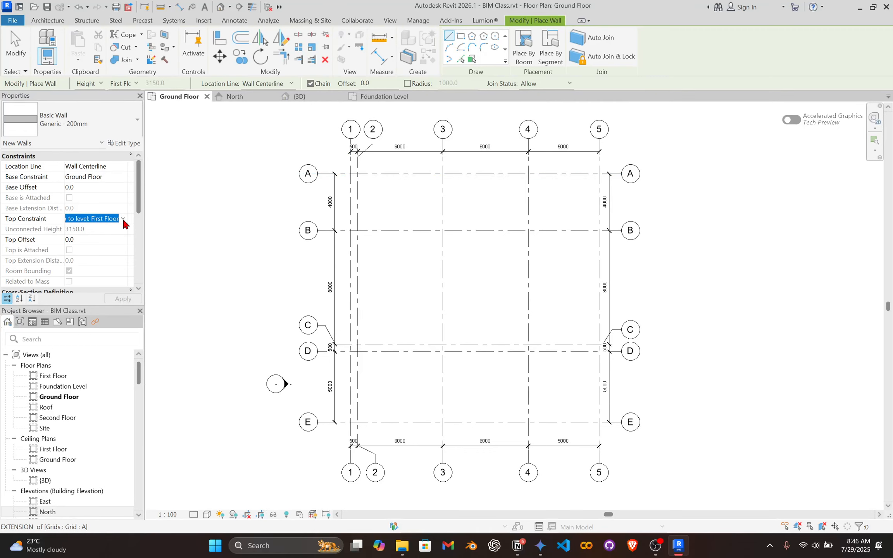
click(123, 218)
click(117, 256)
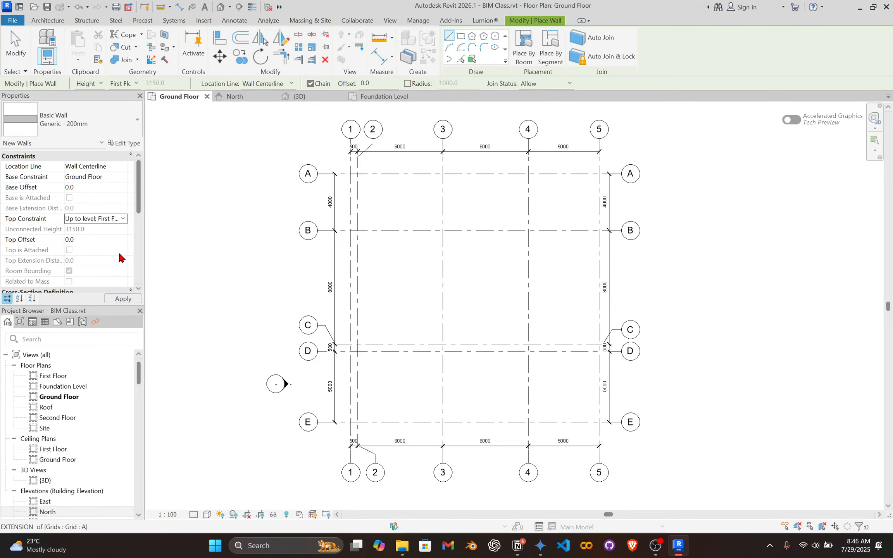
Draw a straight wall along grid A from grid 1 to grid 5, then end wall placement.
scroll(360, 176, up, 4)
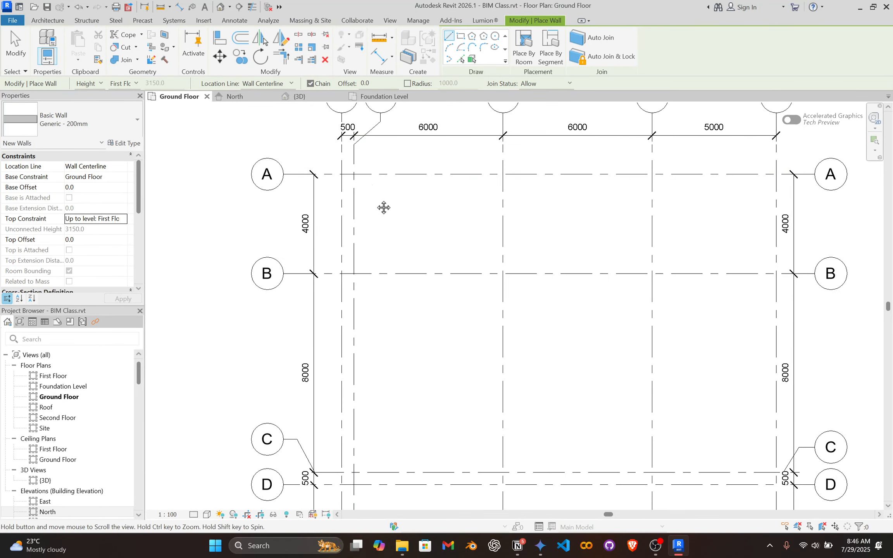
scroll(362, 265, down, 1)
scroll(362, 265, up, 3)
click(313, 226)
scroll(552, 285, down, 2)
middle_drag(475, 276, 342, 281)
click(670, 245)
key(Escape)
key(Escape)
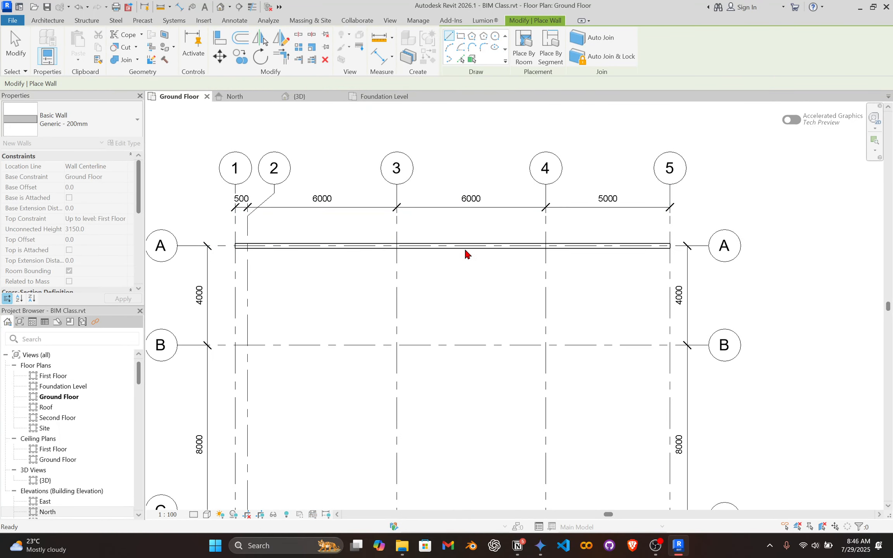
Select the wall on grid A and view it in the North elevation.
click(436, 247)
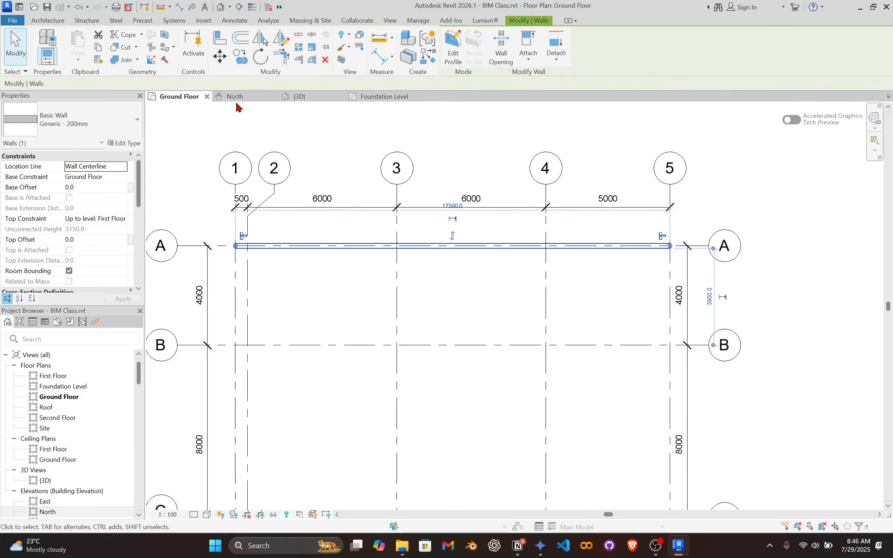
scroll(58, 407, down, 10)
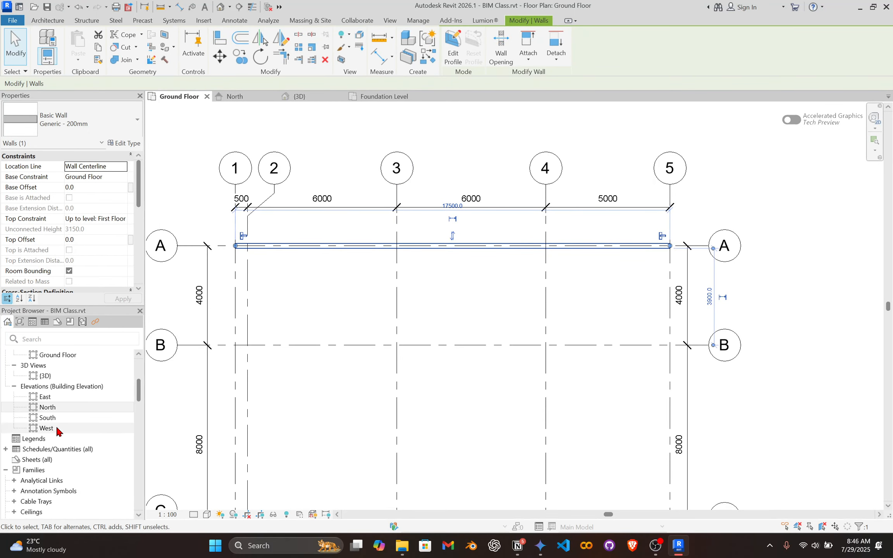
click(235, 97)
scroll(397, 257, down, 3)
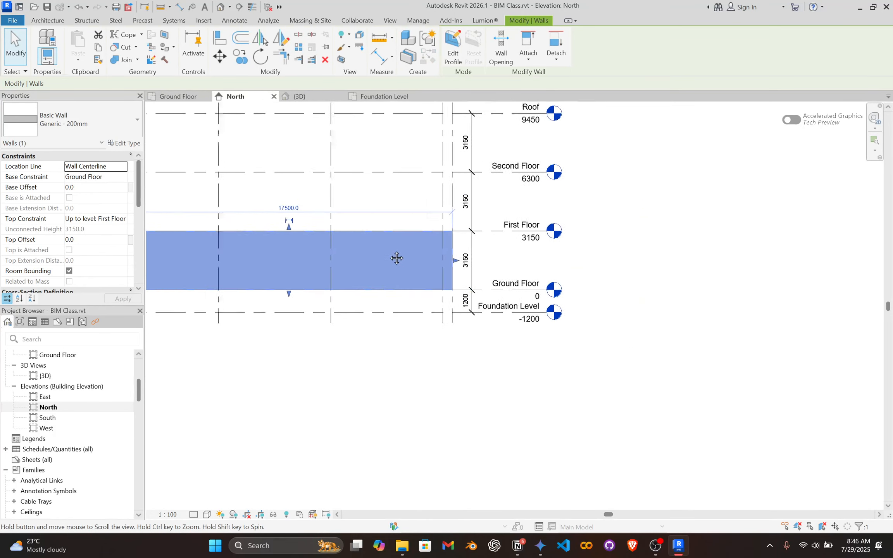
scroll(543, 240, up, 3)
scroll(572, 290, up, 2)
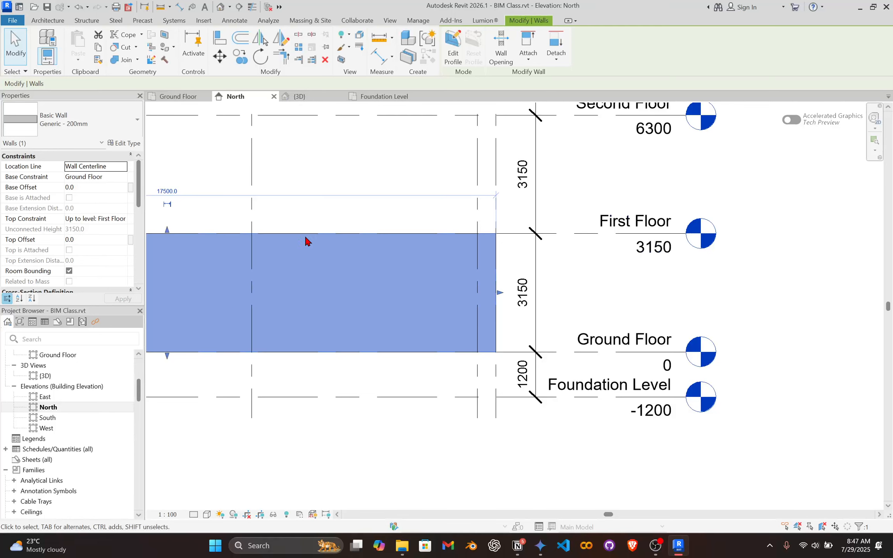
click(317, 215)
click(353, 235)
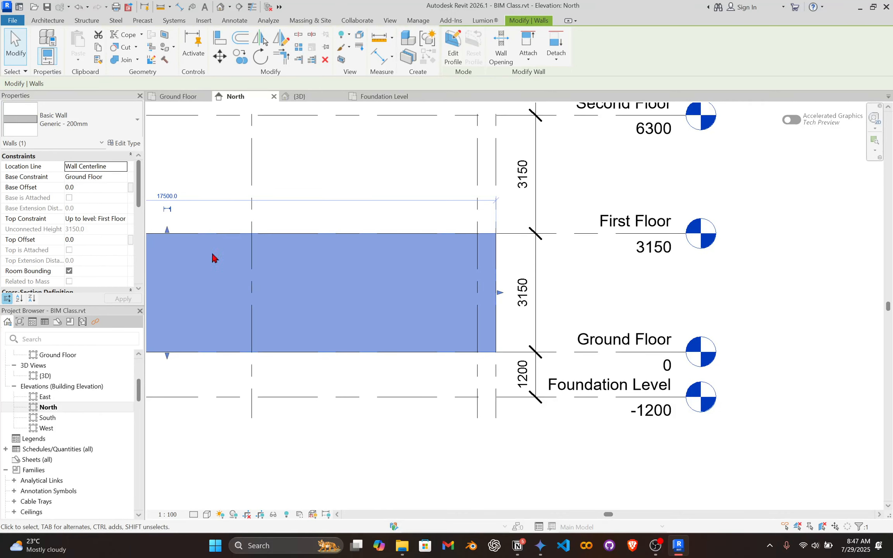
Examine where the selected wall's base and top sit relative to the Foundation, Ground Floor and First Floor levels.
scroll(395, 243, up, 2)
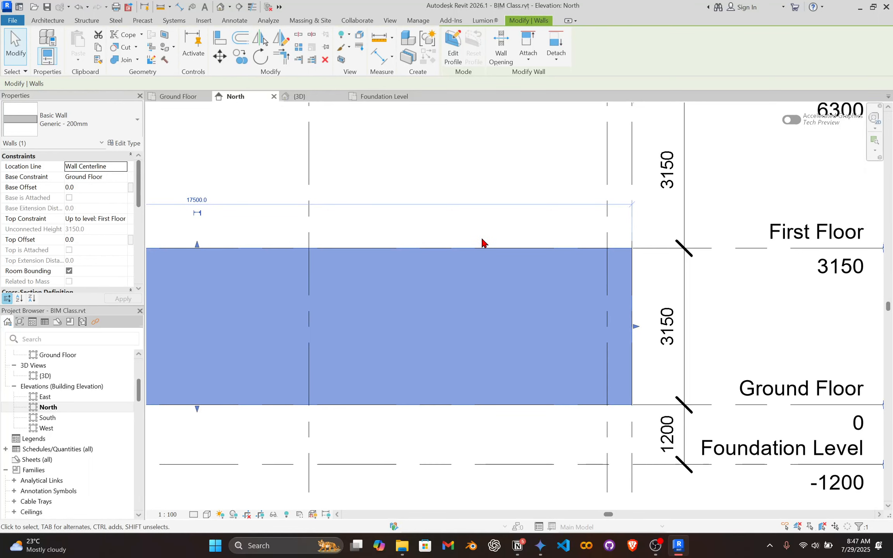
scroll(474, 240, up, 1)
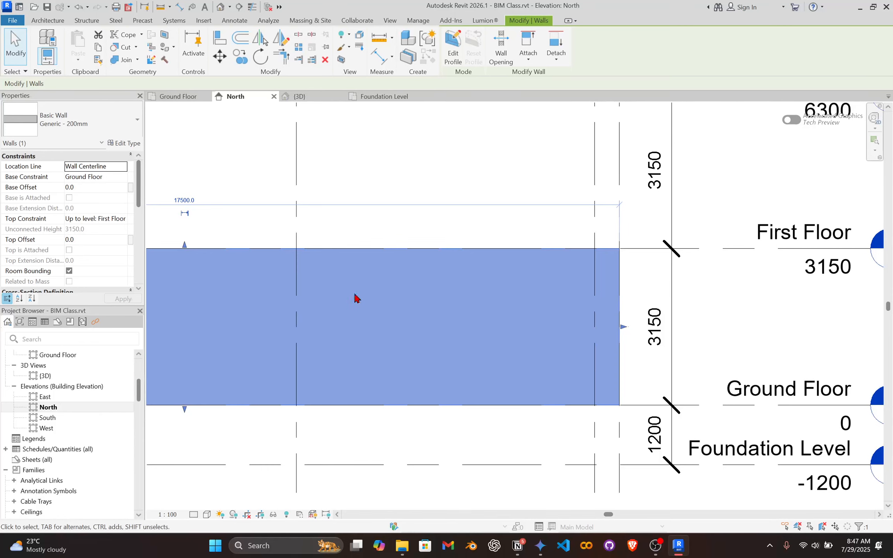
scroll(506, 312, down, 2)
scroll(483, 284, down, 1)
middle_drag(483, 288, 460, 248)
scroll(578, 335, up, 2)
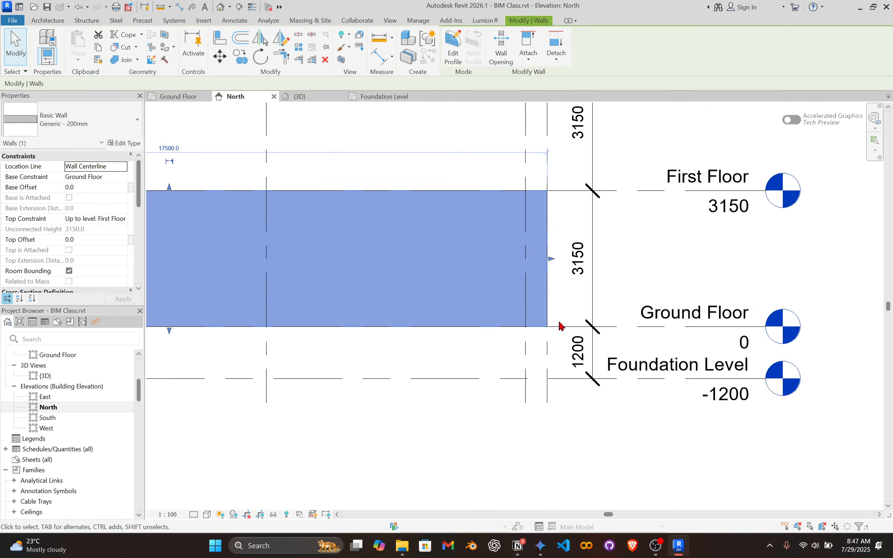
scroll(505, 314, up, 1)
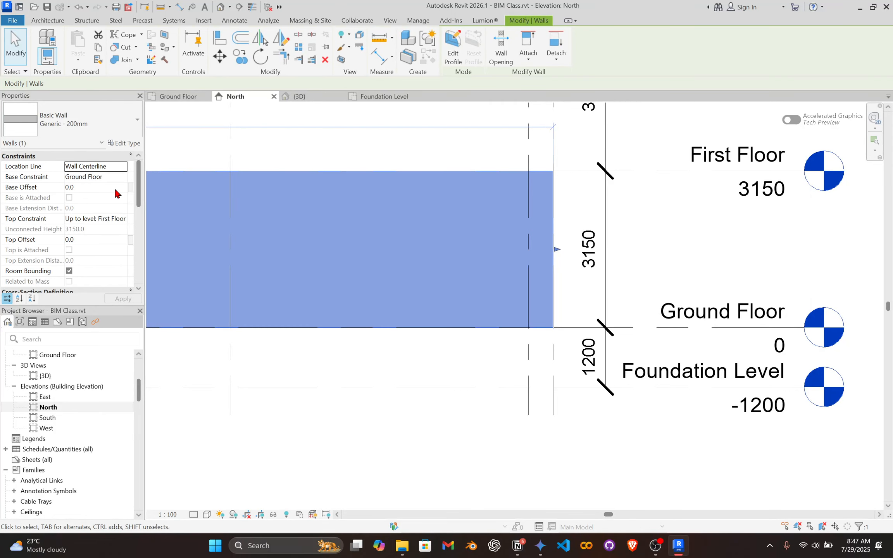
scroll(374, 281, down, 3)
middle_drag(399, 293, 529, 302)
scroll(357, 324, up, 2)
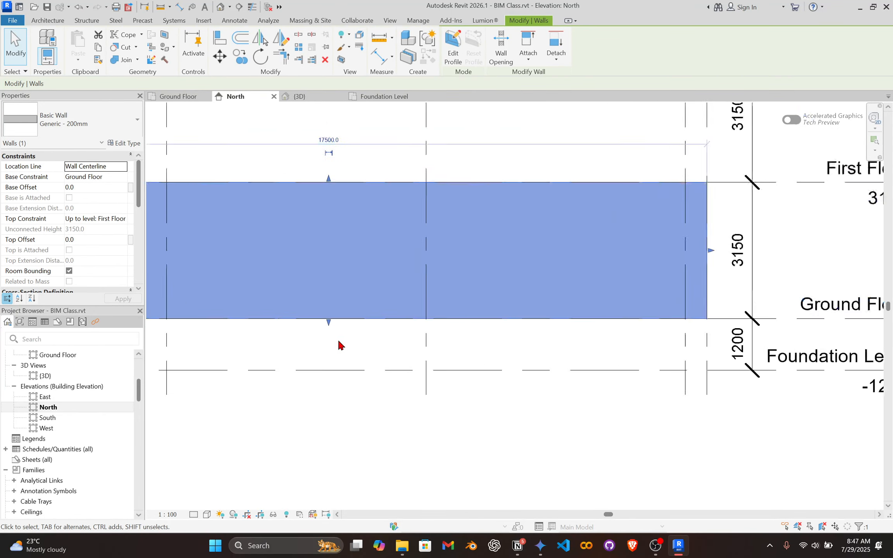
scroll(341, 340, up, 2)
scroll(411, 283, down, 1)
middle_drag(425, 288, 369, 294)
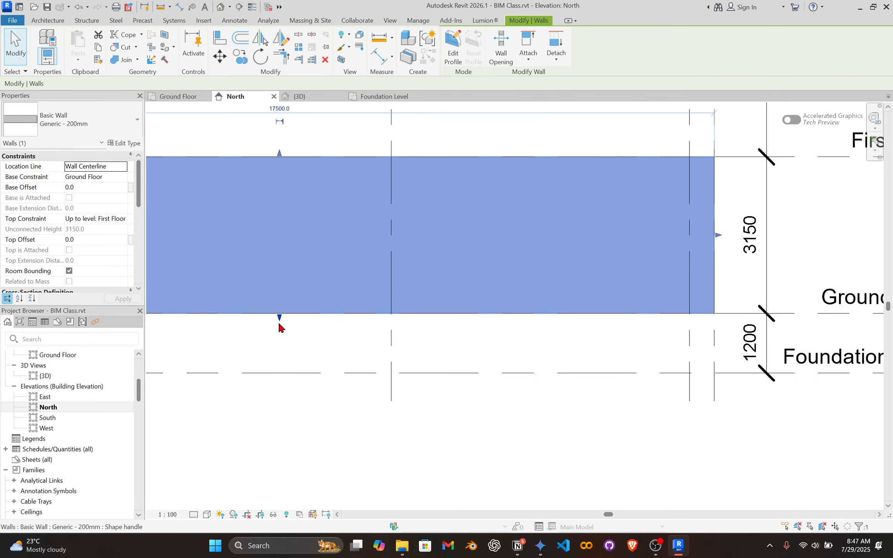
Set the wall's base offset to 1000 and compare its base with the Ground Floor level line.
click(95, 188)
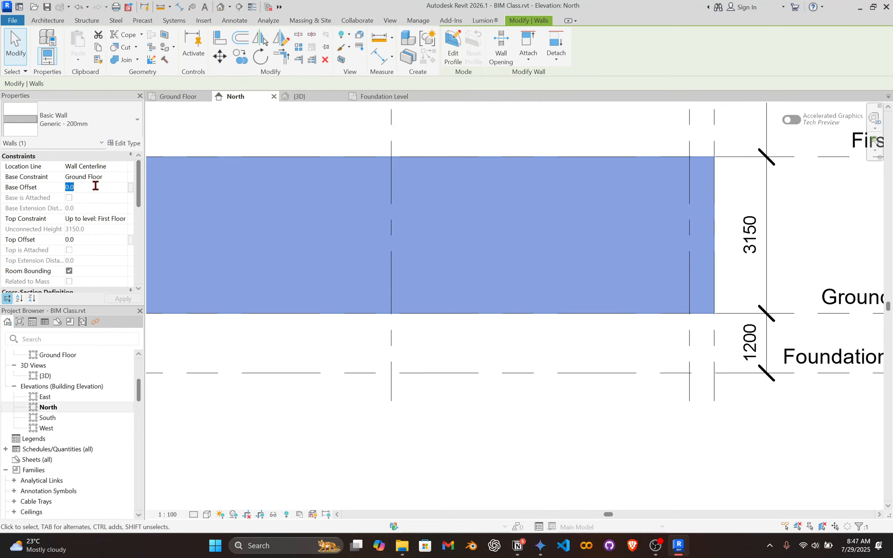
text(1000)
key(Return)
click(574, 293)
scroll(490, 298, down, 2)
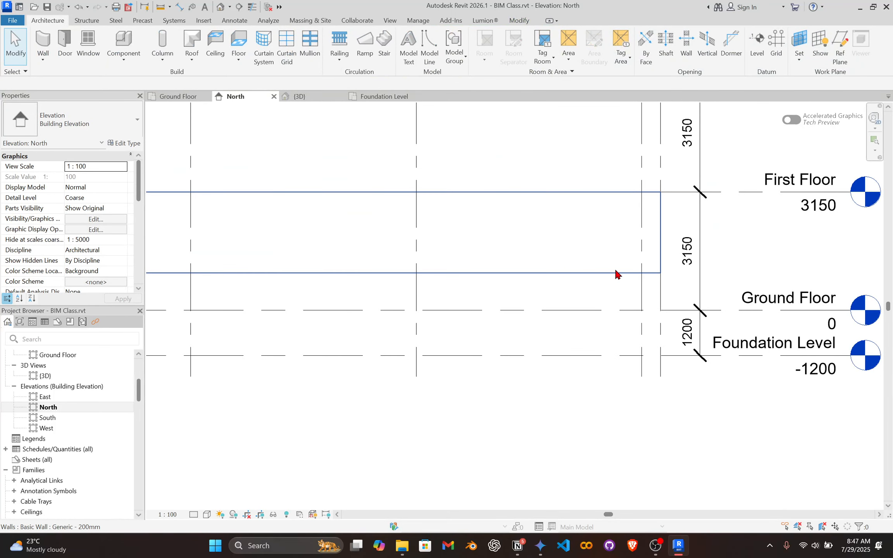
click(587, 315)
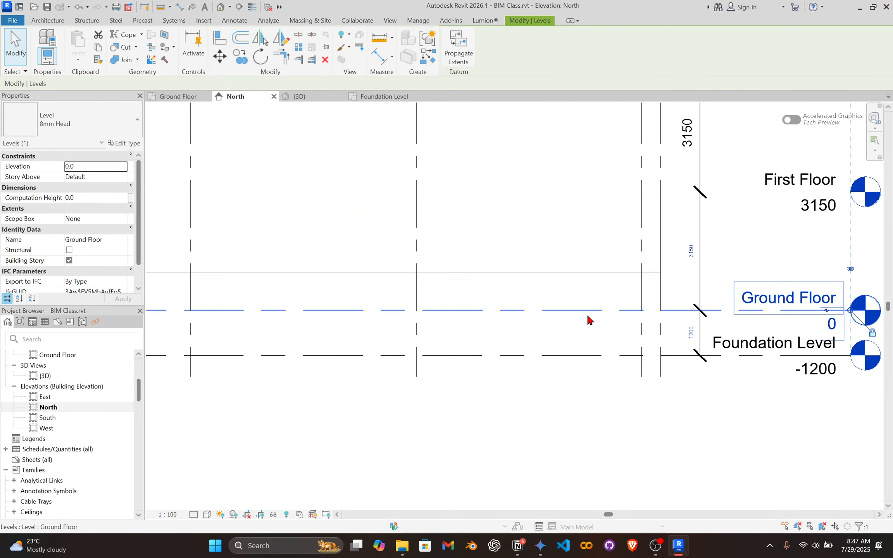
Place an aligned dimension between the Ground Floor level line and the raised base of the wall.
click(487, 287)
click(498, 274)
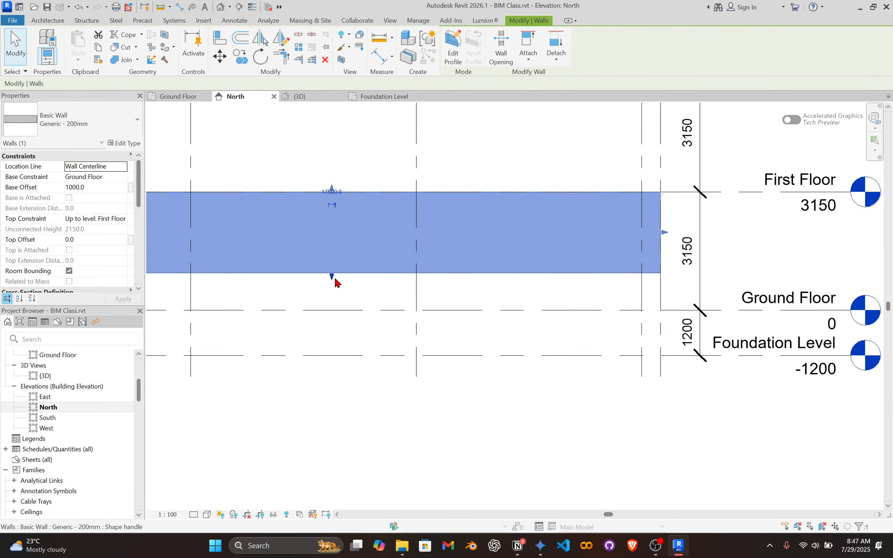
scroll(356, 303, up, 1)
key(d)
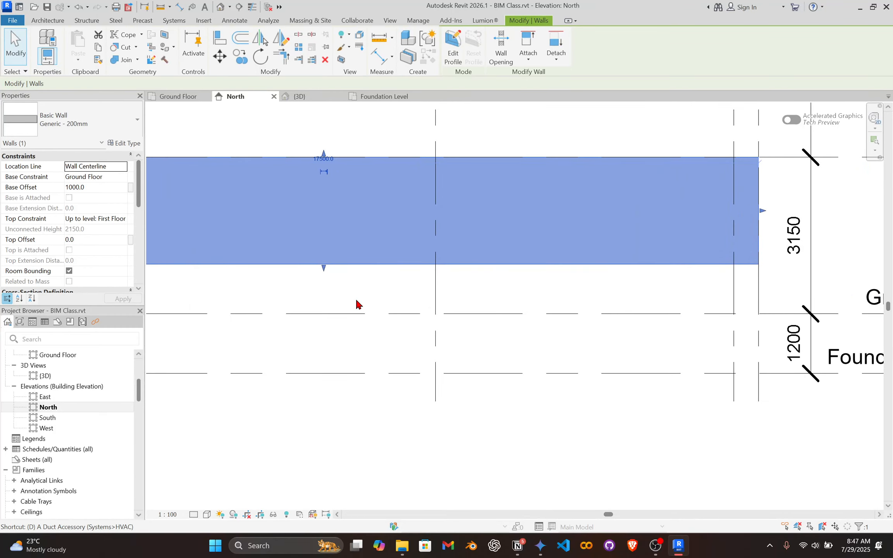
key(i)
click(333, 314)
click(343, 264)
click(361, 204)
key(Escape)
key(Escape)
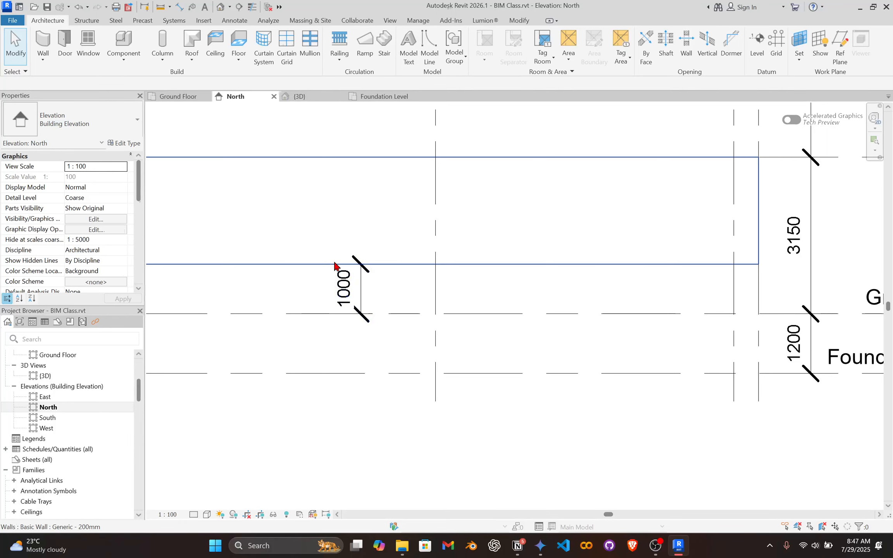
Delete the dimension between the Ground Floor level and the wall's base.
click(351, 287)
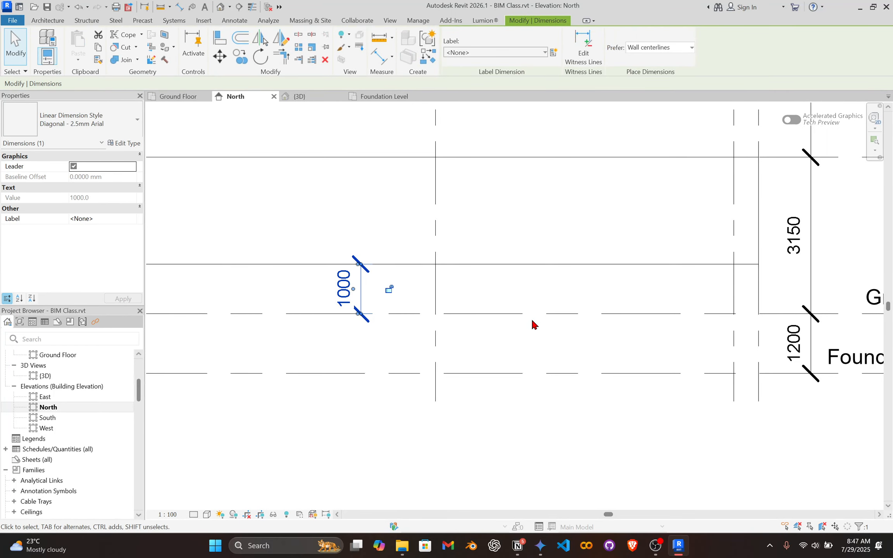
scroll(532, 323, down, 1)
scroll(426, 293, up, 2)
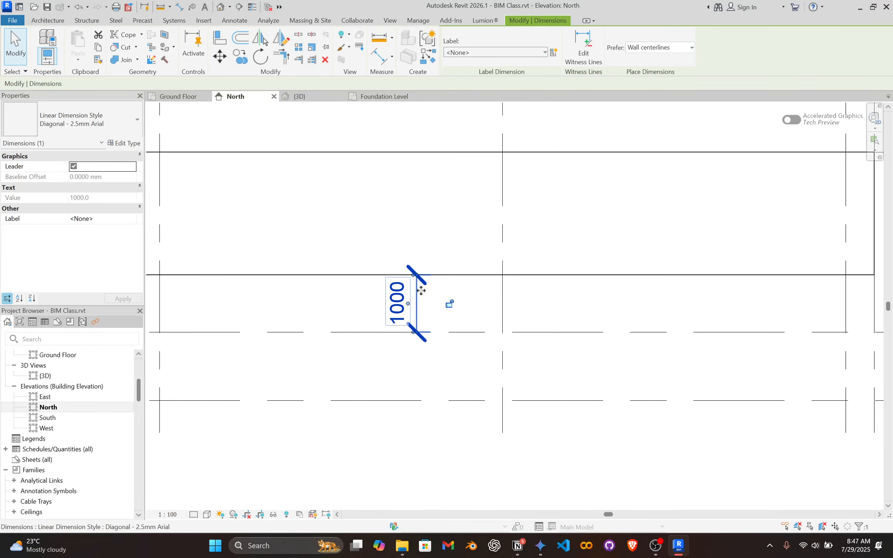
key(Delete)
Select the wall and set its base offset to 0.
click(416, 276)
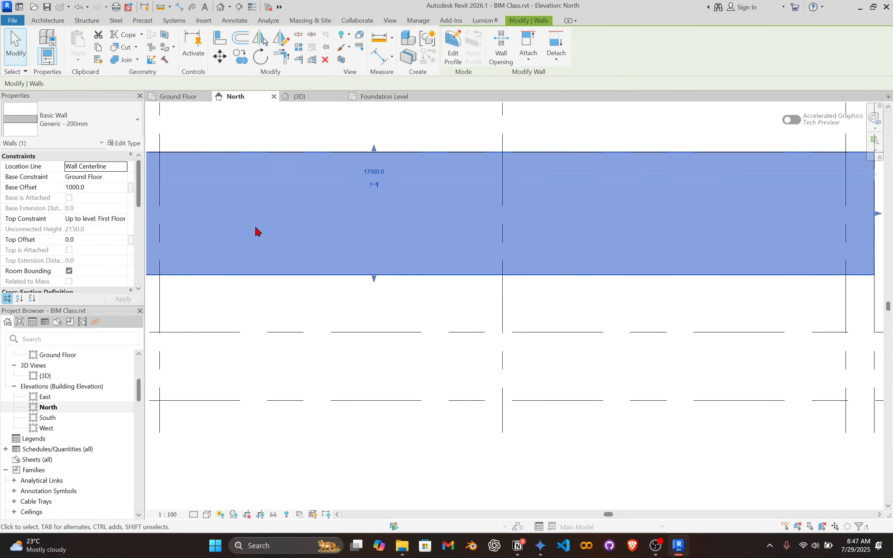
text(0)
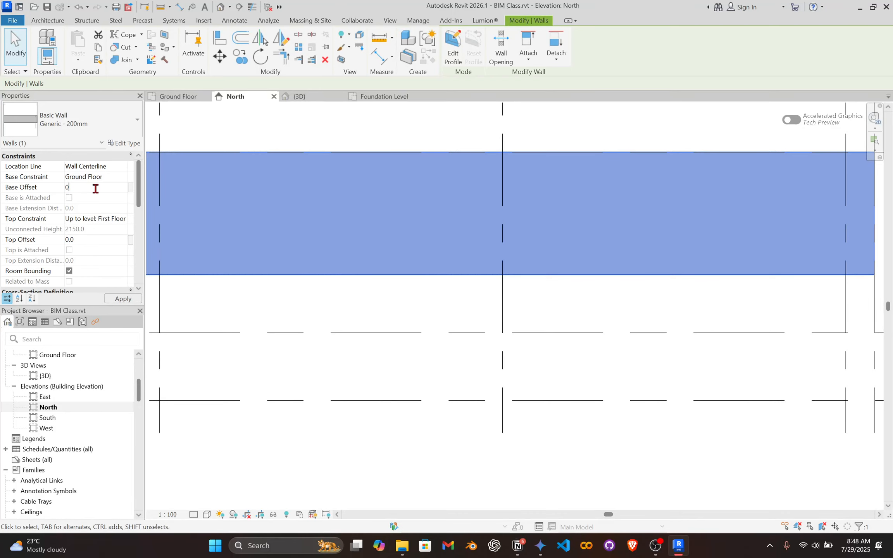
scroll(647, 226, down, 1)
scroll(612, 269, down, 1)
scroll(365, 235, up, 2)
scroll(428, 239, up, 2)
scroll(514, 275, down, 2)
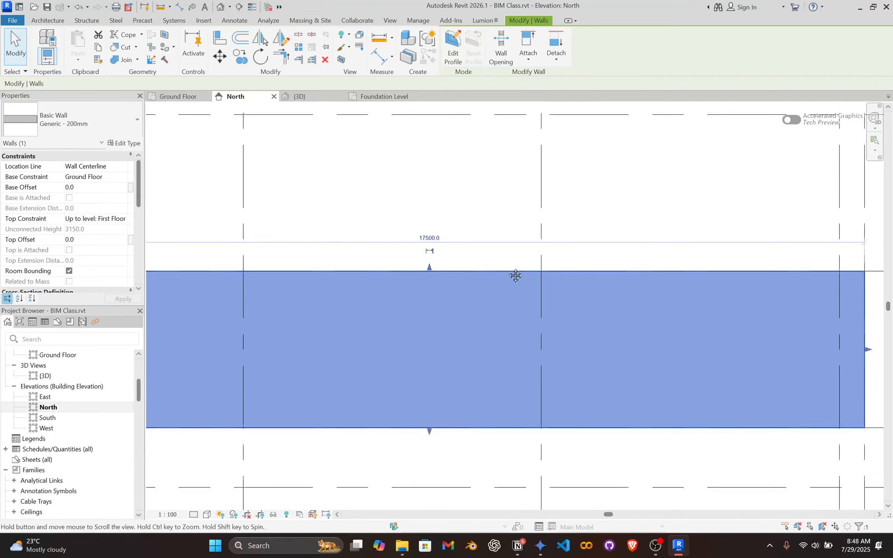
scroll(414, 258, up, 1)
Set the wall's top offset to 1000 above the First Floor level.
click(85, 239)
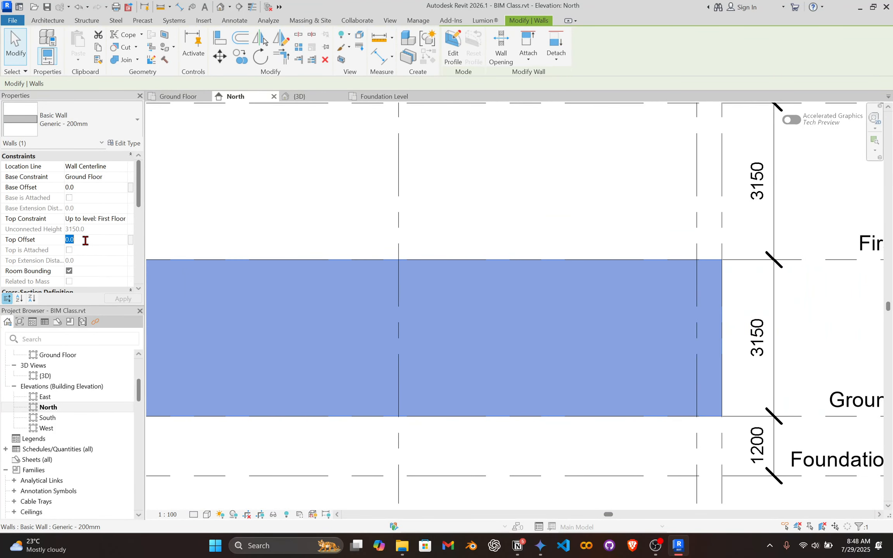
text(100)
middle_drag(577, 261, 493, 290)
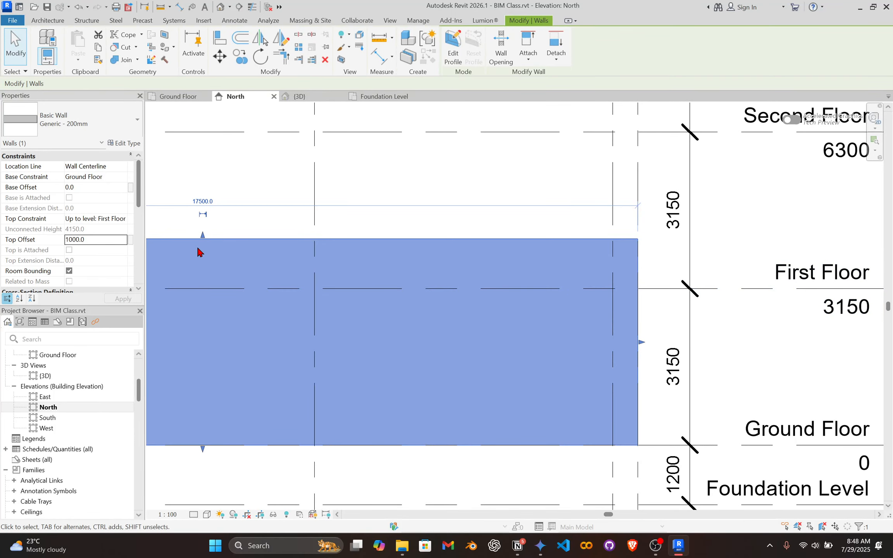
Measure the gap from the First Floor level up to the wall's top with an aligned dimension, without placing it.
key(d)
key(i)
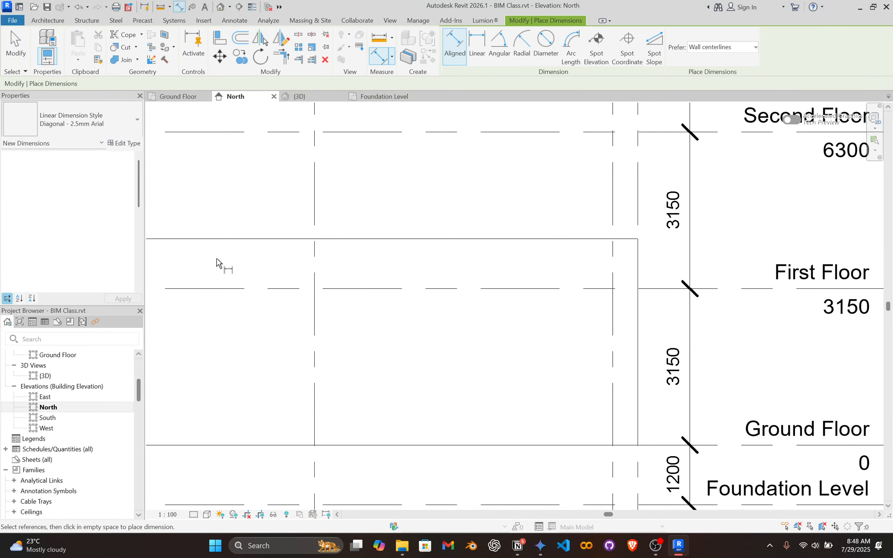
click(224, 289)
click(222, 244)
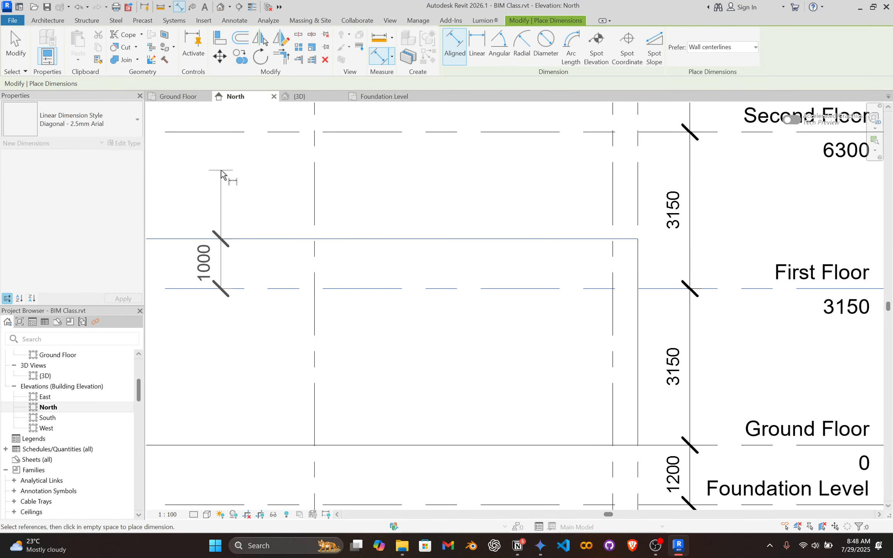
key(Escape)
key(Escape)
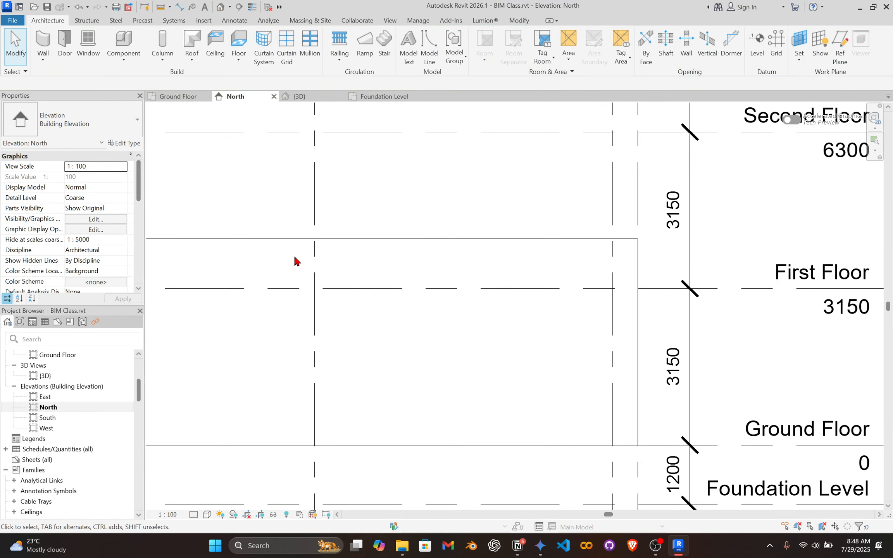
Select the wall again and set its top offset to 0.
click(296, 243)
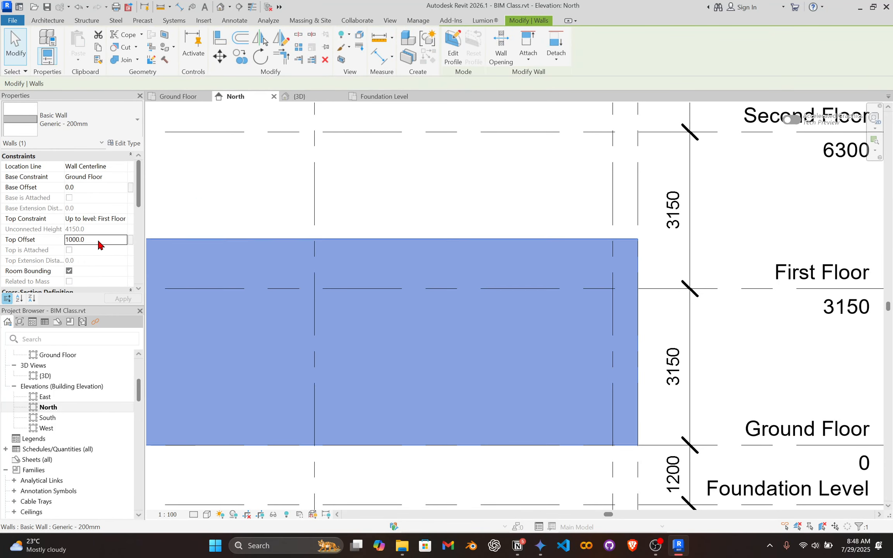
text(0)
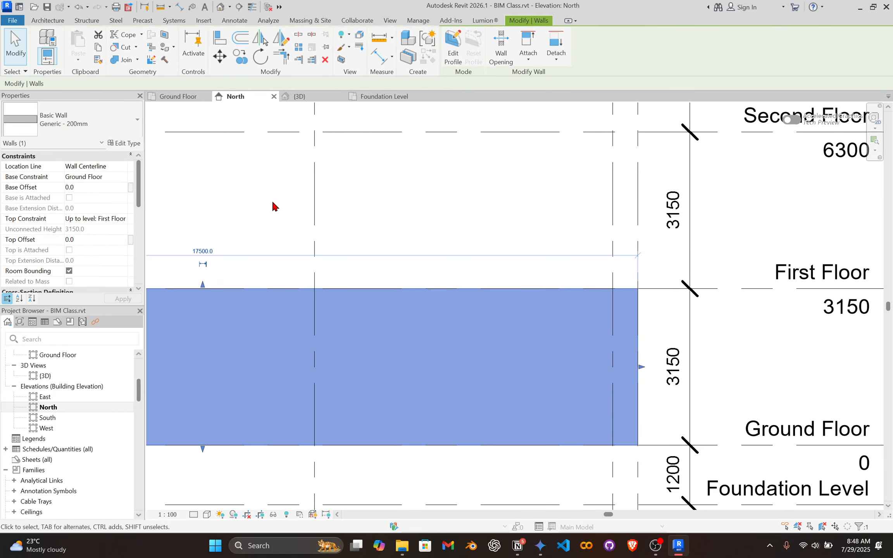
scroll(434, 290, down, 2)
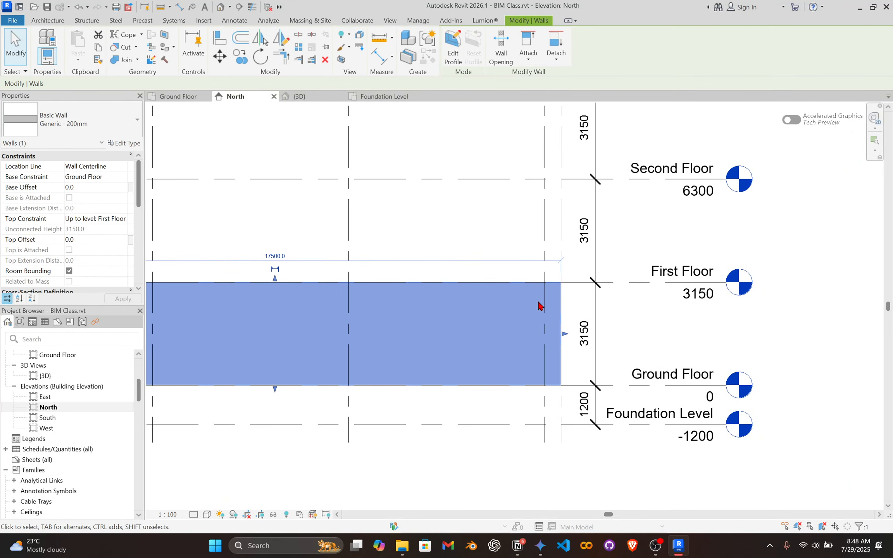
Examine how the wall's base and top align with the Ground Floor and First Floor level lines.
scroll(330, 302, up, 1)
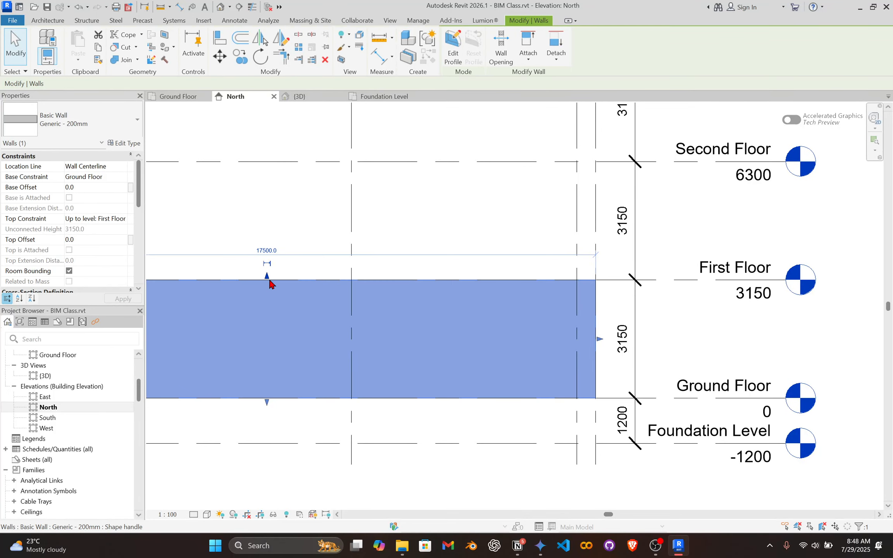
scroll(540, 340, down, 1)
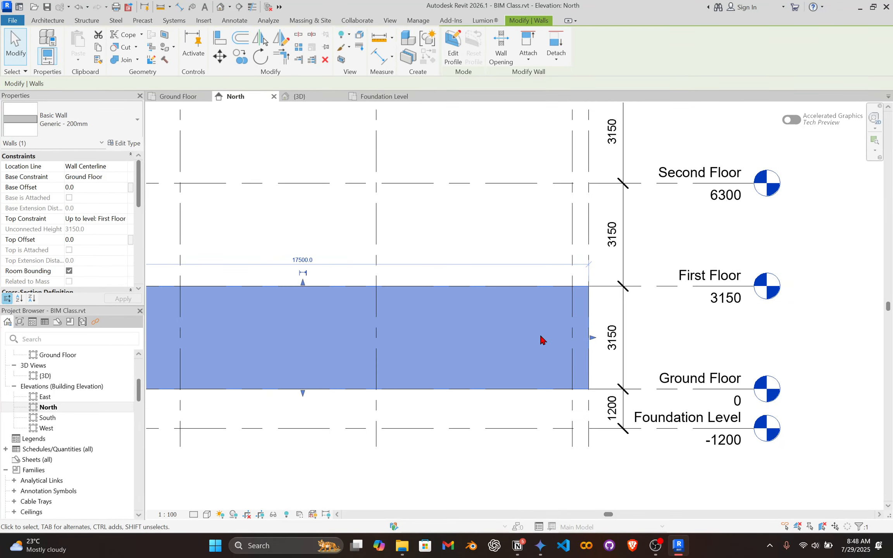
scroll(497, 366, up, 1)
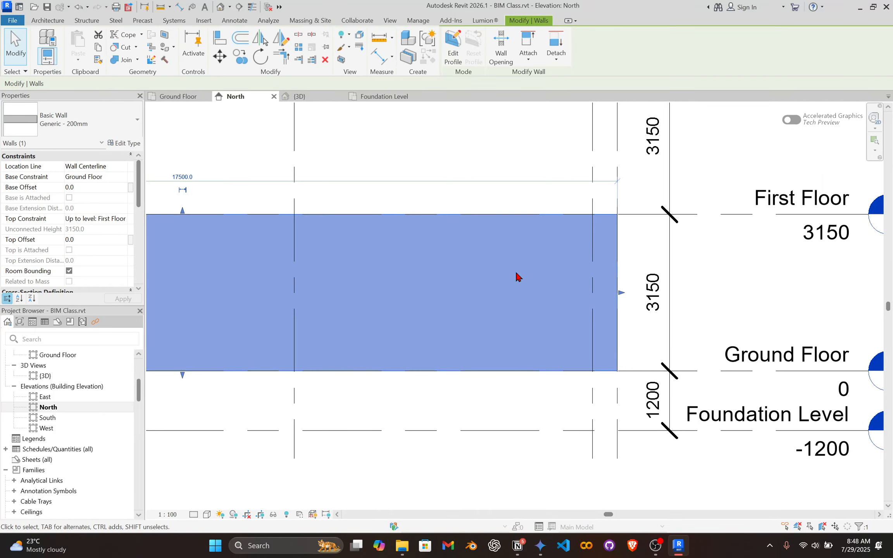
scroll(542, 281, down, 1)
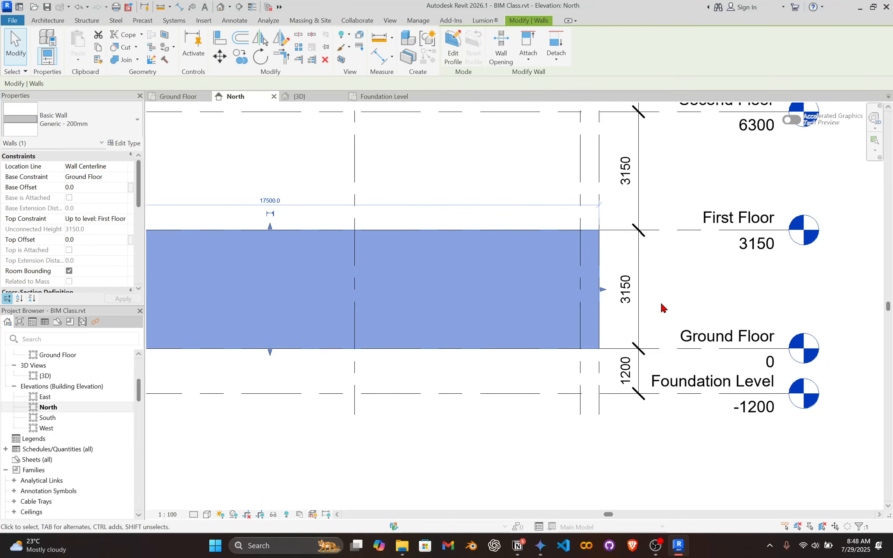
scroll(659, 282, down, 2)
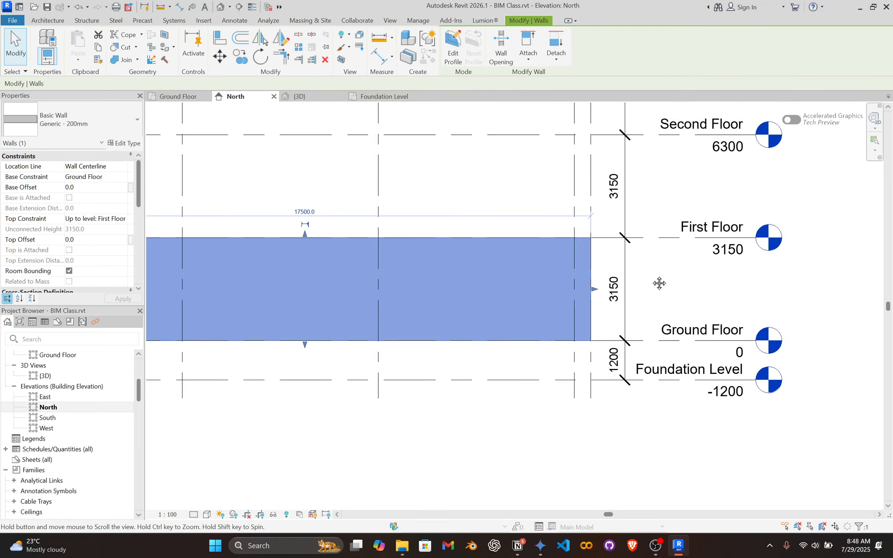
scroll(640, 285, down, 2)
middle_drag(668, 295, 622, 321)
scroll(597, 316, up, 1)
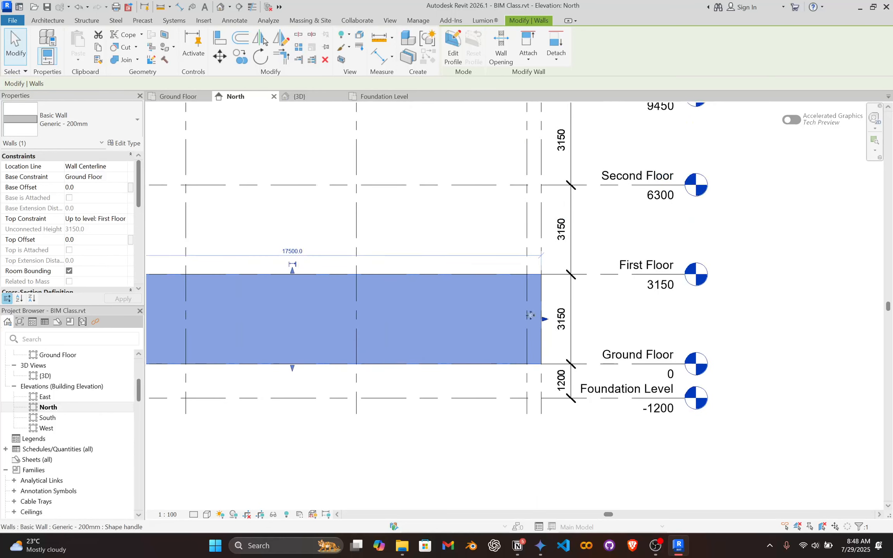
scroll(446, 316, up, 1)
scroll(302, 300, up, 1)
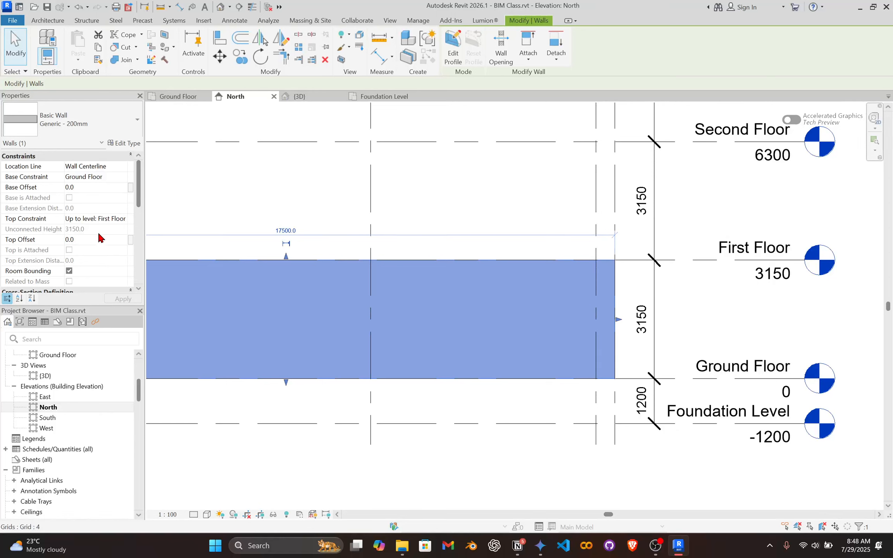
Set the wall's top offset to -1000 and deselect the wall.
click(91, 239)
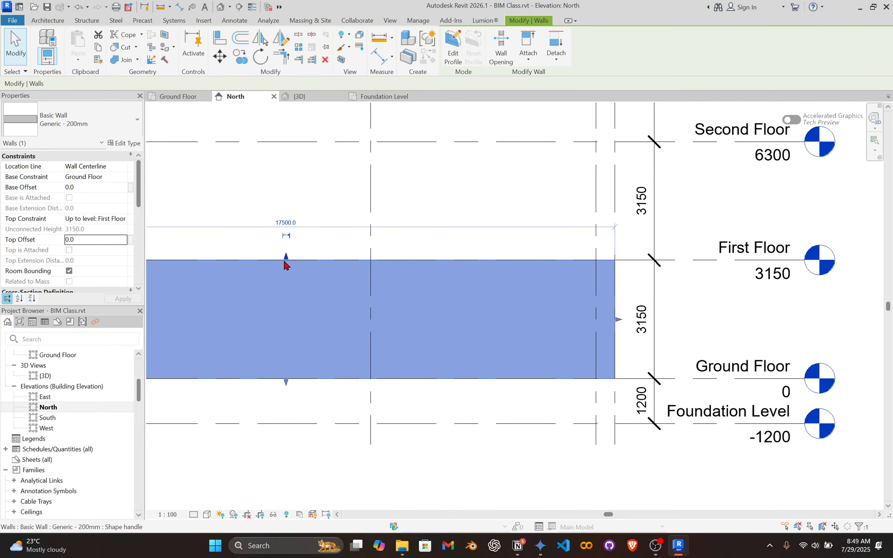
click(96, 236)
text(-1000)
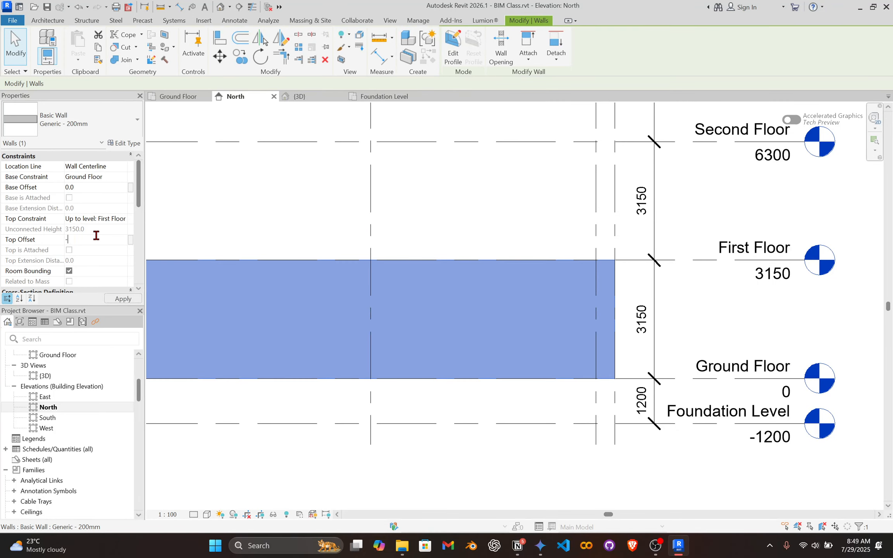
key(Tab)
click(492, 194)
scroll(504, 187, up, 3)
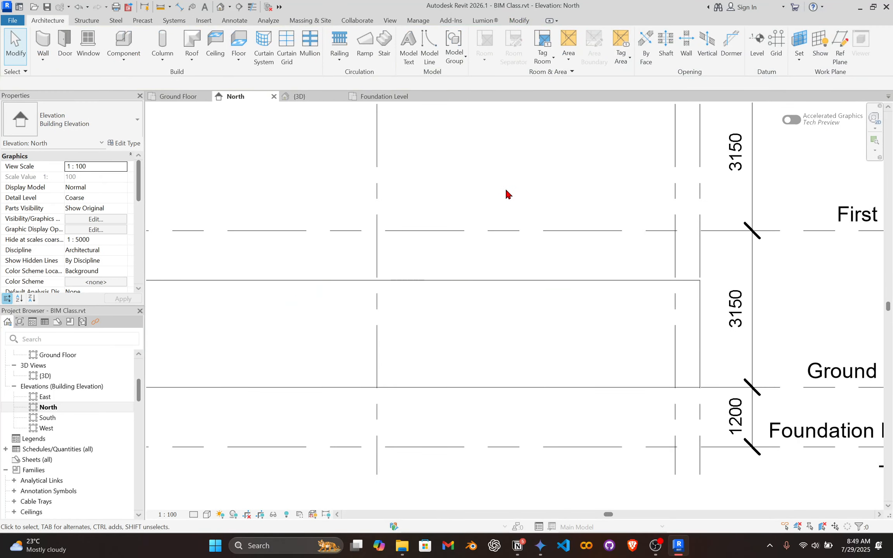
Place an aligned dimension between the First Floor level line and the lowered top of the wall.
click(504, 235)
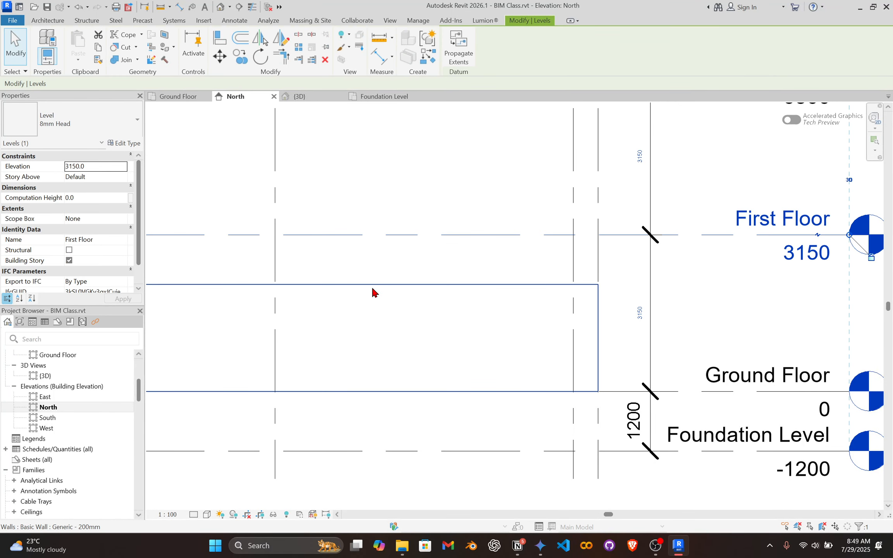
scroll(378, 277, up, 1)
key(d)
key(i)
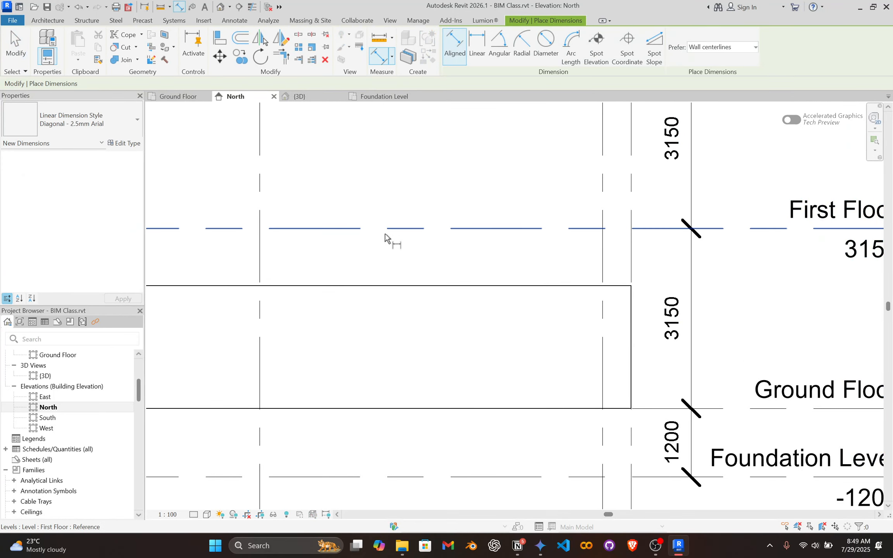
click(385, 229)
click(391, 286)
click(395, 156)
key(Escape)
key(Escape)
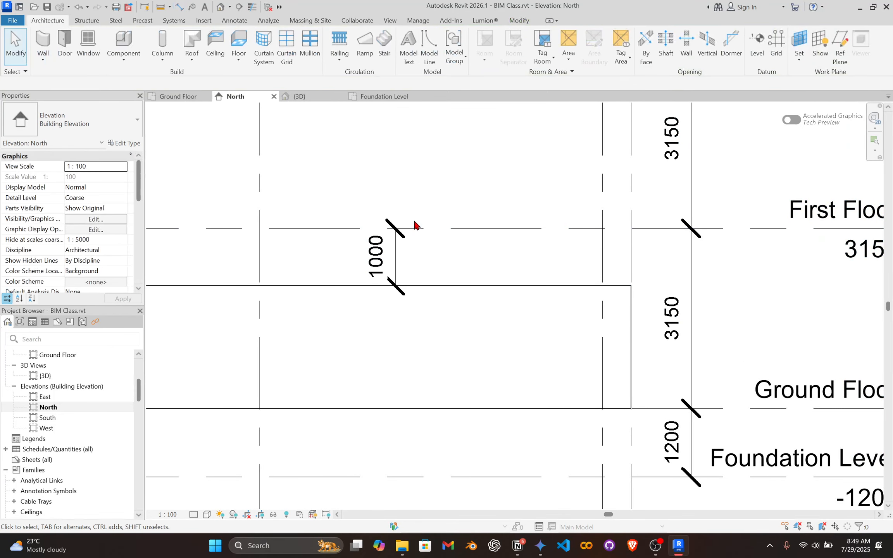
Delete the dimension between the First Floor level and the wall's top.
scroll(420, 251, down, 2)
middle_drag(437, 268, 426, 280)
scroll(399, 272, up, 1)
click(391, 271)
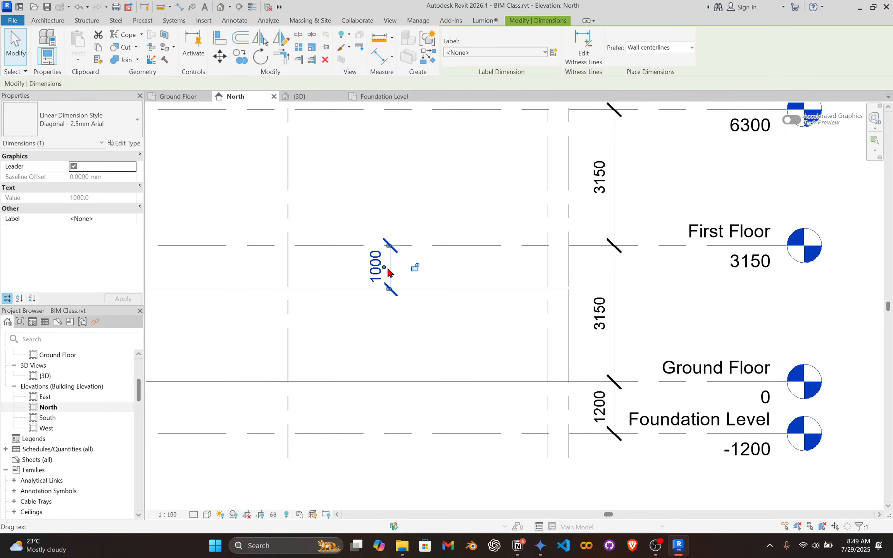
key(Delete)
Set the wall's top offset to 0, deselect the wall and switch to the Ground Floor plan view.
click(478, 290)
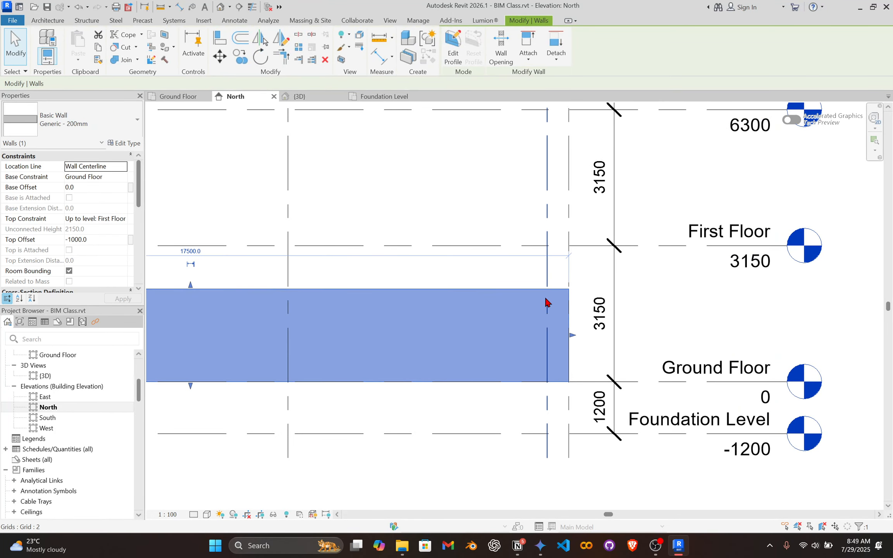
scroll(480, 297, down, 2)
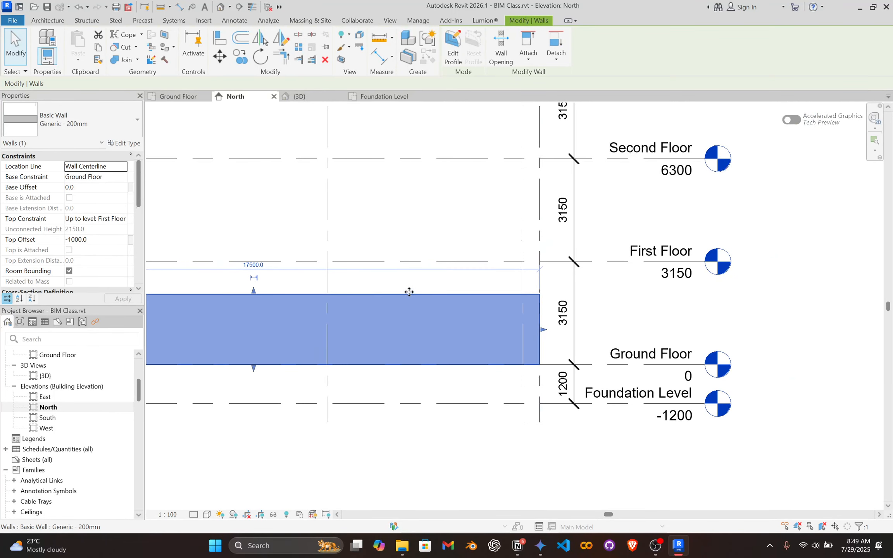
scroll(252, 280, up, 1)
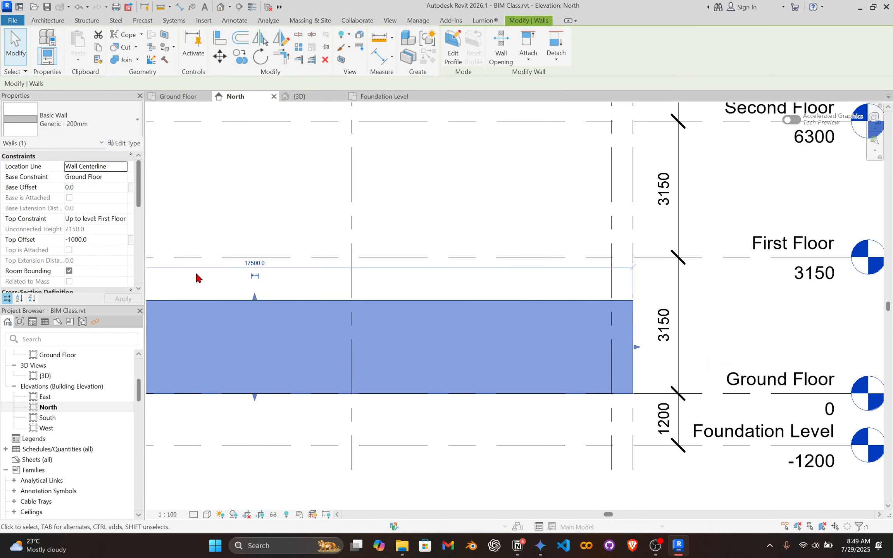
click(115, 242)
text(0)
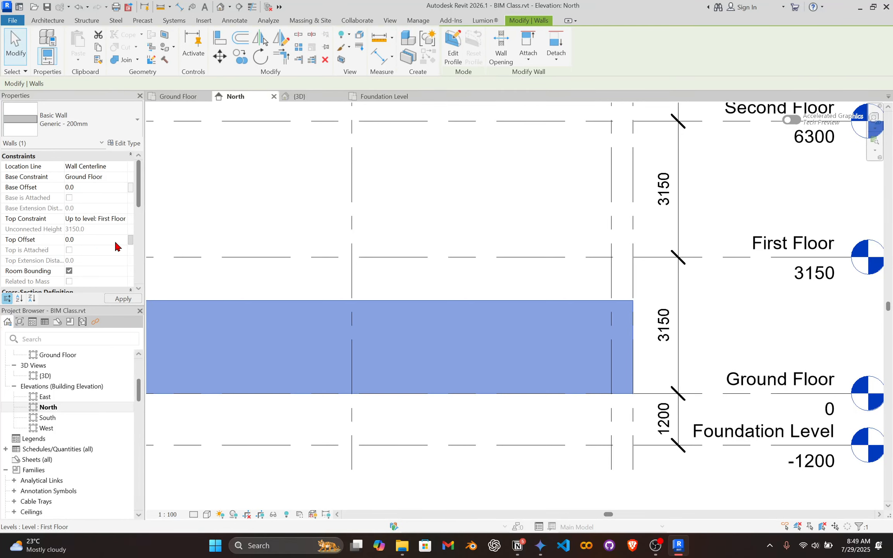
click(306, 197)
click(178, 96)
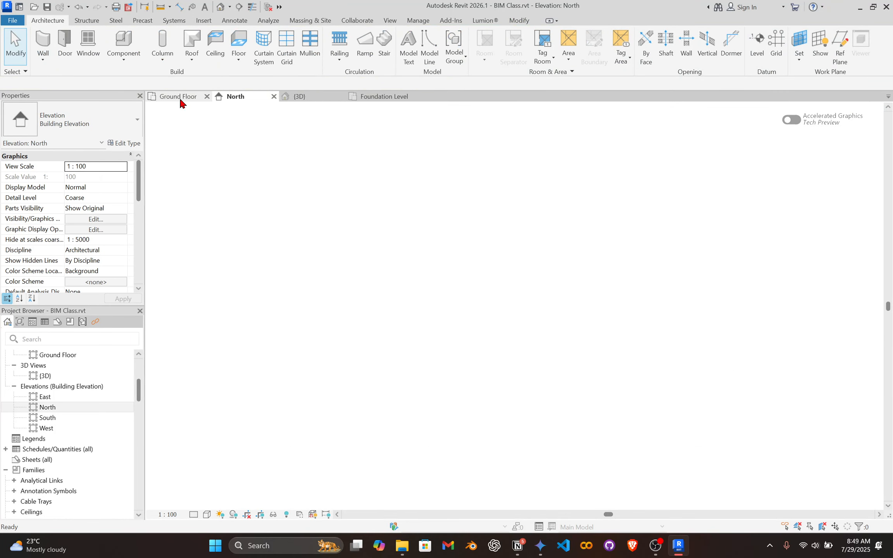
Delete the wall running along grid A between grids 1 and 5 in the Ground Floor plan.
scroll(328, 255, up, 1)
click(328, 256)
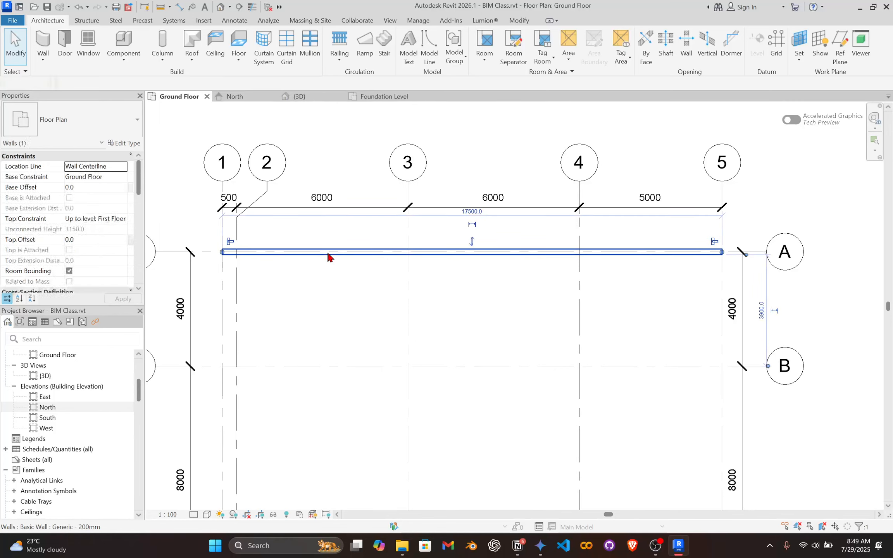
click(344, 270)
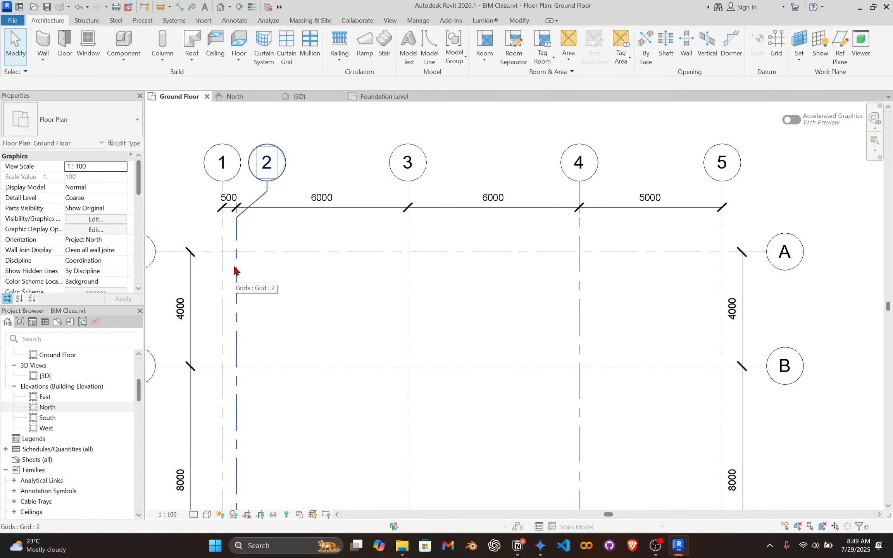
Set the Ground Floor plan's discipline to Architectural and look through the structural and architectural tool sets.
click(123, 262)
scroll(97, 279, up, 2)
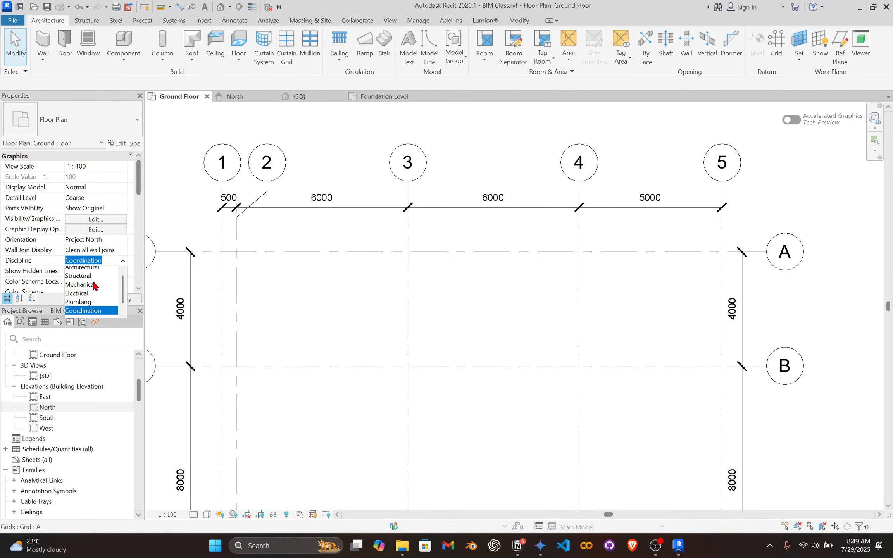
click(95, 273)
click(87, 21)
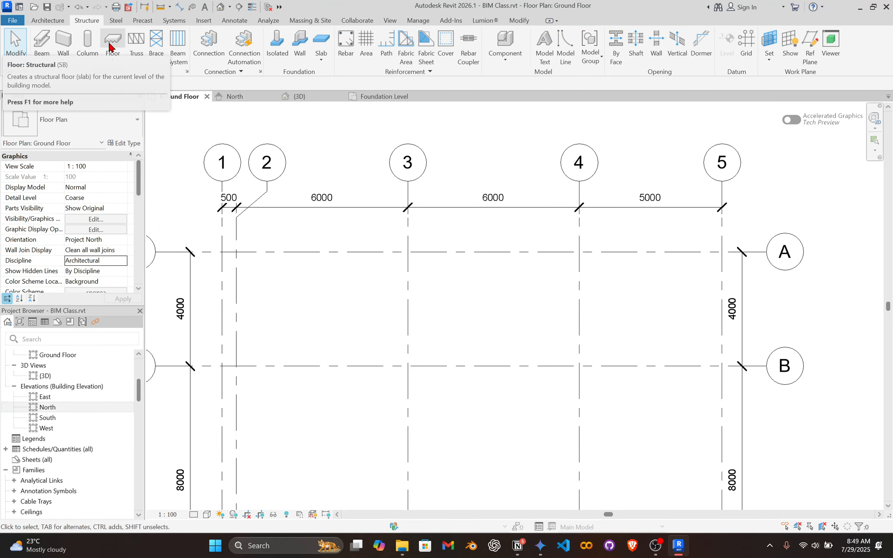
scroll(248, 267, up, 1)
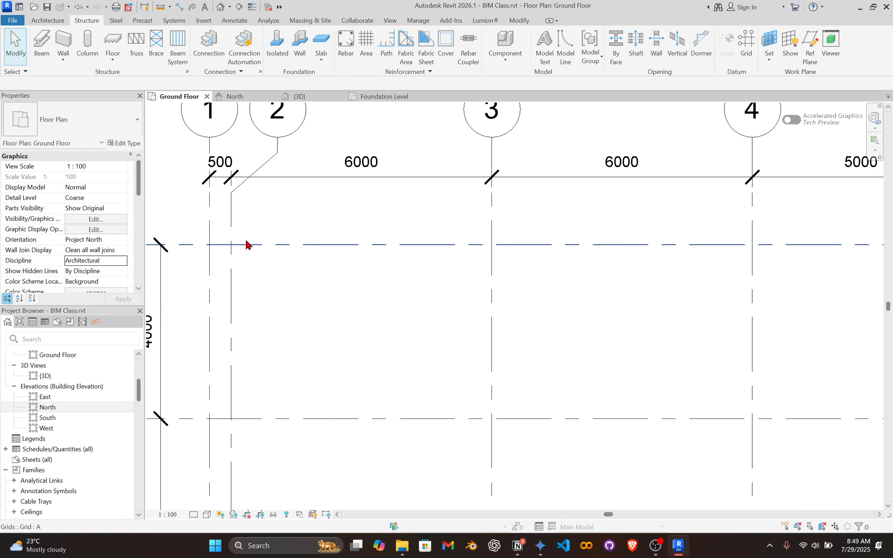
scroll(246, 241, down, 1)
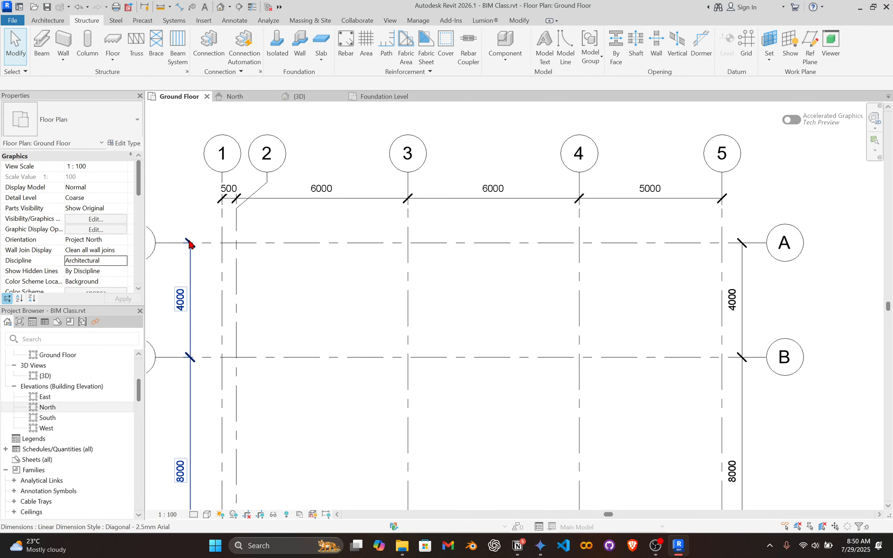
click(62, 22)
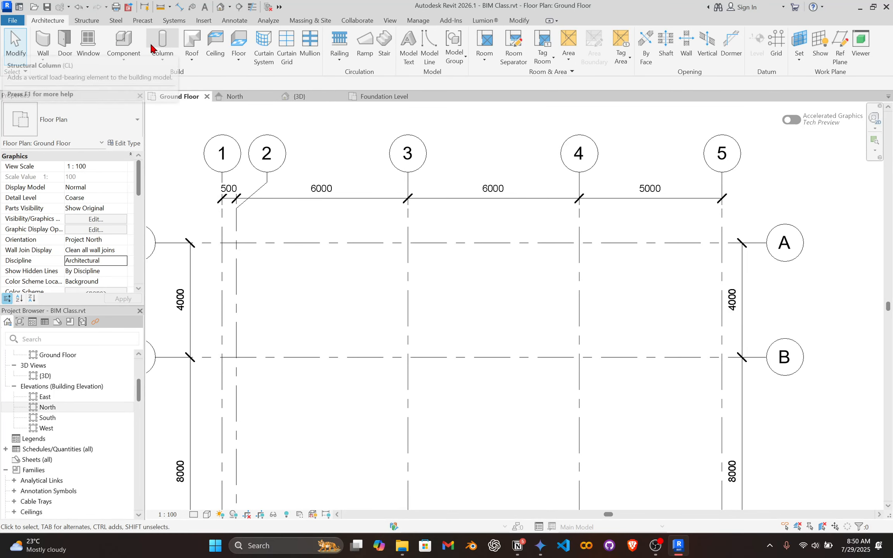
Set the Ground Floor plan's discipline to Structural and return to the architectural tools.
click(86, 21)
click(122, 267)
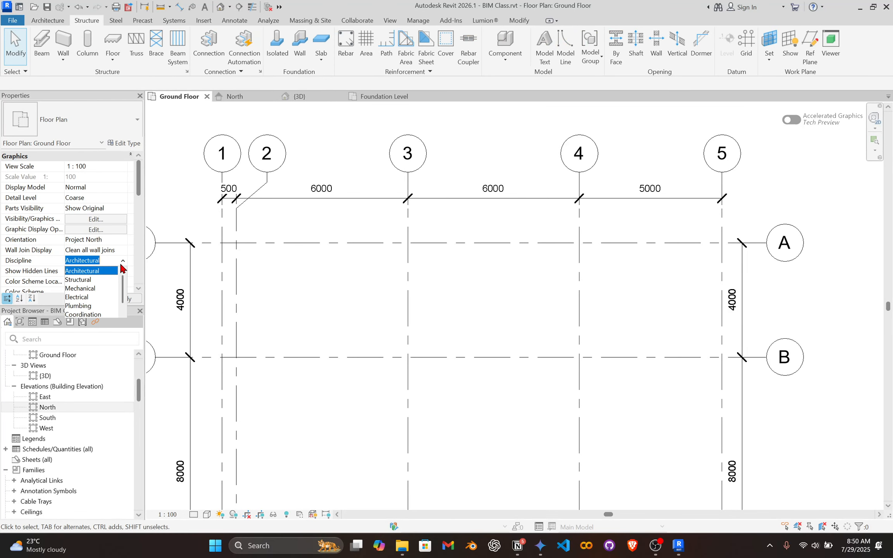
click(93, 279)
click(46, 20)
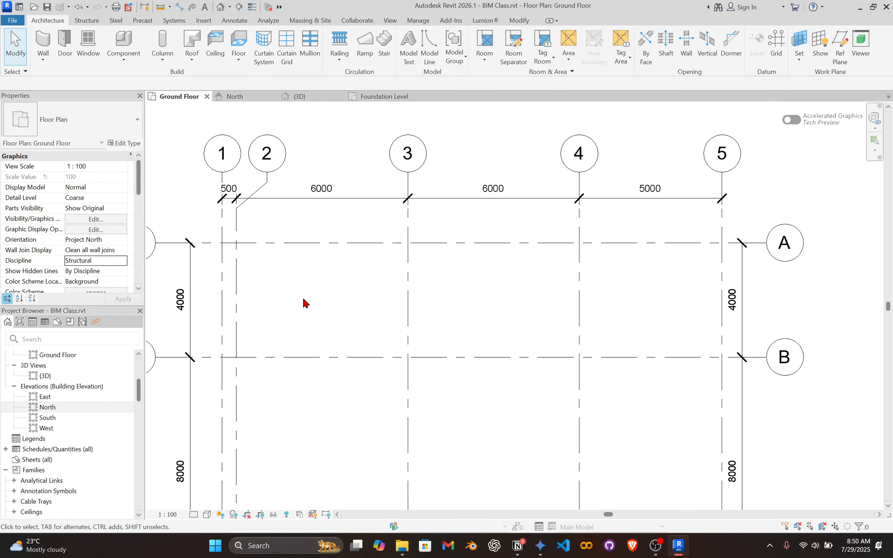
Set the Ground Floor plan's discipline to Coordination.
click(124, 265)
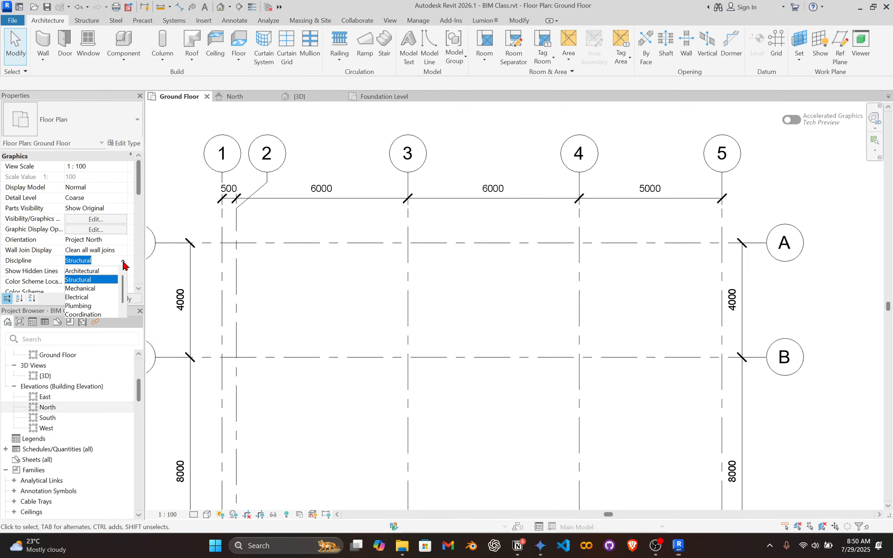
scroll(89, 291, down, 1)
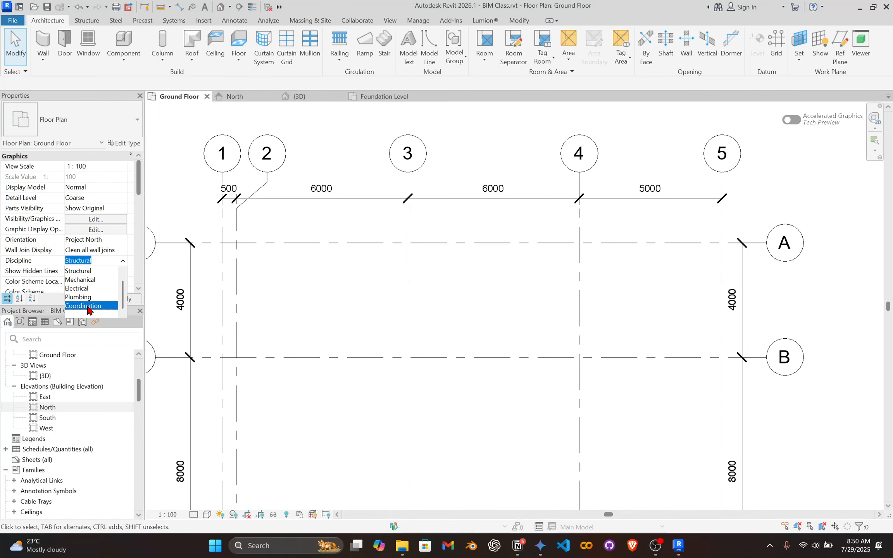
click(88, 306)
scroll(279, 287, down, 2)
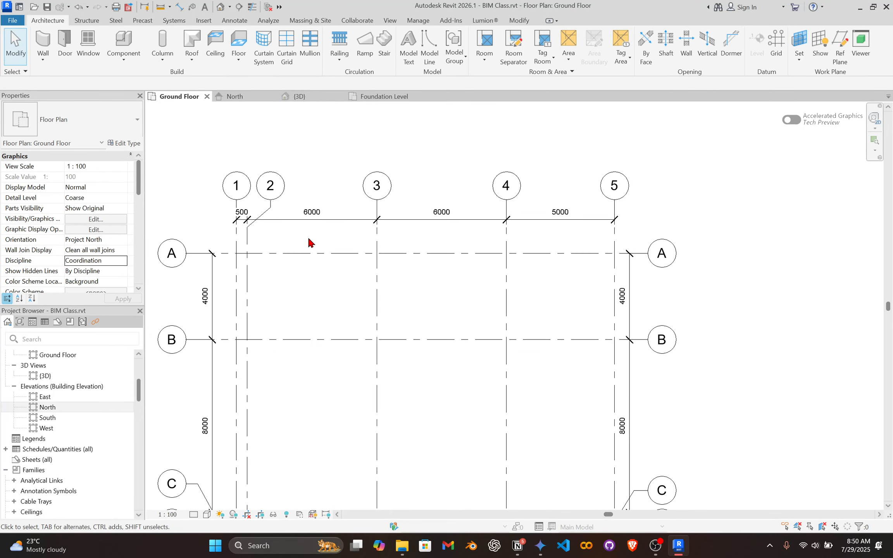
middle_drag(304, 253, 369, 194)
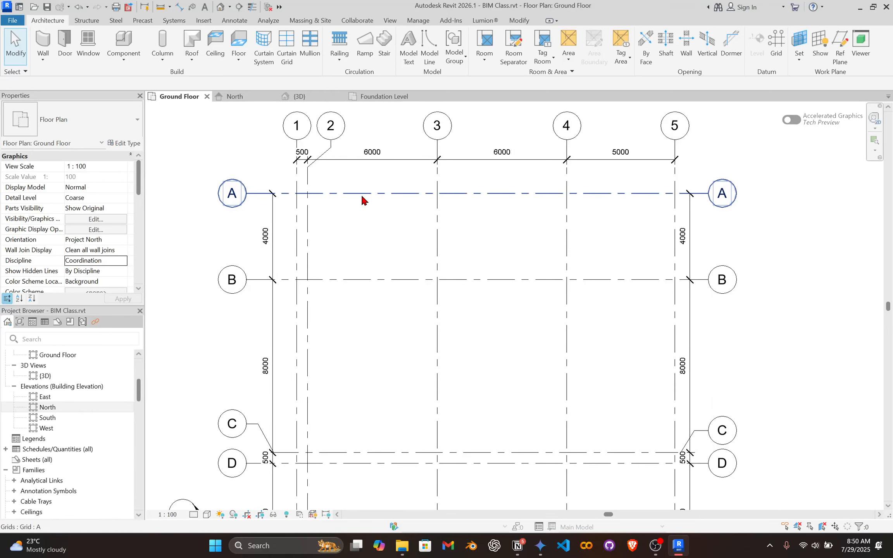
scroll(360, 193, down, 2)
scroll(361, 194, up, 1)
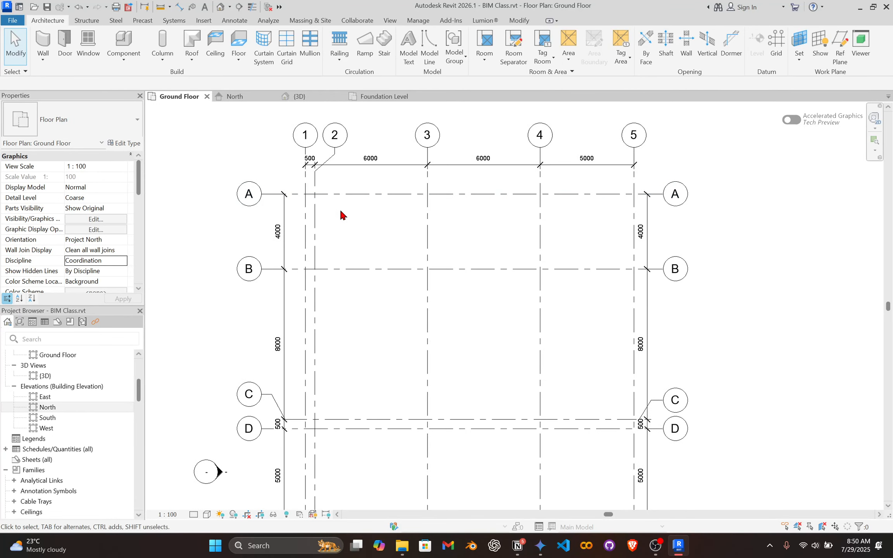
scroll(324, 213, up, 1)
scroll(348, 212, down, 2)
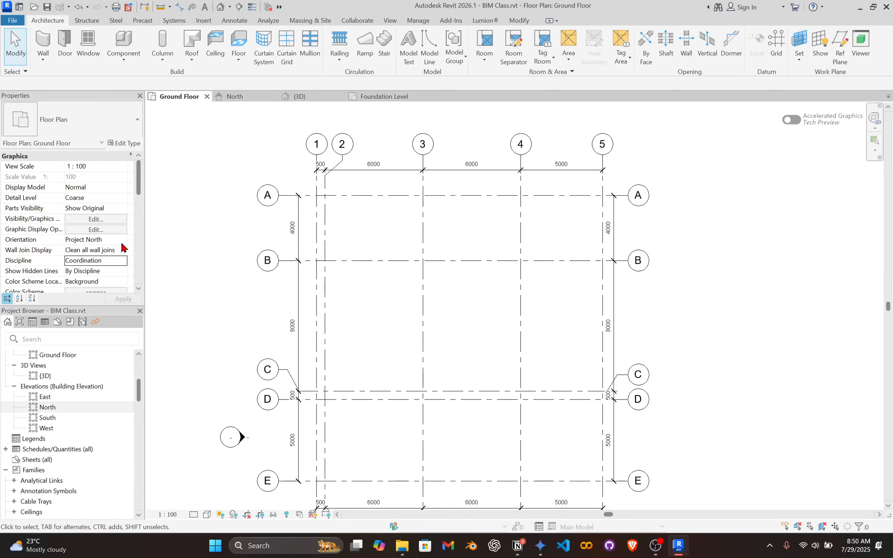
click(122, 266)
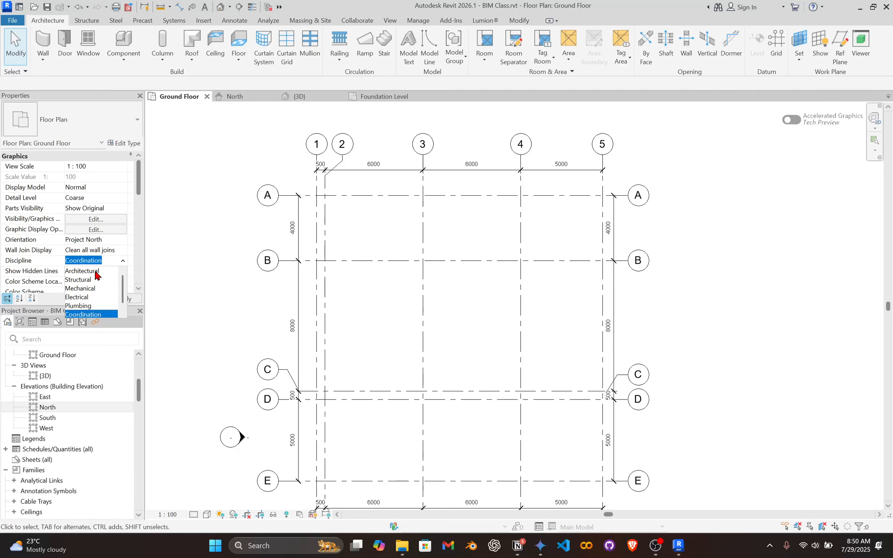
click(360, 226)
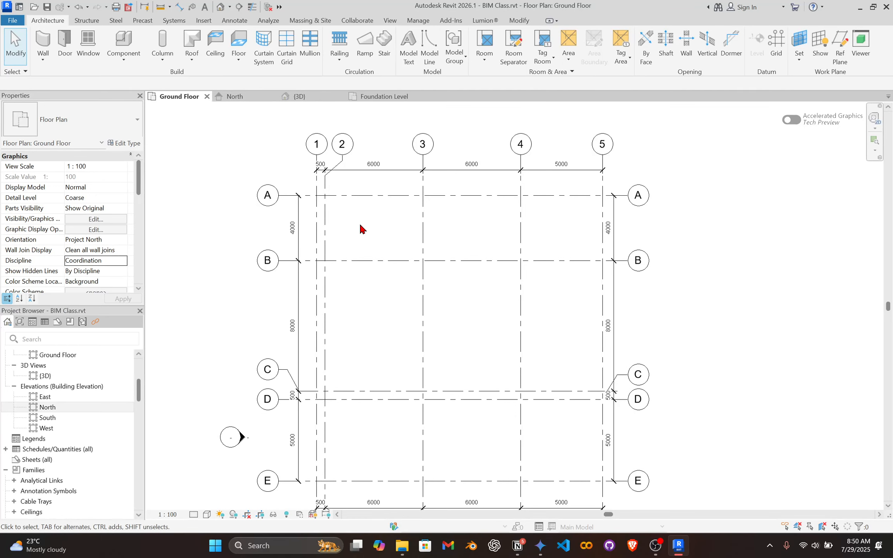
click(123, 261)
scroll(102, 293, up, 1)
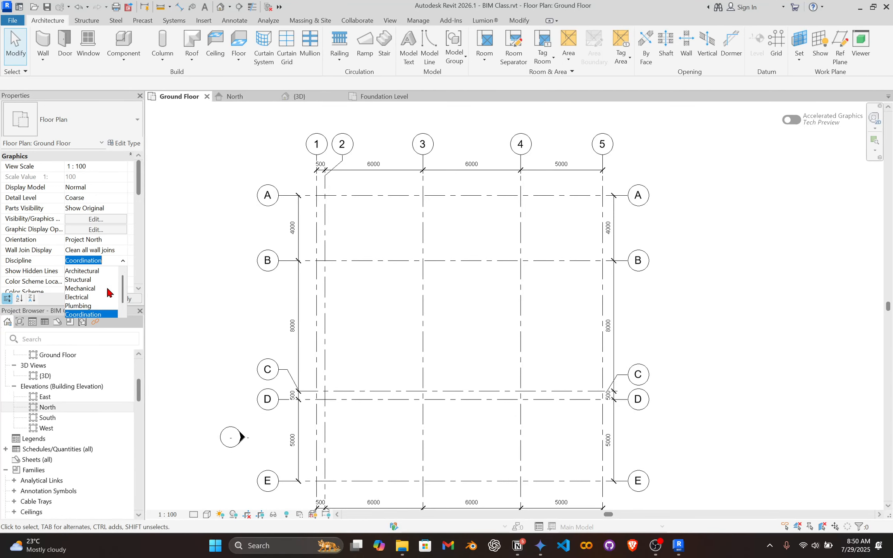
scroll(107, 288, down, 1)
click(225, 218)
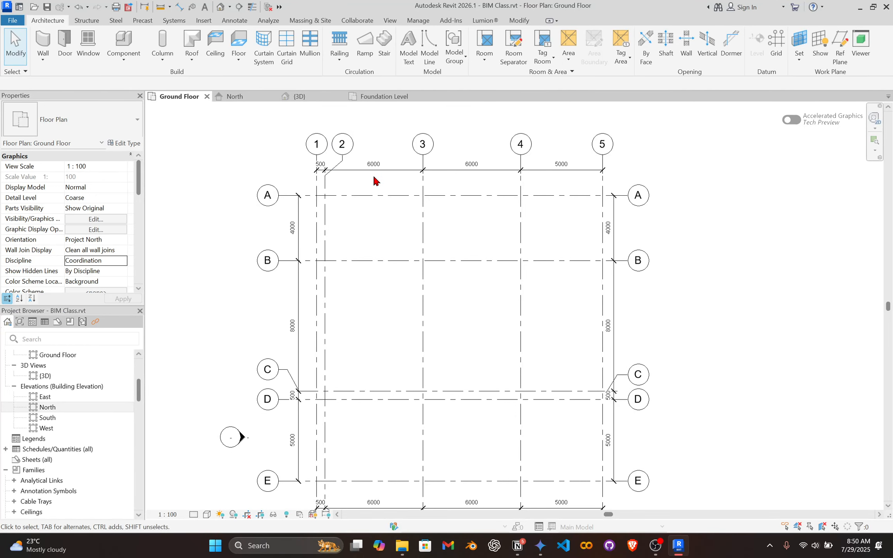
Draw a Generic - 200mm wall along grid A from grid 1 to grid 5.
middle_drag(372, 175, 350, 172)
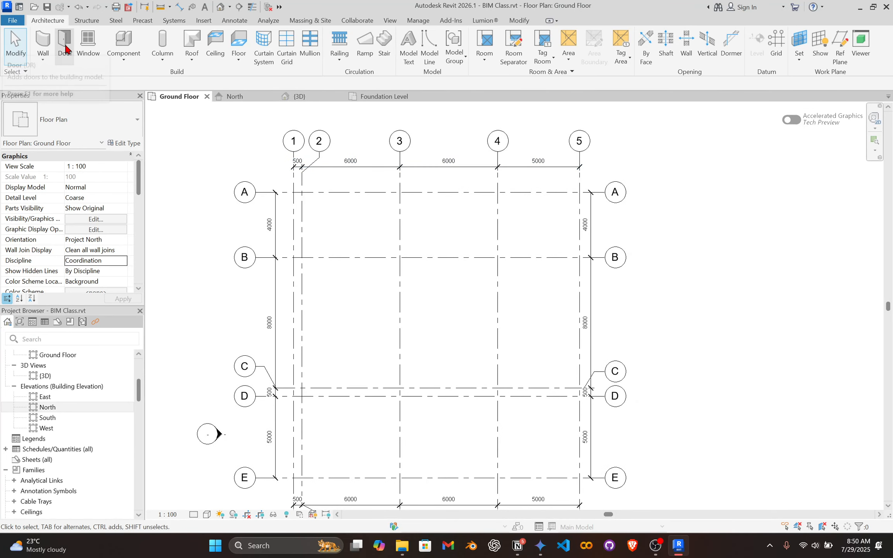
click(43, 42)
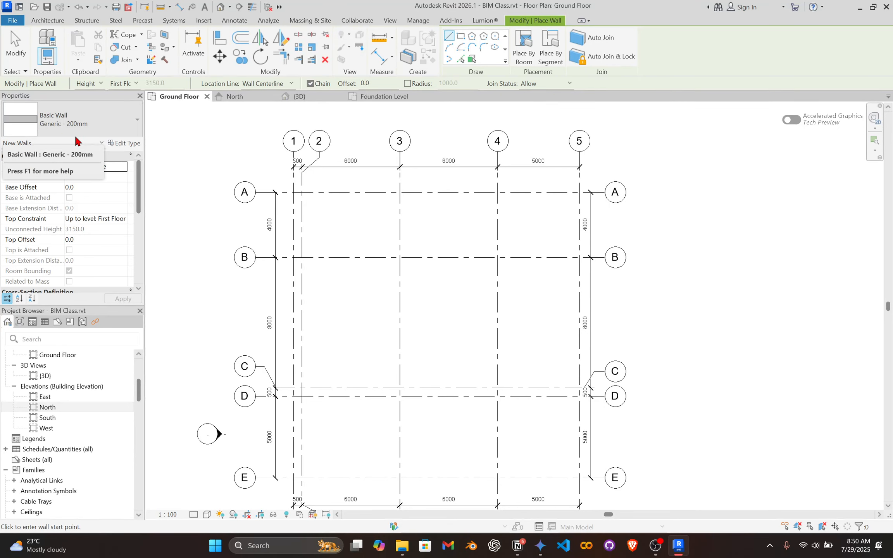
scroll(306, 169, up, 3)
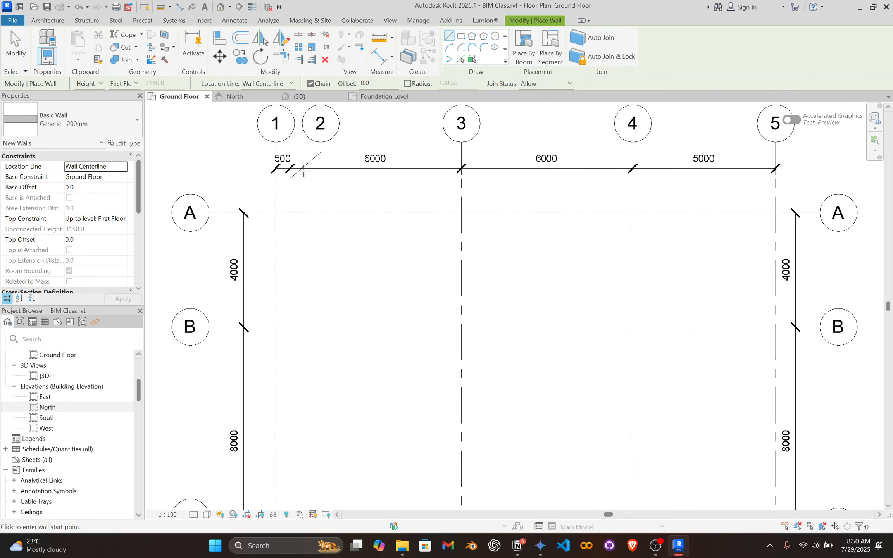
click(276, 213)
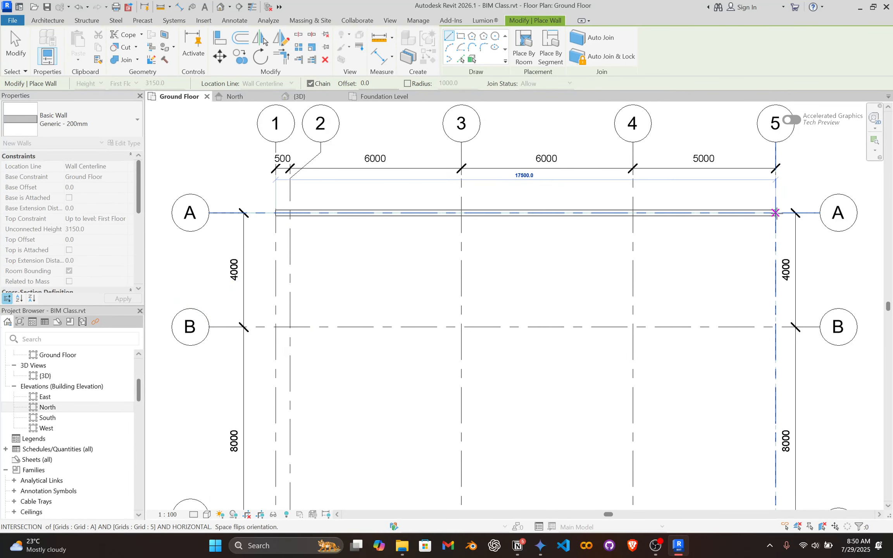
click(775, 212)
Continue the wall chain along grid 5 to grid E and along grid E to grid 1.
scroll(620, 315, down, 3)
middle_drag(619, 315, 623, 161)
scroll(694, 471, up, 1)
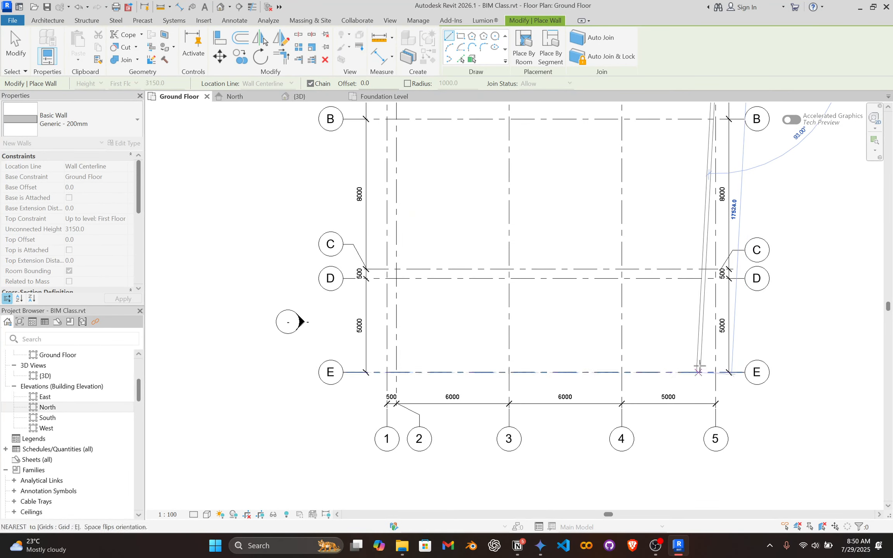
click(715, 372)
click(387, 372)
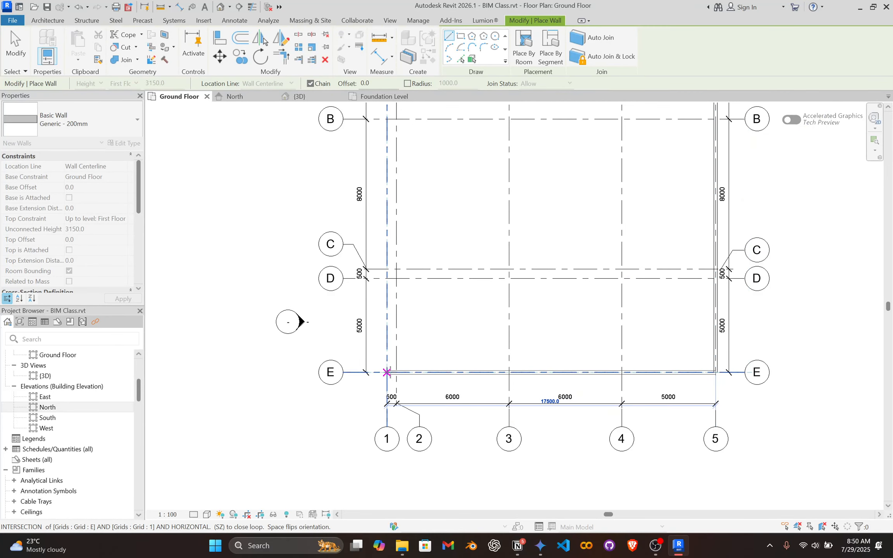
Close the wall loop along grid 1 up to grid A and end the wall command.
scroll(376, 253, down, 1)
middle_drag(375, 253, 390, 421)
scroll(406, 299, up, 4)
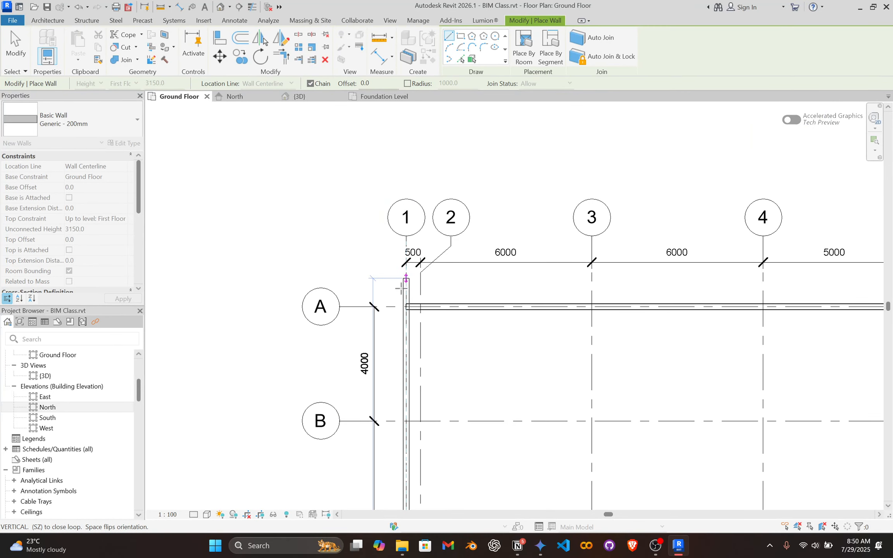
click(407, 300)
key(Escape)
key(Escape)
Select the wall on grid 1 to check its constraints and inspect the wall enclosure in the 3D view.
scroll(491, 305, down, 3)
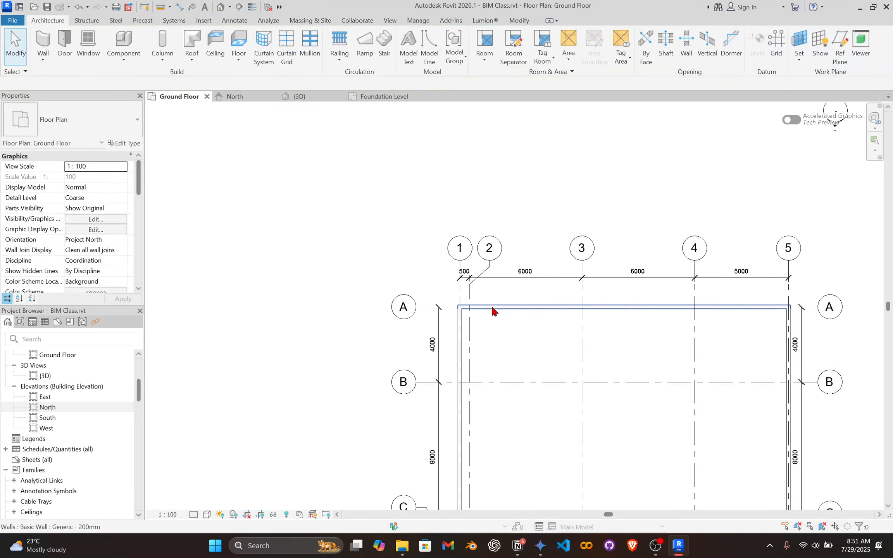
middle_drag(491, 305, 370, 199)
click(356, 232)
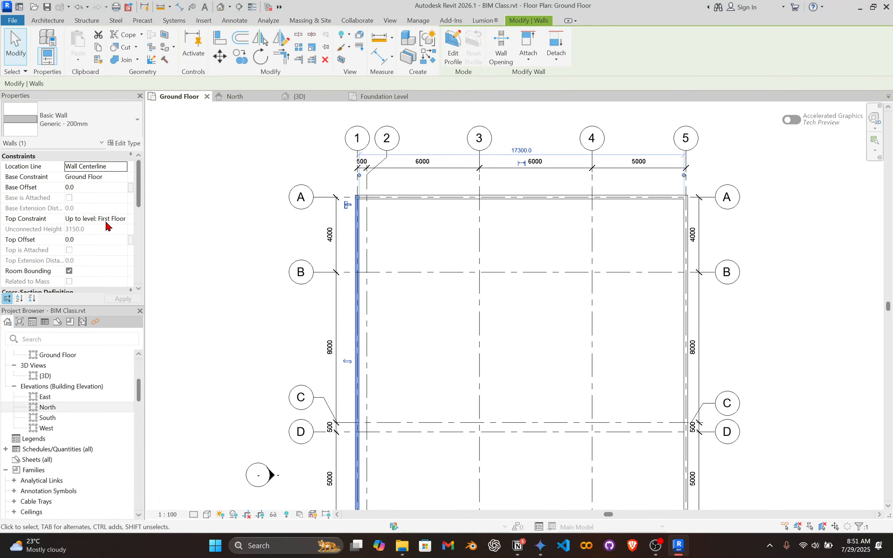
click(299, 97)
shift+middle_drag(387, 318, 480, 220)
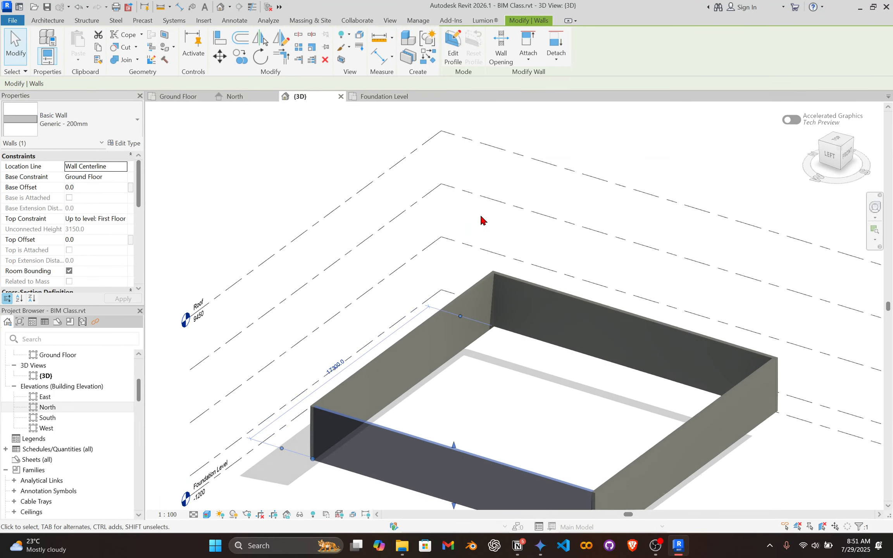
click(474, 264)
scroll(409, 195, down, 3)
shift+middle_drag(408, 195, 511, 228)
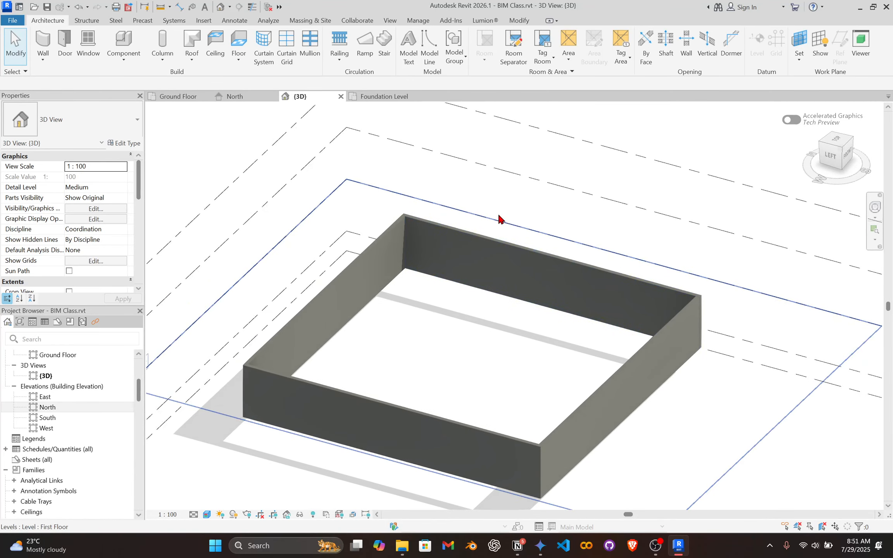
Switch to the Ground Floor plan and select the wall on grid A to inspect its type and constraints.
click(179, 96)
scroll(387, 233, up, 4)
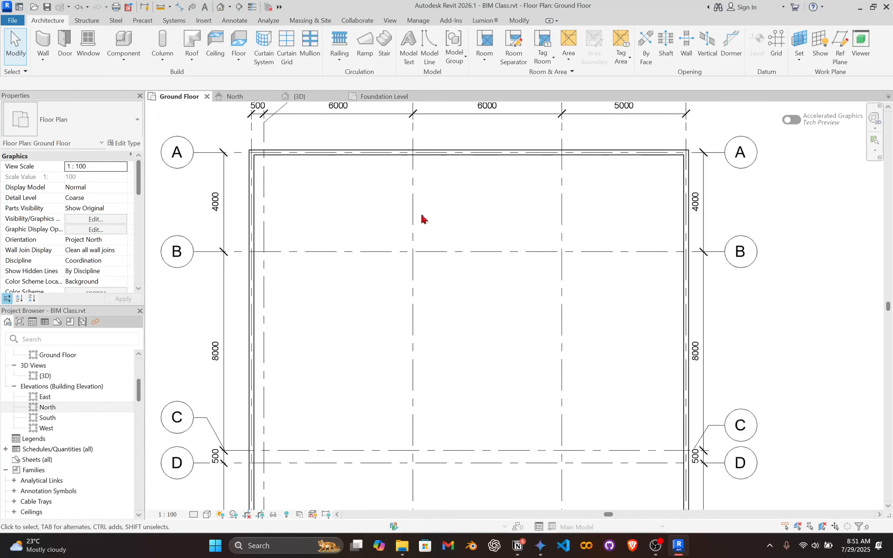
scroll(409, 220, down, 3)
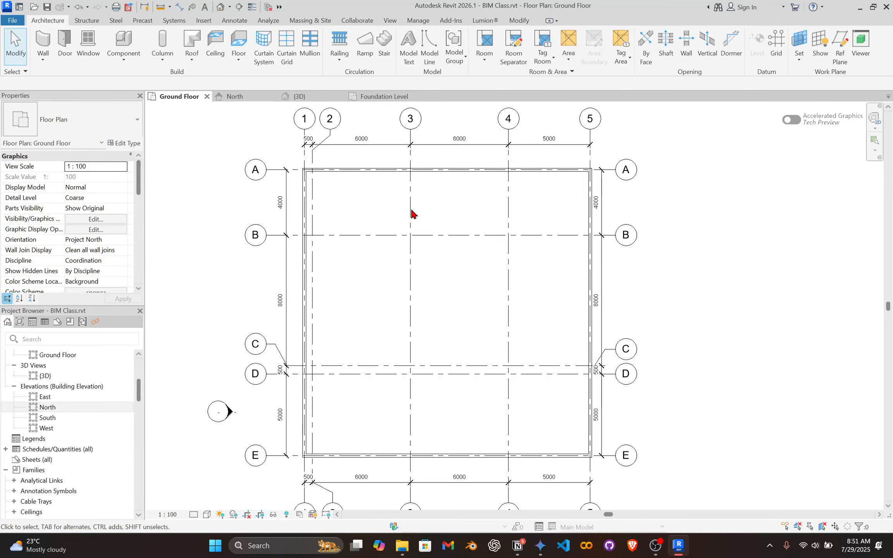
scroll(399, 231, up, 1)
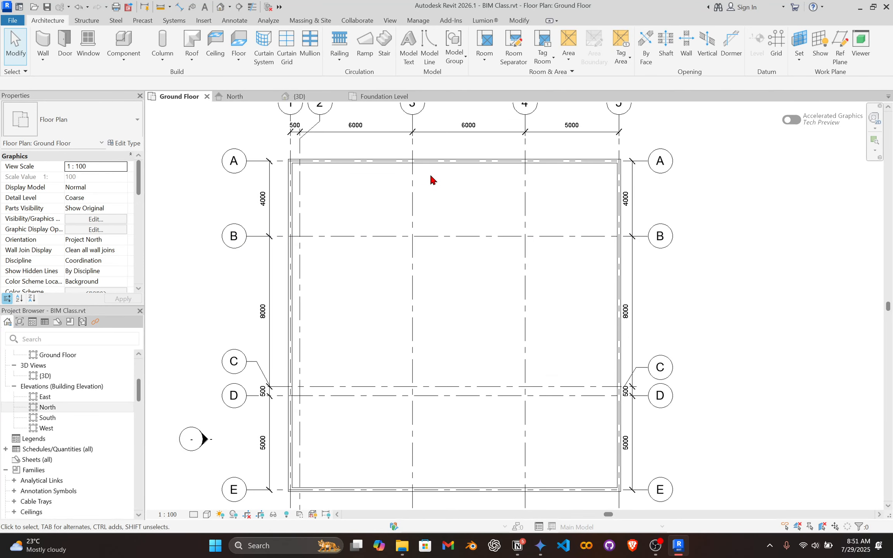
click(398, 166)
scroll(351, 146, up, 6)
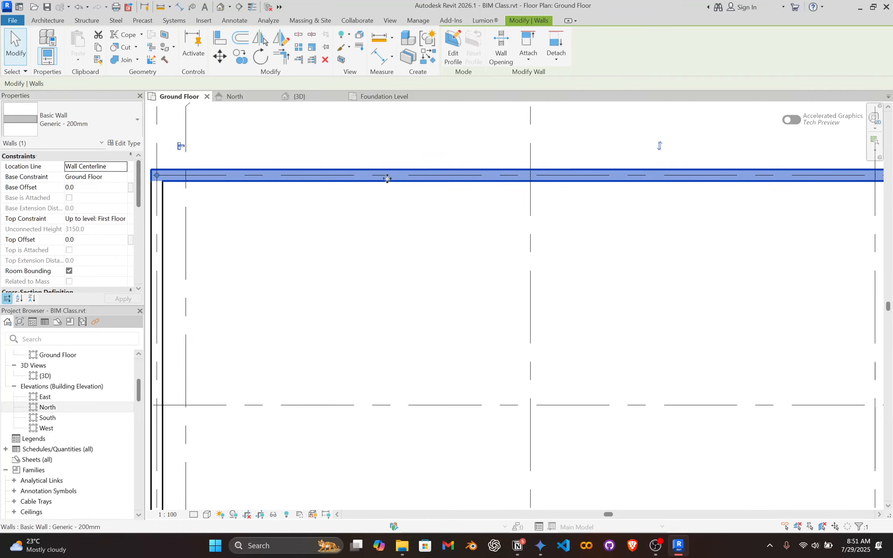
Place an aligned dimension across the thickness of the grid A wall, between its inner and outer faces.
scroll(400, 313, down, 1)
key(d)
key(i)
scroll(384, 318, up, 3)
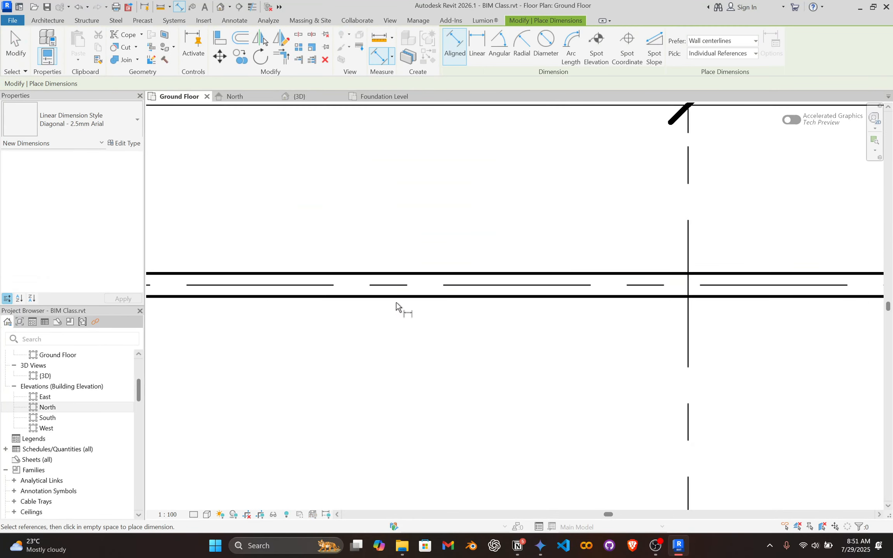
scroll(402, 289, up, 2)
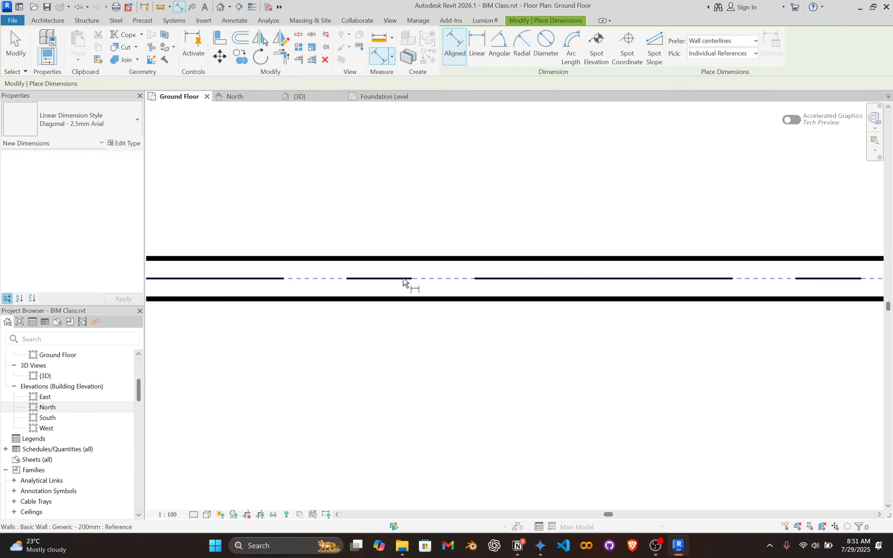
click(438, 280)
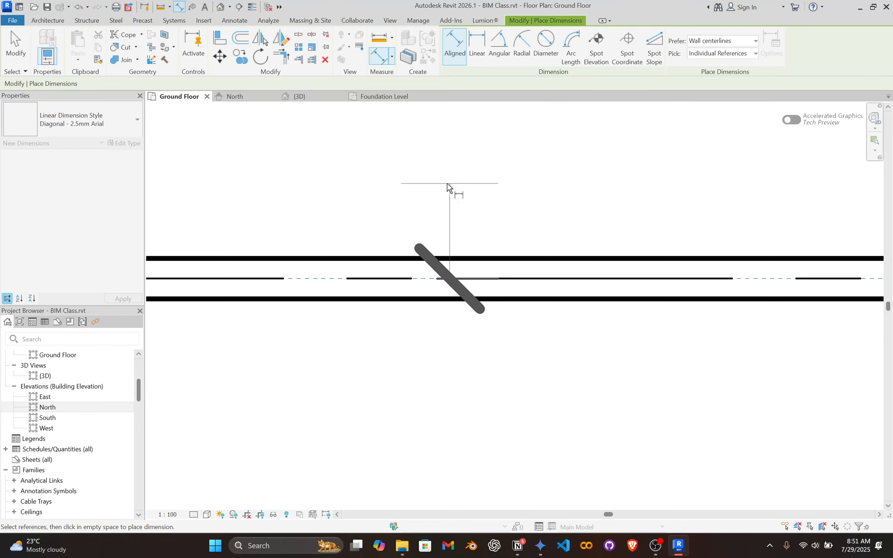
key(Escape)
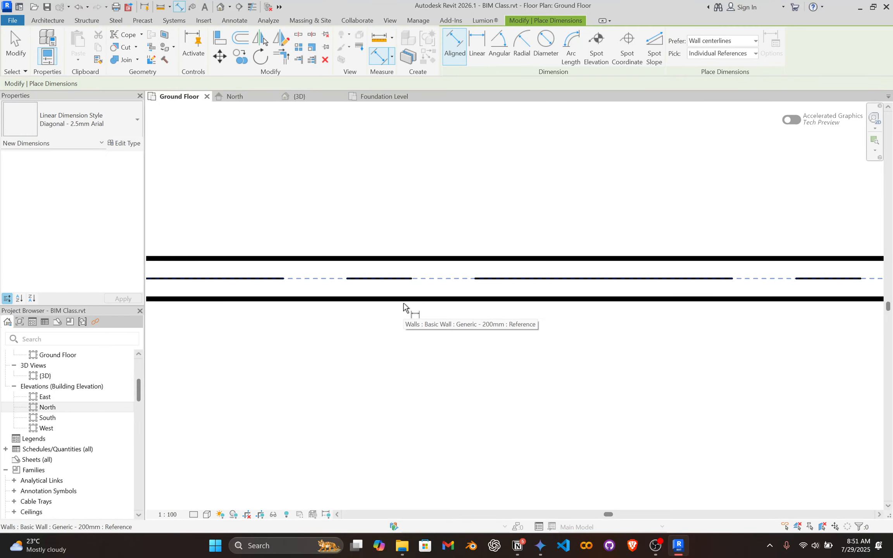
click(403, 301)
key(Escape)
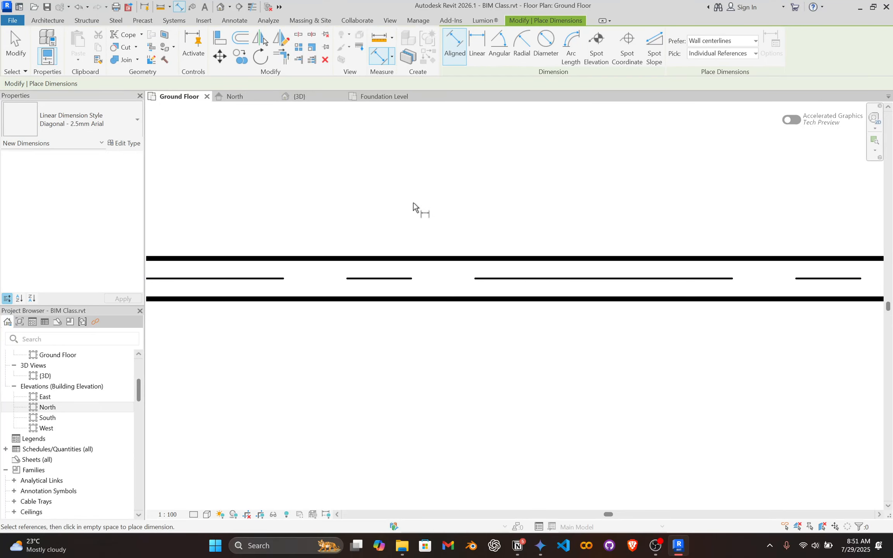
click(429, 302)
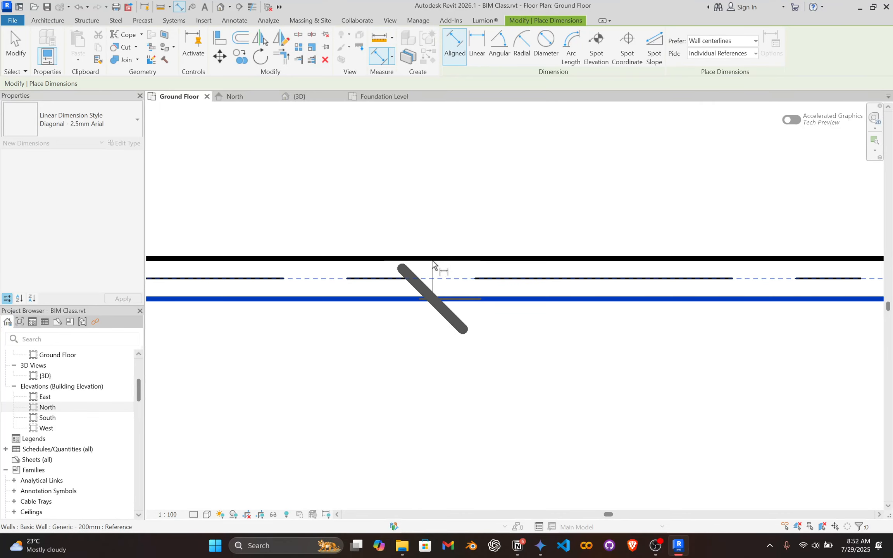
click(417, 257)
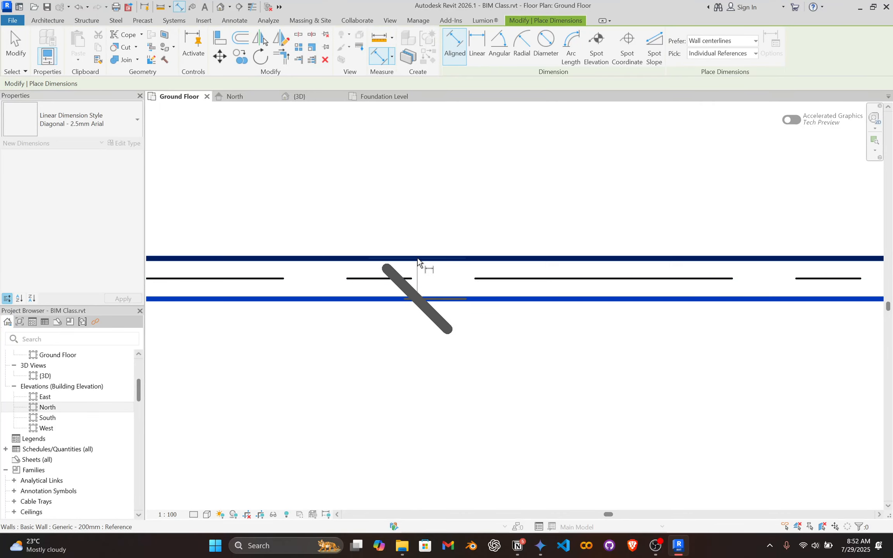
click(412, 165)
scroll(415, 158, down, 2)
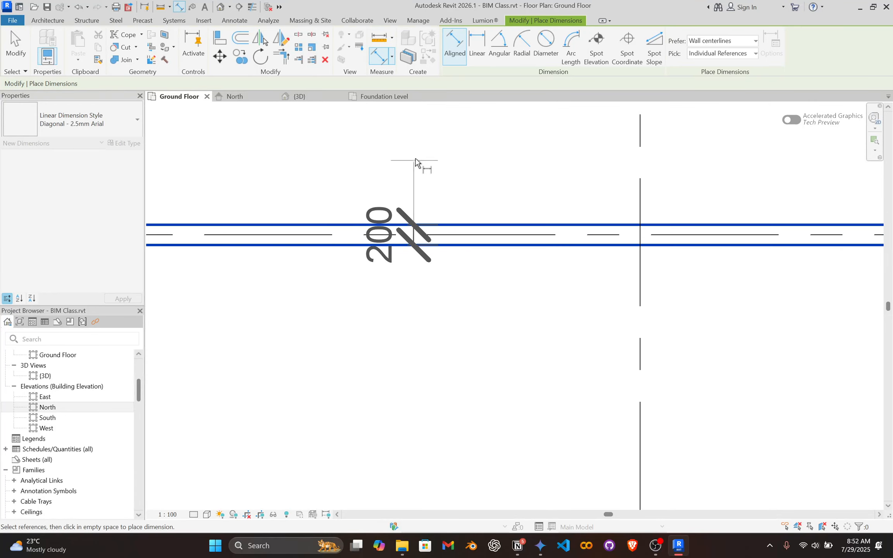
key(Escape)
Delete the thickness dimension from the grid A wall.
scroll(408, 213, down, 2)
scroll(408, 214, up, 2)
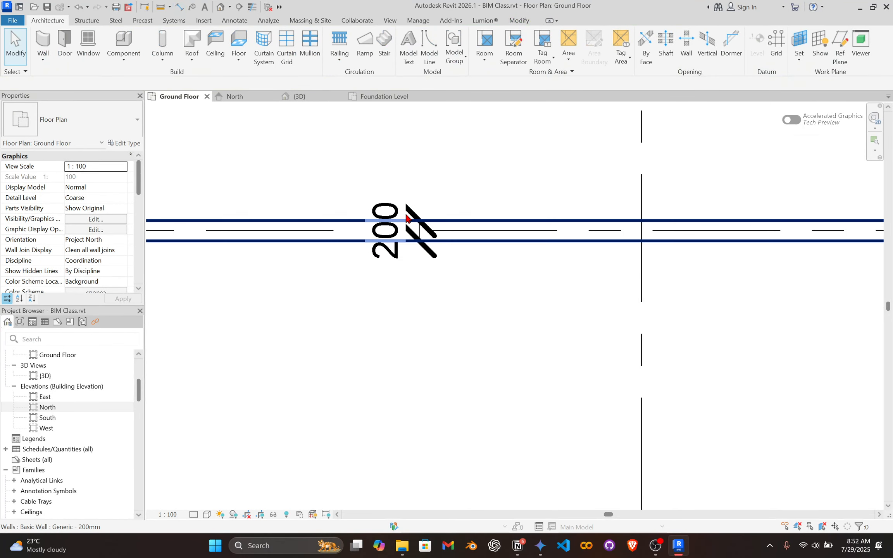
click(387, 208)
key(Escape)
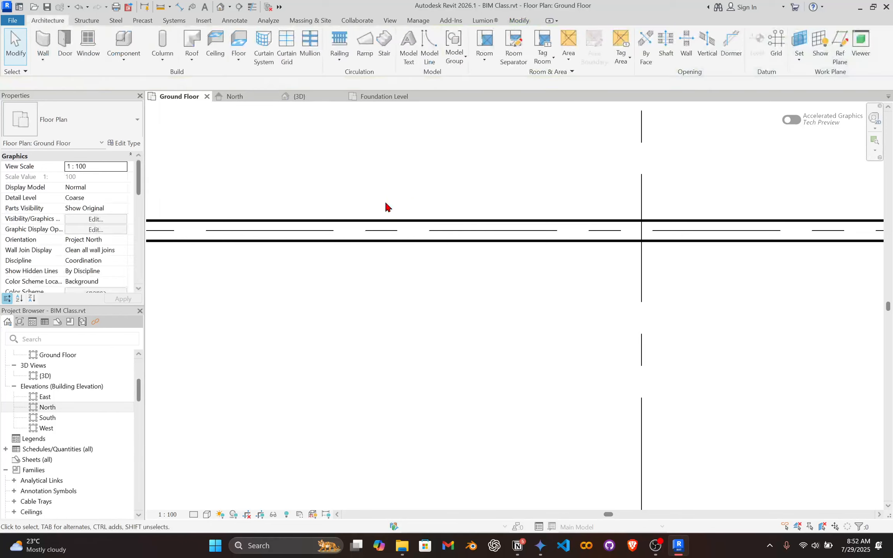
Start a new wall and duplicate the Generic - 200mm wall type under the name Generic - 150mm.
scroll(348, 203, down, 3)
middle_drag(318, 201, 399, 217)
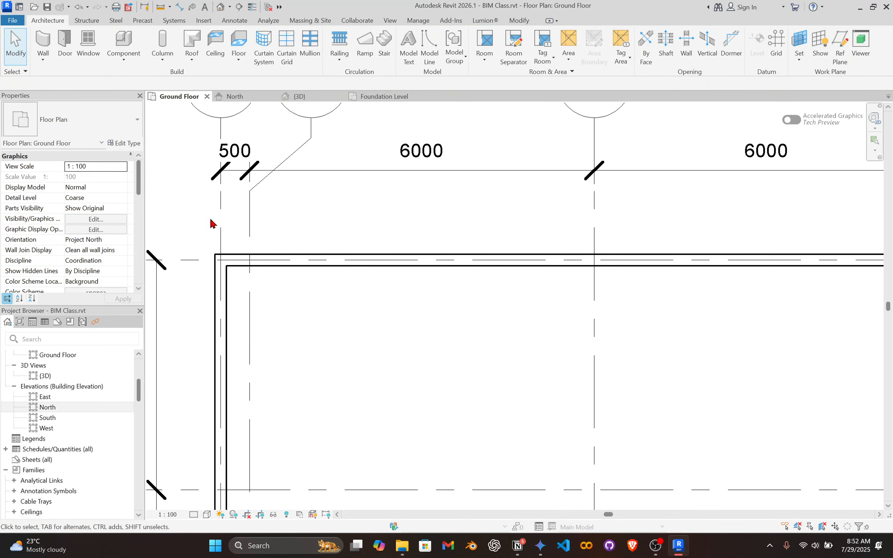
scroll(205, 217, up, 2)
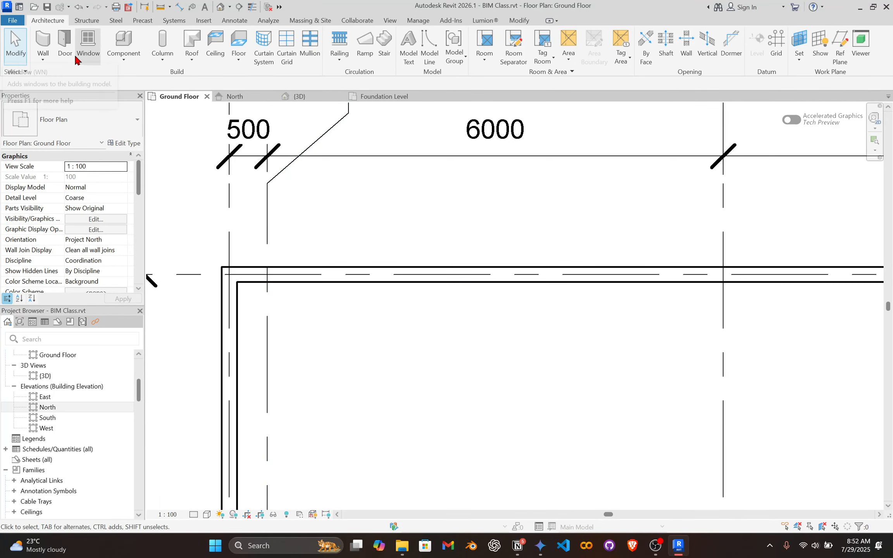
click(41, 43)
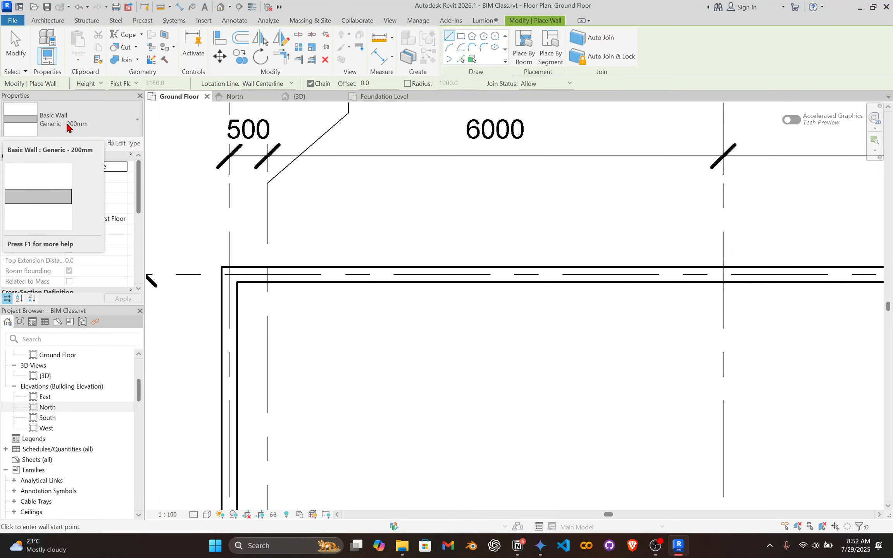
click(124, 143)
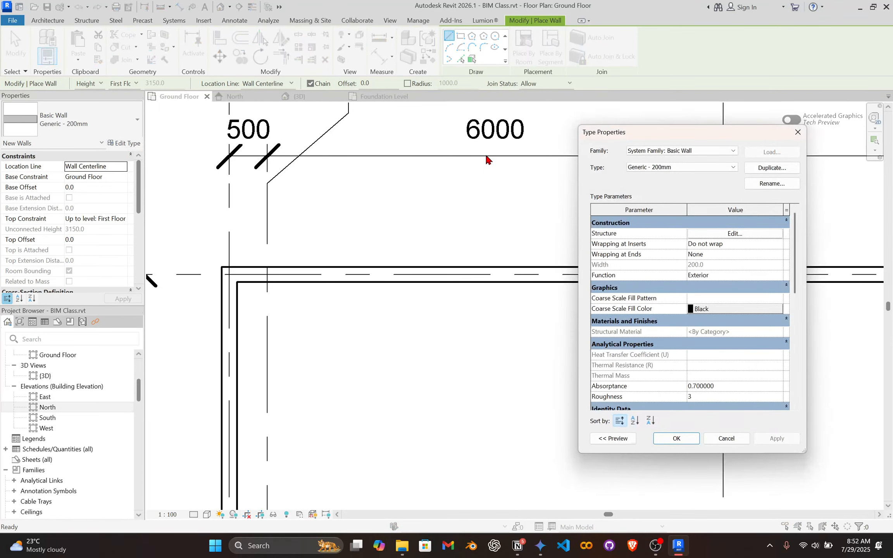
drag(640, 142, 425, 141)
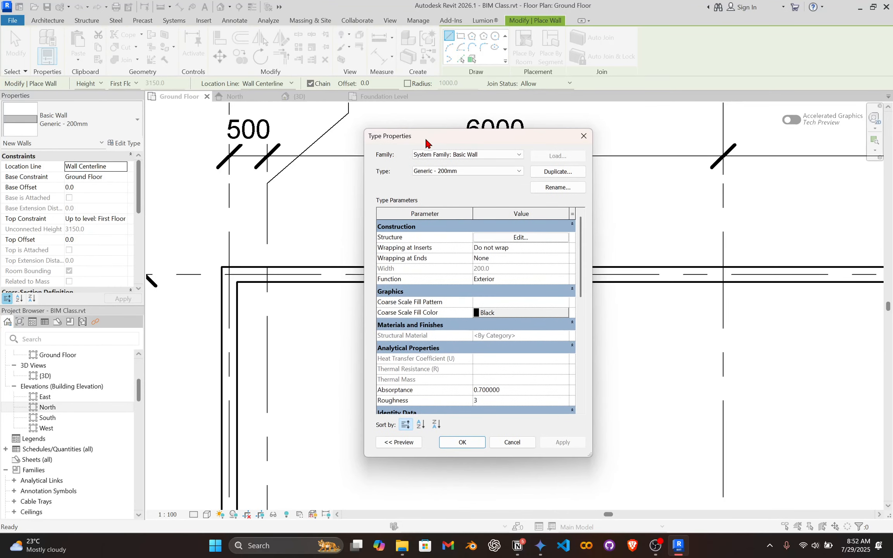
drag(482, 142, 609, 132)
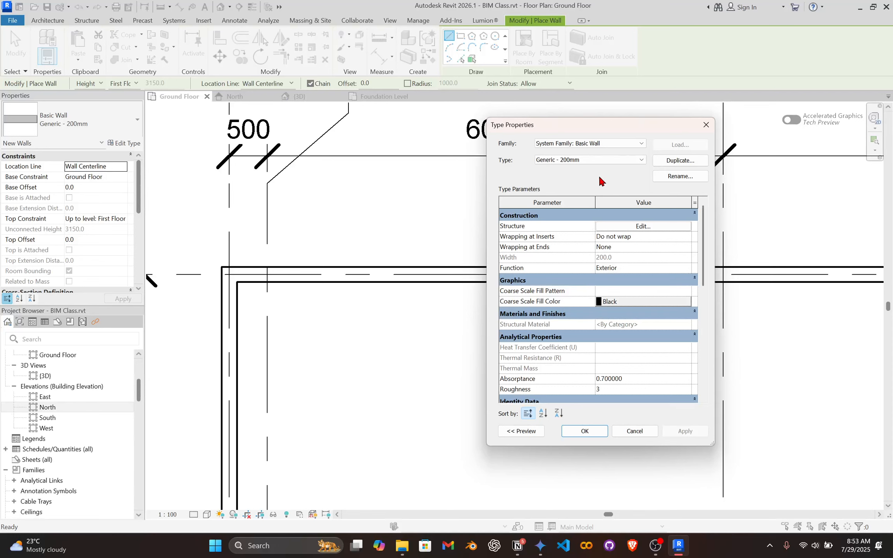
click(674, 164)
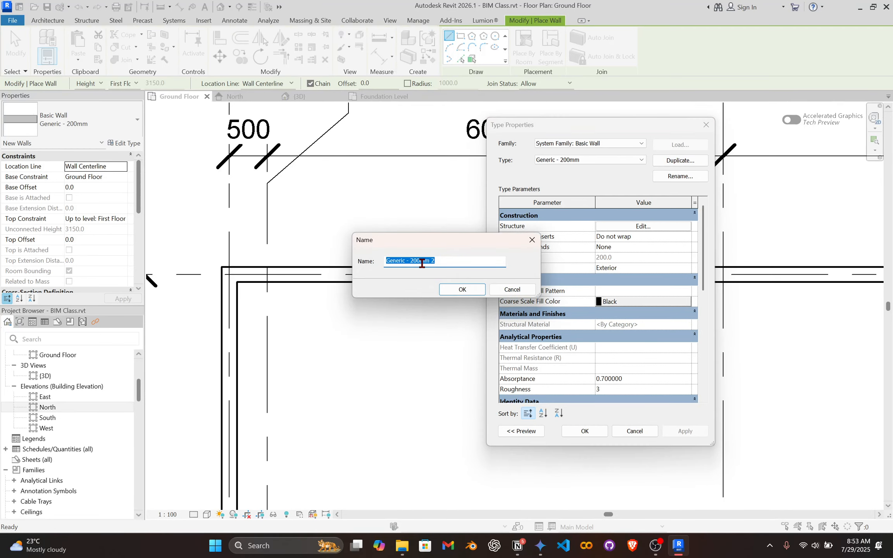
click(415, 261)
click(443, 290)
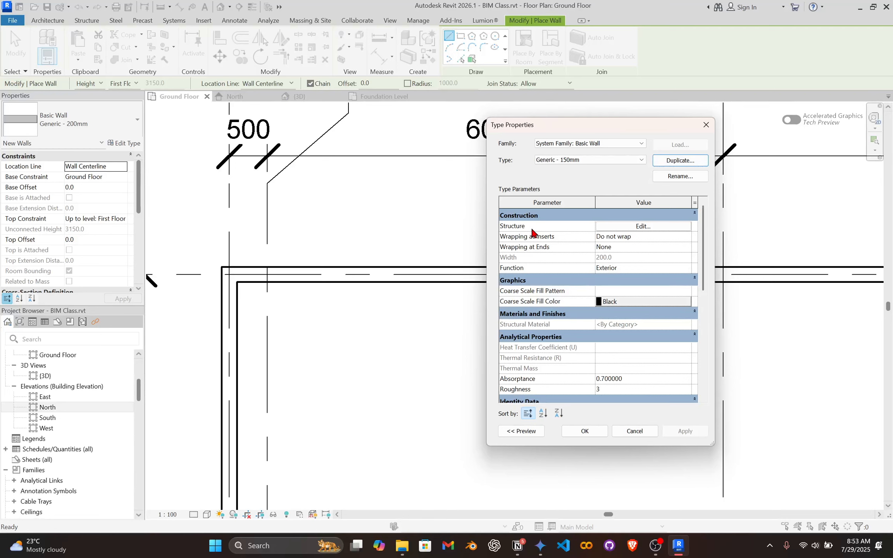
Set the structure layer thickness of the Generic - 150mm type to 150 and accept the type properties.
click(636, 227)
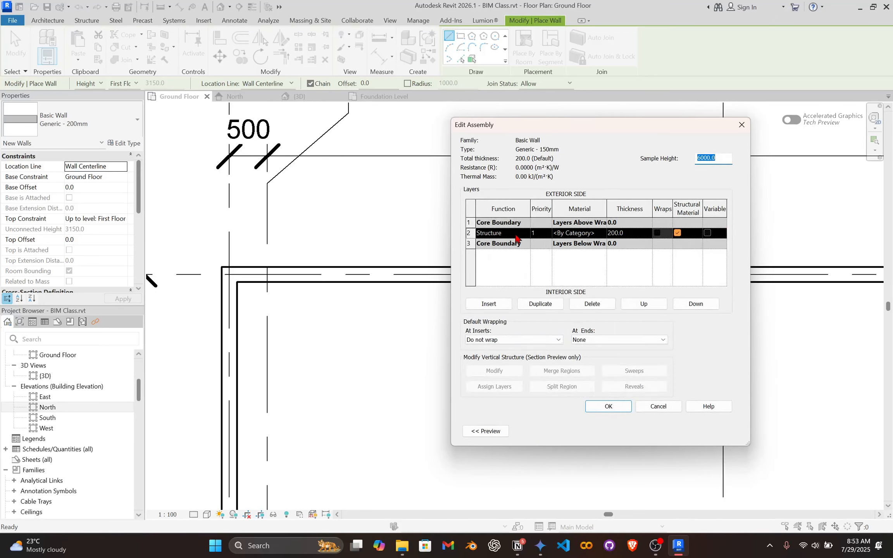
click(628, 233)
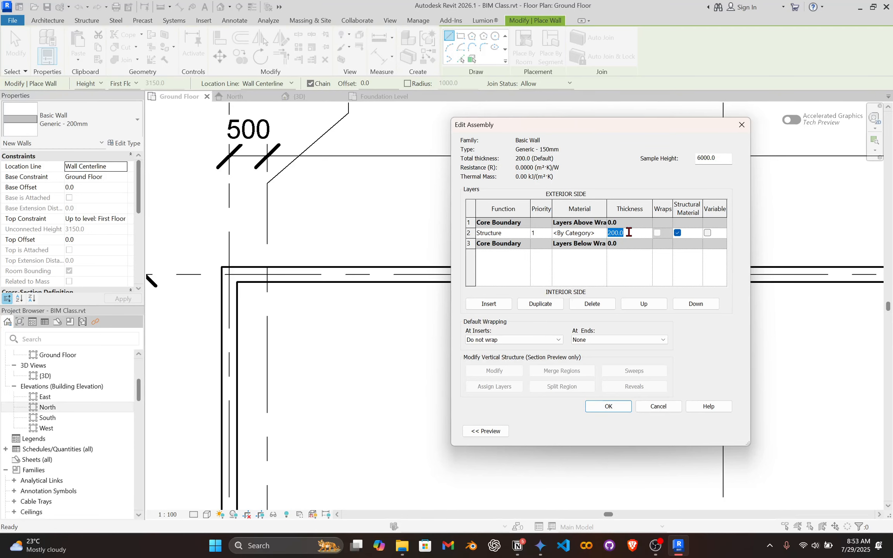
click(614, 408)
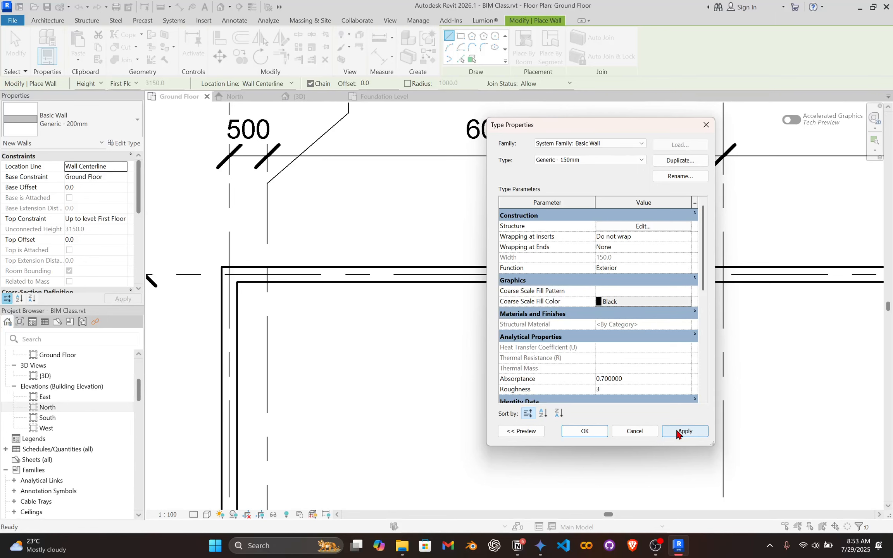
click(585, 431)
Pick Generic - 150mm from the available basic wall types for the new interior walls.
scroll(411, 390, down, 3)
scroll(319, 325, up, 3)
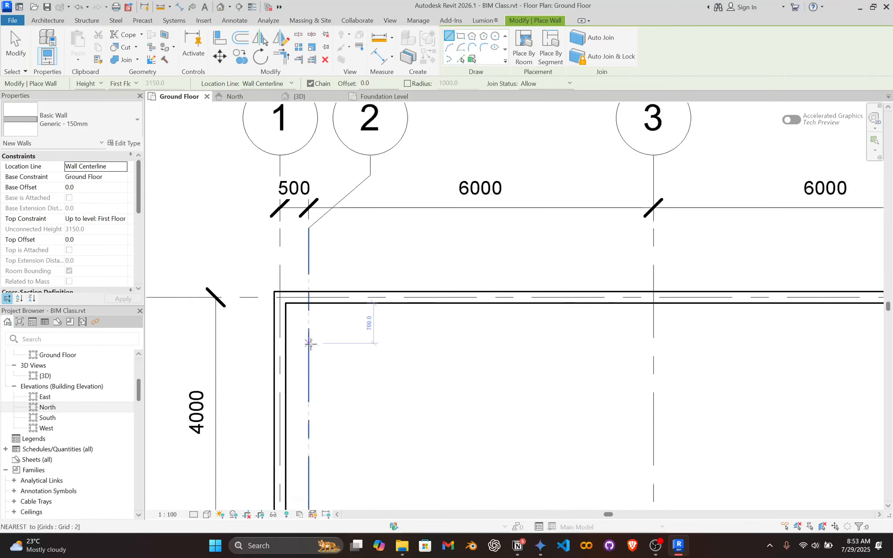
scroll(329, 347, down, 3)
scroll(367, 382, up, 2)
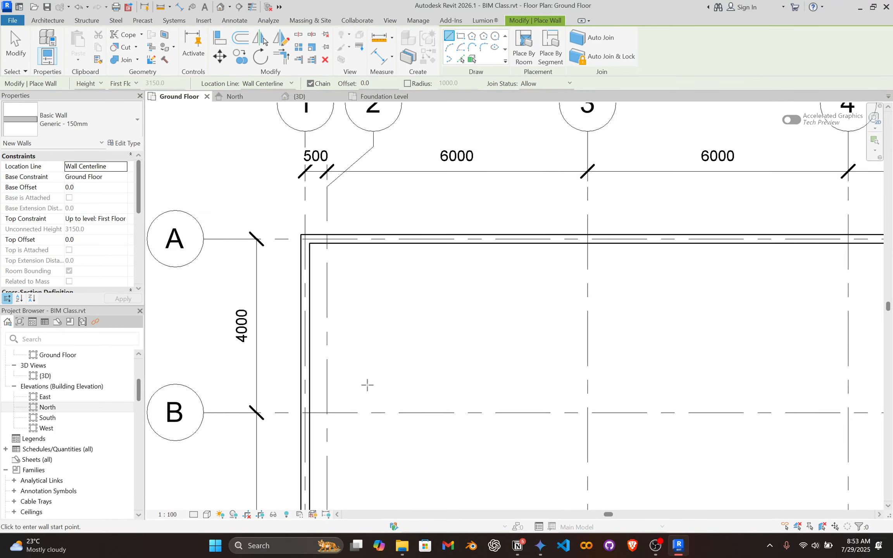
scroll(358, 389, down, 3)
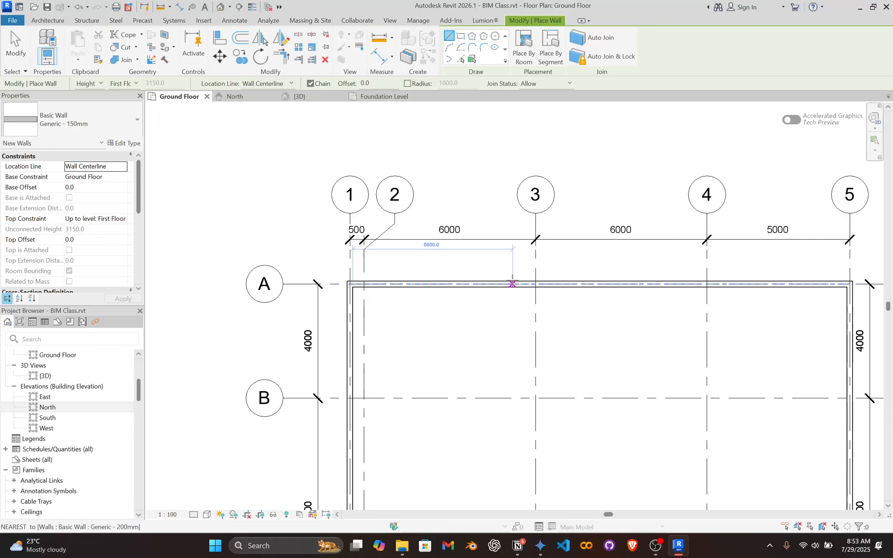
scroll(509, 285, up, 4)
click(87, 132)
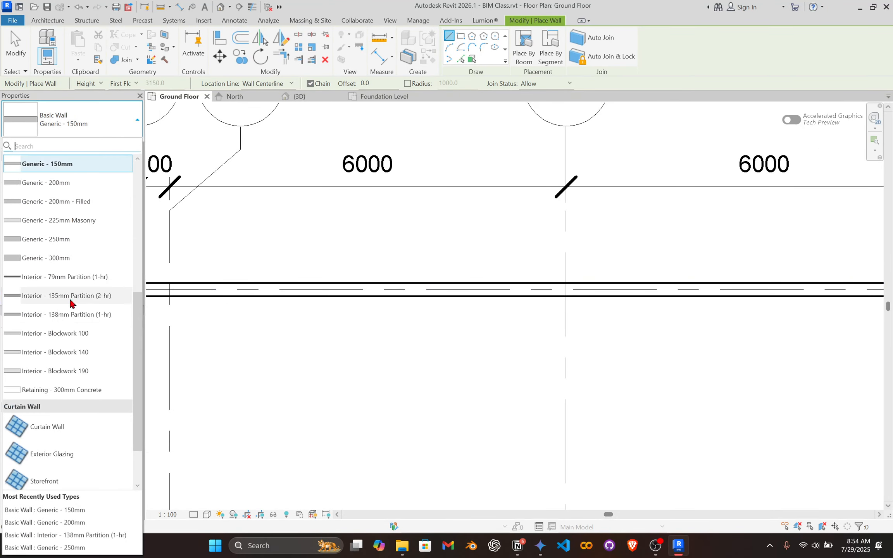
scroll(77, 190, up, 1)
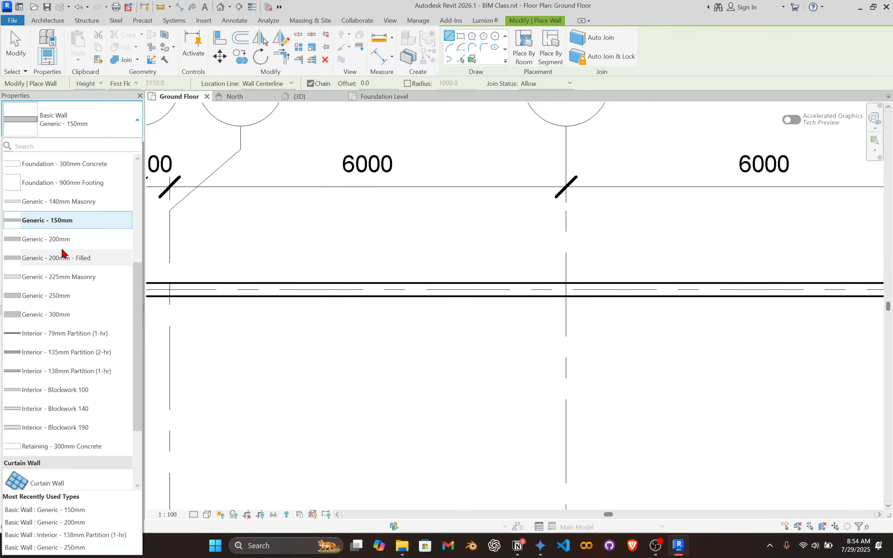
click(48, 227)
Draw a Generic - 150mm wall along grid 3 from the grid A wall to the grid E wall.
scroll(565, 275, up, 1)
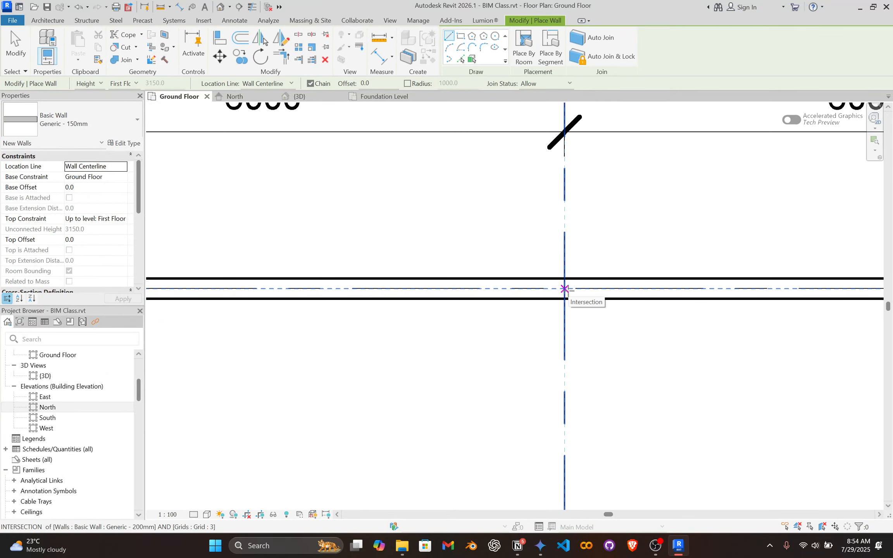
click(565, 289)
scroll(538, 349, down, 2)
scroll(523, 388, down, 2)
scroll(543, 434, up, 4)
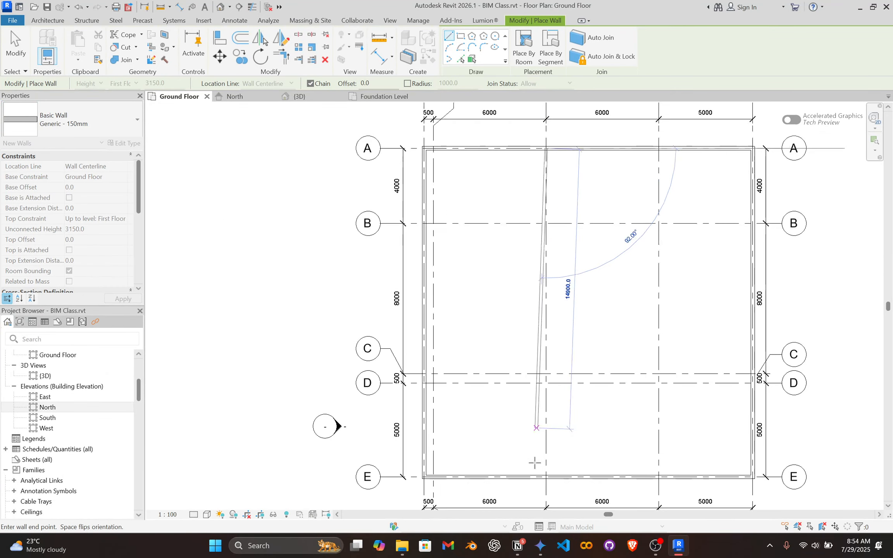
click(529, 395)
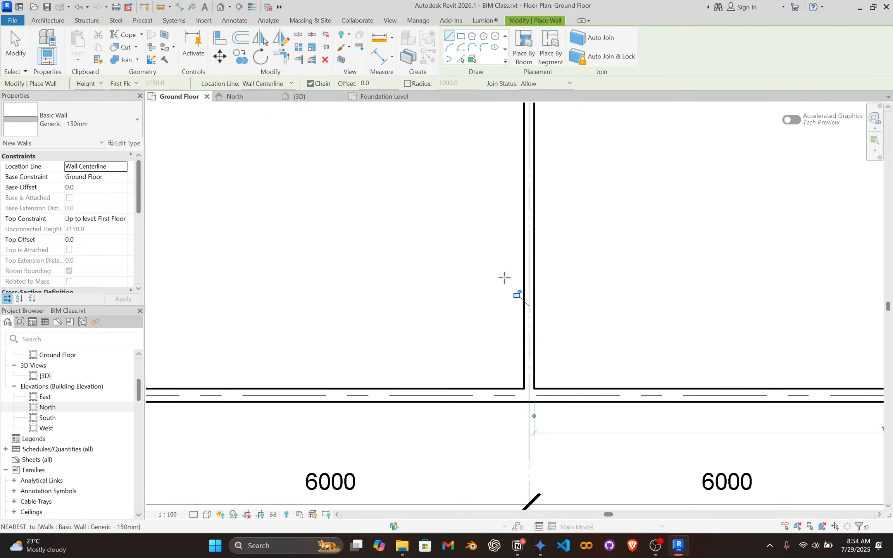
Draw a Generic - 150mm wall along grid 4 from the grid A wall to the grid E wall.
scroll(461, 301, down, 3)
middle_drag(449, 307, 395, 346)
scroll(562, 241, down, 2)
middle_drag(562, 240, 467, 439)
middle_drag(536, 195, 498, 385)
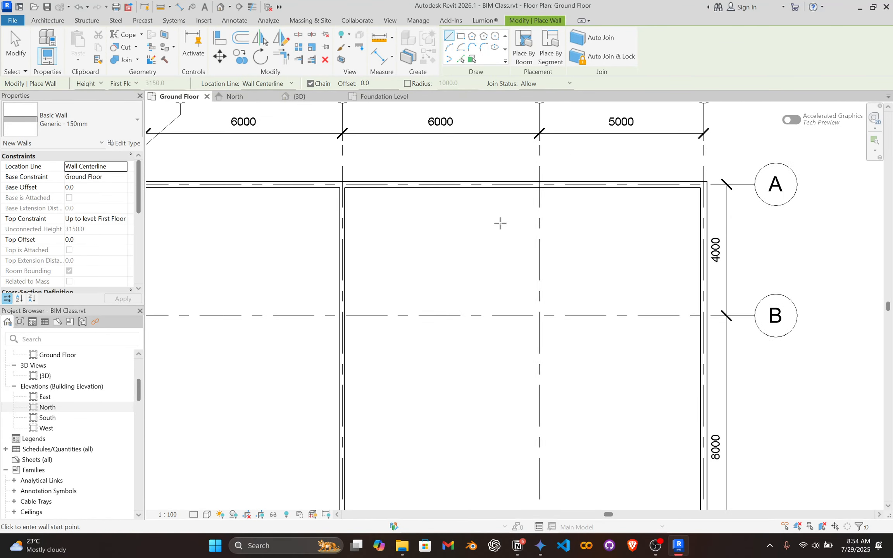
middle_drag(495, 232, 477, 258)
scroll(554, 218, up, 2)
scroll(498, 217, up, 4)
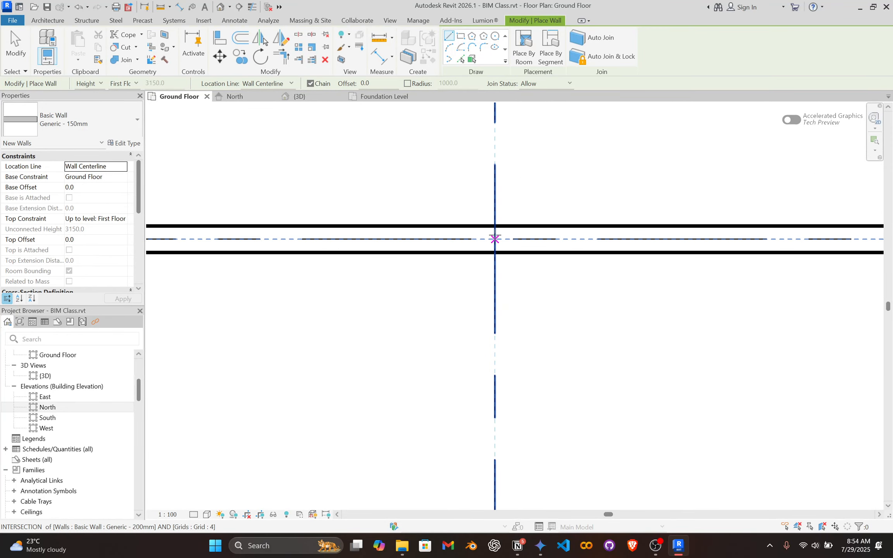
click(494, 239)
scroll(473, 346, down, 7)
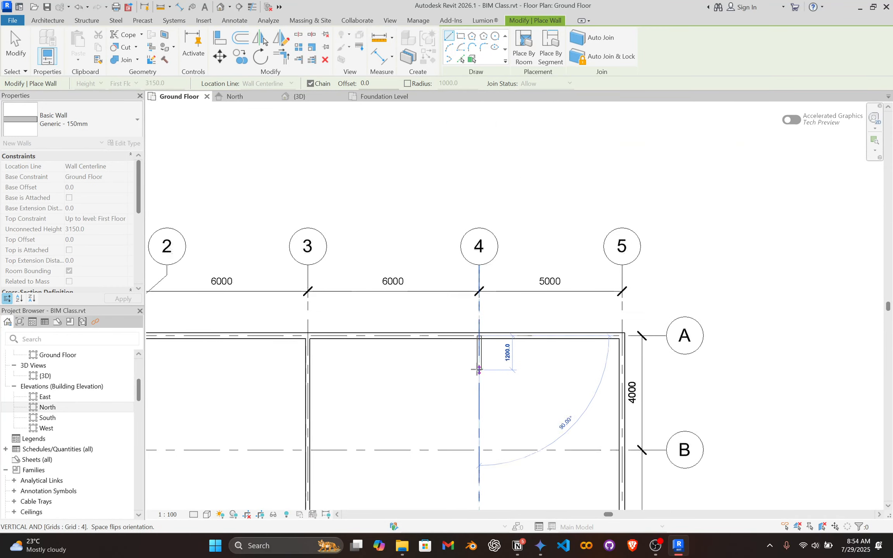
middle_drag(479, 368, 501, 139)
scroll(485, 349, down, 2)
middle_drag(485, 349, 486, 218)
scroll(500, 368, up, 6)
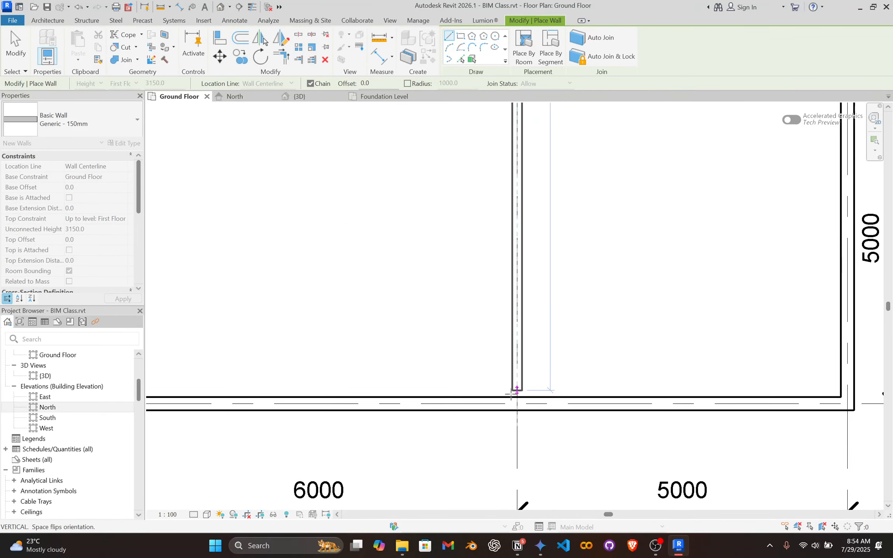
click(517, 401)
key(Escape)
Draw a Generic - 150mm wall along grid B from the grid 1 wall to the grid 5 wall.
scroll(319, 271, down, 5)
scroll(285, 398, up, 8)
scroll(275, 202, up, 2)
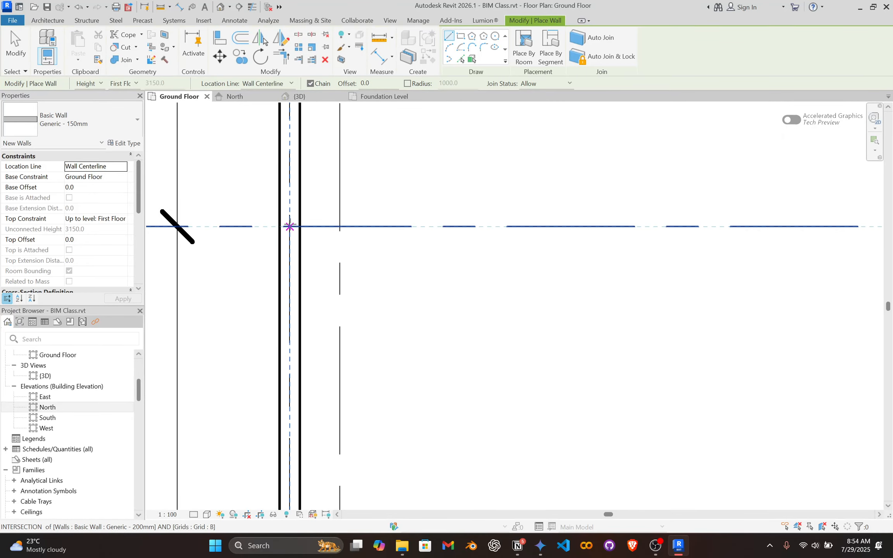
click(290, 226)
scroll(659, 228, down, 2)
middle_drag(526, 221, 376, 226)
scroll(558, 227, down, 1)
middle_drag(557, 227, 243, 234)
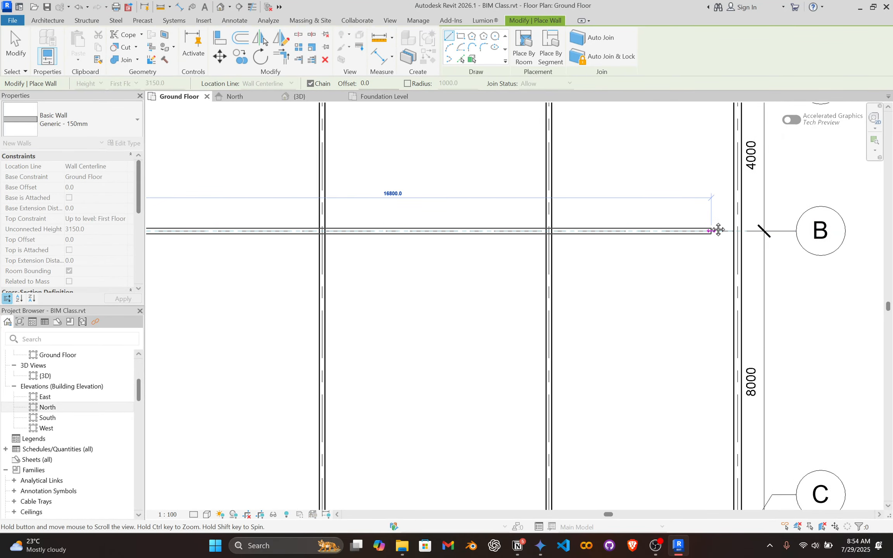
middle_drag(716, 230, 556, 229)
scroll(610, 216, up, 1)
click(575, 237)
key(Escape)
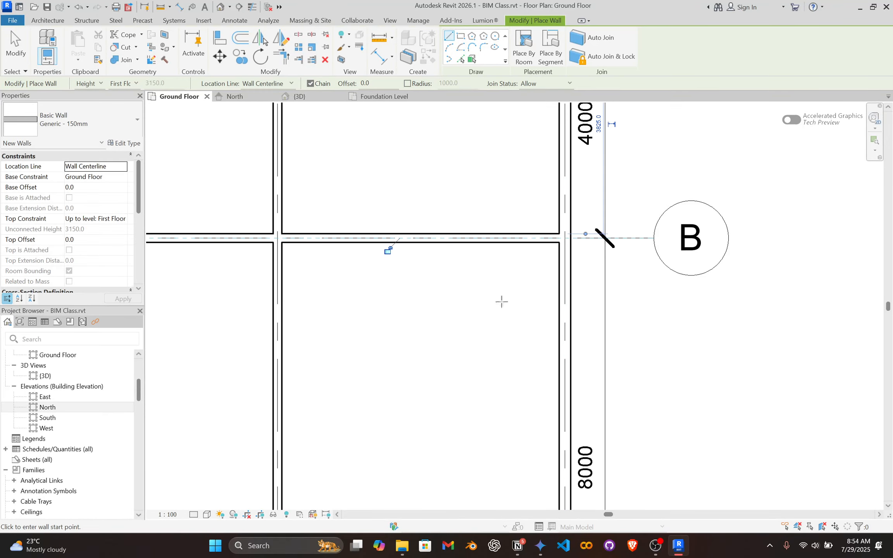
Draw a Generic - 150mm wall along grid C from the grid 1 wall to the grid 5 wall and finish wall placement.
scroll(492, 302, down, 5)
scroll(391, 320, up, 4)
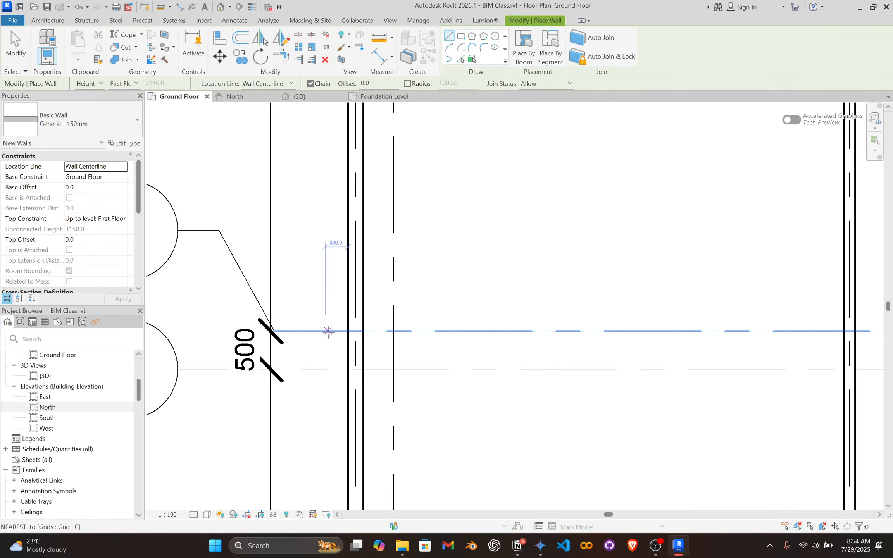
click(355, 331)
scroll(604, 319, down, 3)
middle_drag(641, 311, 322, 311)
scroll(599, 320, down, 2)
middle_drag(414, 323, 281, 324)
scroll(682, 312, up, 5)
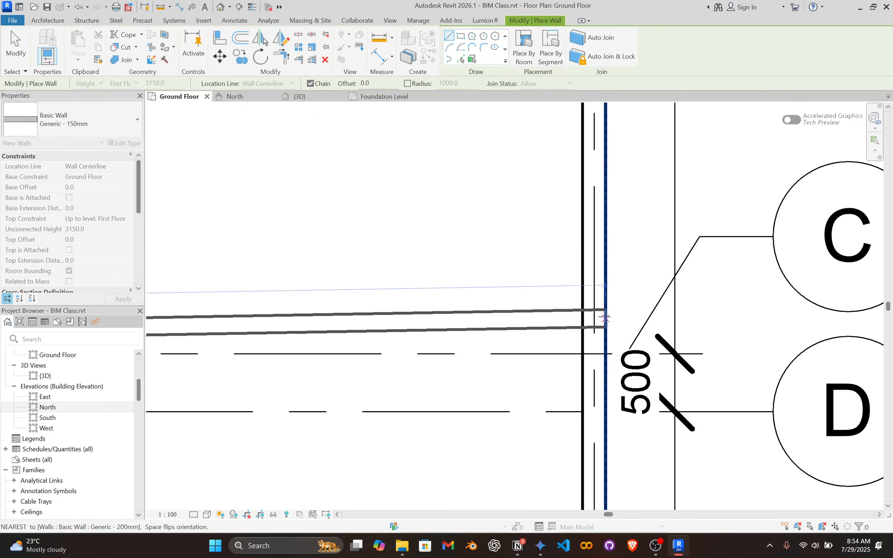
click(593, 354)
key(Escape)
scroll(396, 241, down, 3)
key(Escape)
scroll(384, 242, down, 4)
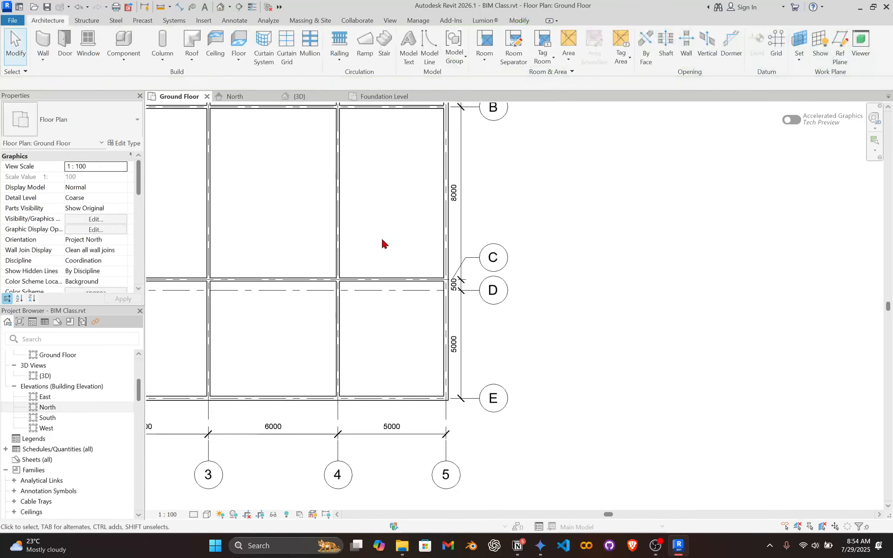
Delete all Generic - 150mm wall instances visible in the view, starting from the grid 3 wall, and undo the deletion.
scroll(414, 329, up, 1)
scroll(387, 294, up, 2)
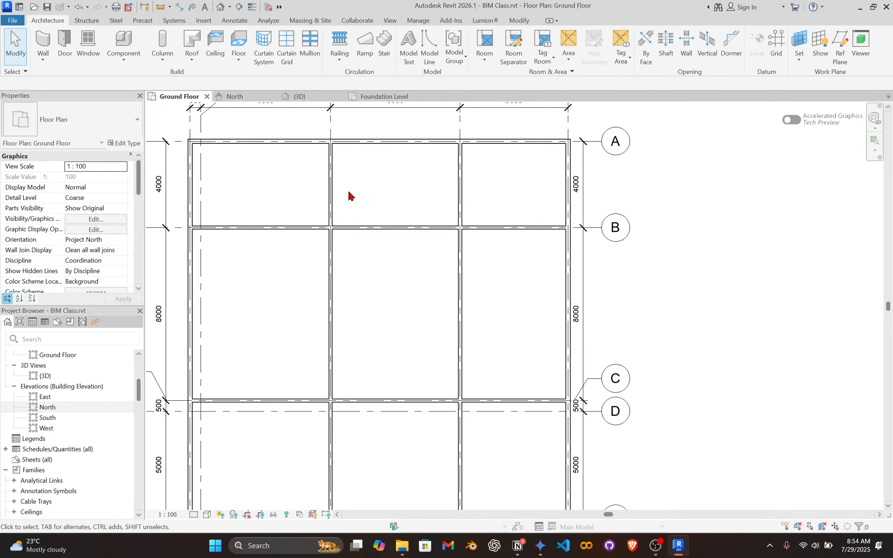
scroll(329, 201, up, 3)
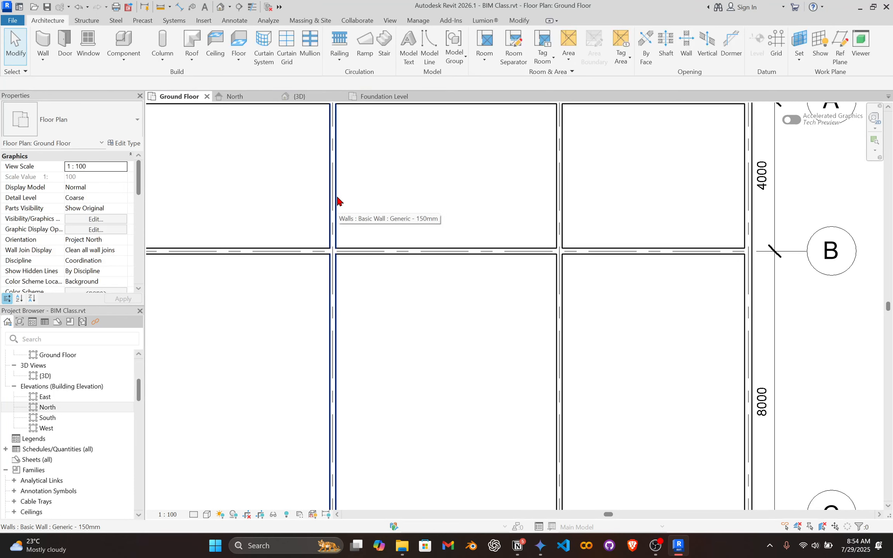
click(334, 205)
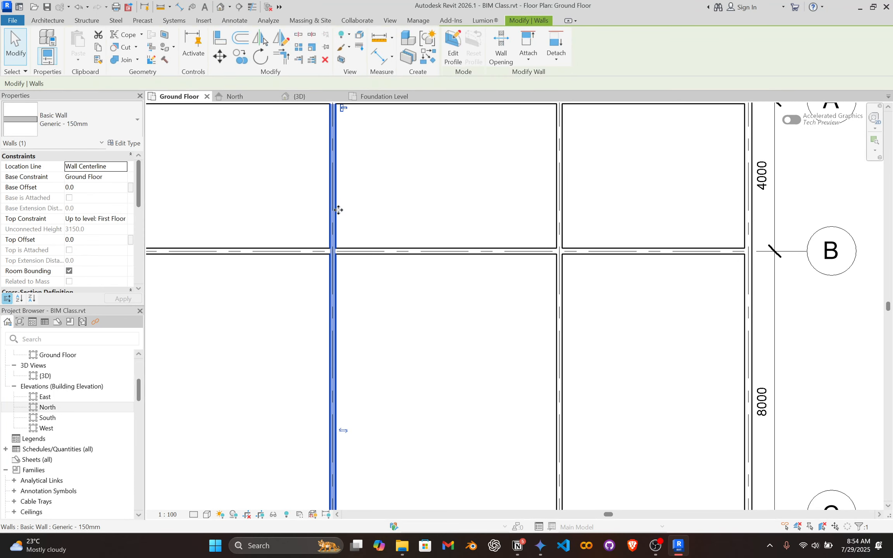
right_click(377, 187)
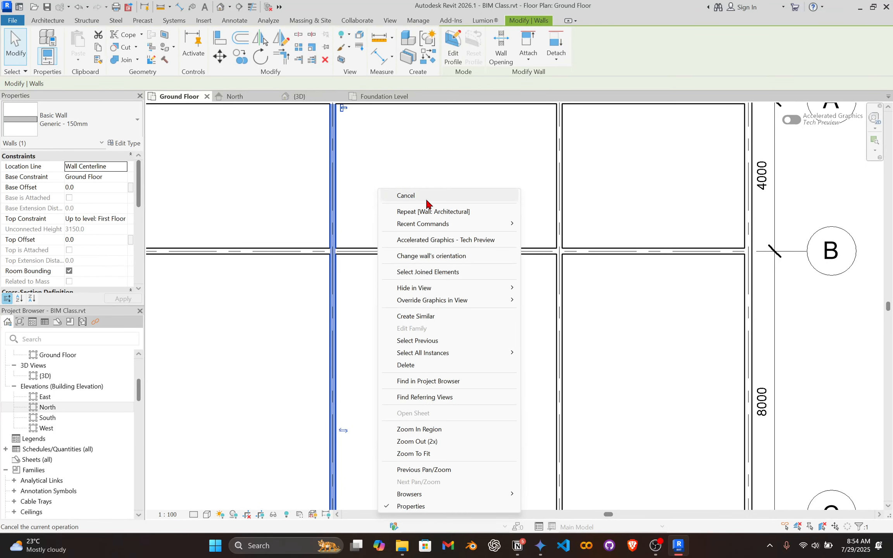
mouse_move(448, 359)
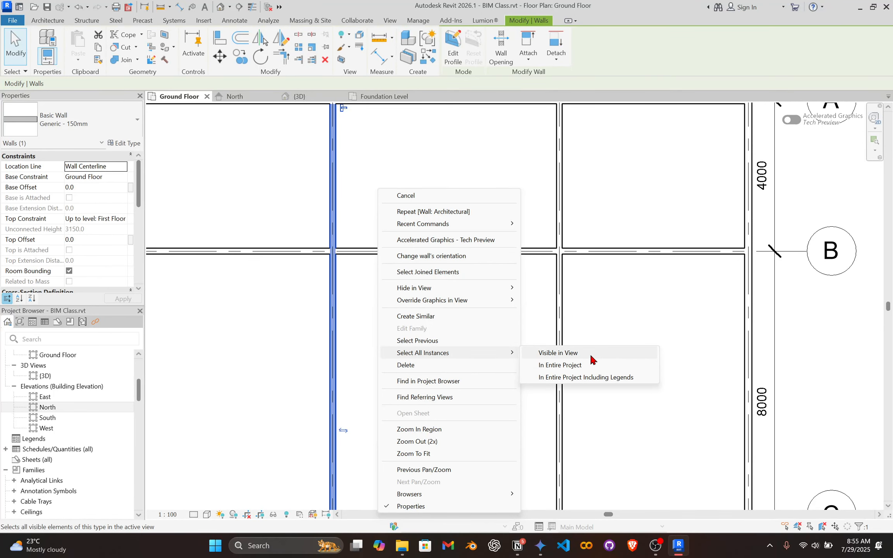
click(590, 355)
scroll(456, 243, down, 3)
scroll(458, 364, down, 2)
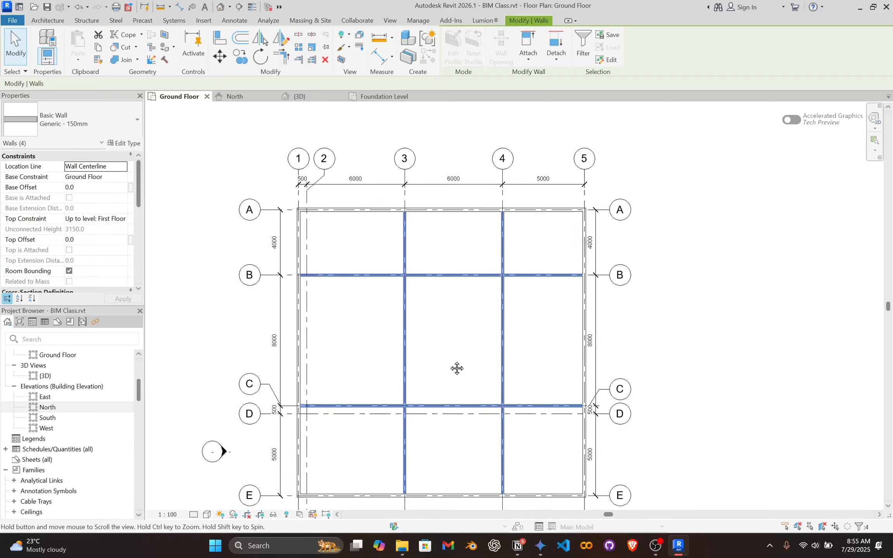
middle_drag(457, 368, 480, 329)
scroll(433, 330, up, 2)
scroll(434, 295, down, 2)
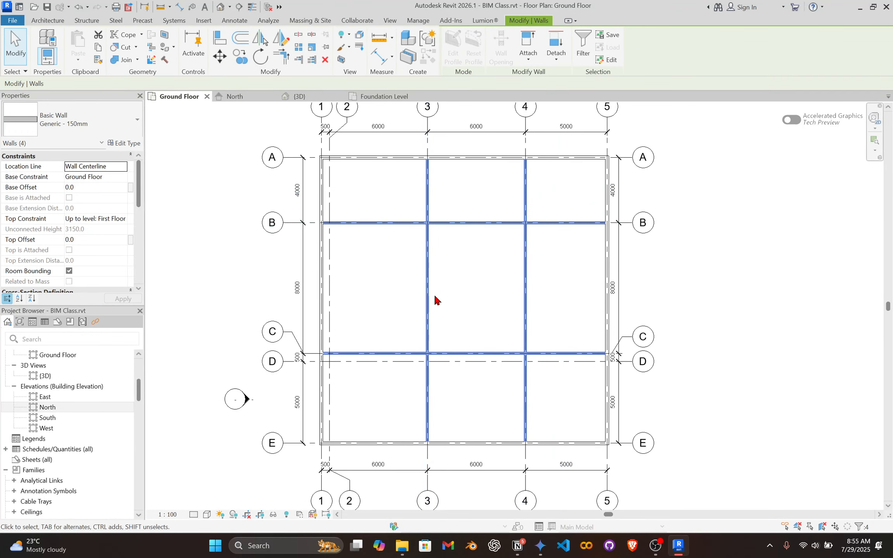
scroll(426, 275, up, 3)
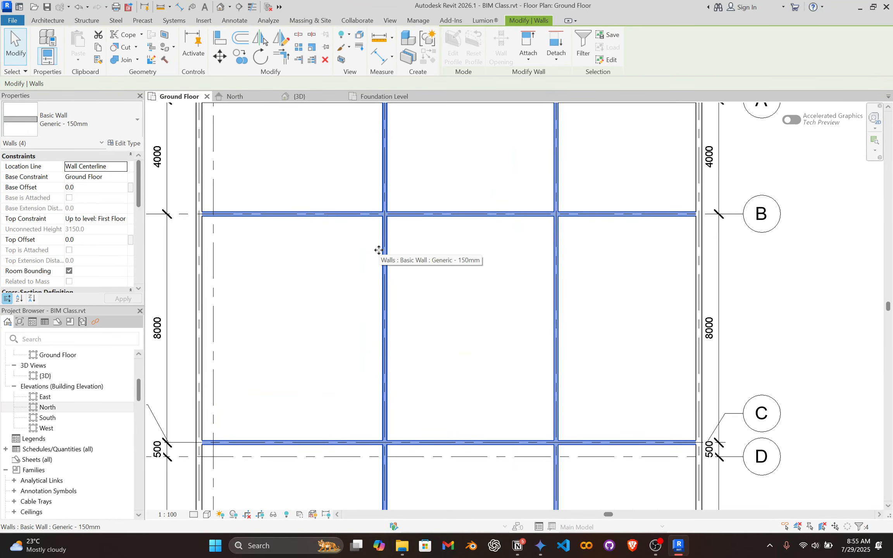
key(Delete)
scroll(403, 264, down, 2)
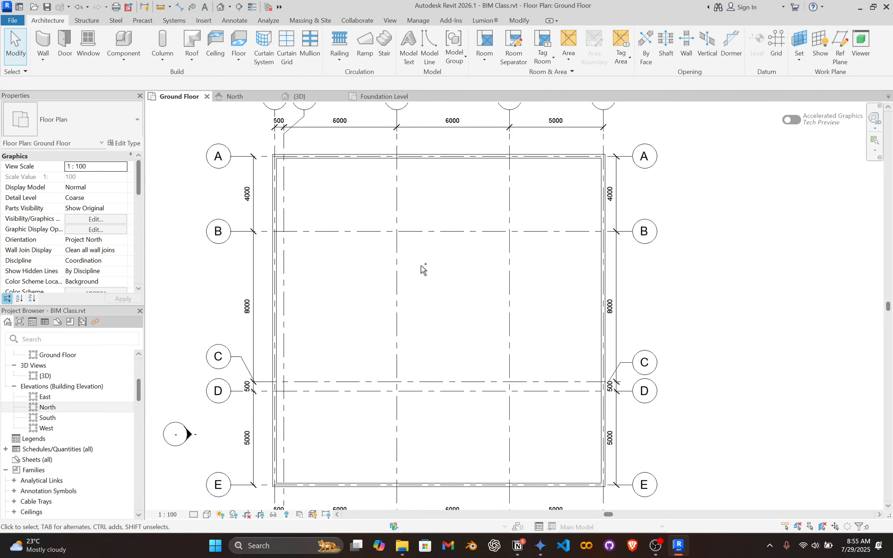
key(ctrl+z)
Select all Generic - 200mm wall instances visible in the view, starting from the grid A wall, and clear the selection.
scroll(420, 266, up, 2)
middle_drag(416, 464, 416, 472)
middle_drag(430, 251, 414, 352)
scroll(396, 232, up, 2)
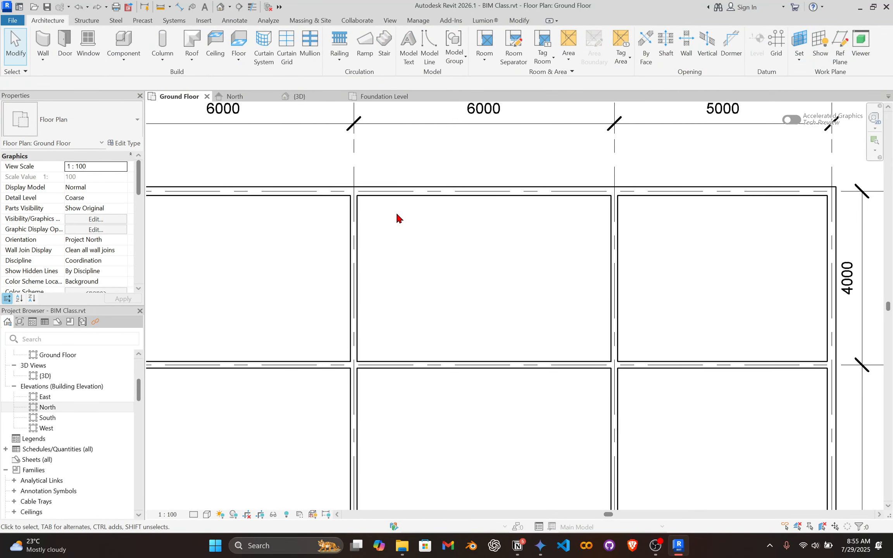
click(401, 193)
right_click(428, 208)
mouse_move(490, 374)
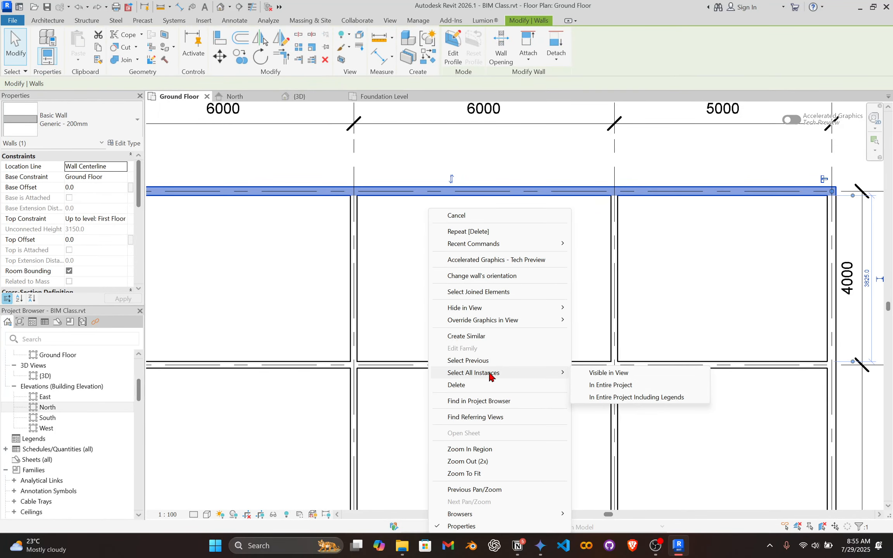
click(596, 373)
scroll(558, 361, down, 2)
scroll(514, 340, down, 1)
middle_drag(514, 340, 498, 231)
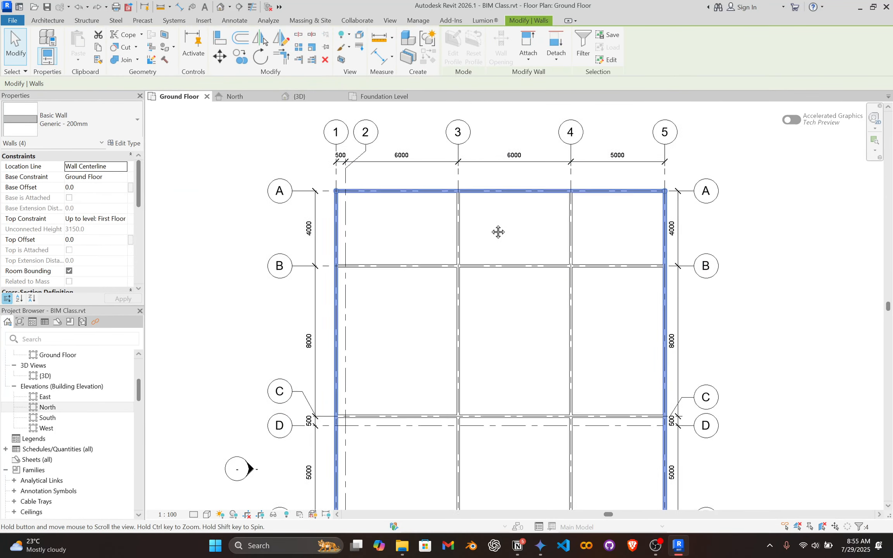
scroll(482, 255, down, 3)
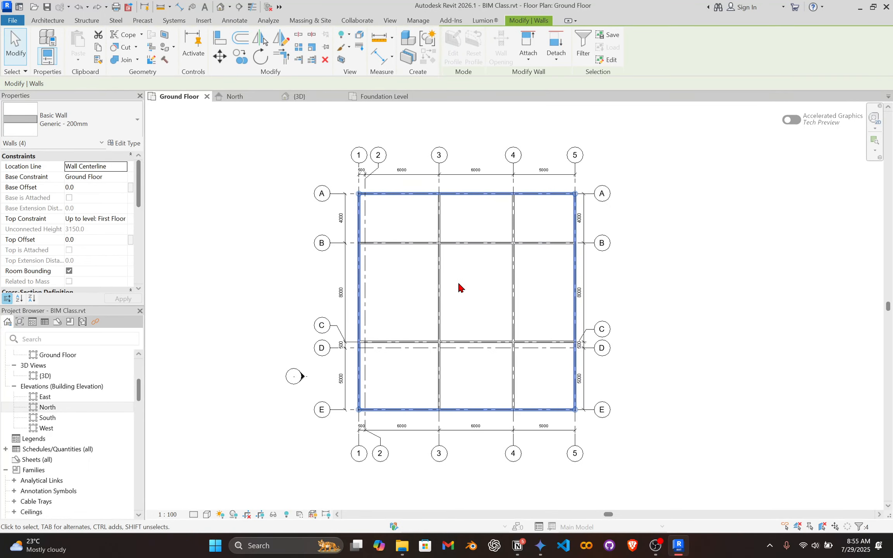
scroll(459, 284, up, 2)
key(Escape)
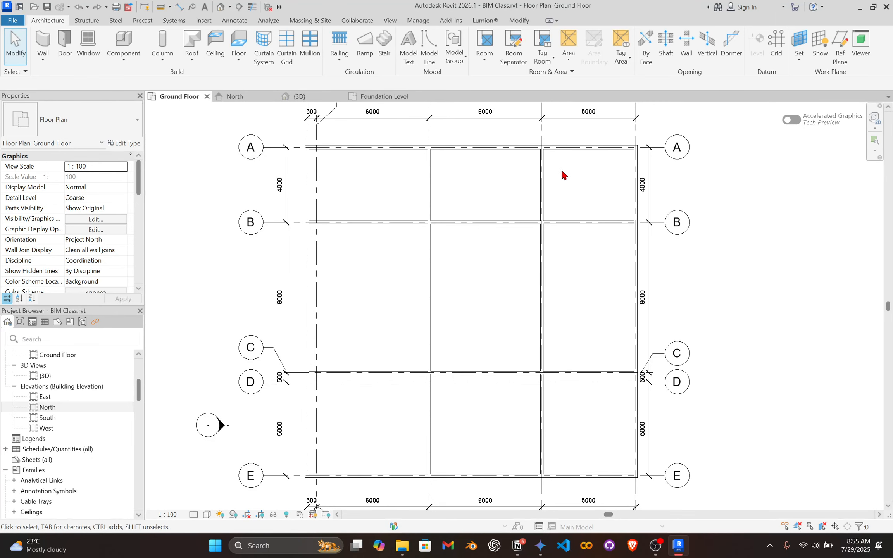
Start placing a door and choose the M_Single-Flush 0915 x 2134mm type.
scroll(415, 202, up, 2)
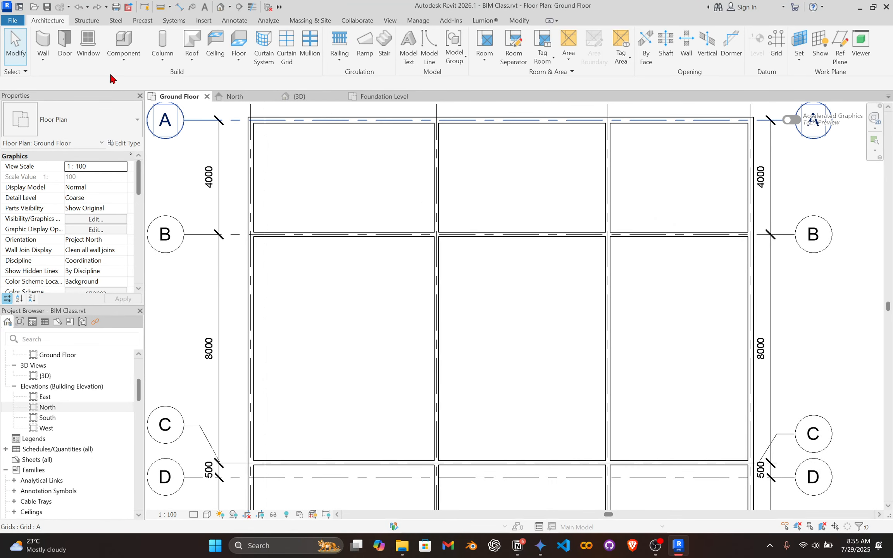
scroll(405, 202, down, 2)
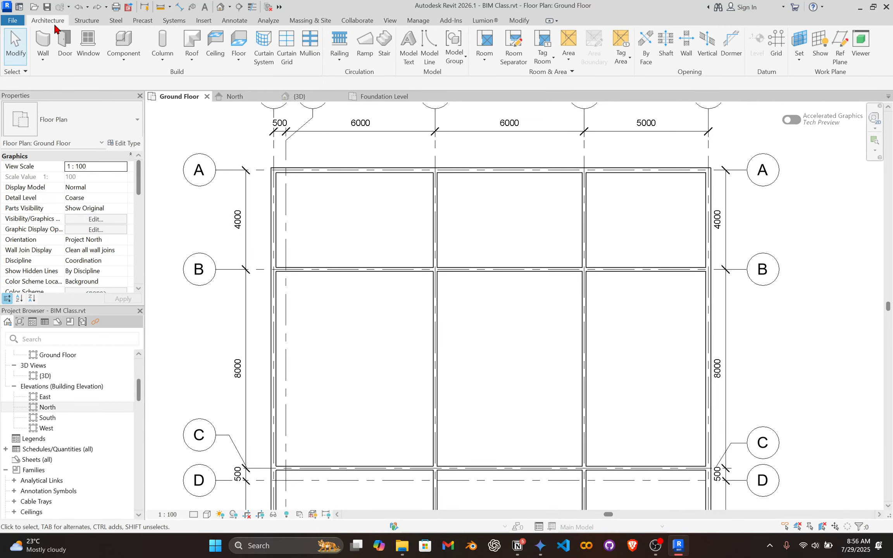
click(64, 43)
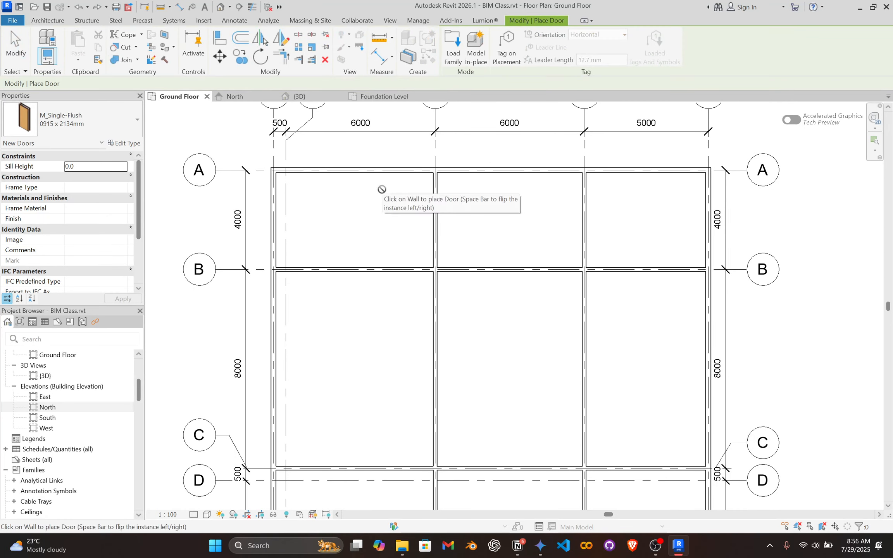
click(121, 133)
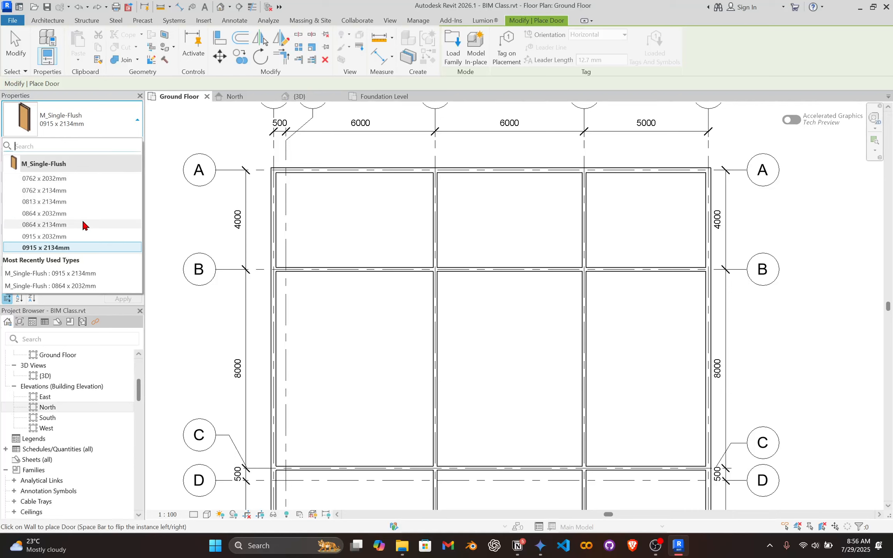
mouse_move(41, 166)
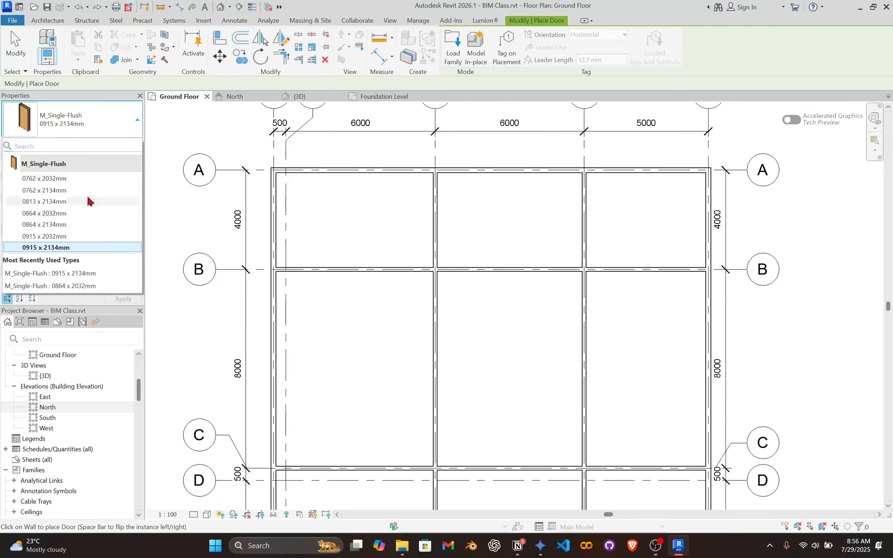
click(70, 247)
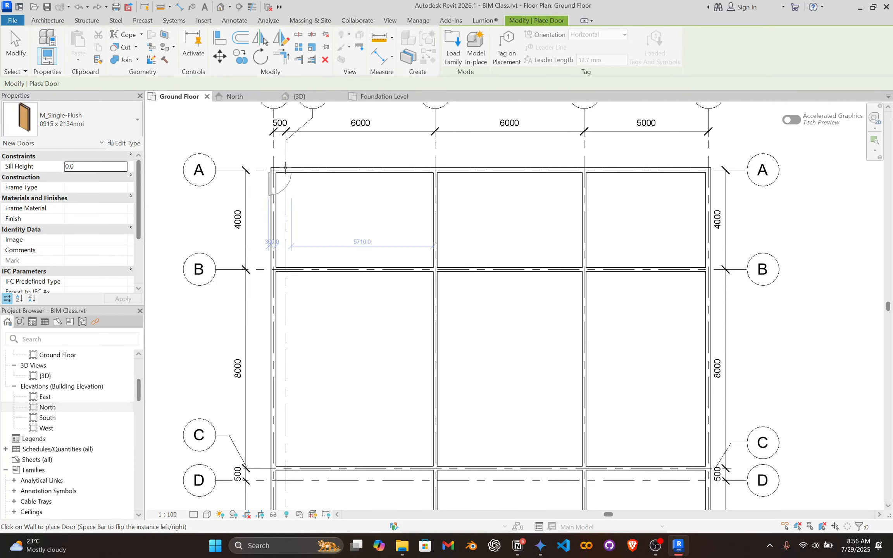
Place the door in the grid A wall midway between the grid 1 and grid 3 walls, swinging outward.
middle_drag(322, 160, 318, 223)
scroll(330, 213, up, 2)
scroll(343, 237, up, 3)
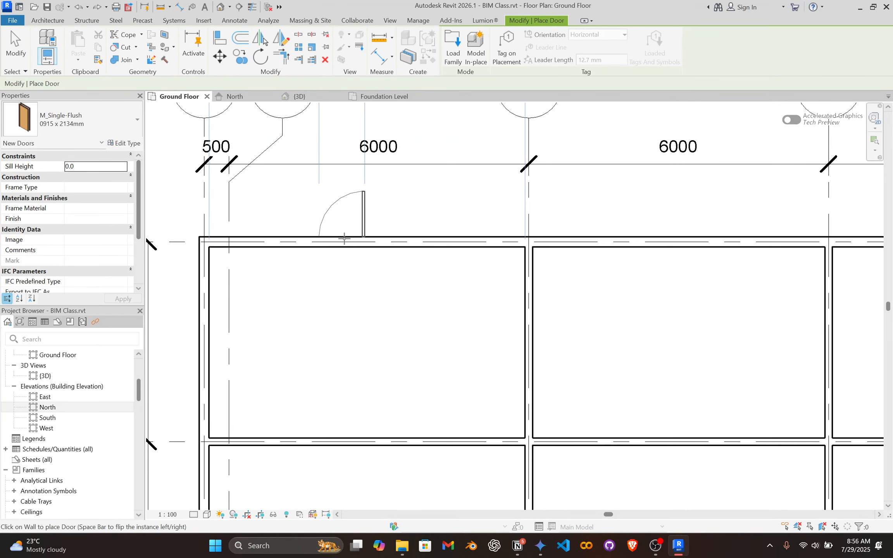
scroll(420, 188, down, 1)
middle_drag(416, 203, 406, 316)
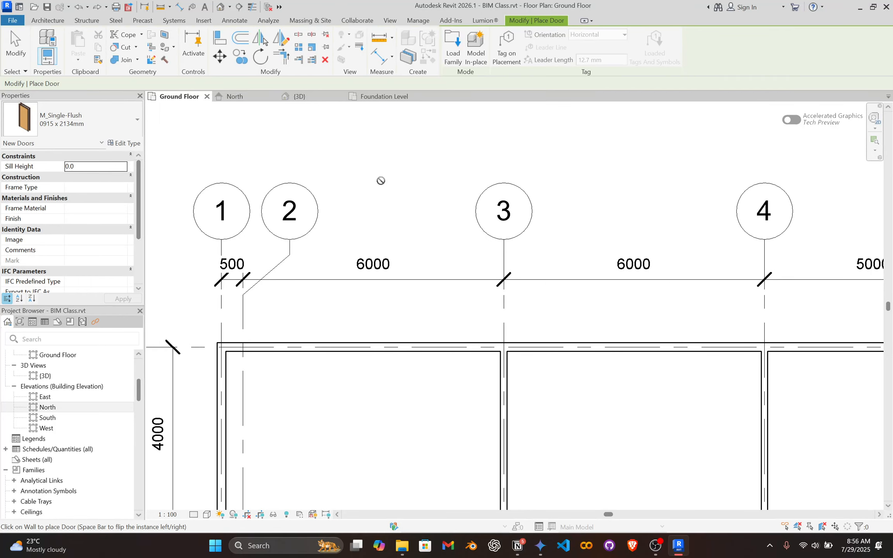
scroll(411, 341, up, 3)
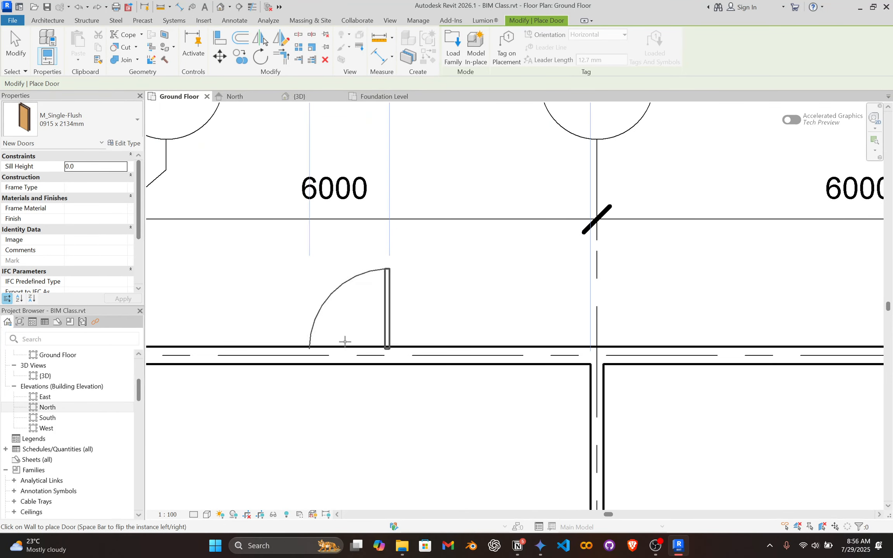
scroll(344, 341, down, 2)
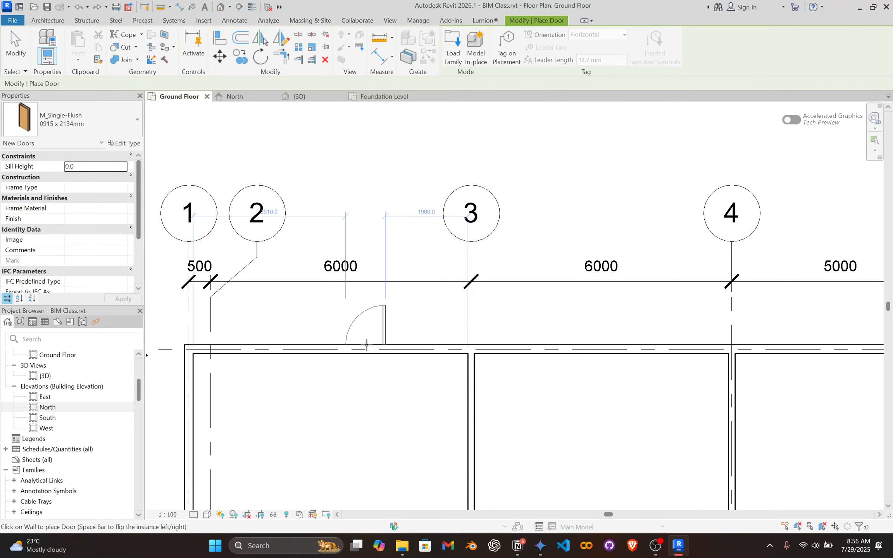
click(334, 348)
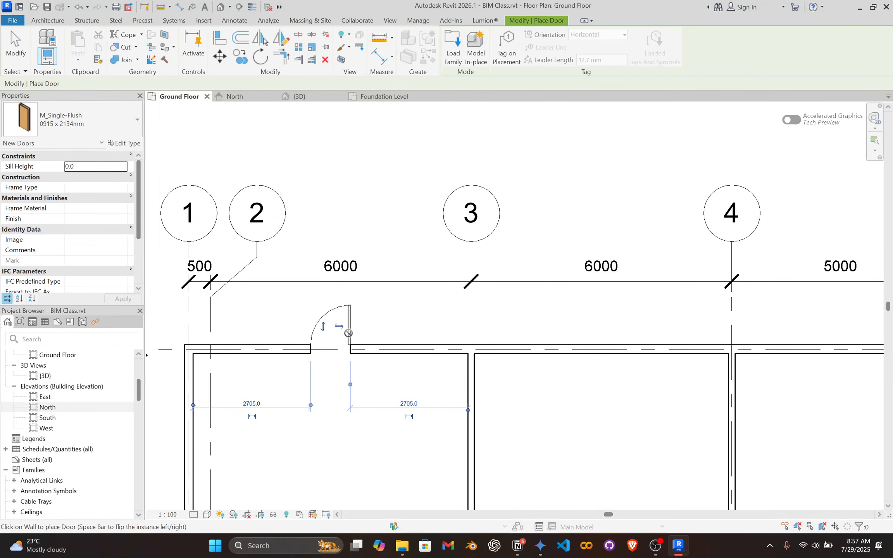
End door placement and flip the hinge side of the door in the grid A wall between grids 1 and 3.
key(Escape)
key(Escape)
scroll(304, 333, up, 4)
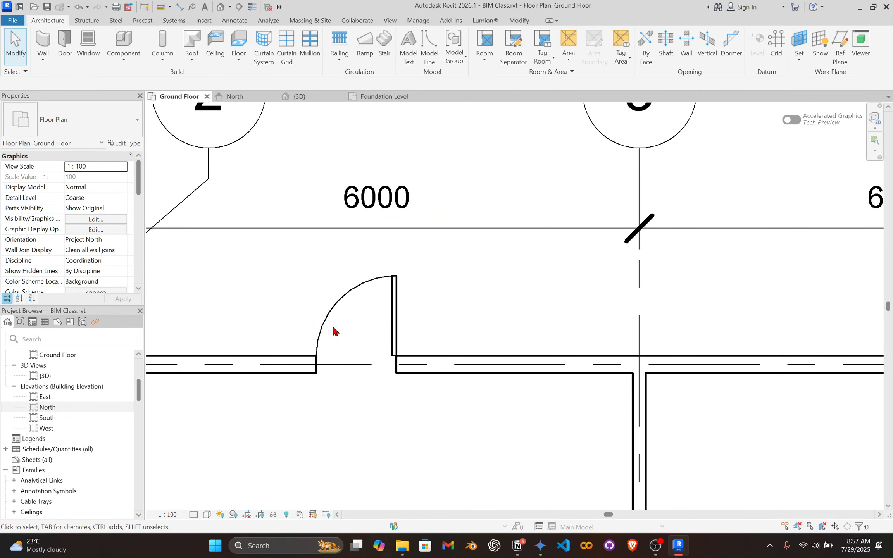
click(337, 306)
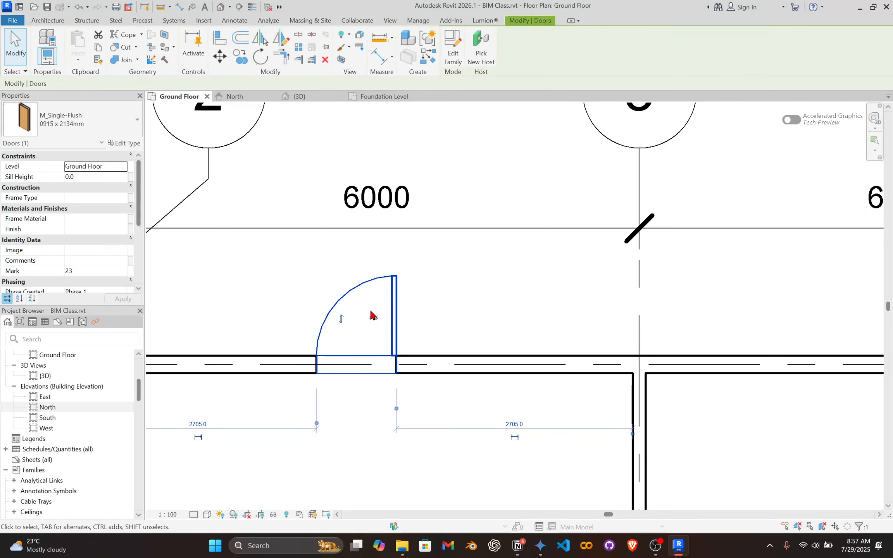
scroll(372, 318, up, 2)
middle_drag(392, 319, 457, 333)
scroll(449, 330, up, 2)
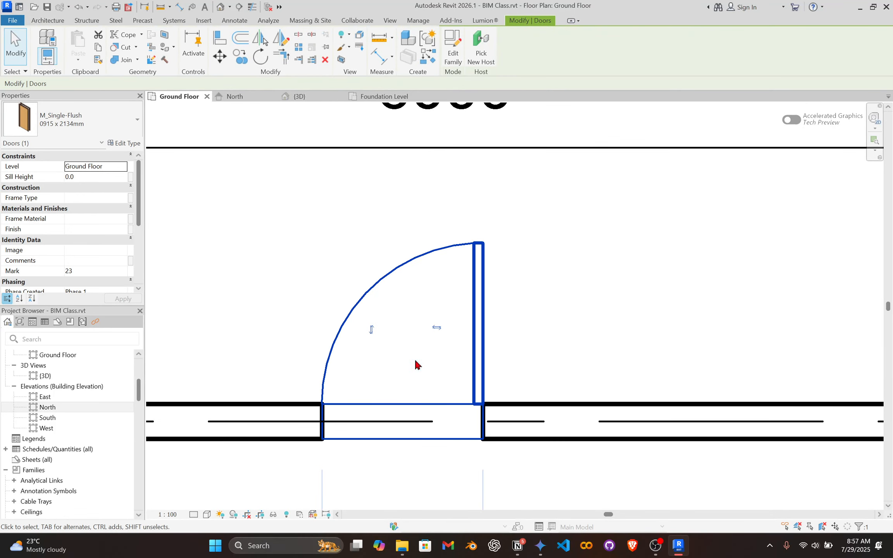
scroll(396, 387, down, 2)
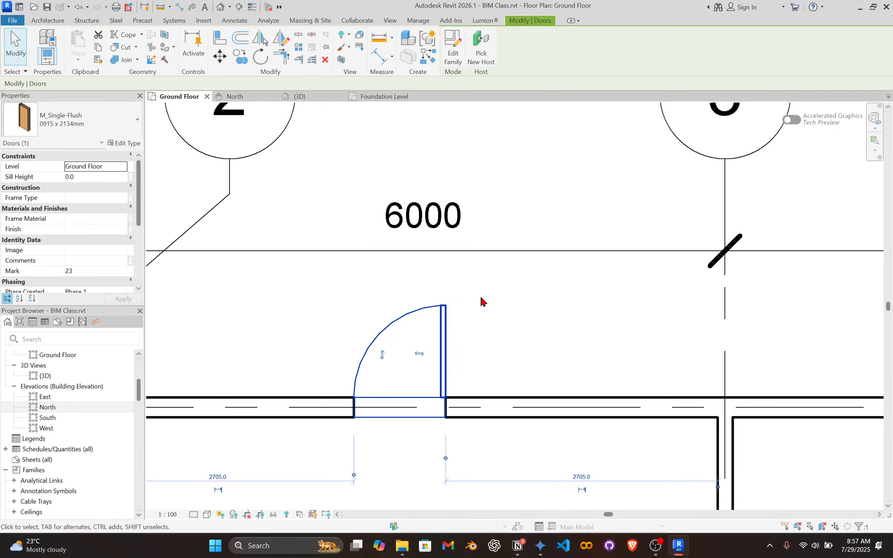
scroll(387, 343, down, 3)
scroll(393, 296, up, 4)
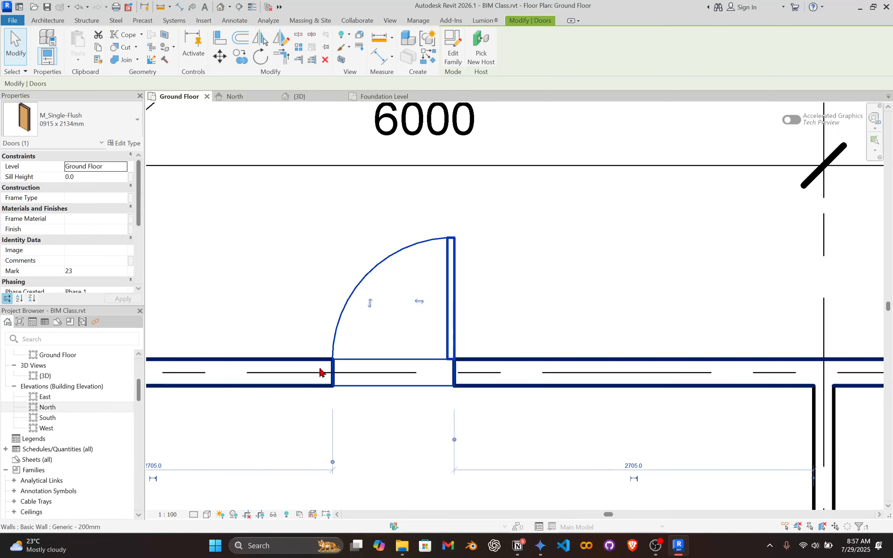
click(423, 304)
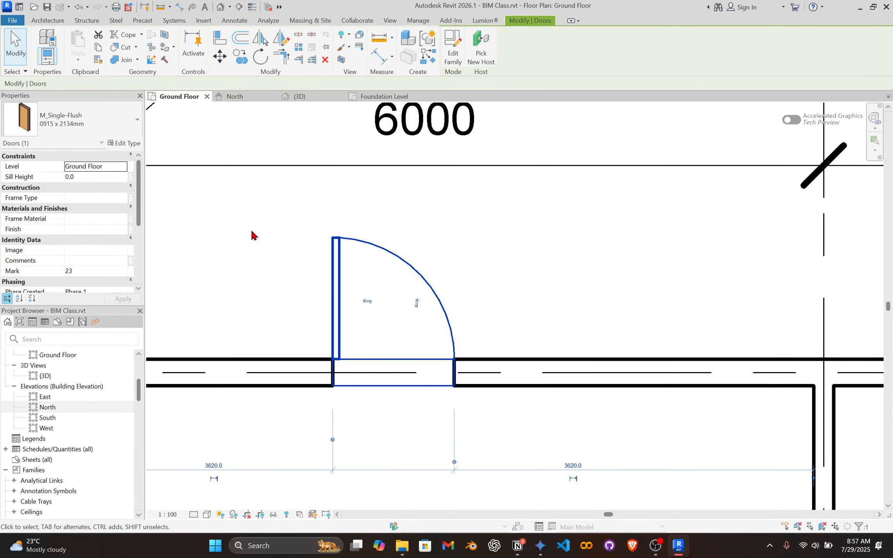
scroll(422, 279, down, 3)
scroll(425, 271, up, 2)
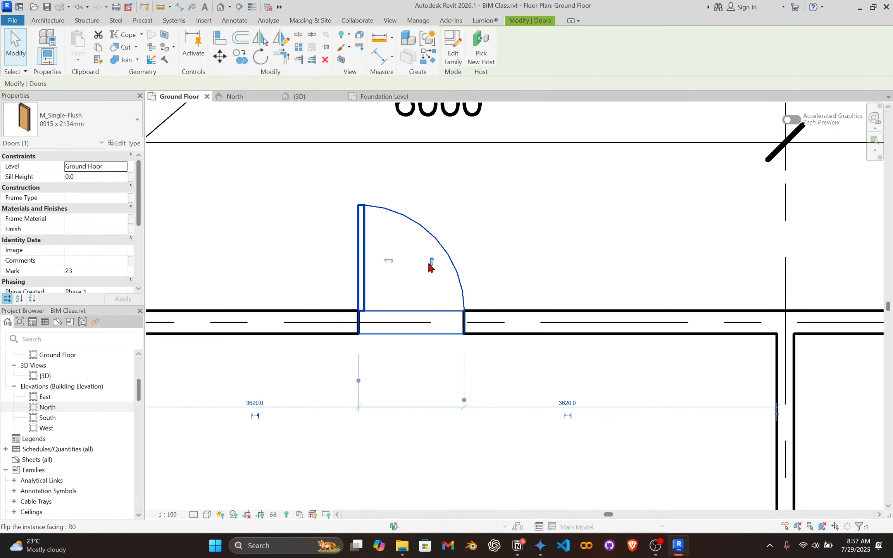
Flip the same door's facing inward and outward and its hinge side back and forth, finishing with an outward swing hinged toward grid 3.
click(431, 262)
click(430, 384)
click(431, 260)
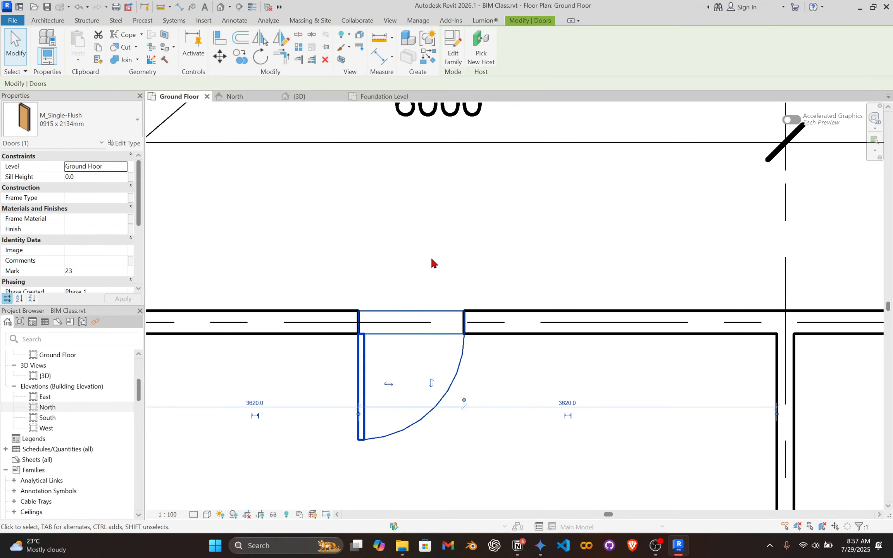
click(388, 383)
click(432, 384)
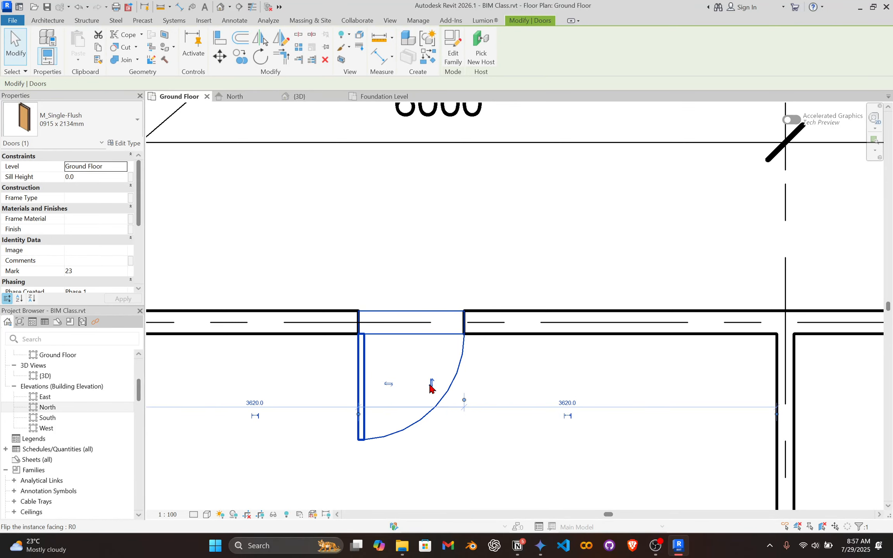
click(388, 383)
click(391, 384)
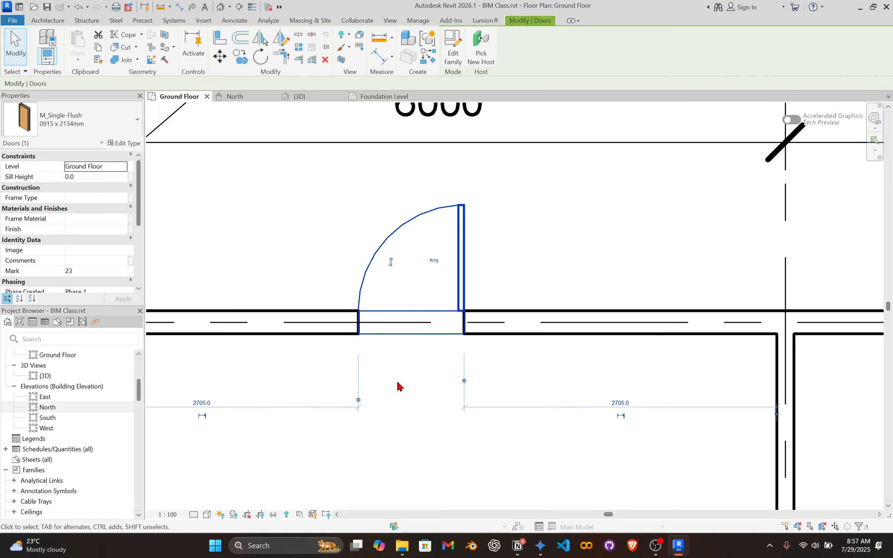
click(434, 260)
click(388, 260)
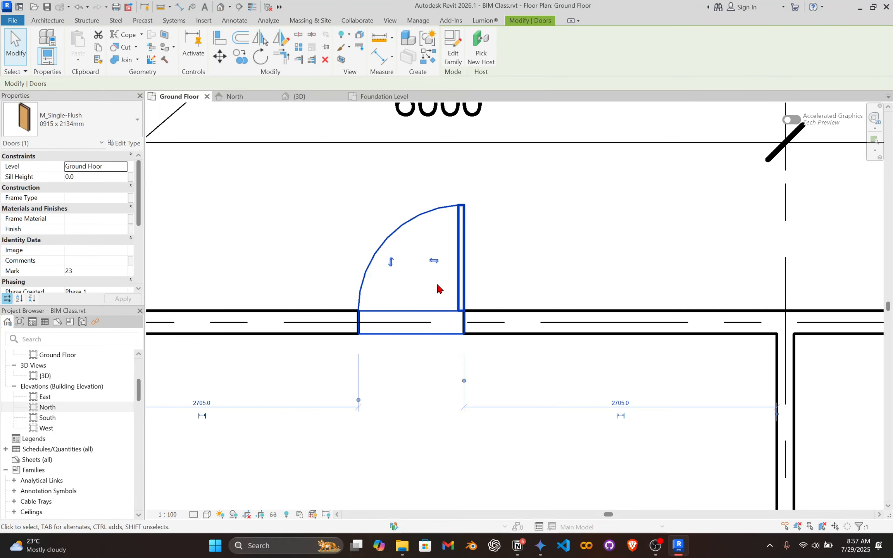
Deselect the door and save the project while starting another door placement.
scroll(457, 276, down, 2)
click(517, 231)
scroll(516, 229, down, 2)
middle_drag(516, 229, 428, 252)
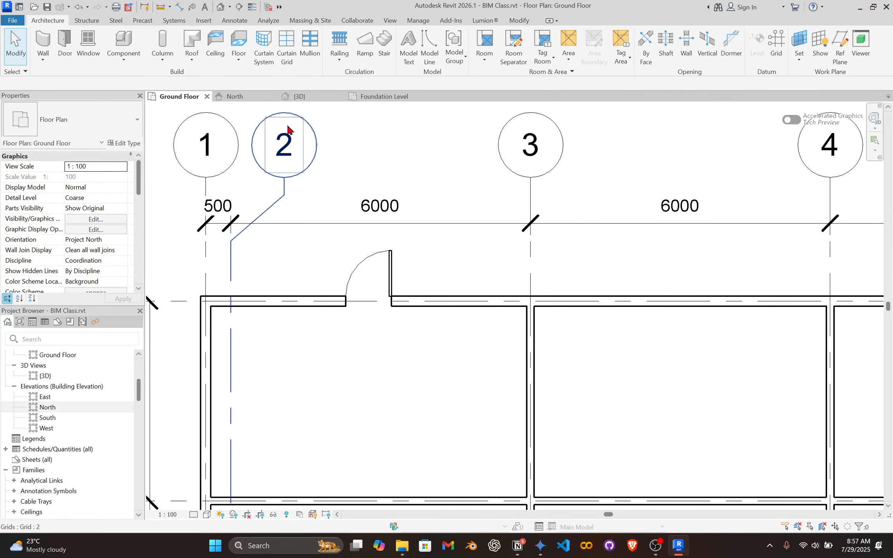
click(68, 46)
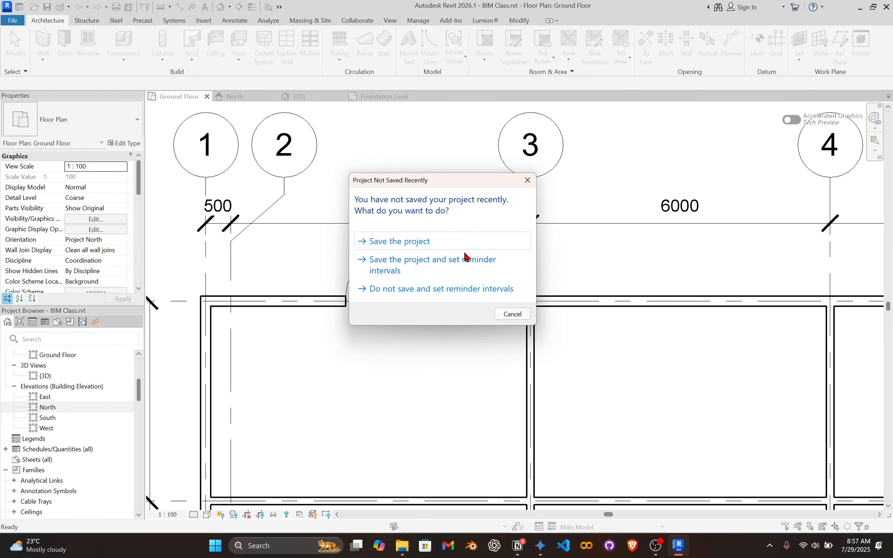
click(476, 242)
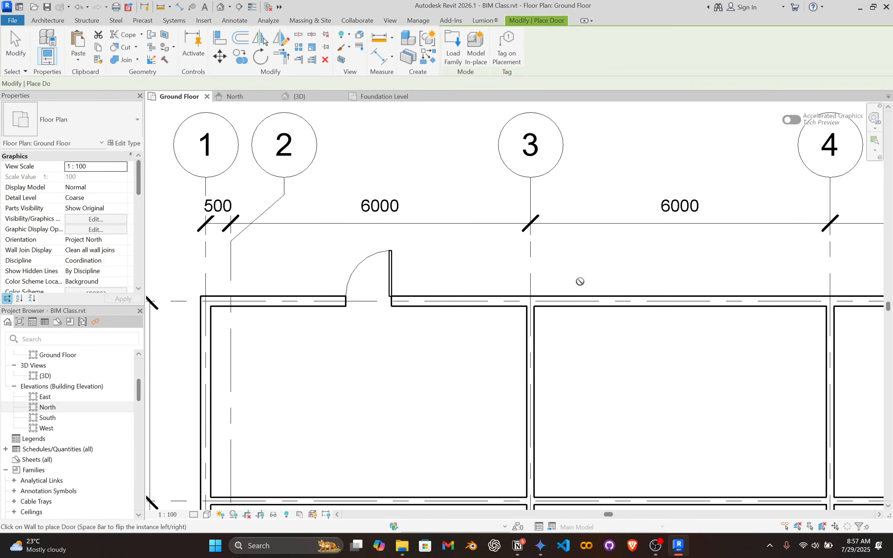
Place outward-swinging doors in the grid A wall, about 2735 mm past the grid 3 wall and about 2110 mm past the grid 4 wall.
middle_drag(577, 225, 467, 225)
click(582, 298)
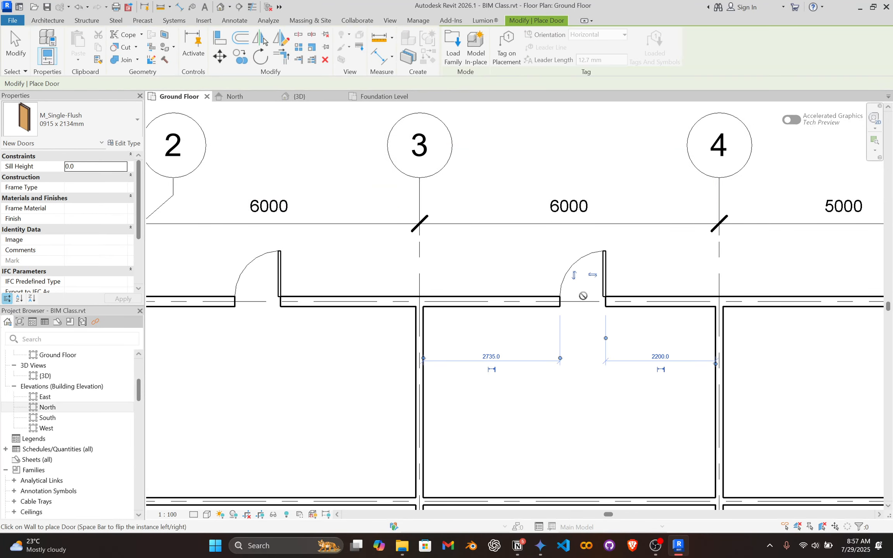
scroll(308, 298, down, 2)
scroll(692, 273, up, 3)
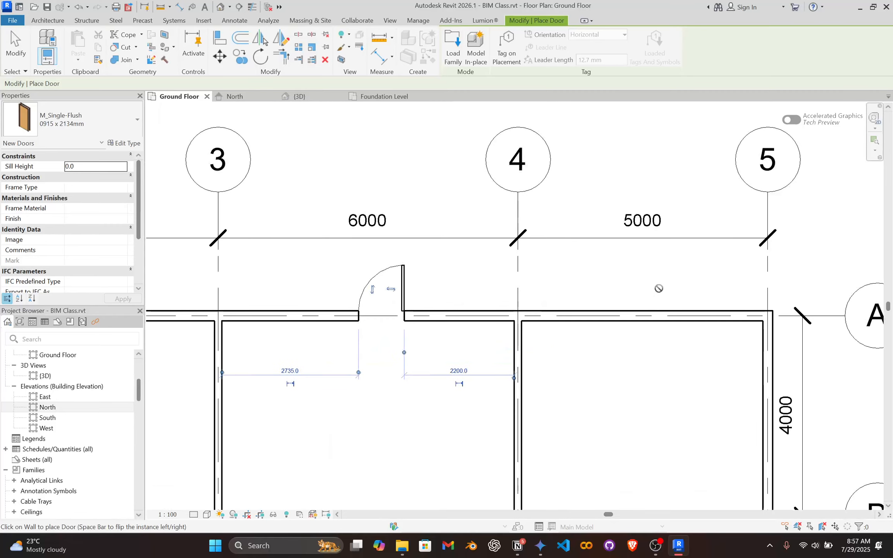
click(650, 309)
Place two doors in the grid 1 wall: an outward-swinging one between grids A and B and an inward-swinging one between grids B and C.
scroll(519, 342, down, 6)
middle_drag(505, 345, 589, 279)
scroll(352, 322, up, 3)
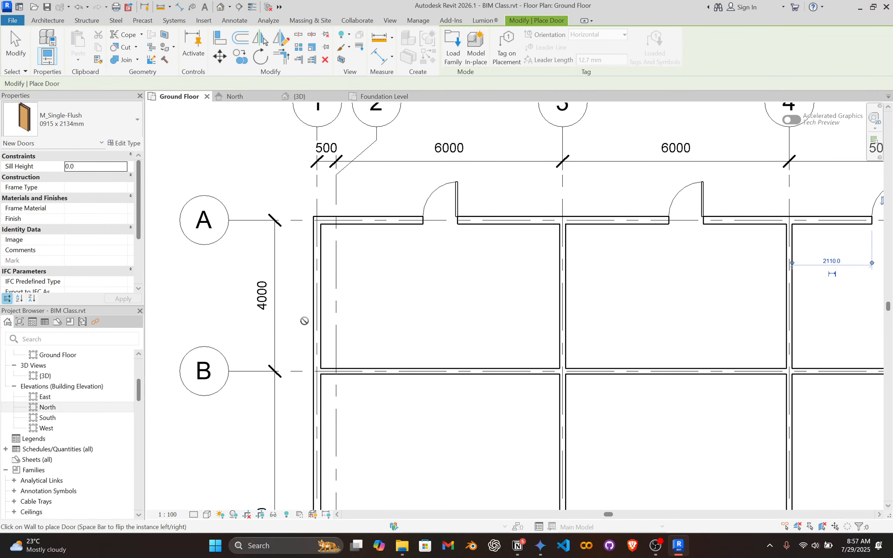
click(314, 304)
scroll(423, 399, down, 2)
middle_drag(423, 398, 404, 191)
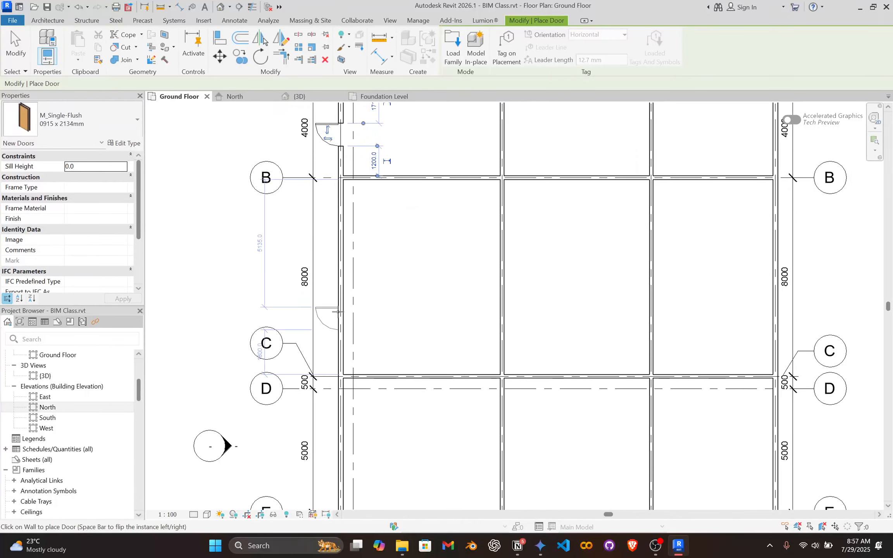
click(344, 293)
Place three inward-swinging doors in the grid E wall, one in each bay between grids 1, 3, 4 and 5.
scroll(349, 302, down, 3)
scroll(371, 321, up, 3)
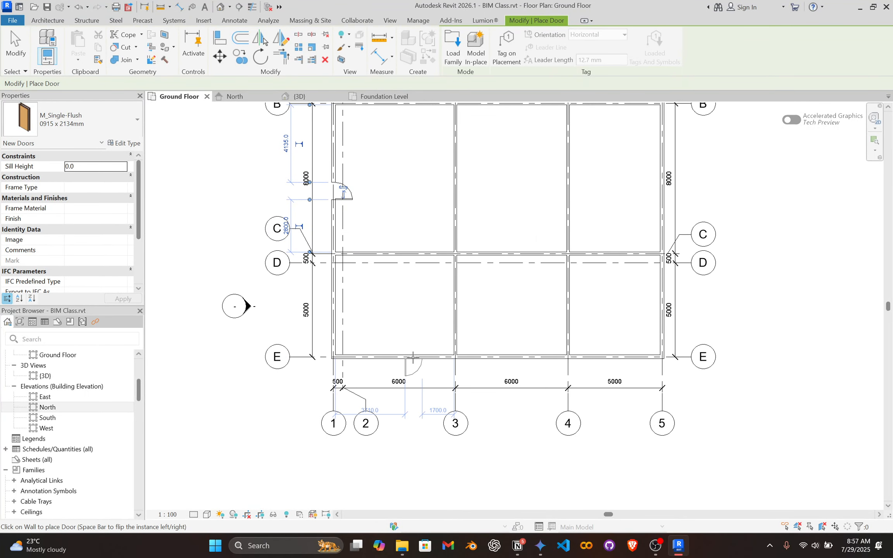
click(394, 353)
click(506, 352)
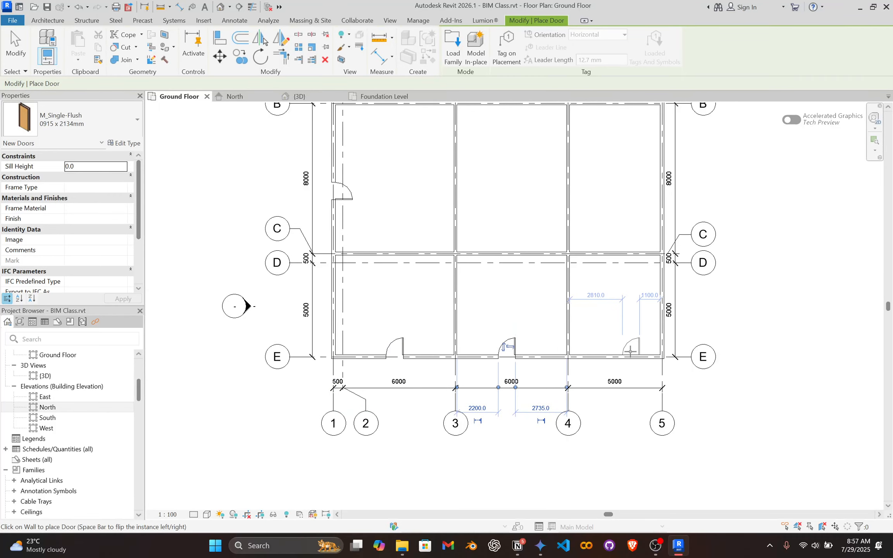
click(623, 352)
Place an inward-swinging door in the grid 5 wall between grids B and C, about 3100 mm from the grid B wall.
middle_drag(585, 341, 575, 401)
scroll(672, 199, up, 2)
click(633, 248)
scroll(616, 181, down, 2)
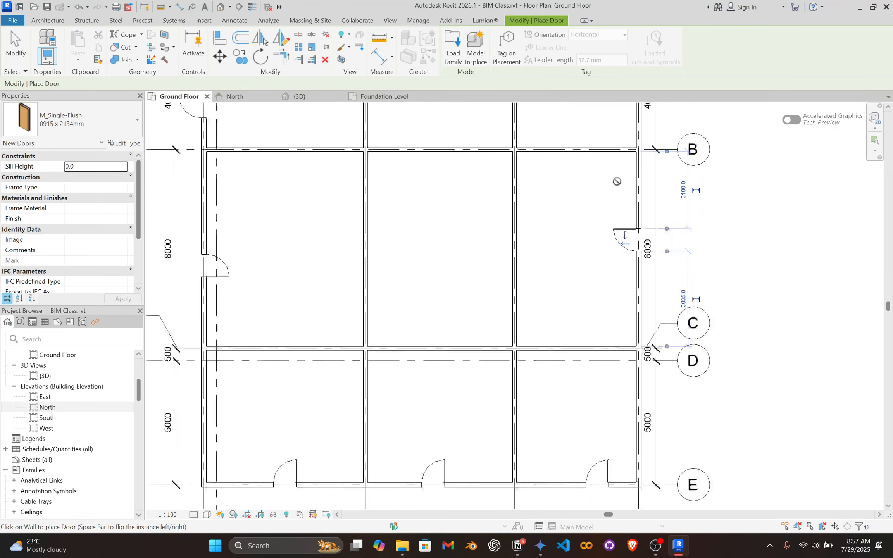
Place doors between grids 3 and 4 in the grid B wall, swinging toward grid A, and the grid C wall, swinging toward grid E.
middle_drag(615, 181, 630, 452)
scroll(637, 399, up, 3)
scroll(607, 418, down, 2)
middle_drag(607, 418, 723, 251)
scroll(532, 342, up, 1)
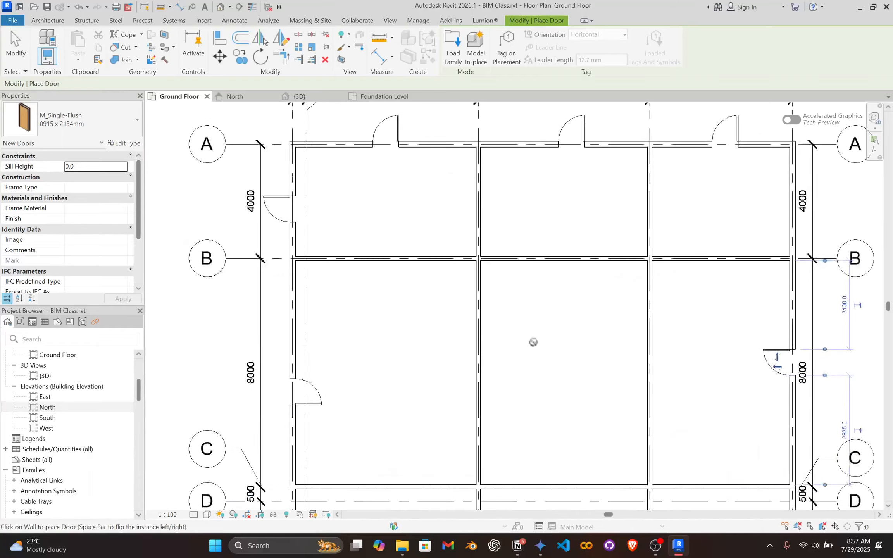
click(545, 256)
scroll(562, 367, down, 3)
middle_drag(562, 366, 521, 240)
scroll(511, 294, down, 1)
scroll(513, 318, up, 4)
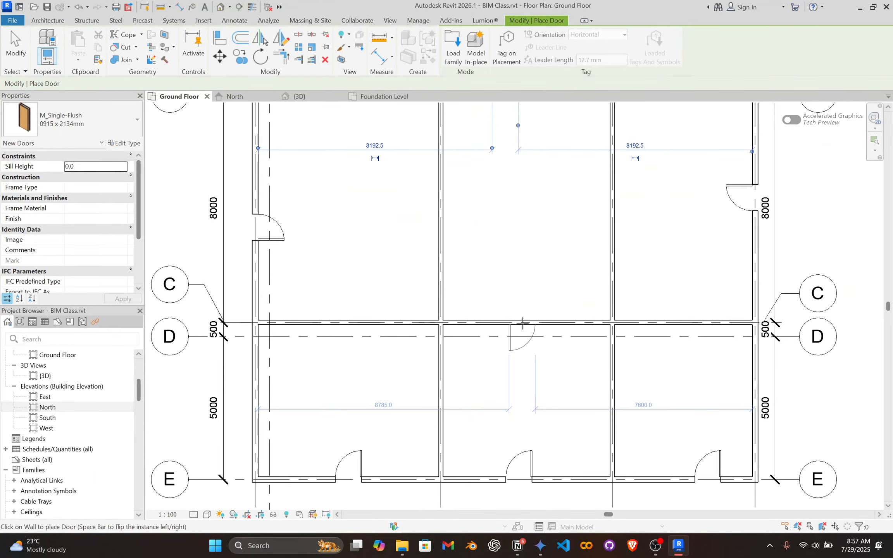
click(523, 324)
Review the door layout across the whole Ground Floor plan and end door placement.
scroll(585, 313, down, 3)
middle_drag(586, 313, 548, 370)
scroll(476, 301, up, 1)
scroll(508, 318, down, 2)
scroll(514, 315, up, 1)
scroll(556, 255, up, 2)
scroll(463, 378, down, 3)
middle_drag(462, 378, 450, 291)
scroll(462, 259, down, 1)
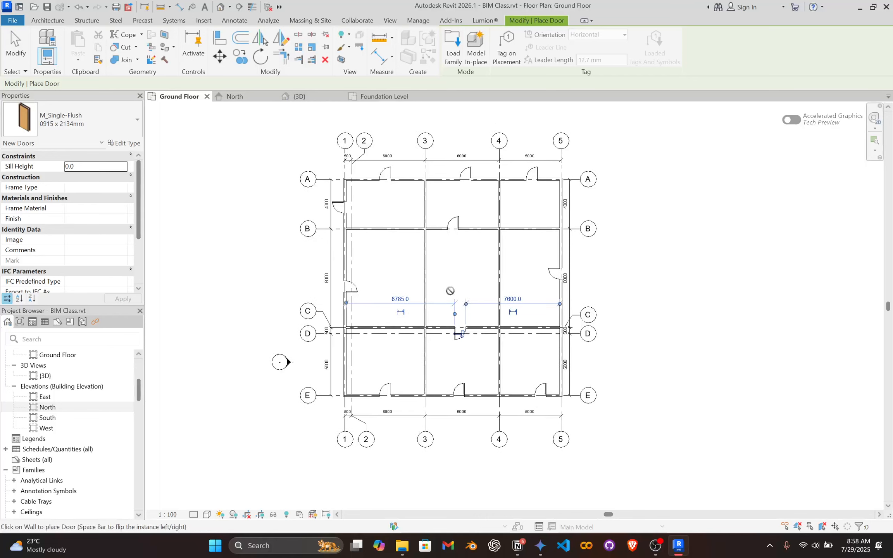
key(Escape)
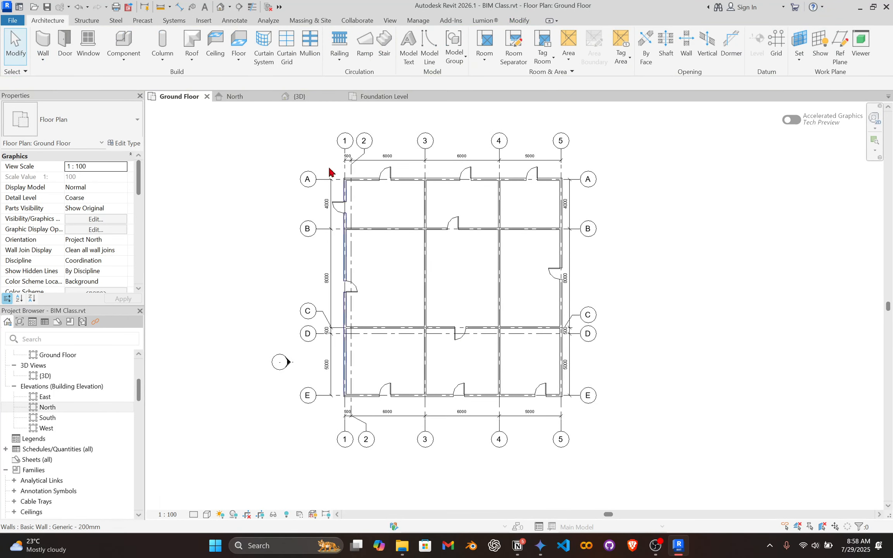
scroll(375, 210, up, 2)
scroll(376, 212, up, 1)
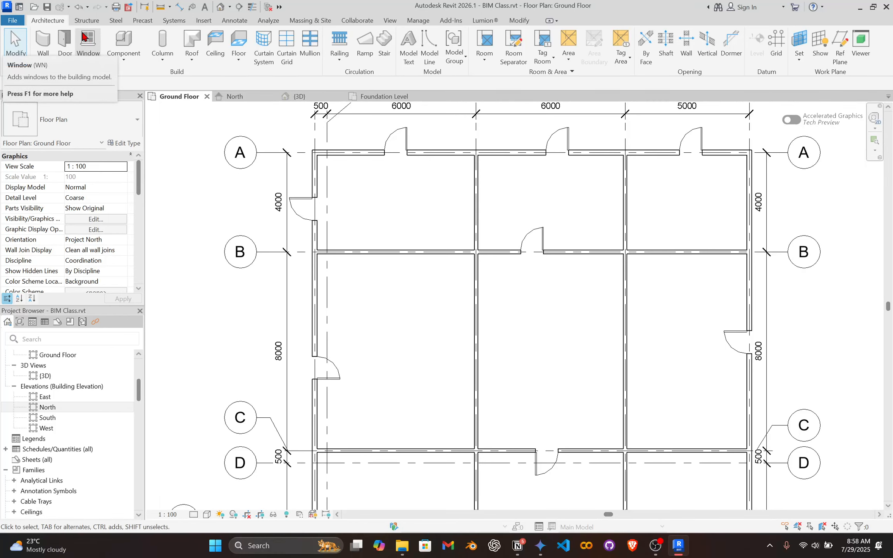
Start placing a window and choose the M_Window-Casement-Double 1400 x 1800mm type.
click(89, 46)
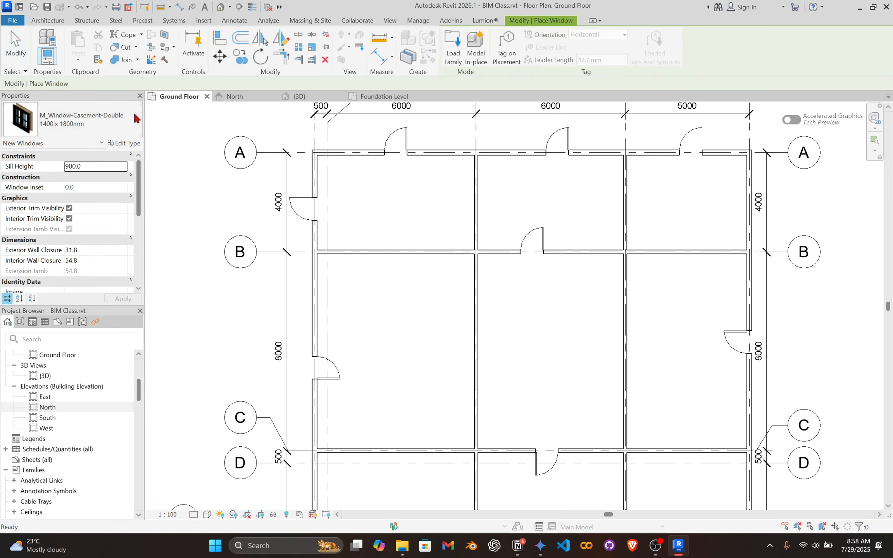
scroll(363, 300, down, 1)
middle_drag(387, 222, 398, 284)
scroll(408, 201, up, 7)
scroll(492, 297, down, 1)
scroll(477, 298, down, 2)
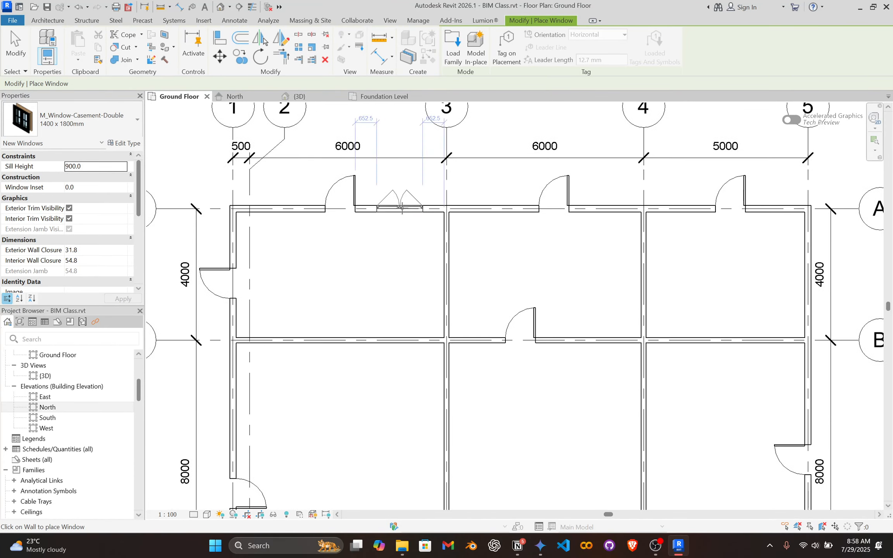
scroll(359, 349, up, 3)
scroll(308, 354, down, 2)
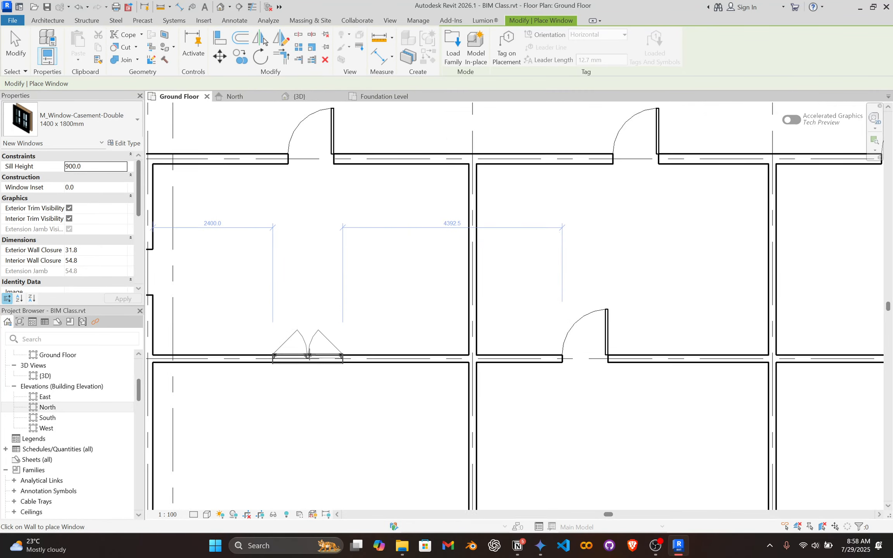
click(109, 120)
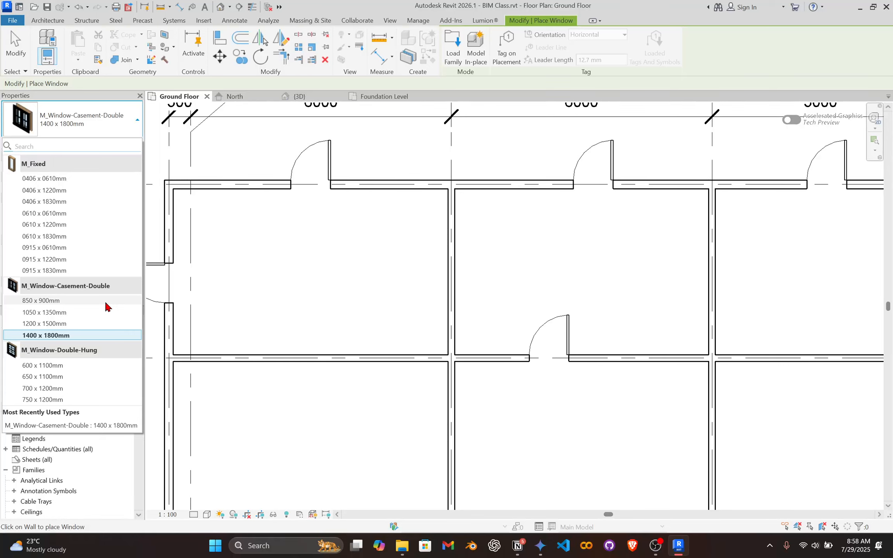
click(52, 336)
Place the window in the grid B wall between grids 1 and 3, about 2400 mm from the grid 1 wall, opening toward grid A.
scroll(341, 193, down, 1)
scroll(310, 344, up, 4)
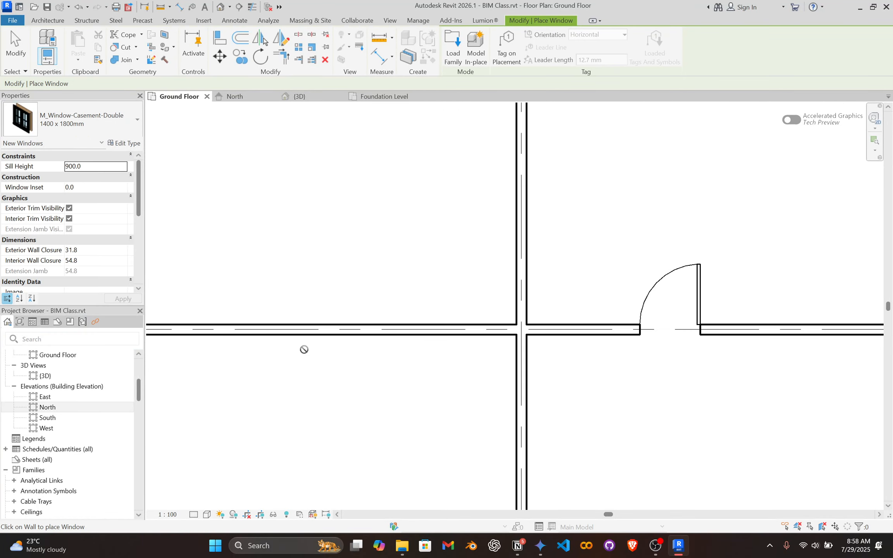
scroll(306, 346, down, 1)
middle_drag(328, 324, 427, 344)
scroll(407, 351, up, 2)
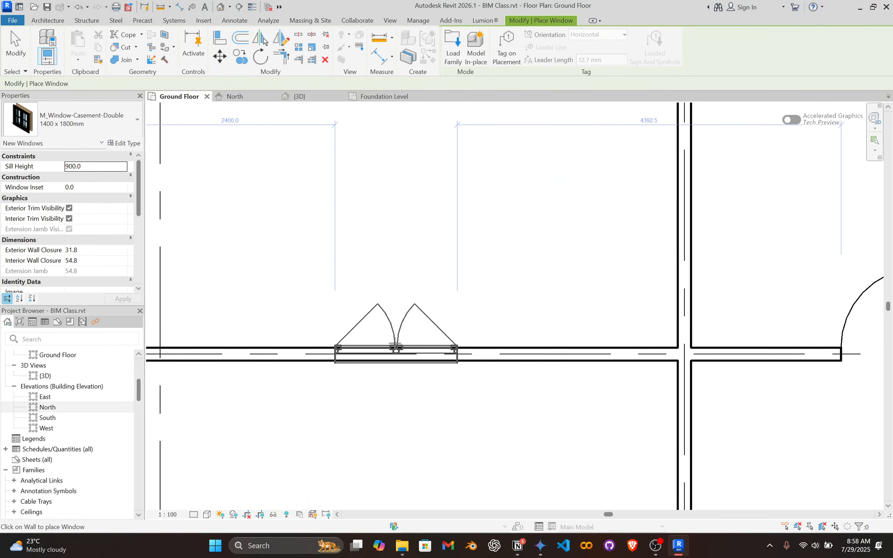
click(431, 345)
Place a matching window in the grid B wall between grids 4 and 5, opening toward grid C.
scroll(550, 334, down, 4)
middle_drag(594, 317, 290, 252)
scroll(289, 253, down, 1)
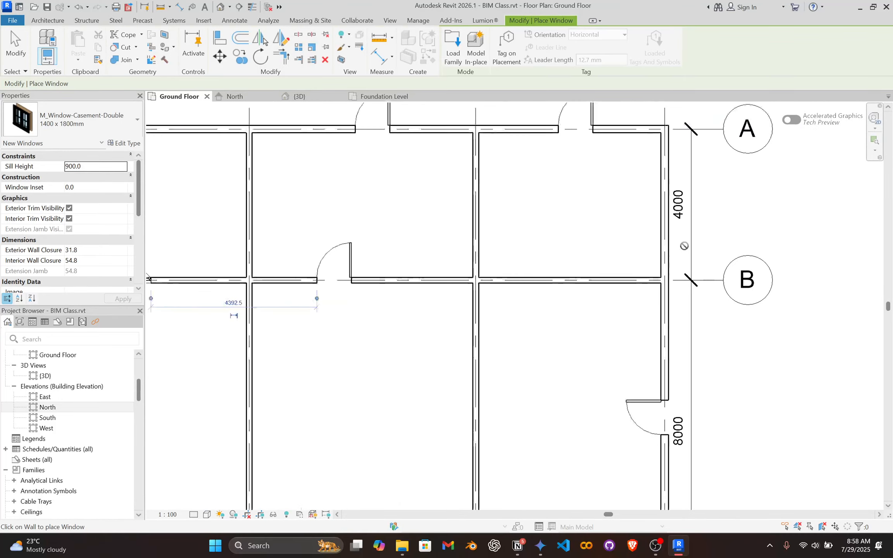
scroll(682, 246, up, 3)
click(497, 306)
Place an outward-opening window in the grid 5 wall between grids A and B, about 900 mm from the grid A wall.
scroll(447, 333, down, 5)
middle_drag(448, 340, 456, 435)
scroll(461, 431, up, 3)
click(584, 316)
scroll(359, 307, down, 2)
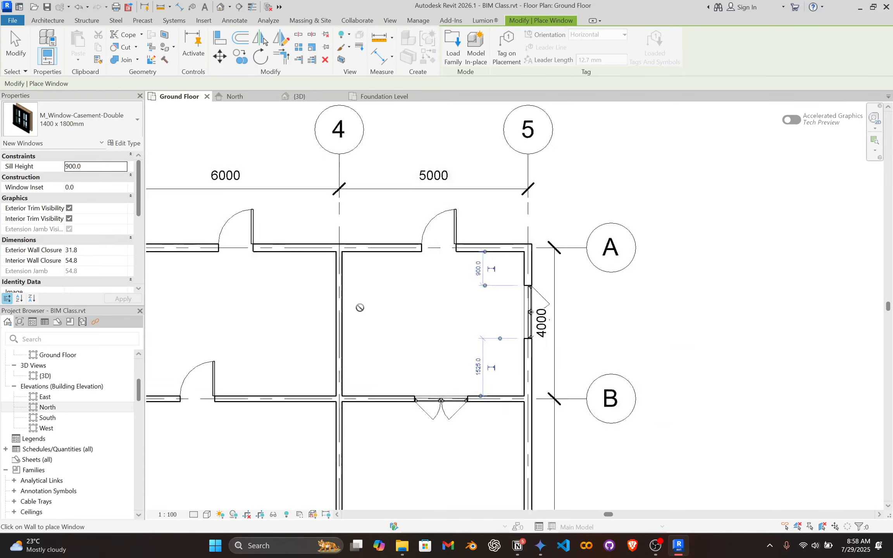
Place an outward-opening casement window in the grid 1 wall between grids B and C, about 1200 mm from the door.
scroll(349, 307, down, 1)
middle_drag(159, 308, 593, 296)
scroll(378, 295, up, 1)
middle_drag(380, 398, 335, 188)
scroll(330, 227, up, 3)
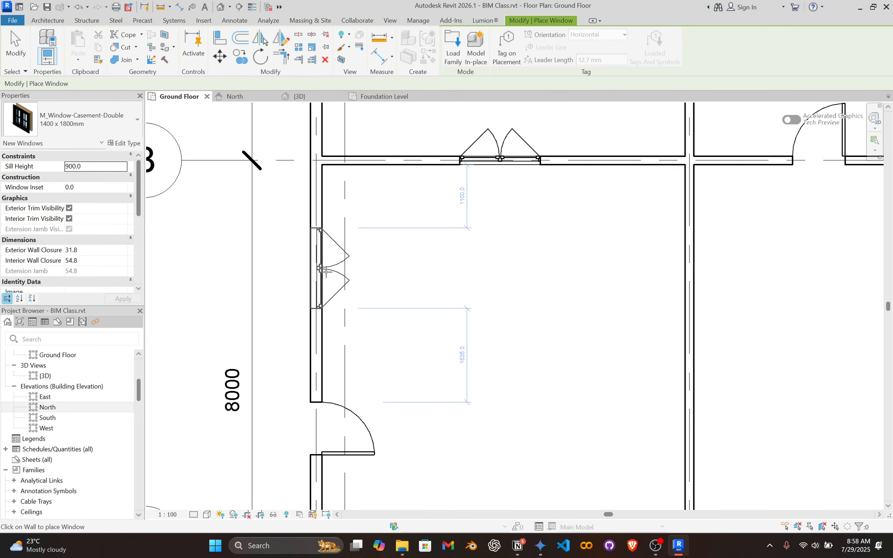
click(314, 292)
Place a window in the grid C wall between grids 1 and 3, about 2300 mm from the grid 1 wall, opening toward grid B.
scroll(371, 296, down, 4)
middle_drag(425, 299, 331, 199)
scroll(352, 396, up, 3)
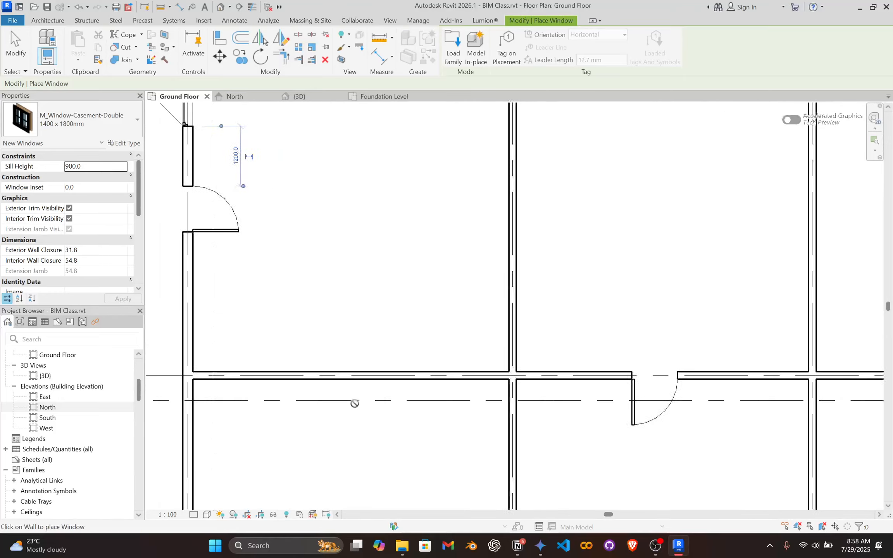
click(344, 372)
Place a window in the grid C wall between grids 4 and 5, opening toward grid B.
scroll(522, 322, down, 4)
middle_drag(522, 321, 345, 232)
scroll(559, 233, up, 4)
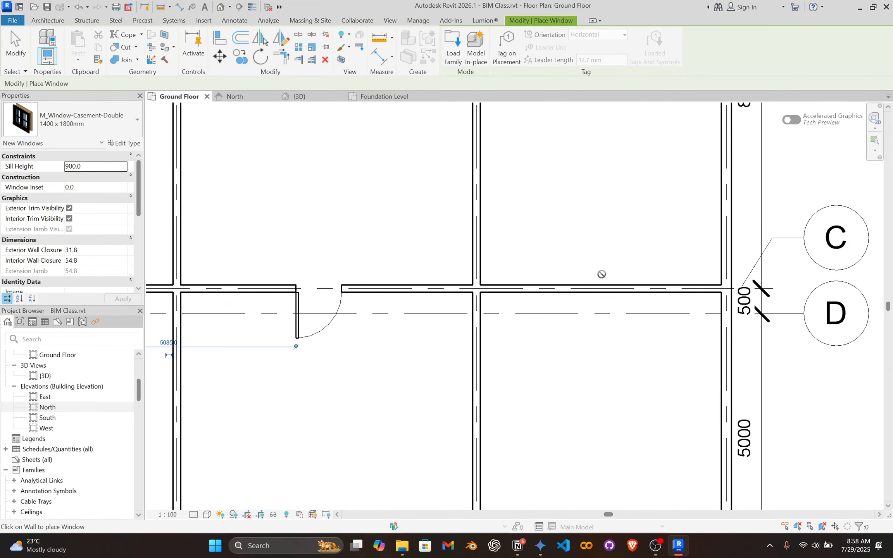
click(601, 286)
Place an outward-opening window in the grid E wall between the grid 4 wall and the door beside grid 5.
scroll(556, 327, down, 4)
middle_drag(335, 471, 417, 373)
scroll(415, 375, up, 4)
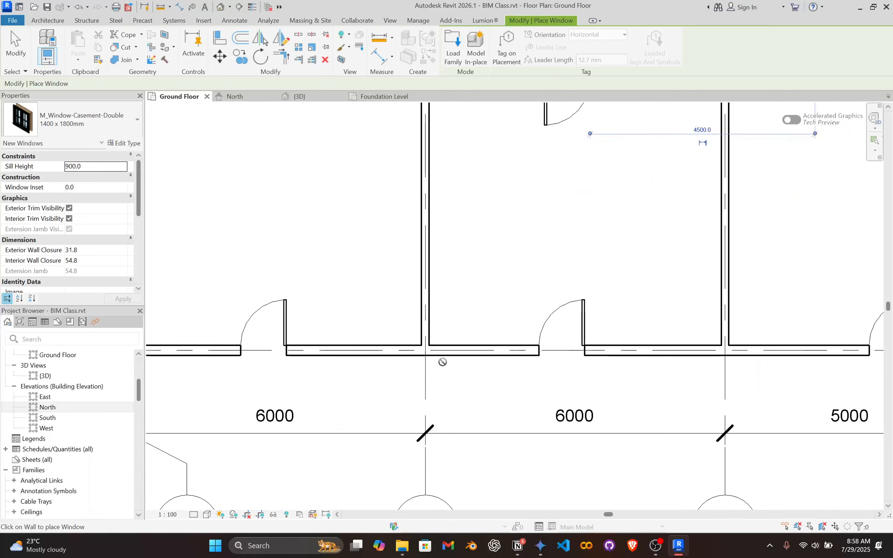
scroll(711, 346, down, 1)
middle_drag(712, 346, 407, 349)
scroll(484, 349, up, 3)
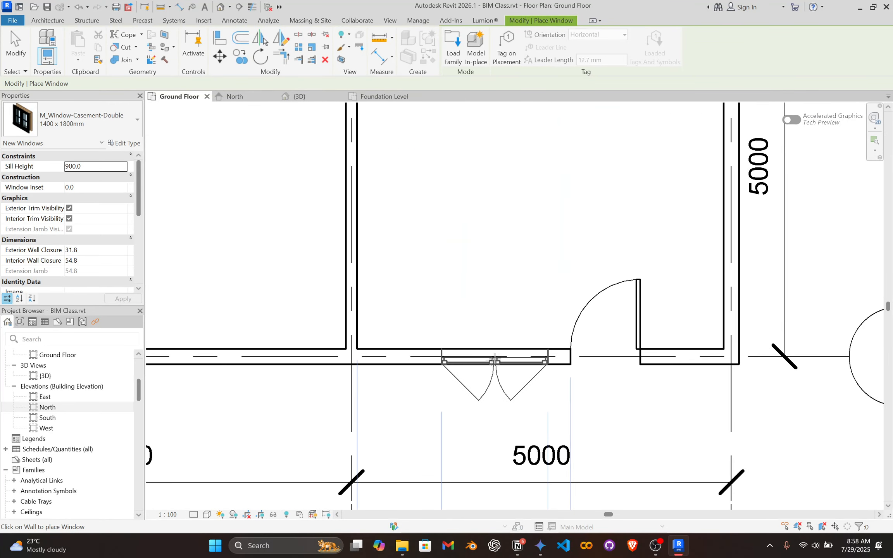
Place a window in the grid 4 wall between grids D and E, about 2200 mm from the grid E wall, opening toward grid 3.
scroll(450, 283, down, 2)
middle_drag(454, 280, 505, 429)
click(442, 342)
Place a window in the grid 3 wall between grids D and E, about 2100 mm from the grid E wall, opening toward grid 1.
scroll(404, 334, down, 2)
middle_drag(403, 333, 567, 321)
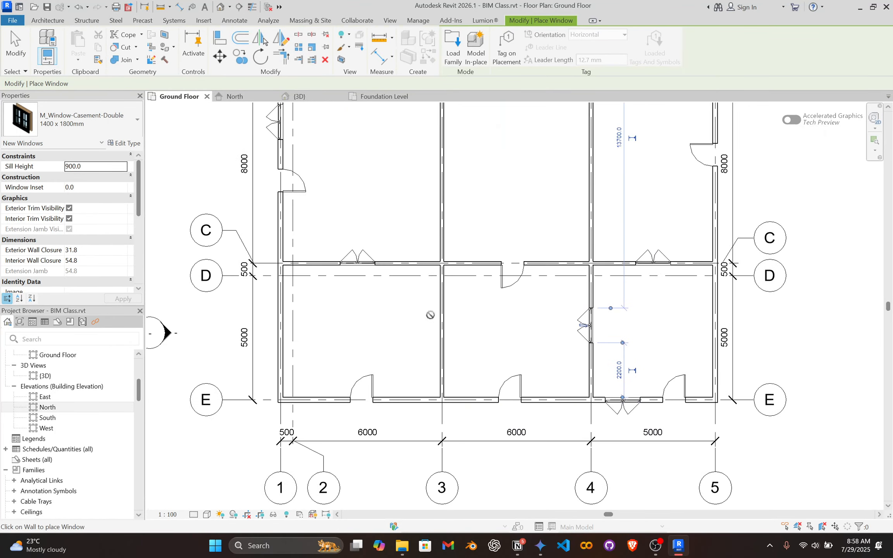
scroll(405, 315, up, 2)
click(456, 335)
Place an inward-opening window in the grid 1 wall between grids D and E and finish placing windows.
scroll(431, 321, down, 3)
scroll(363, 334, up, 3)
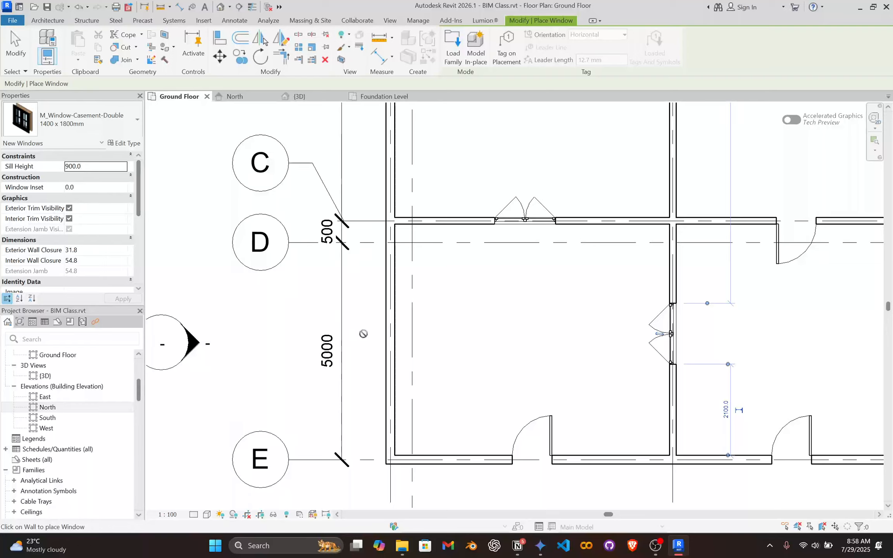
key(Escape)
Review the placed windows and doors across the Ground Floor plan, checking their positions and opening directions.
scroll(523, 277, down, 4)
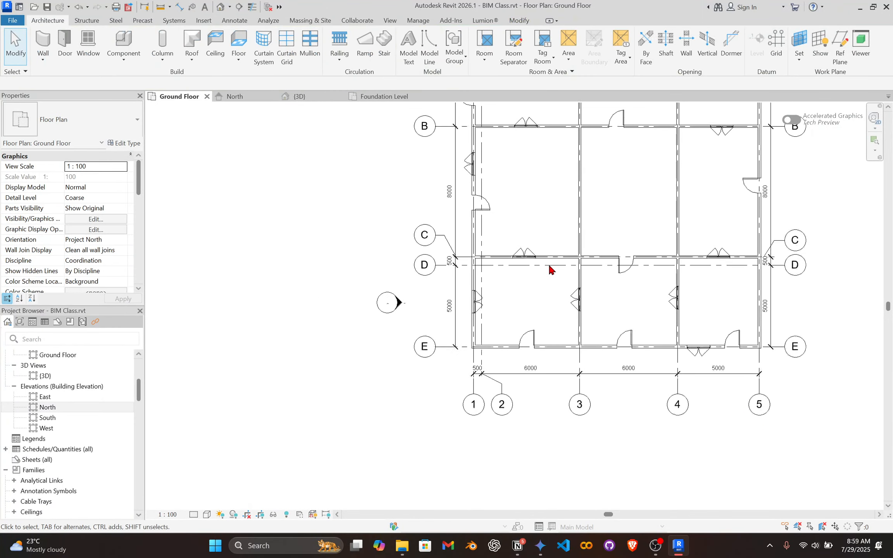
middle_drag(548, 263, 517, 382)
scroll(535, 332, up, 1)
scroll(521, 292, down, 1)
middle_drag(518, 291, 493, 286)
scroll(467, 292, up, 3)
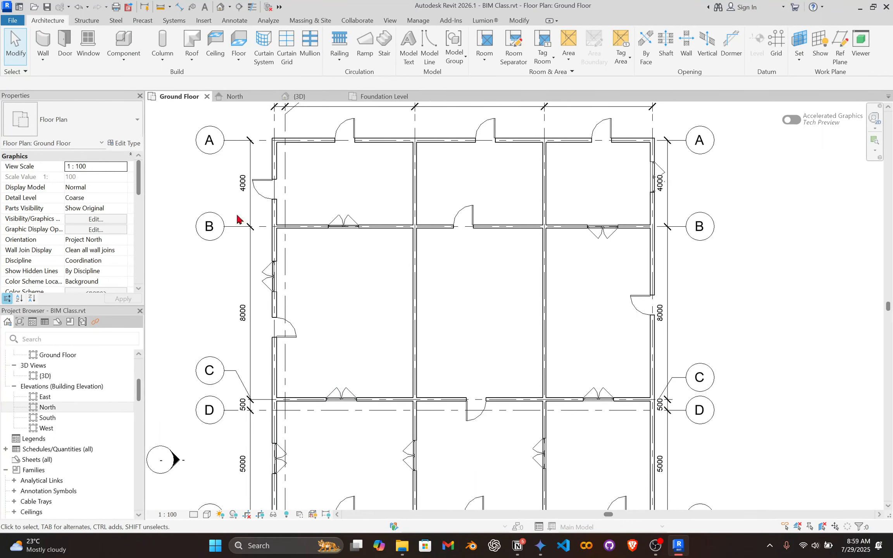
scroll(317, 415, up, 3)
scroll(315, 281, right, 4)
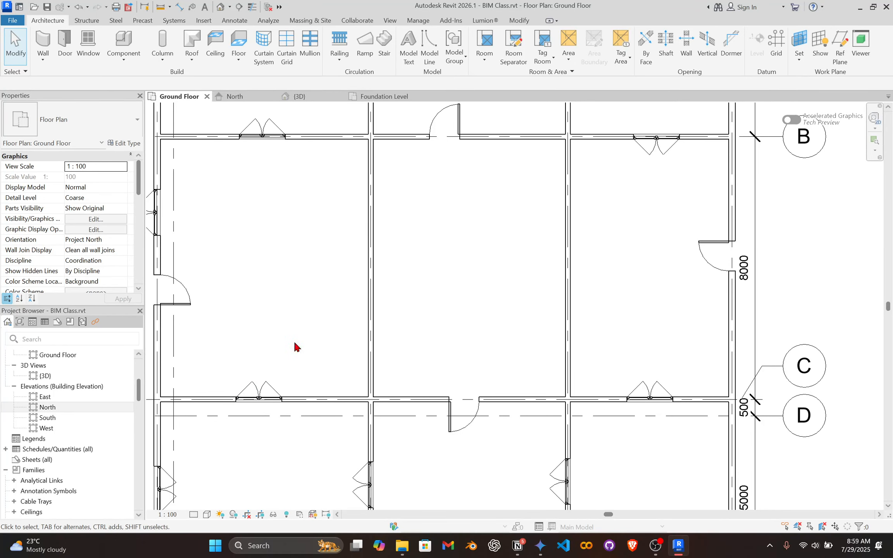
click(89, 43)
key(Escape)
scroll(291, 392, down, 2)
scroll(294, 382, up, 4)
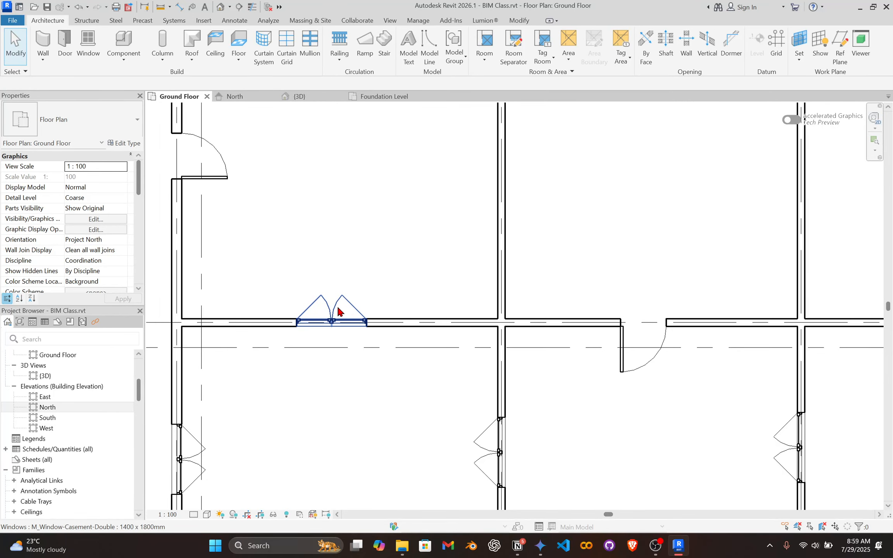
scroll(338, 311, down, 2)
scroll(309, 339, up, 3)
click(305, 340)
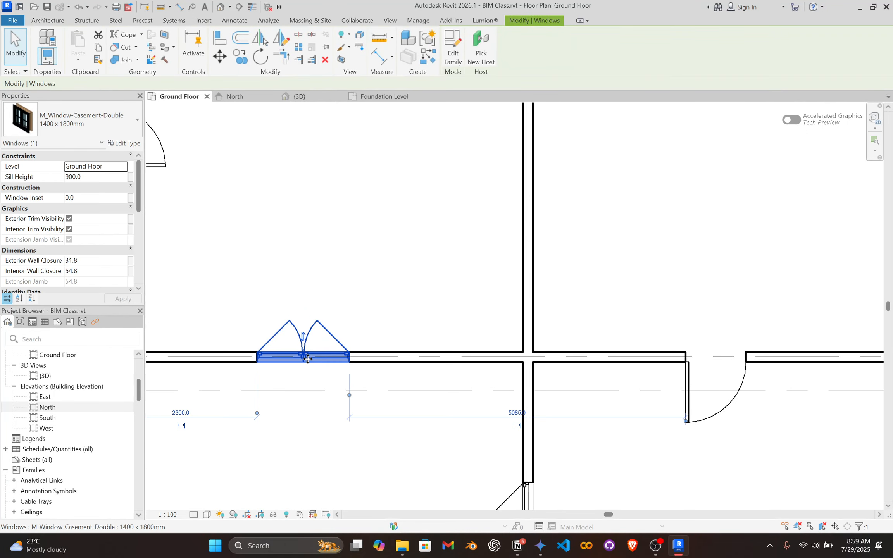
right_click(386, 242)
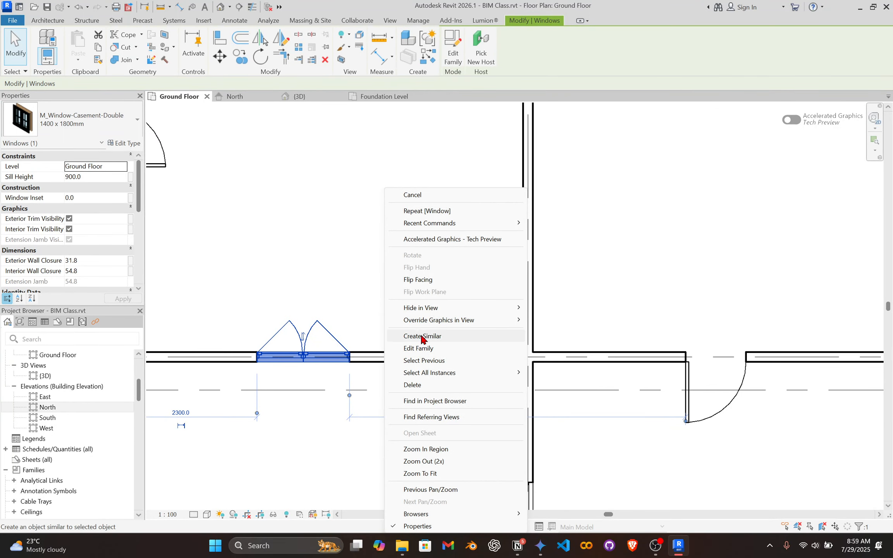
click(299, 294)
click(309, 341)
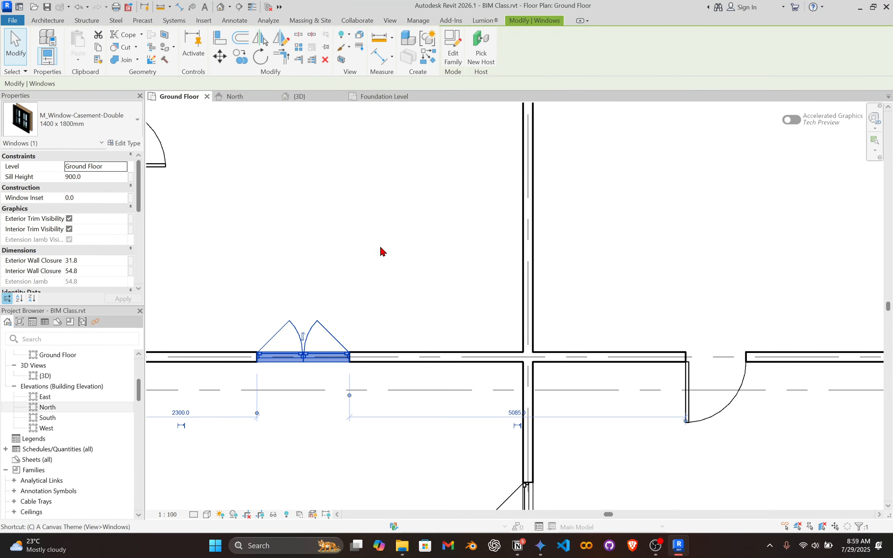
key(s)
key(Escape)
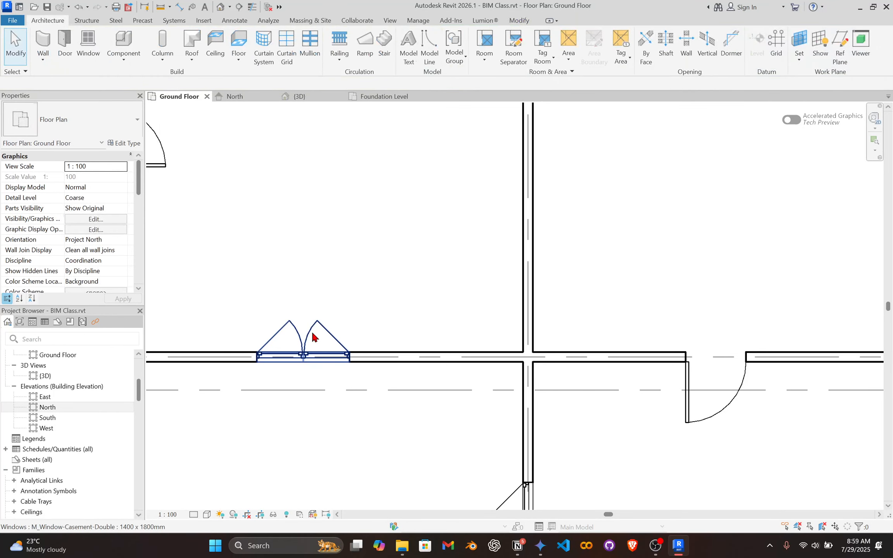
Flip the facing of the grid C wall window between grids 1 and 3 so it opens toward grid D.
click(305, 339)
right_click(304, 340)
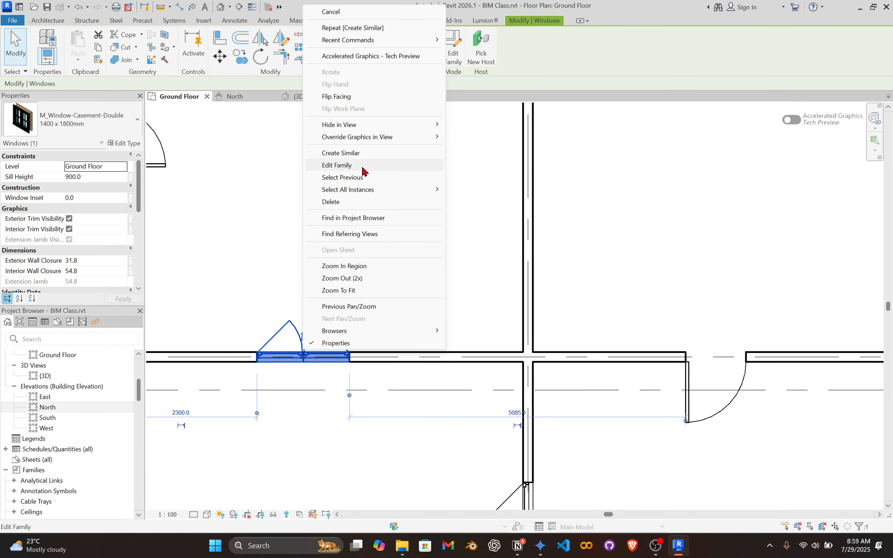
mouse_move(352, 191)
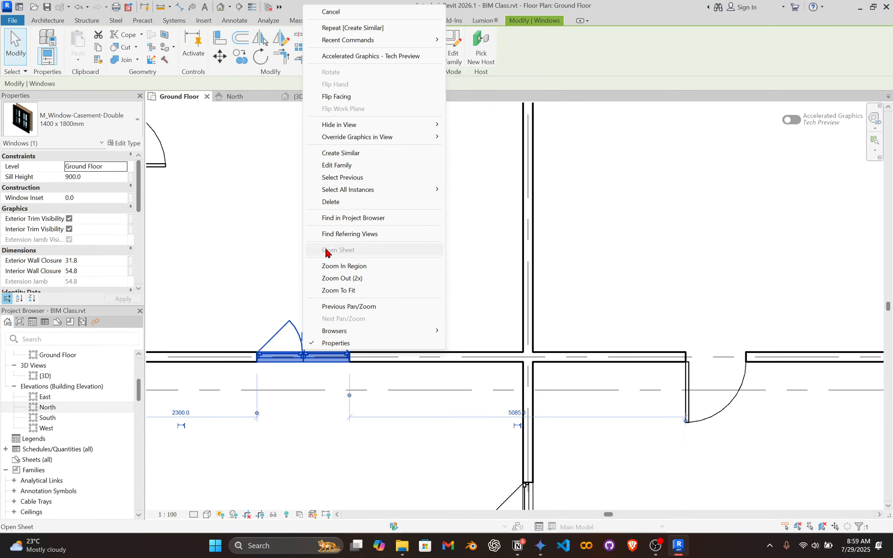
key(Escape)
click(303, 336)
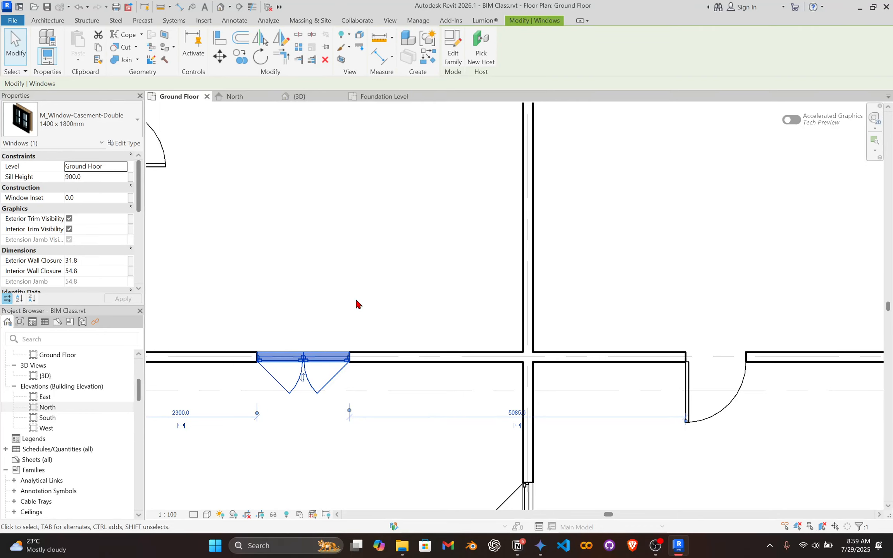
Place casement windows in the grid 3 and grid 4 walls between grids B and C, both opening into the middle room.
key(w)
key(n)
scroll(471, 223, down, 2)
middle_drag(472, 231, 388, 387)
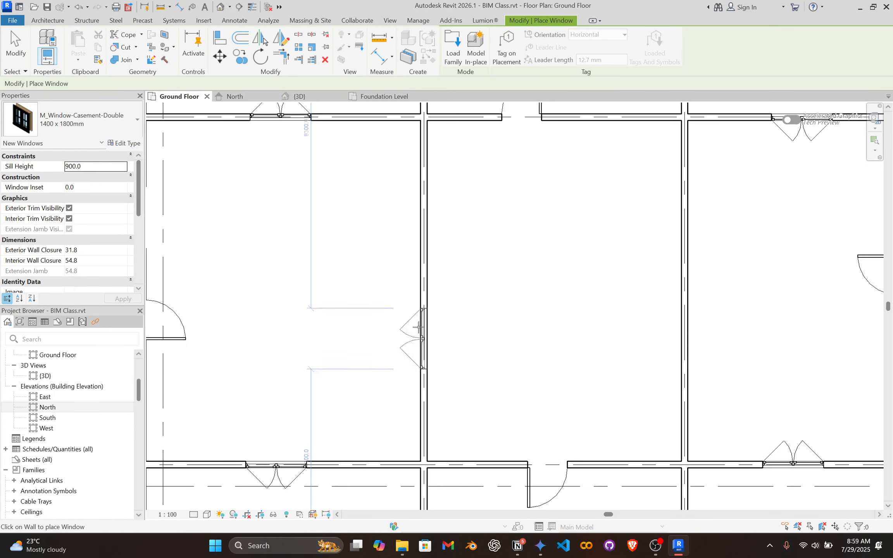
click(426, 291)
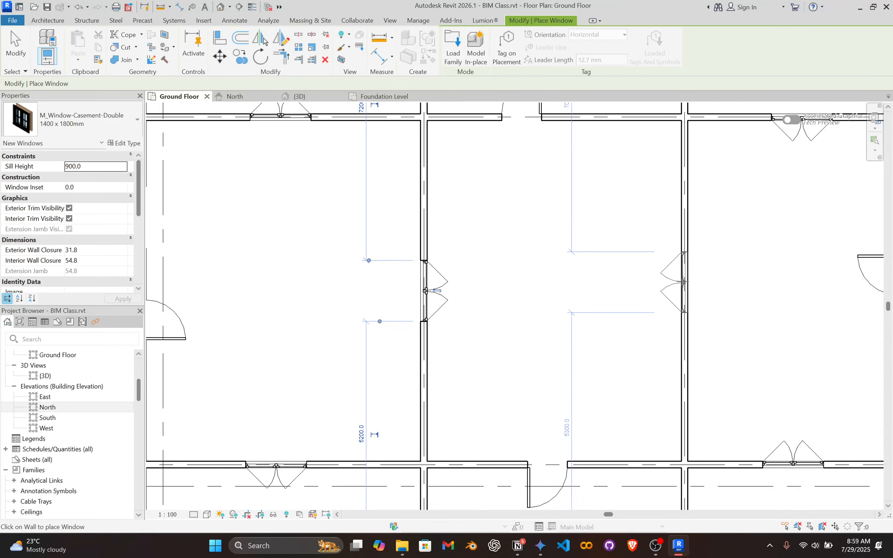
key(Escape)
key(Escape)
scroll(515, 299, down, 5)
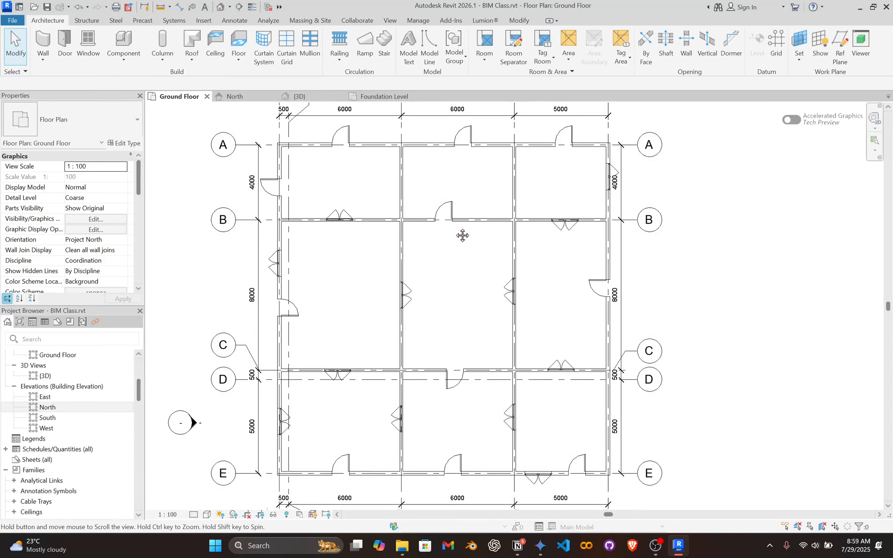
Check the grid A wall for openings in the North elevation and return to the Ground Floor plan.
middle_drag(462, 248, 421, 238)
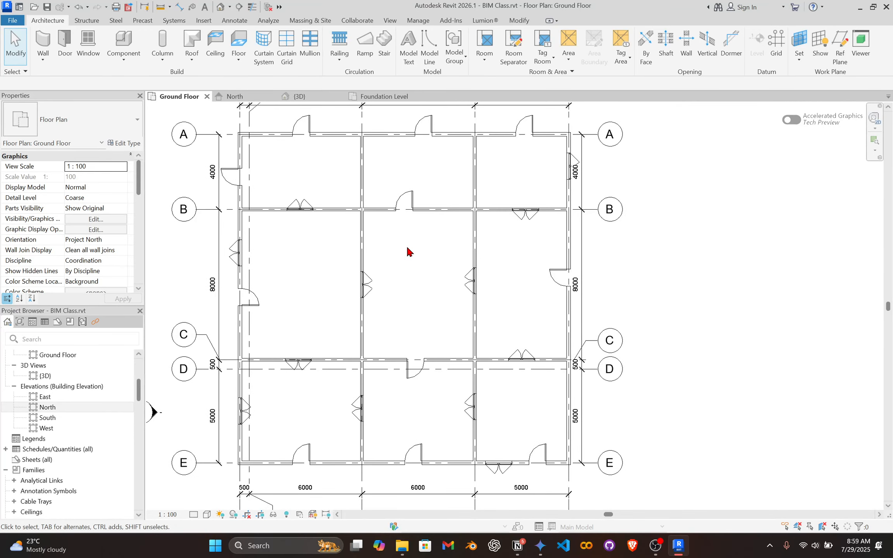
middle_drag(380, 238, 402, 234)
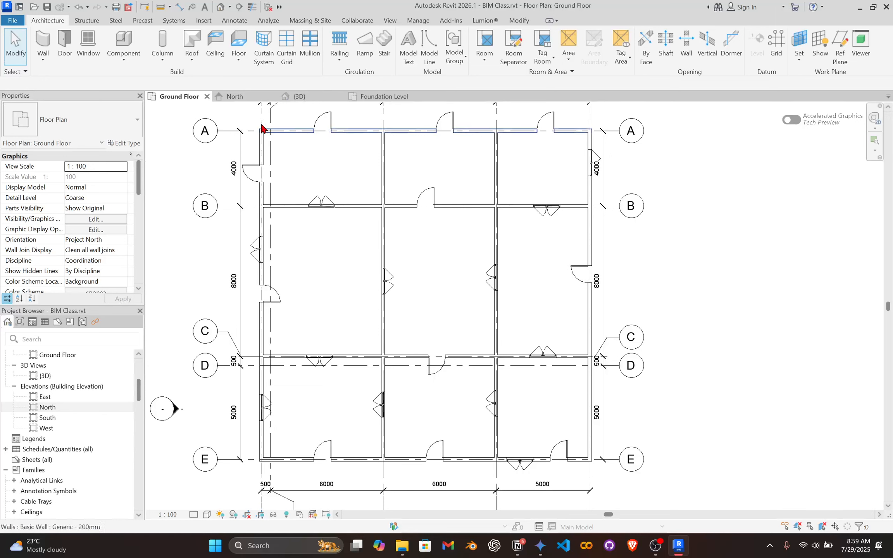
click(251, 97)
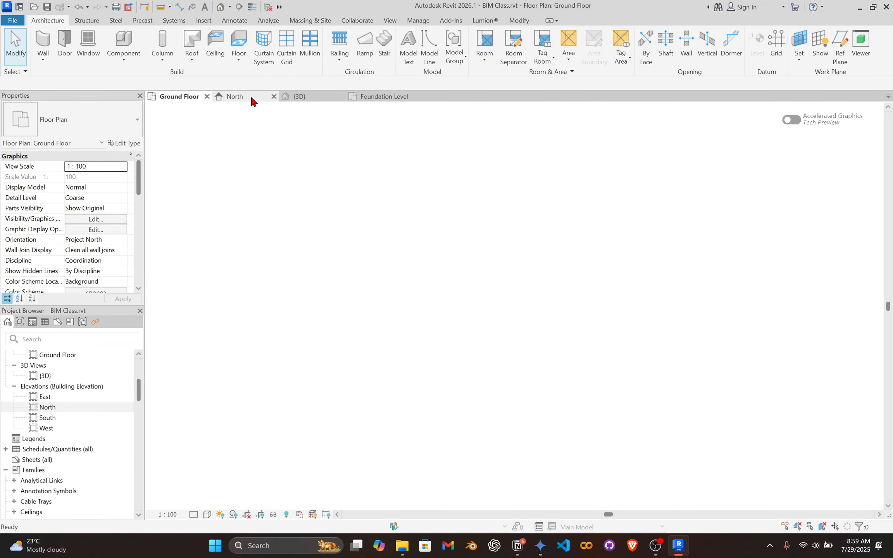
scroll(365, 295, down, 3)
scroll(474, 320, down, 1)
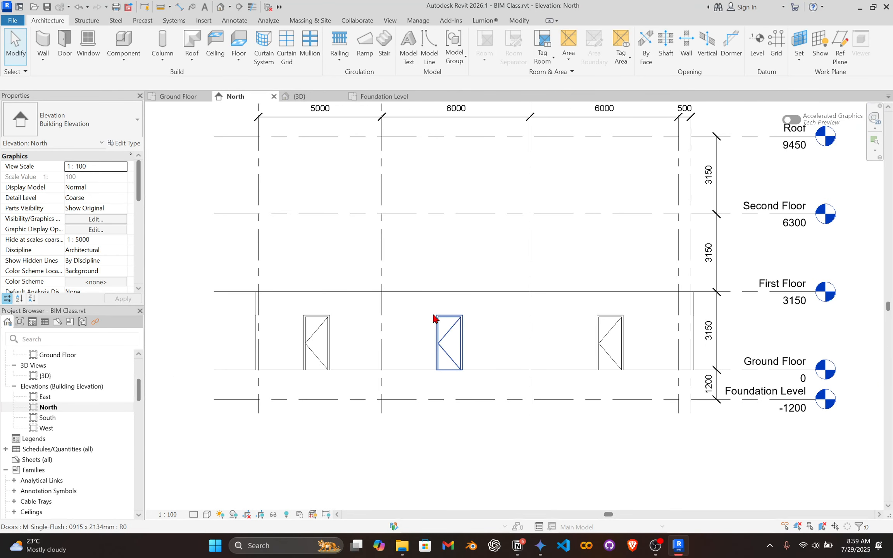
click(501, 292)
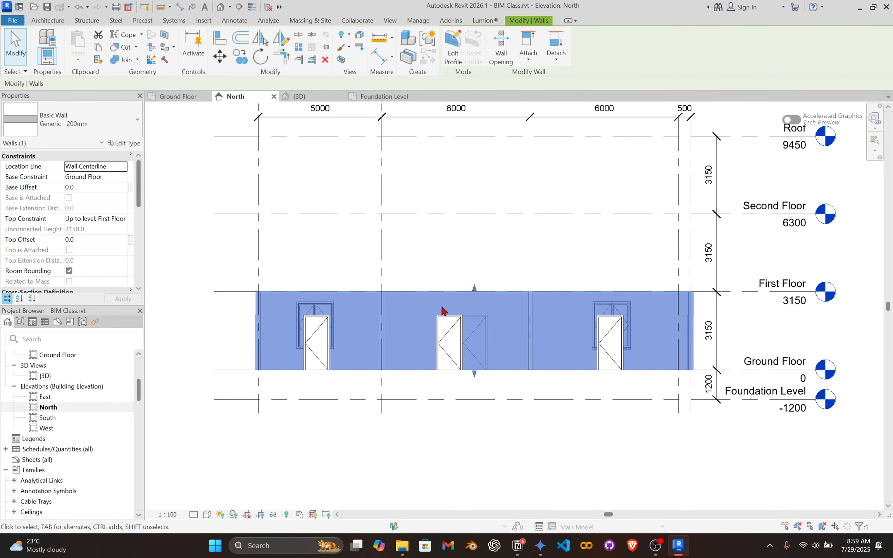
click(178, 97)
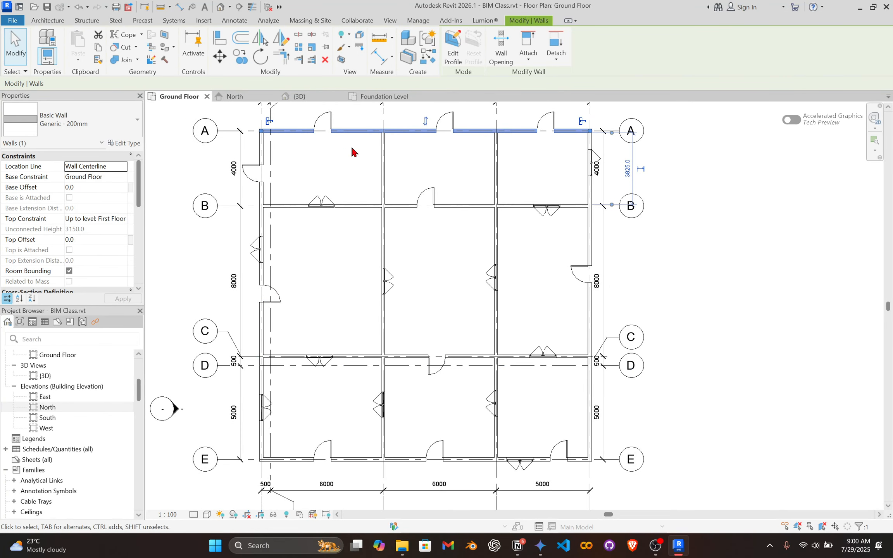
Place an outward-opening 1400 x 1800mm window in the grid A wall between grid 3 and the middle door, about 500 mm from the grid 3 wall.
middle_drag(383, 161, 393, 321)
scroll(389, 294, up, 3)
click(357, 275)
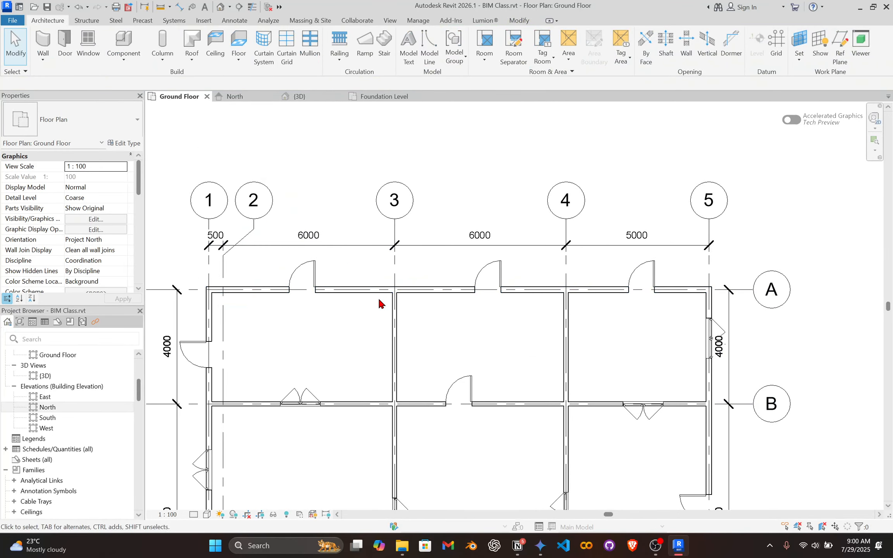
scroll(368, 297, up, 3)
scroll(295, 264, down, 2)
key(w)
key(n)
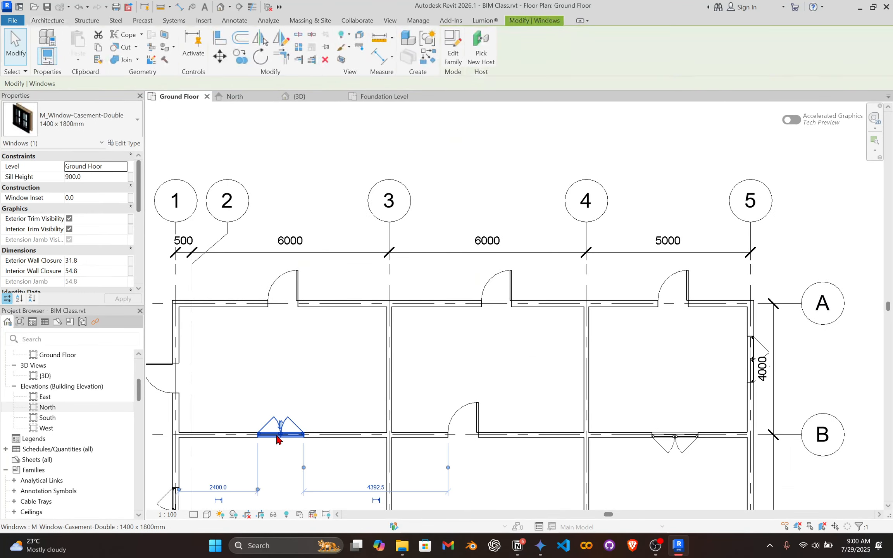
scroll(352, 353, up, 2)
scroll(439, 285, up, 2)
click(464, 286)
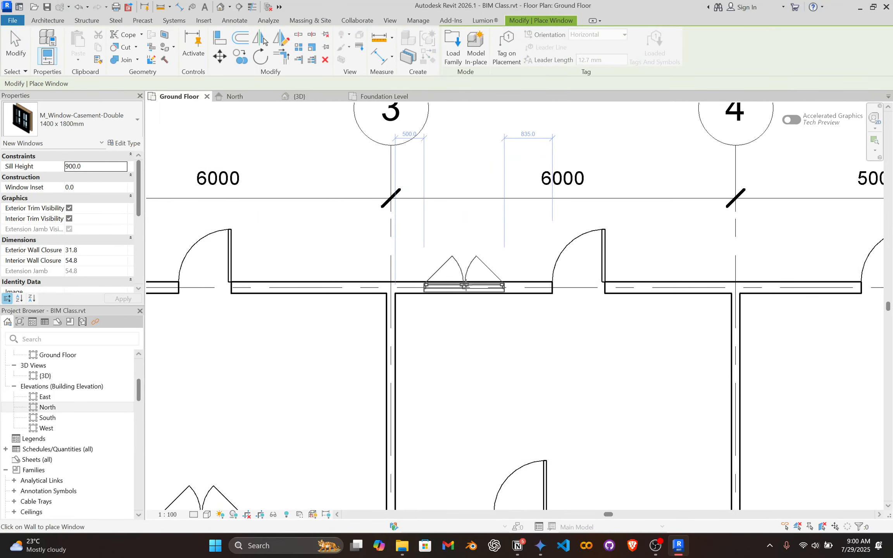
Place two more outward-opening windows in the grid A wall: one between the first door and grid 3, one about 400 mm from the grid 4 wall.
click(308, 284)
scroll(446, 281, down, 3)
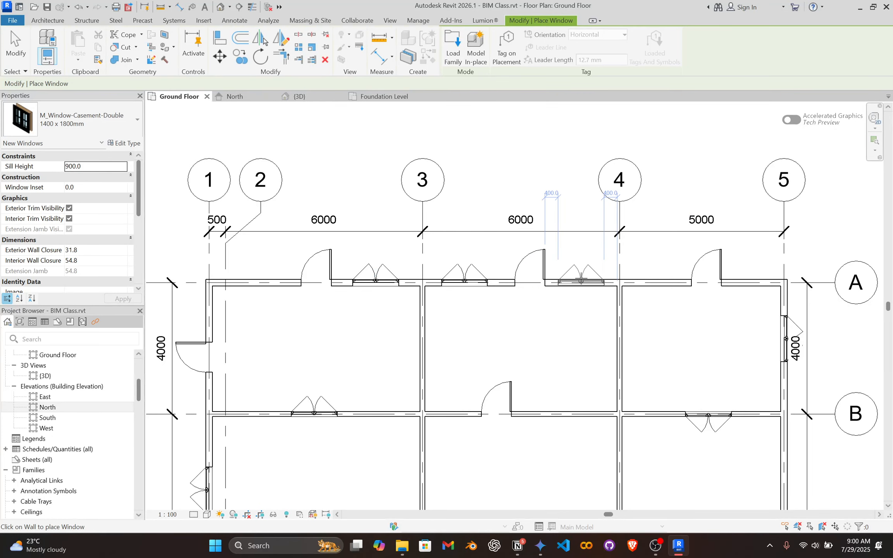
click(581, 282)
key(Escape)
key(Escape)
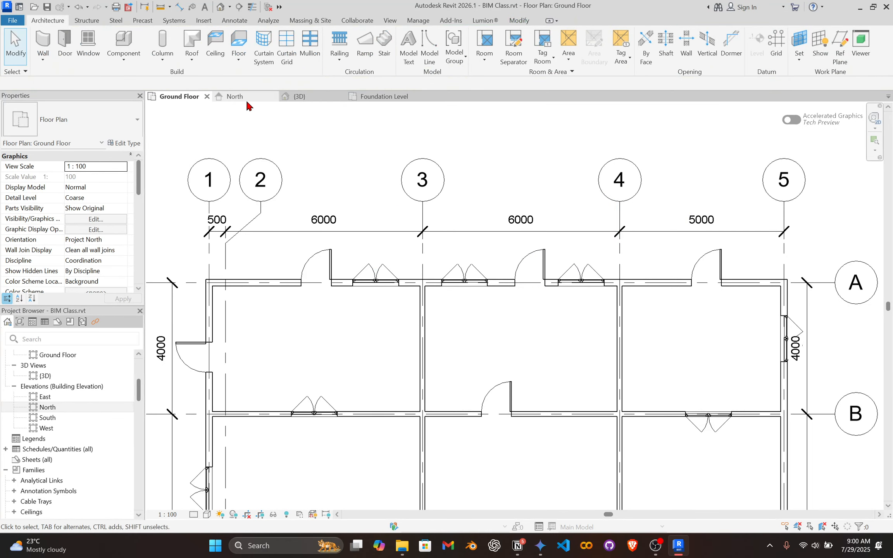
Examine the new grid A wall windows and their alignment with the doors in the North elevation.
click(246, 100)
scroll(467, 424, up, 2)
scroll(516, 323, up, 4)
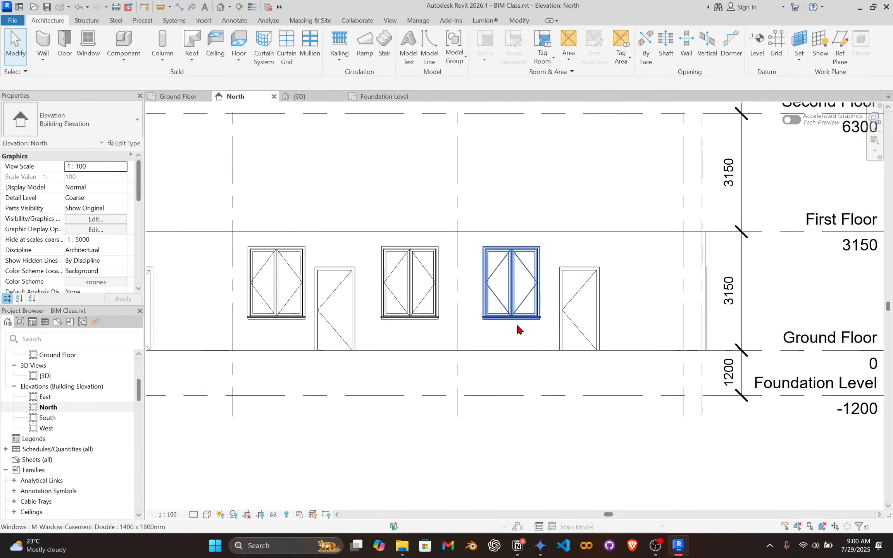
scroll(547, 310, up, 2)
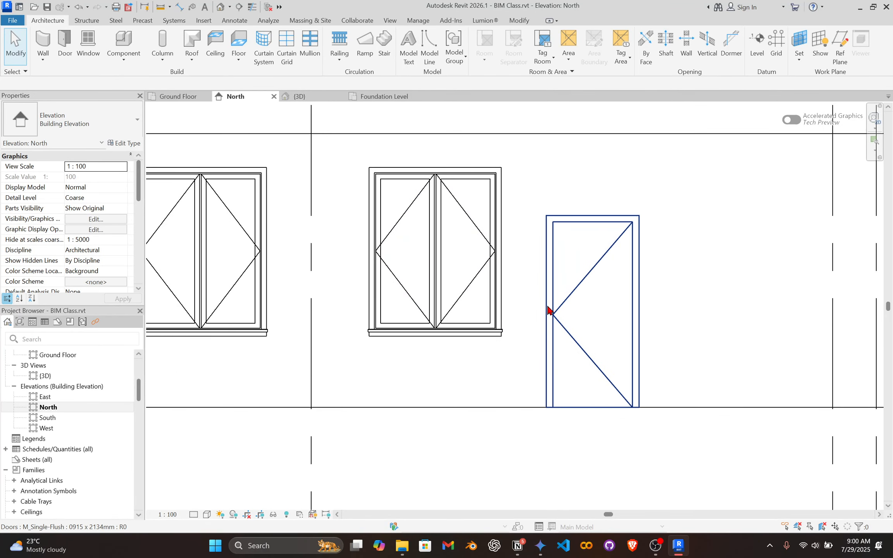
Stretch the top of the grid A wall up to the Second Floor level in the North elevation.
click(604, 309)
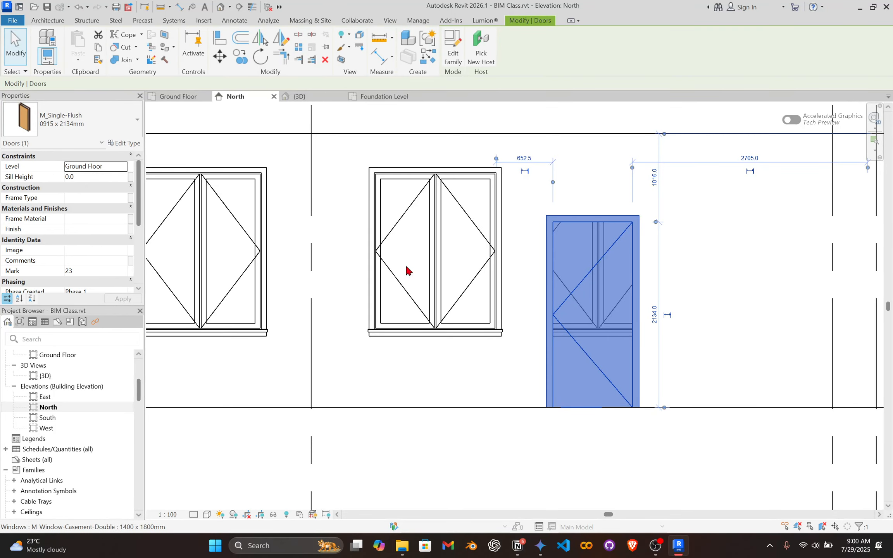
scroll(406, 273, down, 3)
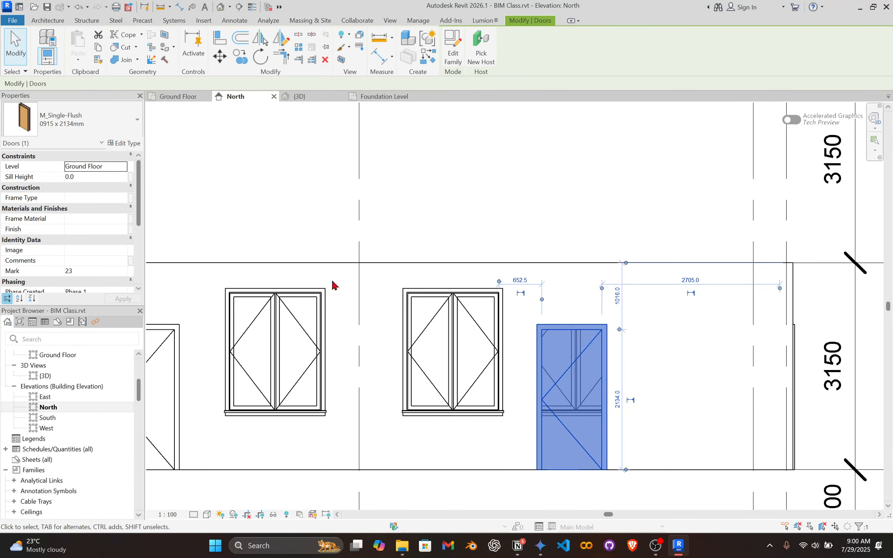
click(564, 273)
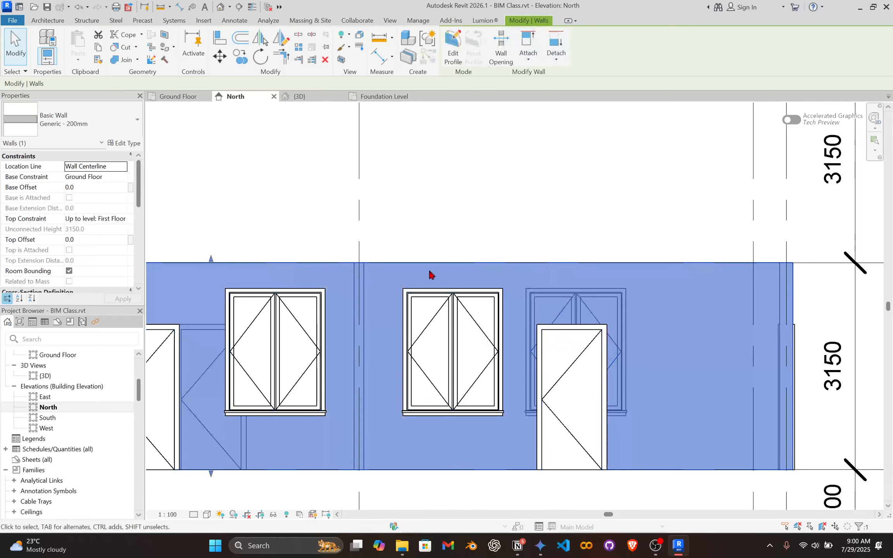
scroll(314, 269, down, 3)
middle_drag(347, 234, 462, 311)
scroll(462, 311, down, 1)
scroll(360, 384, up, 1)
drag(379, 321, 377, 192)
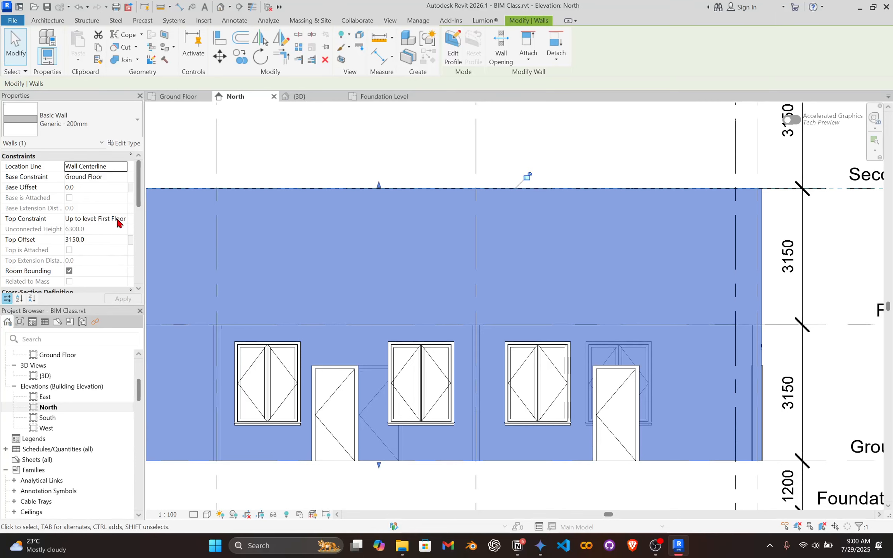
Set the grid A wall's top constraint to Second Floor and pull its top edge down to the Second Floor line.
click(124, 219)
click(113, 266)
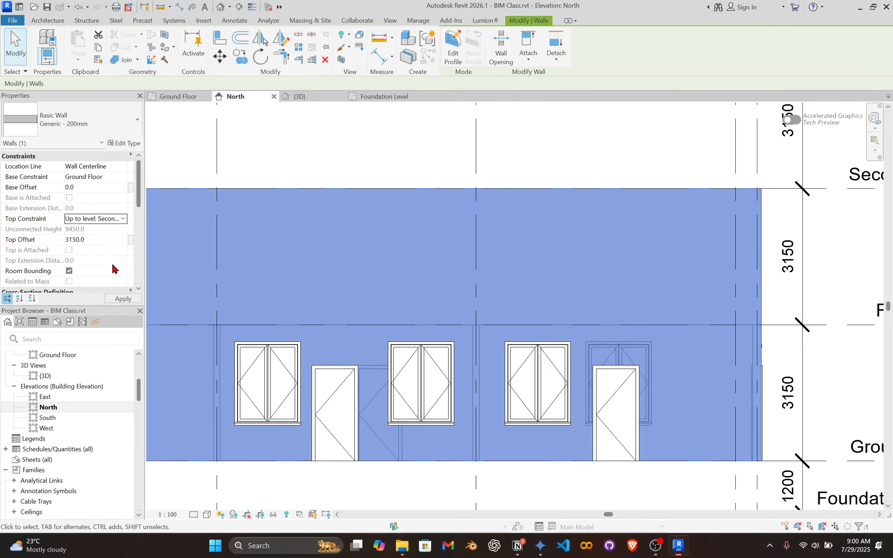
scroll(492, 275, down, 1)
middle_drag(492, 276, 472, 374)
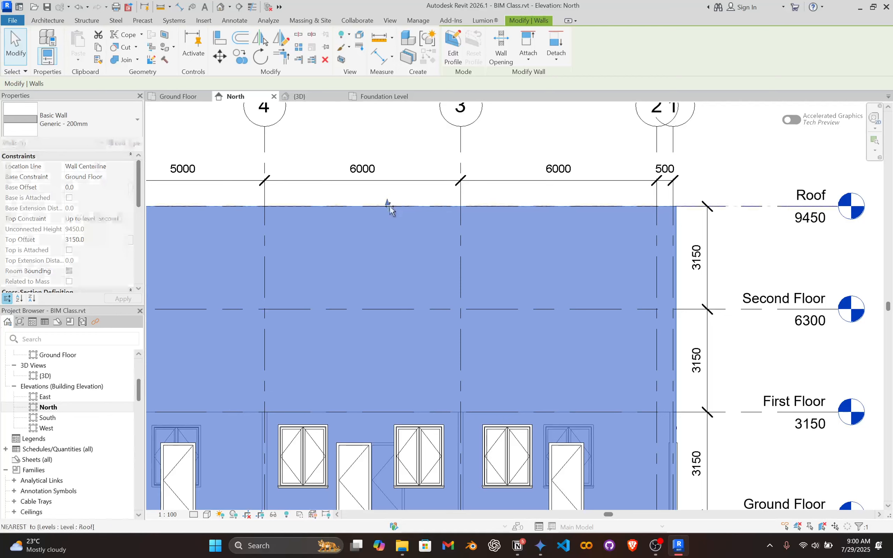
drag(389, 205, 386, 310)
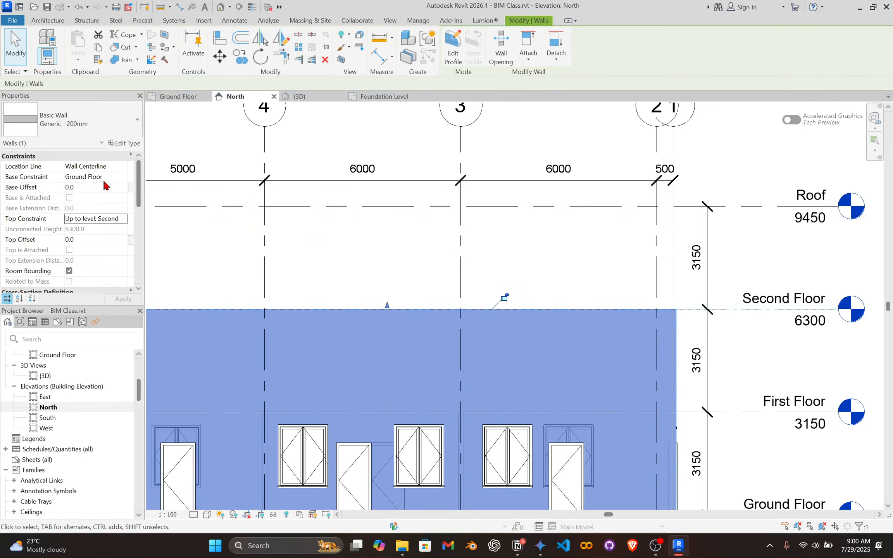
scroll(532, 299, down, 2)
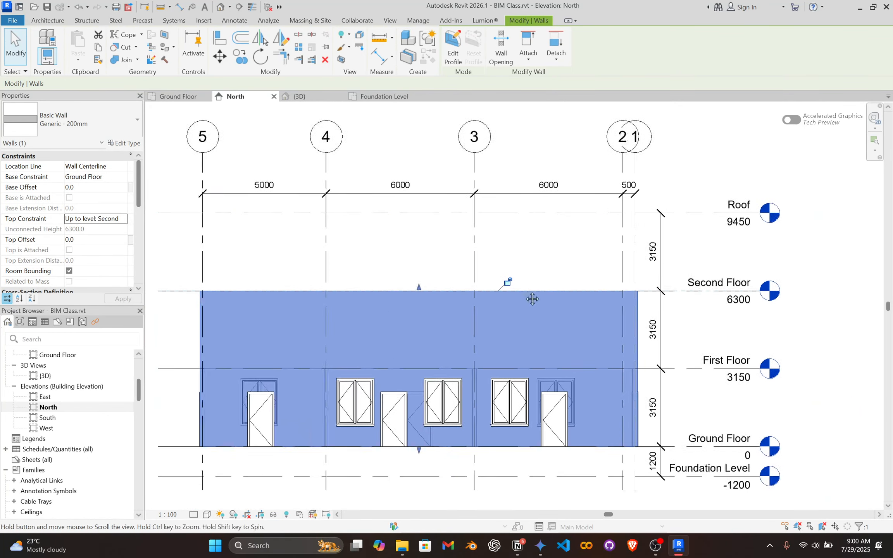
Set the level of the door between grids 2 and 3 to First Floor and return it to Ground Floor.
scroll(568, 269, up, 2)
key(Escape)
scroll(554, 390, up, 2)
click(554, 390)
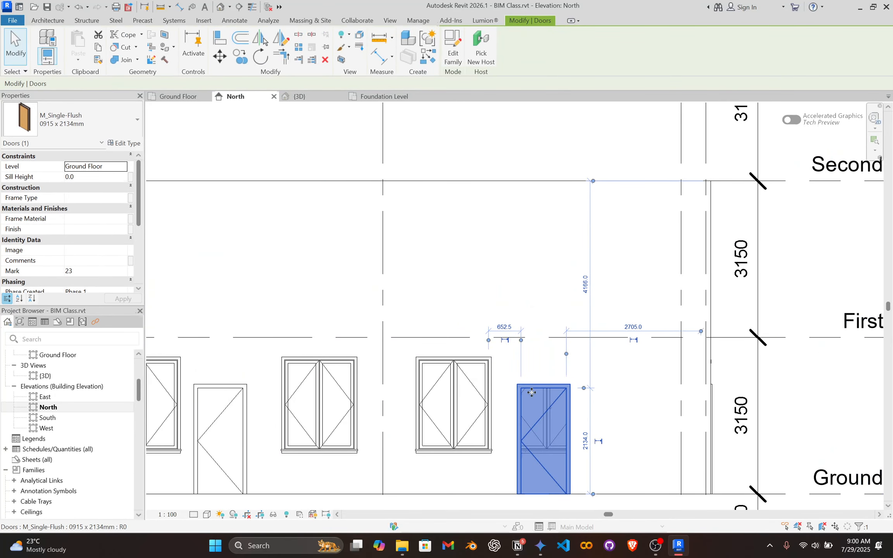
click(122, 169)
click(122, 170)
click(95, 194)
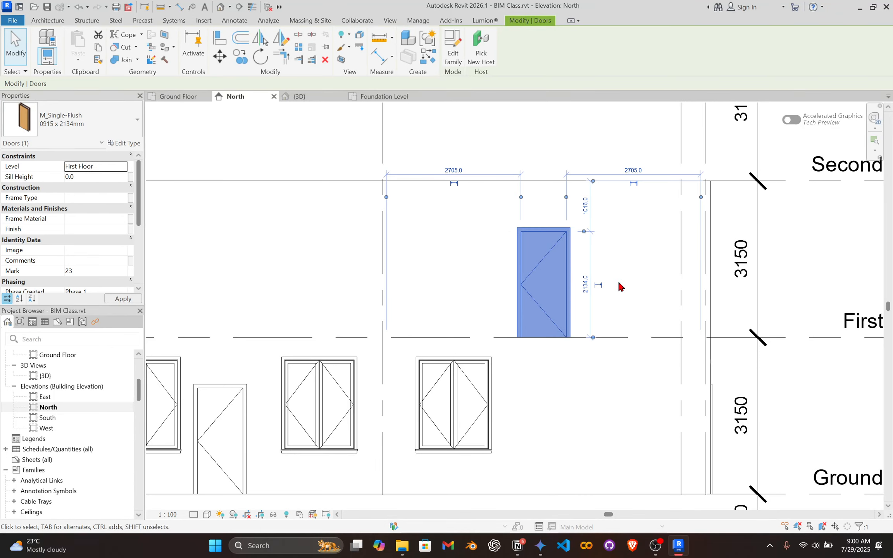
click(126, 169)
click(93, 183)
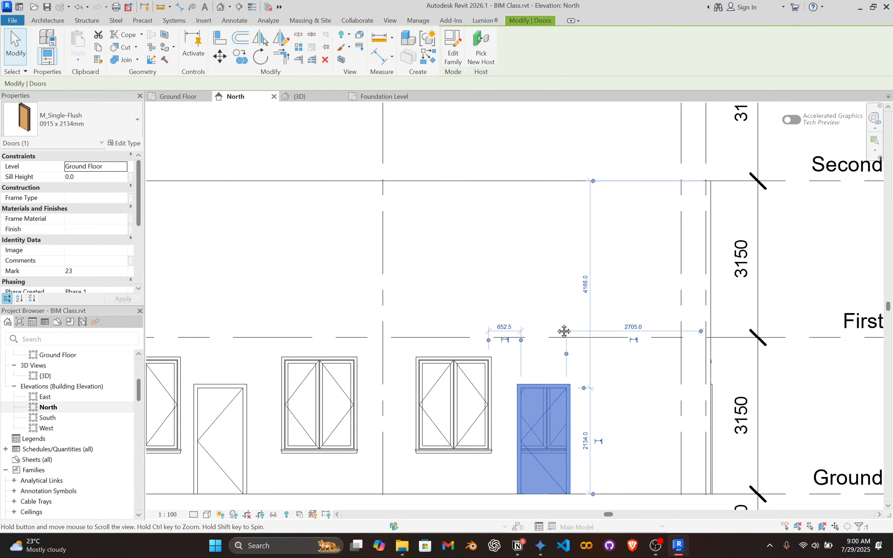
Set the grid A wall's top constraint back to First Floor.
middle_drag(564, 332, 539, 304)
click(503, 165)
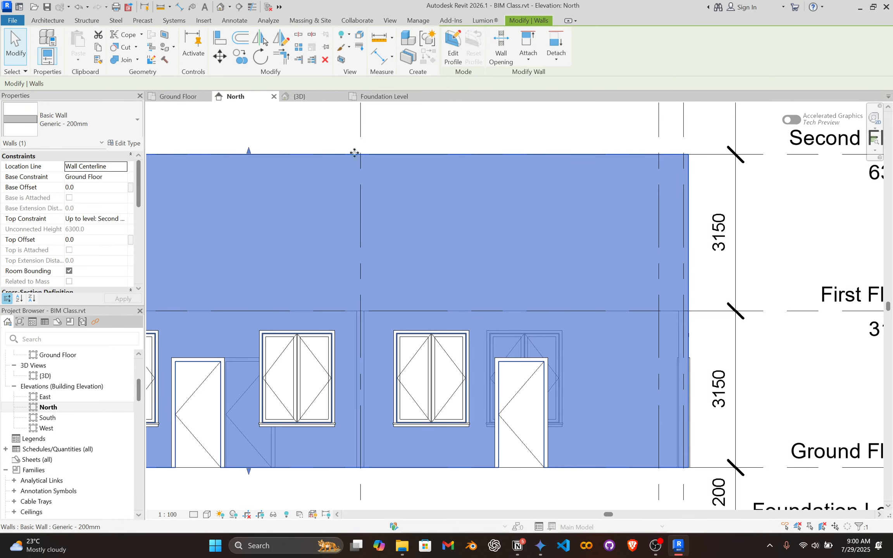
click(124, 220)
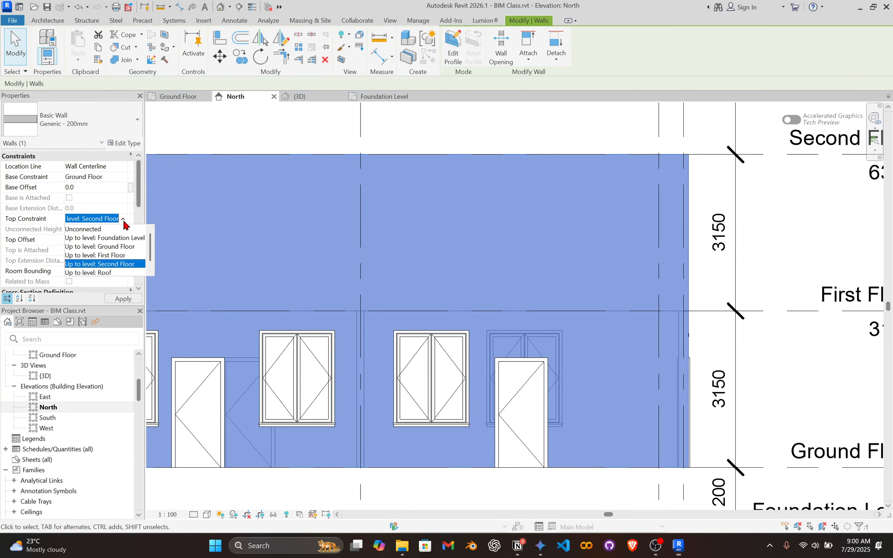
click(104, 256)
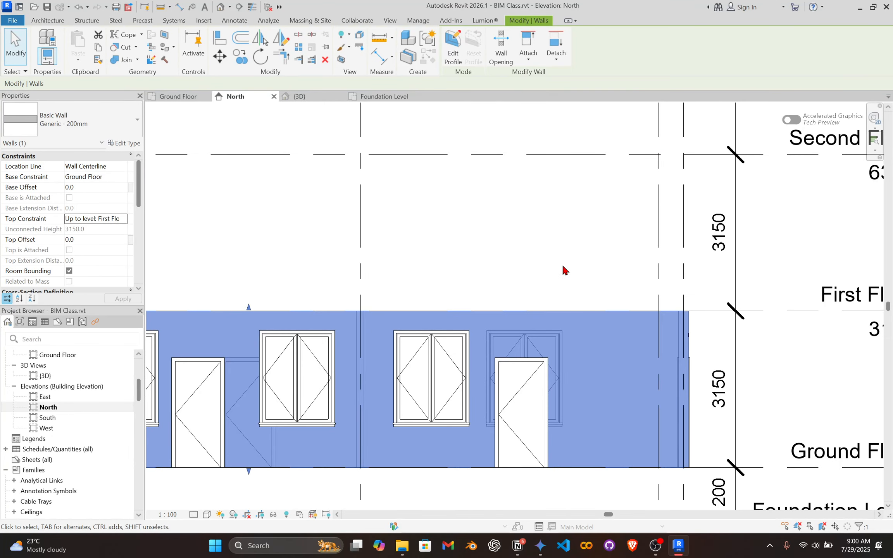
click(564, 270)
Set the sill height of the door between grids 2 and 3 to 500 mm.
middle_drag(514, 333, 514, 299)
click(514, 302)
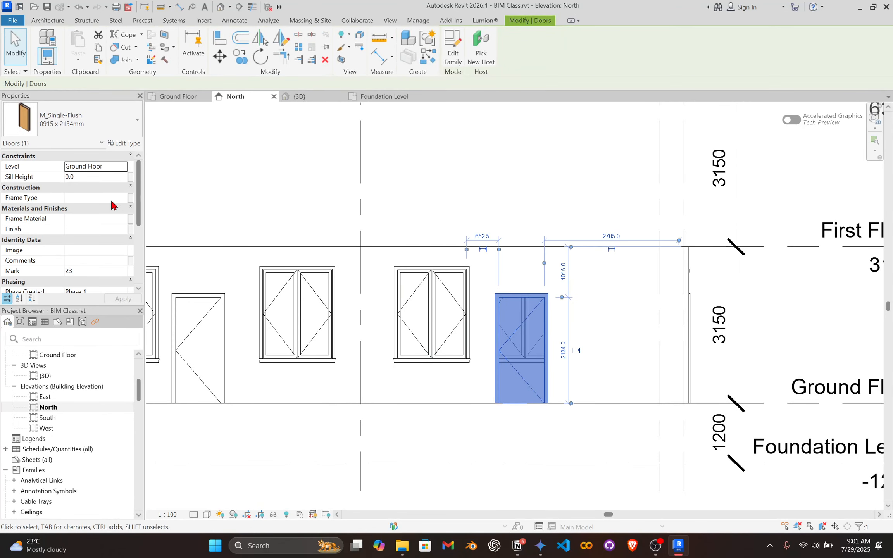
click(95, 178)
scroll(478, 425, up, 3)
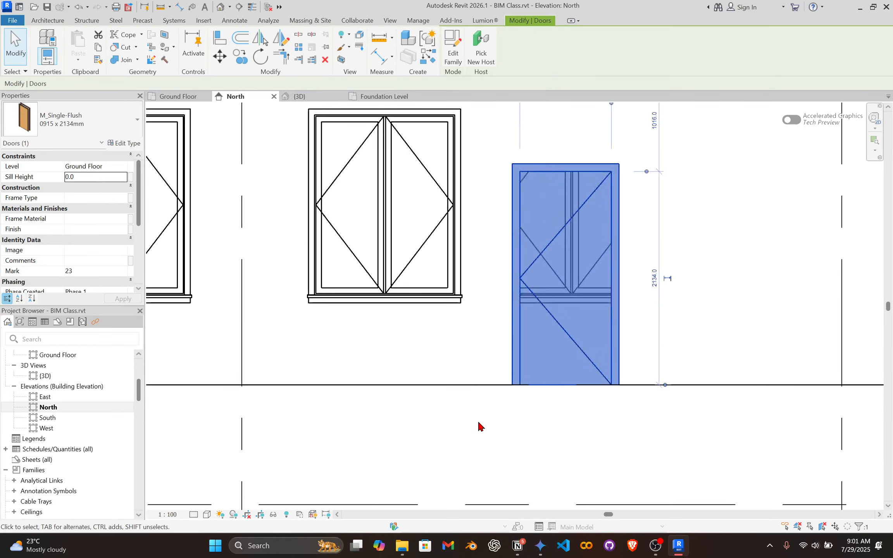
middle_drag(574, 401, 512, 391)
scroll(550, 375, up, 2)
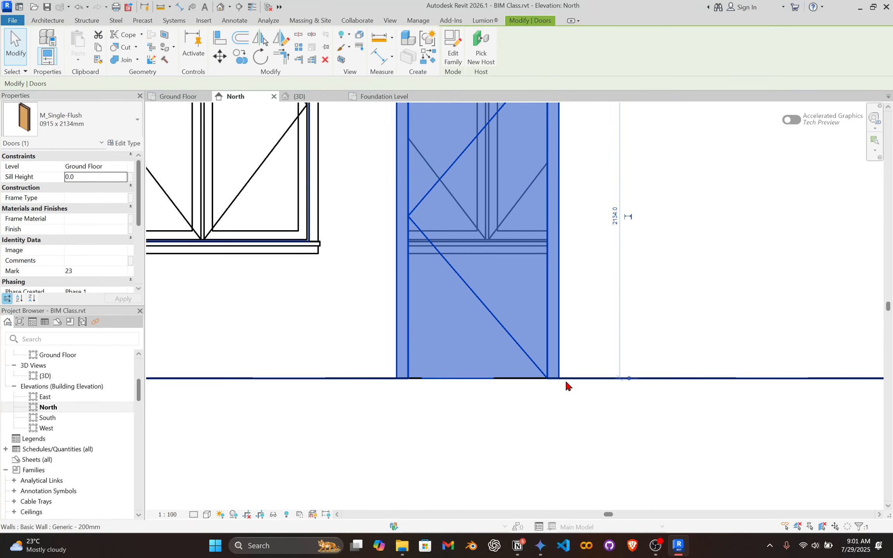
scroll(558, 376, down, 2)
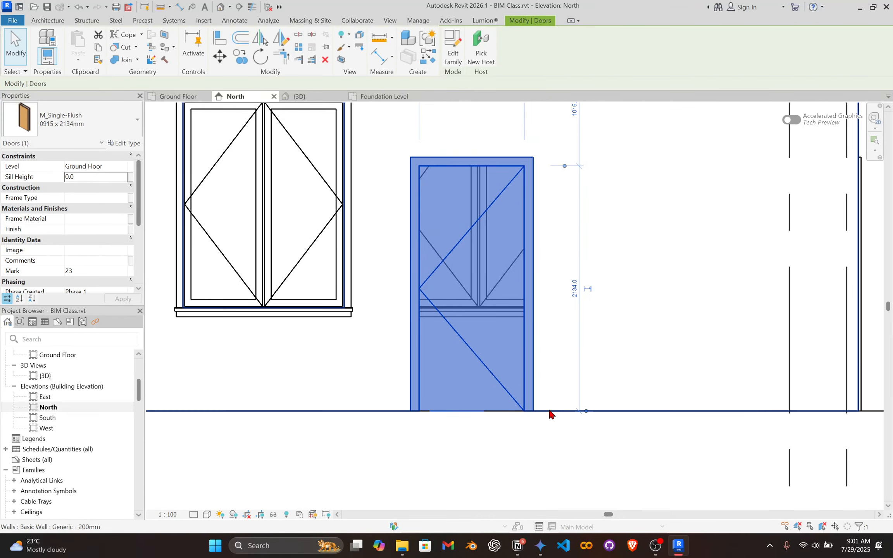
scroll(484, 396, down, 4)
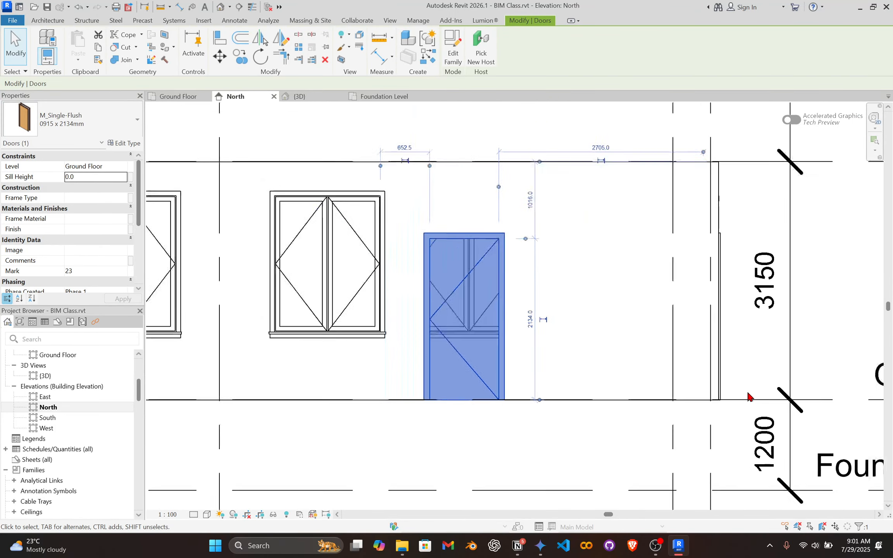
scroll(443, 390, up, 3)
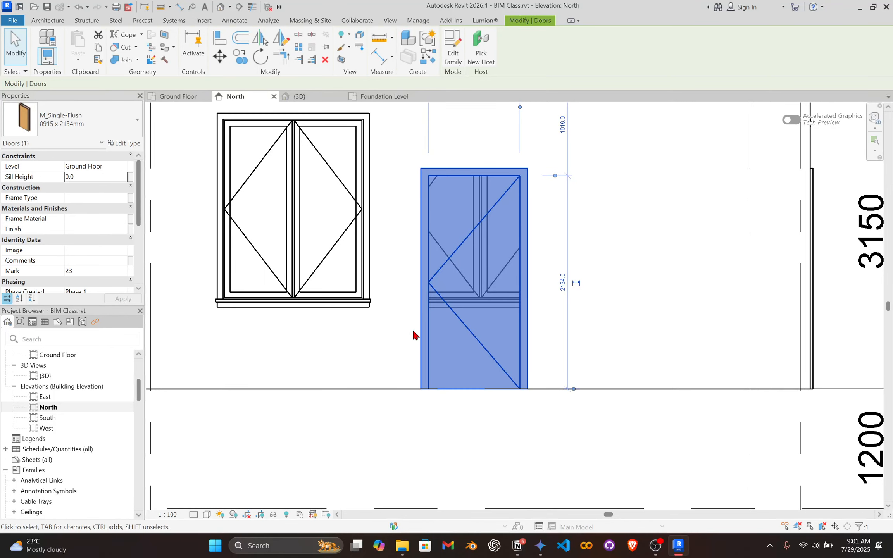
scroll(403, 349, down, 2)
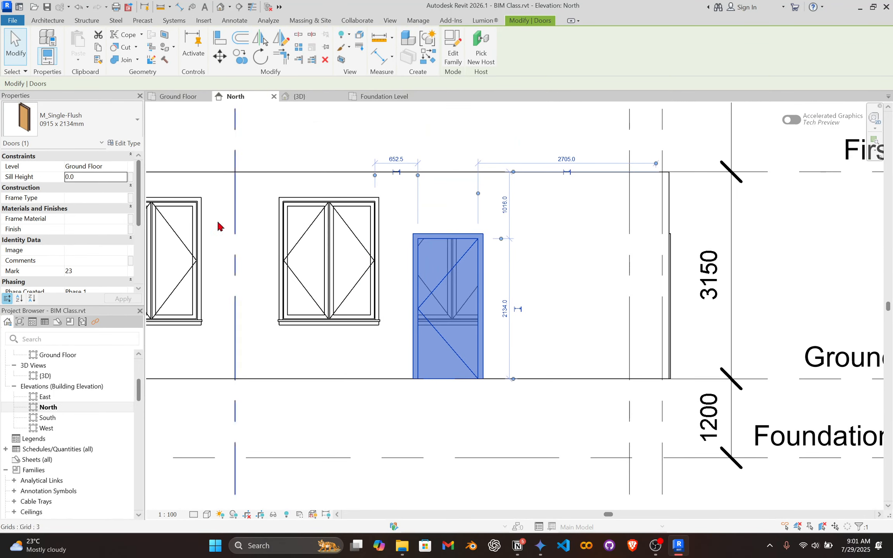
click(99, 177)
text(500)
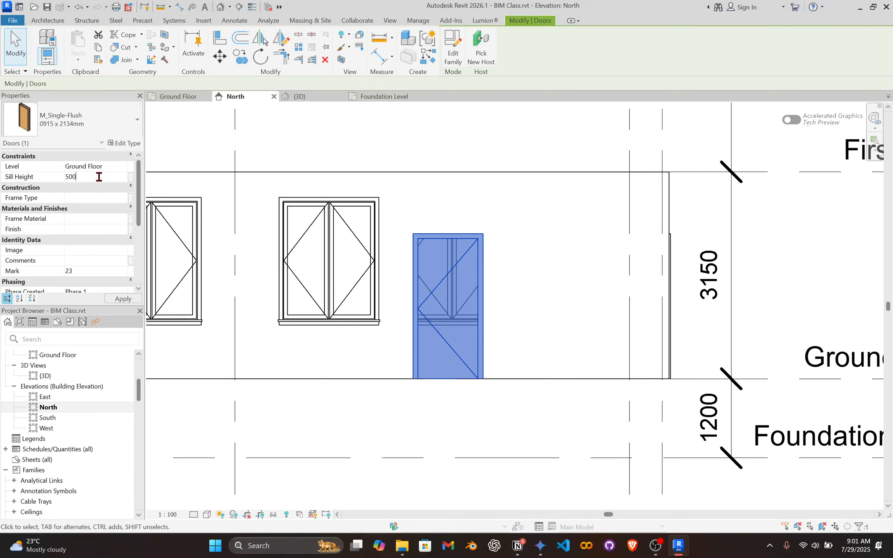
Add an aligned dimension from the Ground Floor line to the door's bottom edge, placed beside the door.
scroll(476, 362, up, 2)
middle_drag(462, 344, 454, 365)
key(d)
key(i)
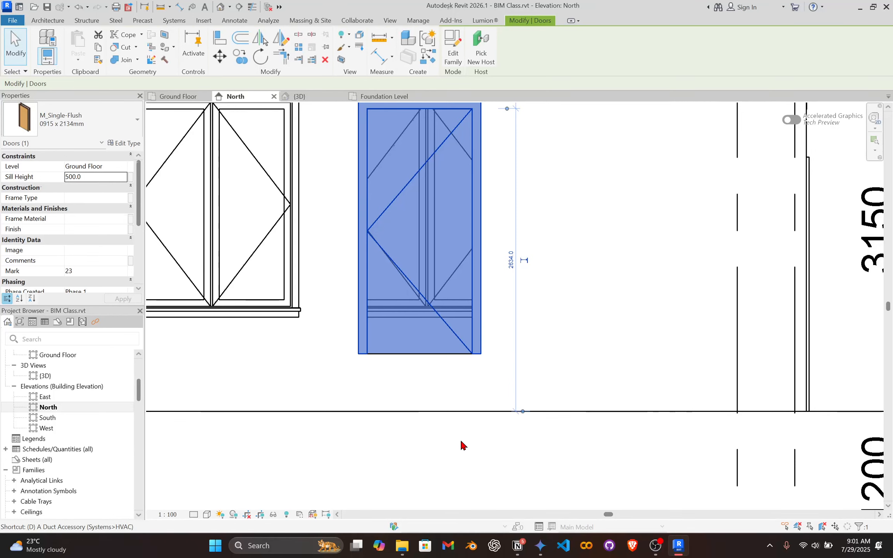
click(434, 410)
click(391, 354)
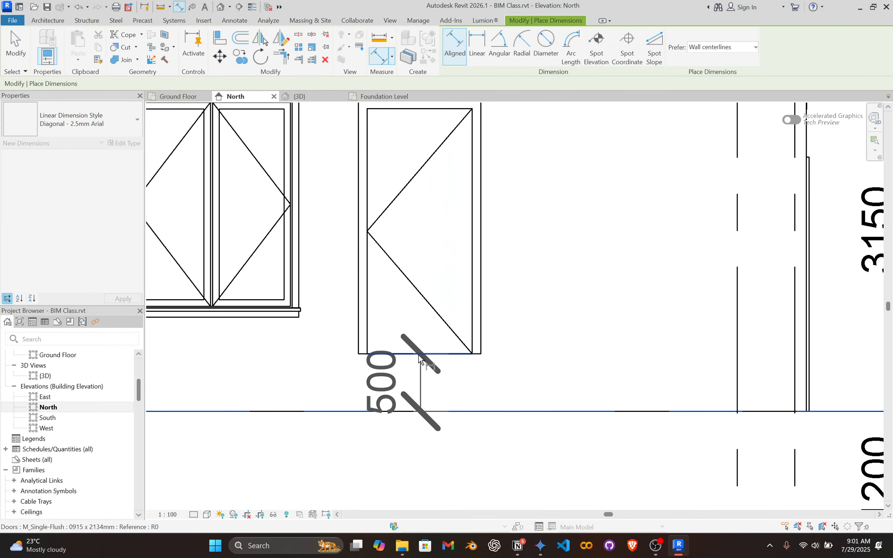
click(289, 377)
key(Escape)
key(Escape)
Examine the raised door's bottom edge and sill height against the Ground Floor line.
scroll(475, 364, down, 4)
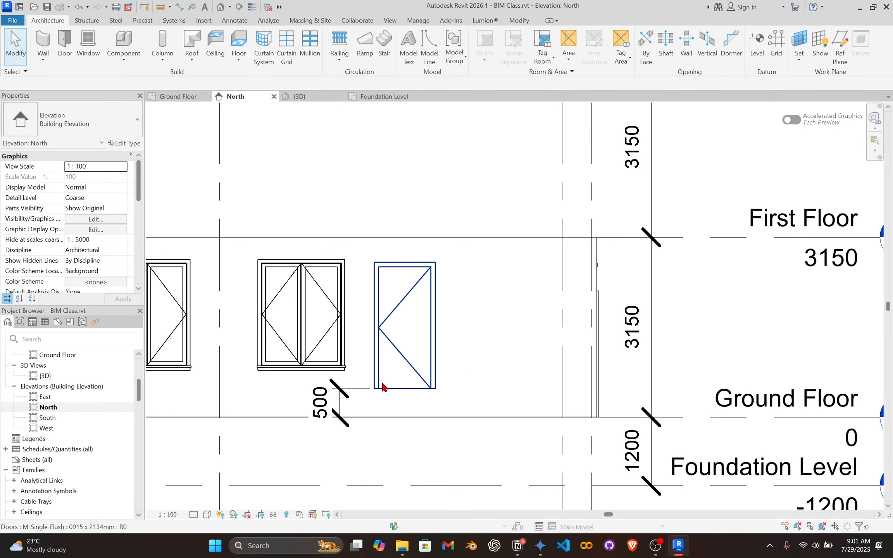
scroll(368, 389, up, 1)
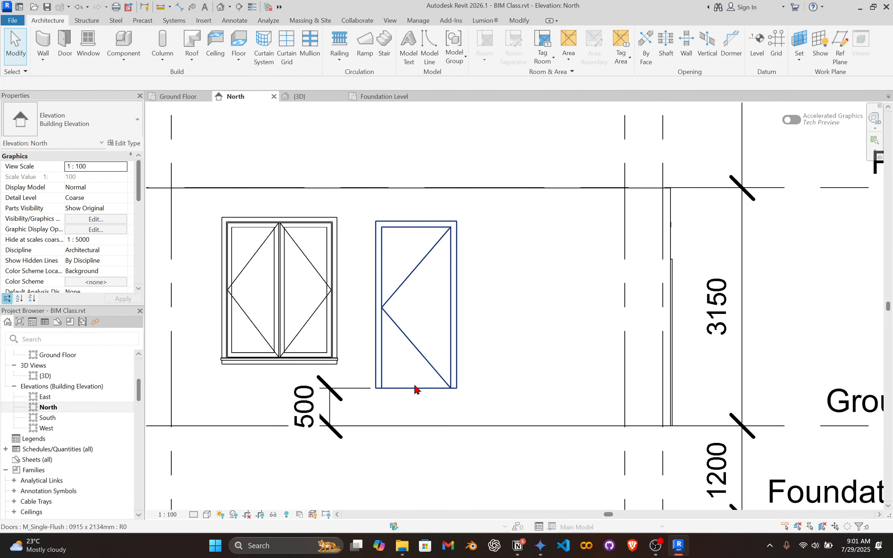
click(418, 388)
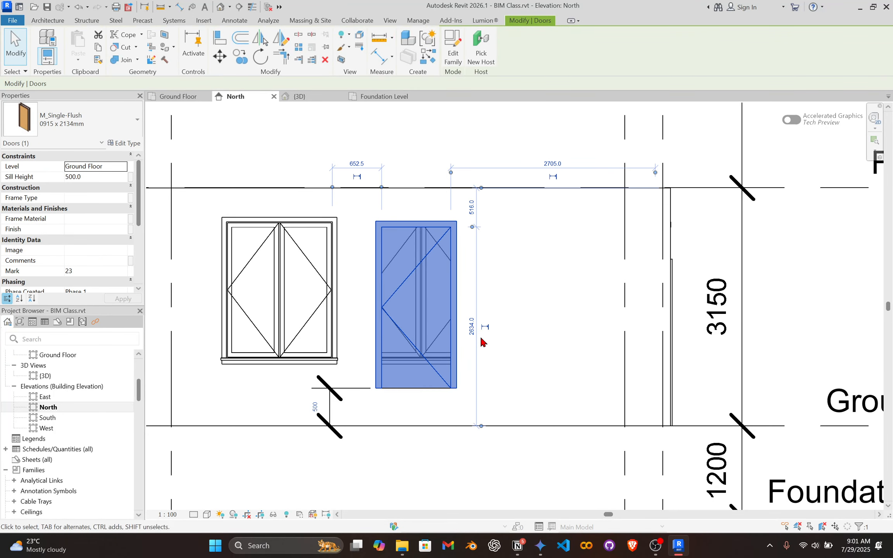
click(445, 448)
click(442, 386)
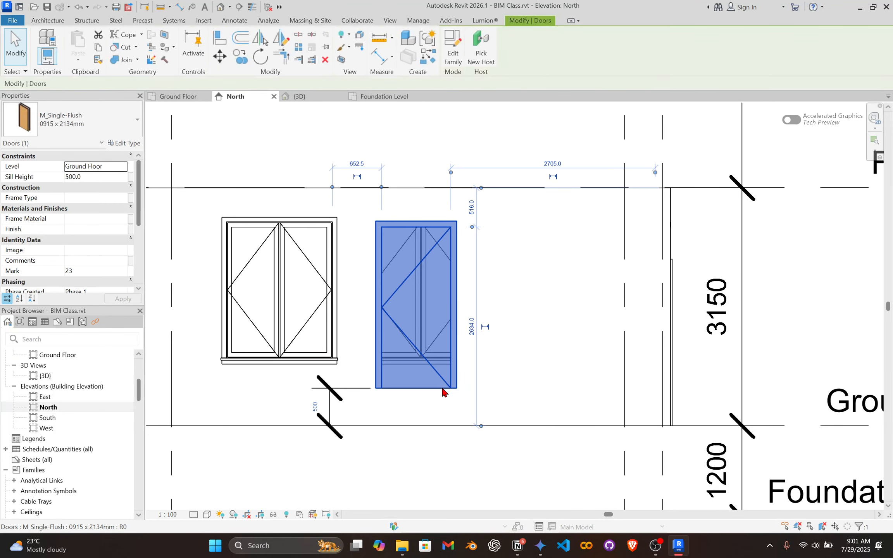
scroll(371, 465, up, 1)
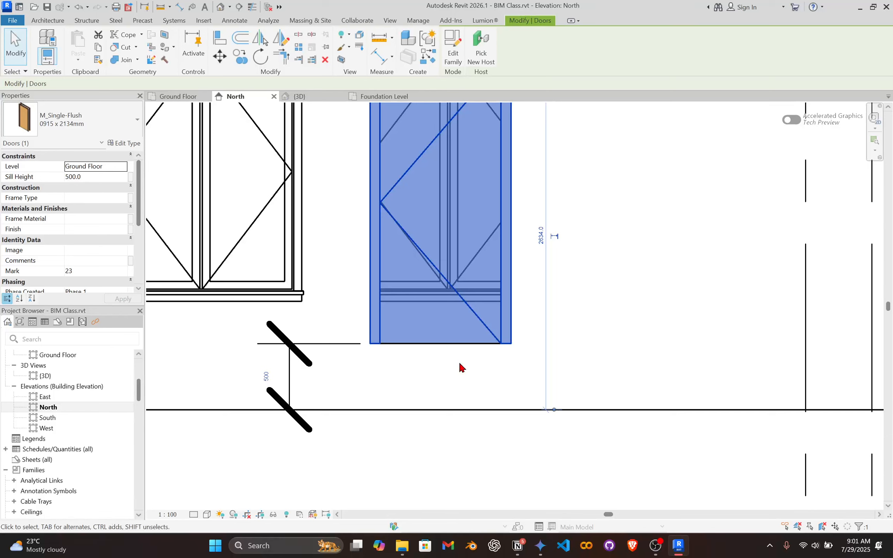
Set the raised single-flush door's sill height to 450 mm.
click(417, 370)
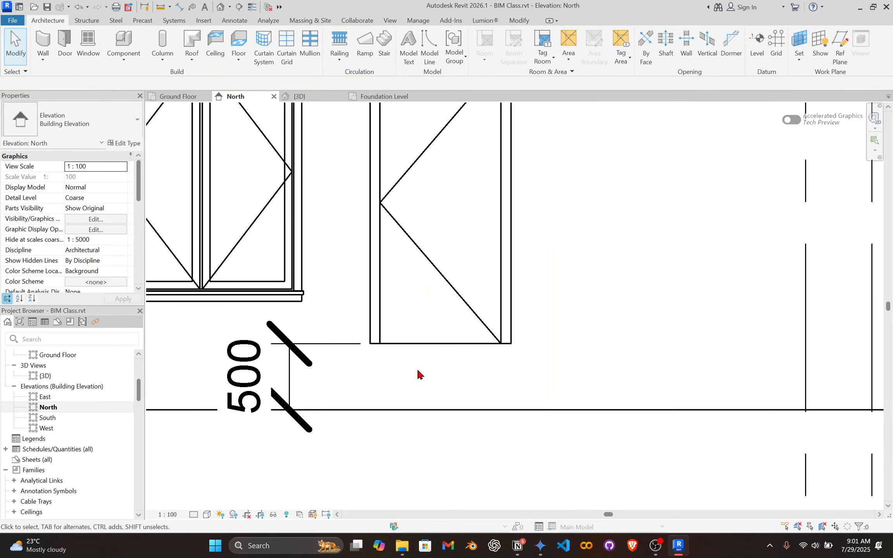
click(432, 346)
click(452, 437)
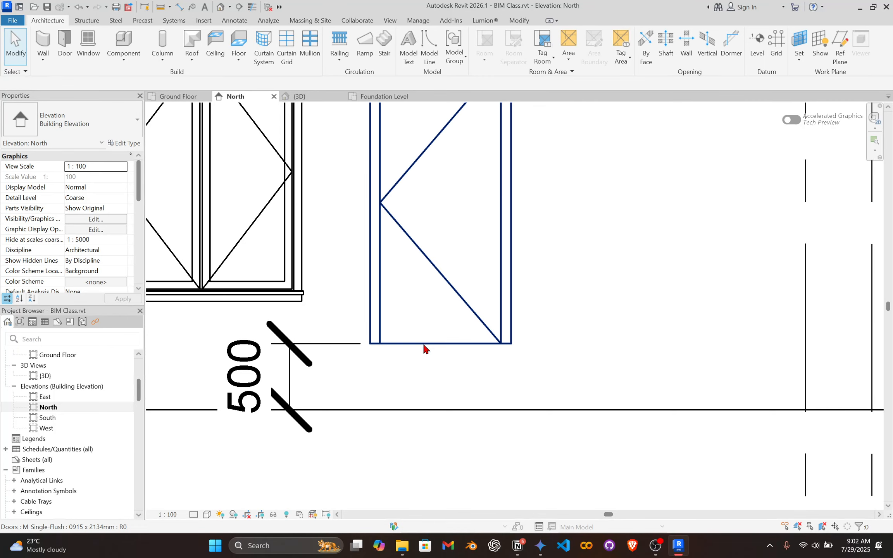
click(403, 343)
click(114, 176)
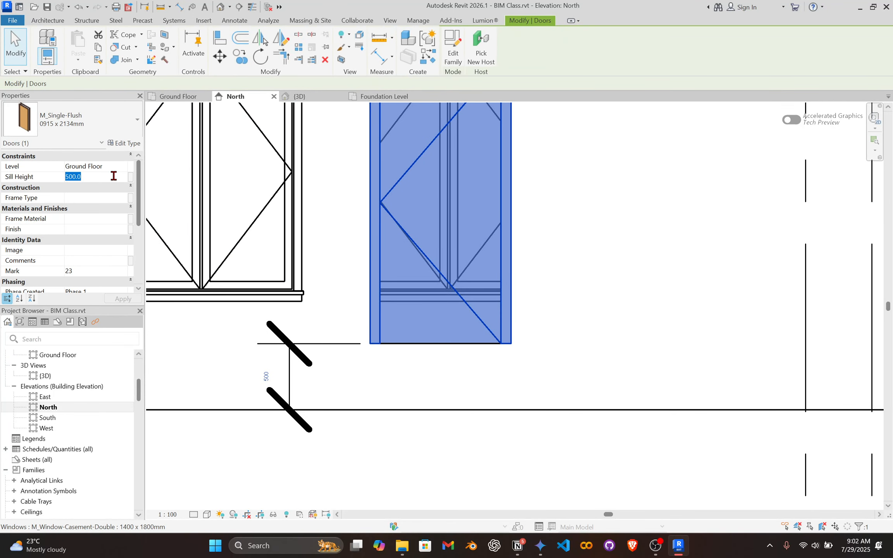
text(450)
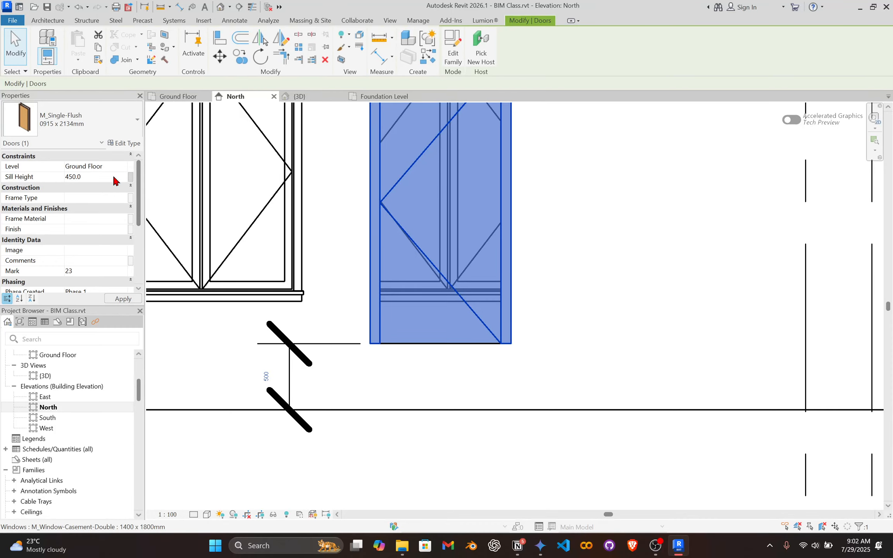
scroll(474, 326, down, 2)
click(435, 382)
scroll(446, 298, down, 1)
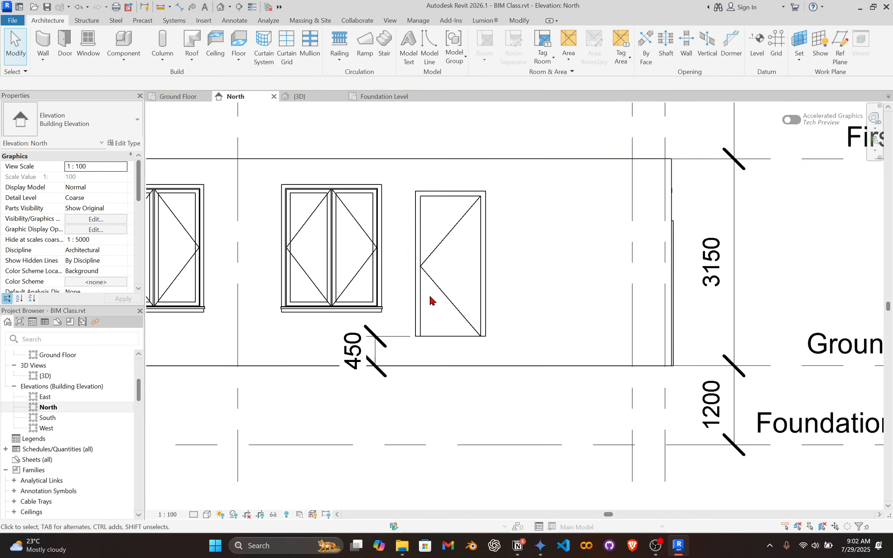
Set the sill height of the middle double casement window, between the two doors, to 500 mm.
middle_drag(423, 310, 598, 307)
scroll(405, 312, up, 2)
click(404, 313)
scroll(368, 310, down, 1)
scroll(430, 312, up, 1)
click(474, 273)
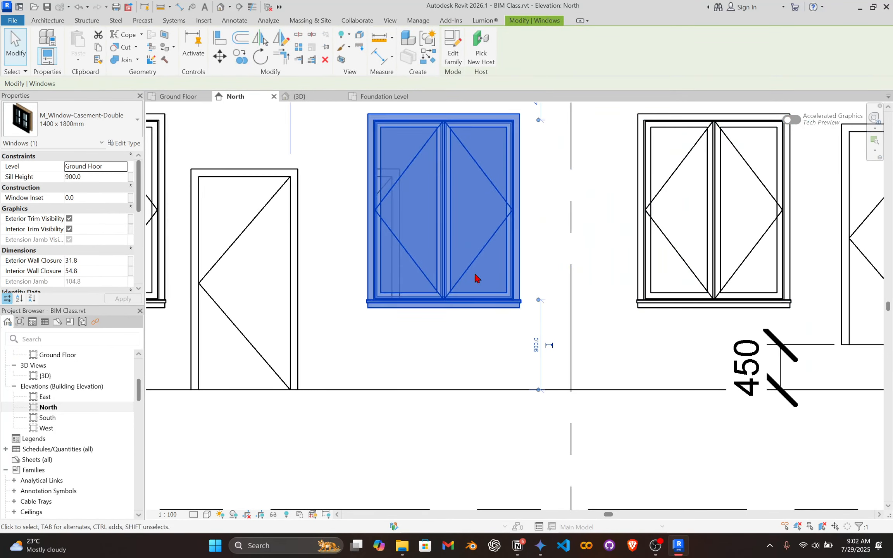
middle_drag(447, 278, 423, 309)
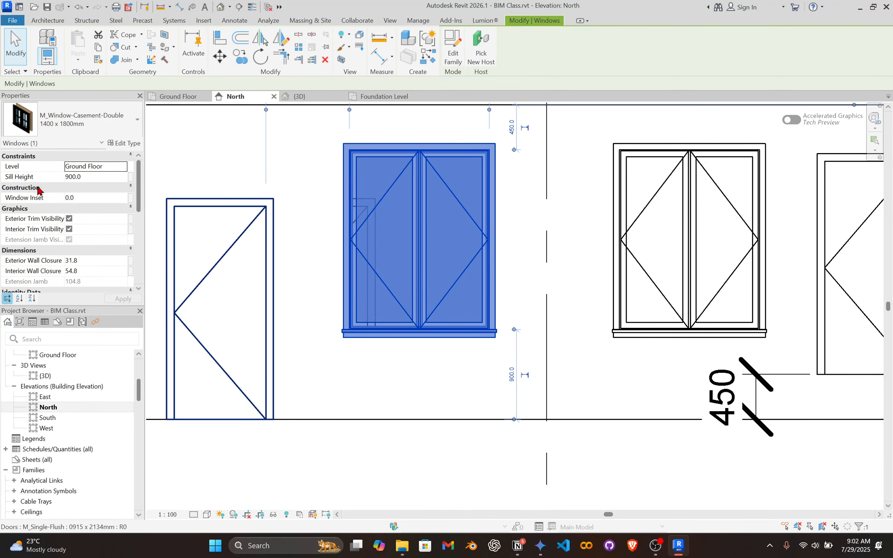
scroll(365, 240, down, 3)
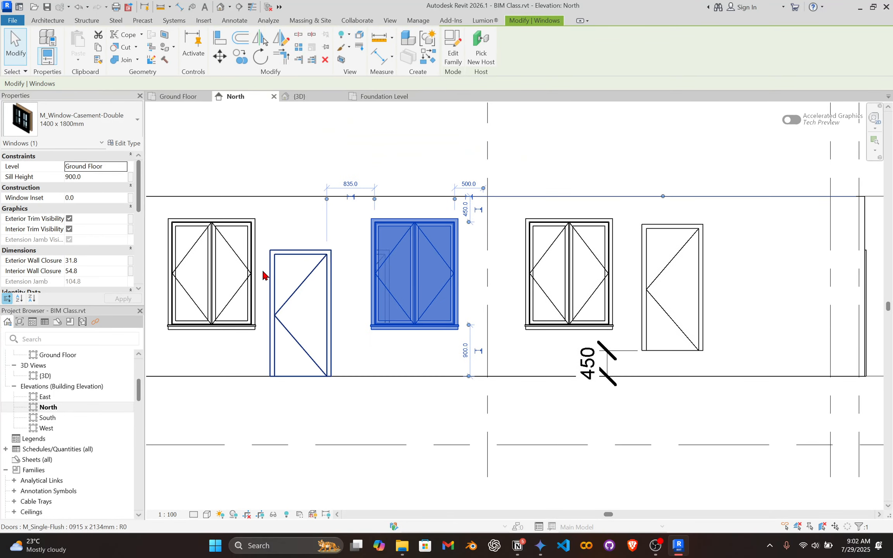
click(94, 179)
text(500)
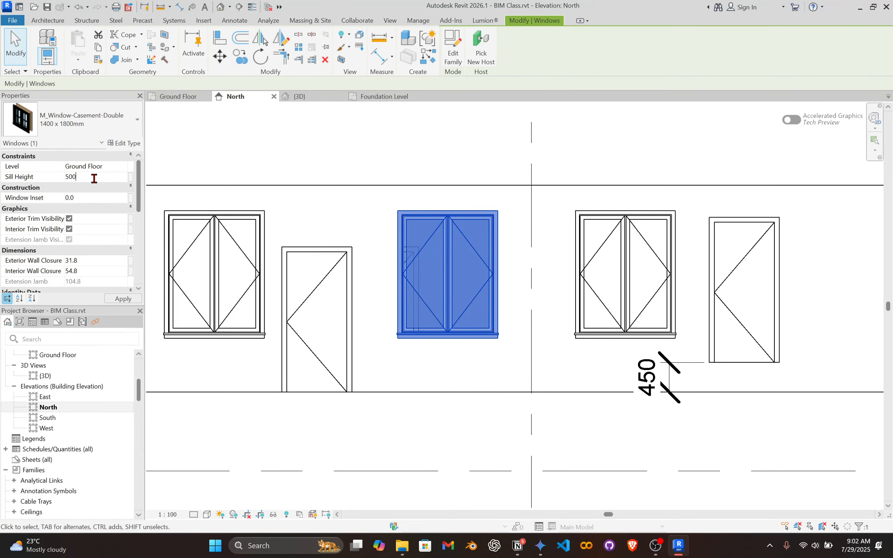
key(Return)
scroll(446, 341, up, 4)
scroll(491, 291, down, 3)
middle_drag(488, 294, 460, 297)
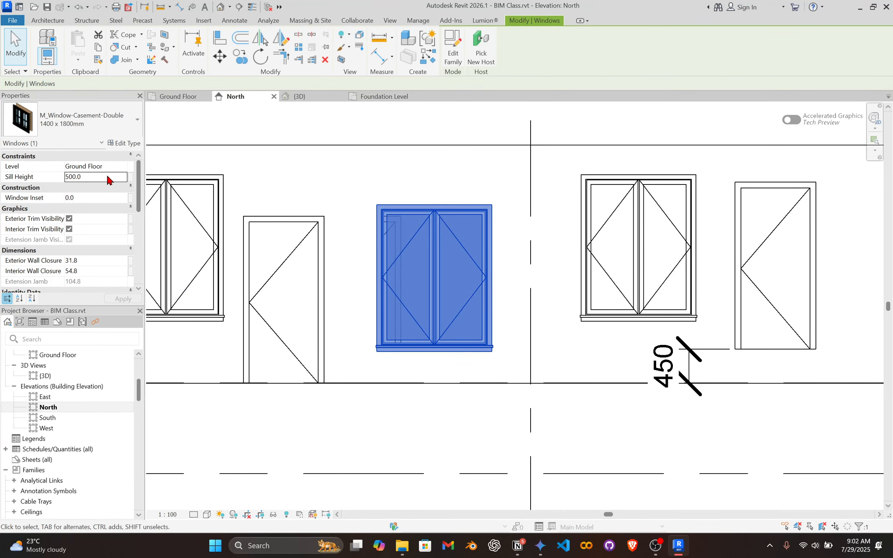
Set the middle casement window's sill height to 1000 mm.
click(130, 185)
click(175, 266)
click(443, 279)
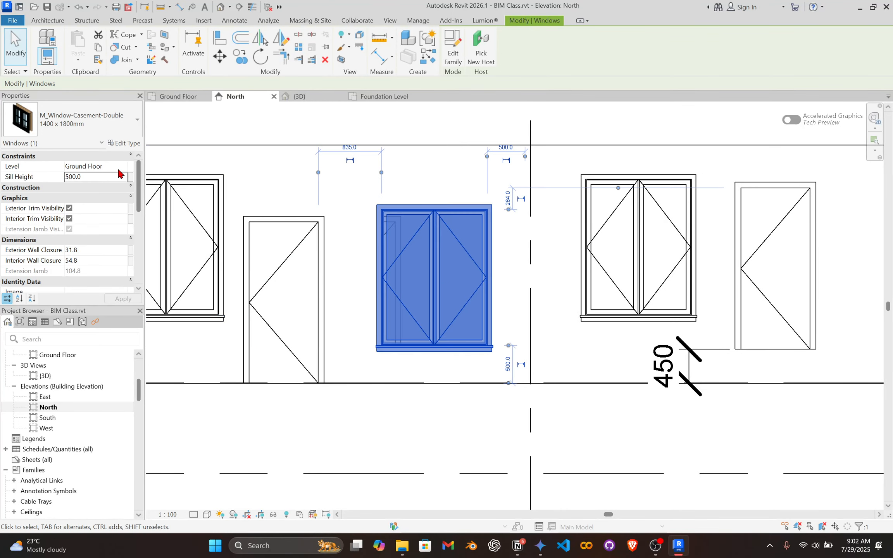
click(85, 177)
drag(84, 178, 51, 190)
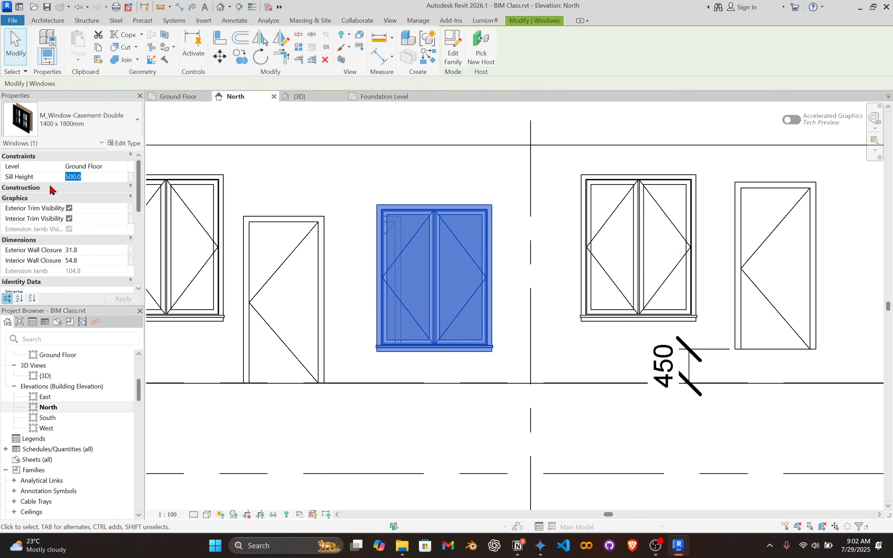
text(1000)
key(Return)
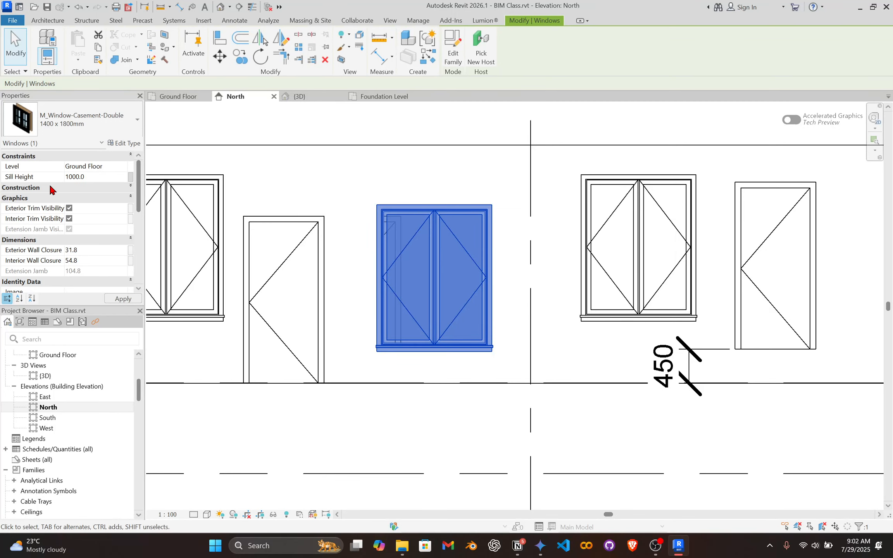
scroll(423, 240, down, 2)
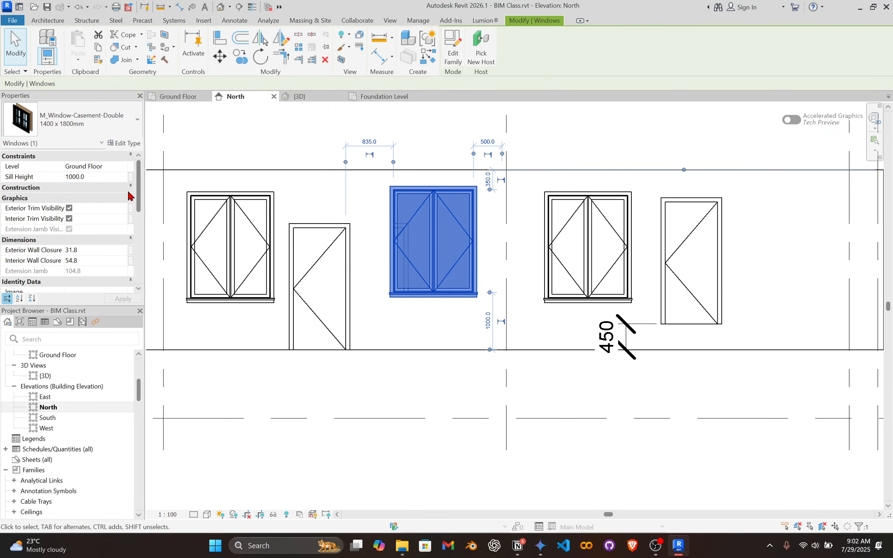
Examine the middle window's instance properties and its type's construction, material, dimension and identity parameters.
scroll(74, 264, down, 3)
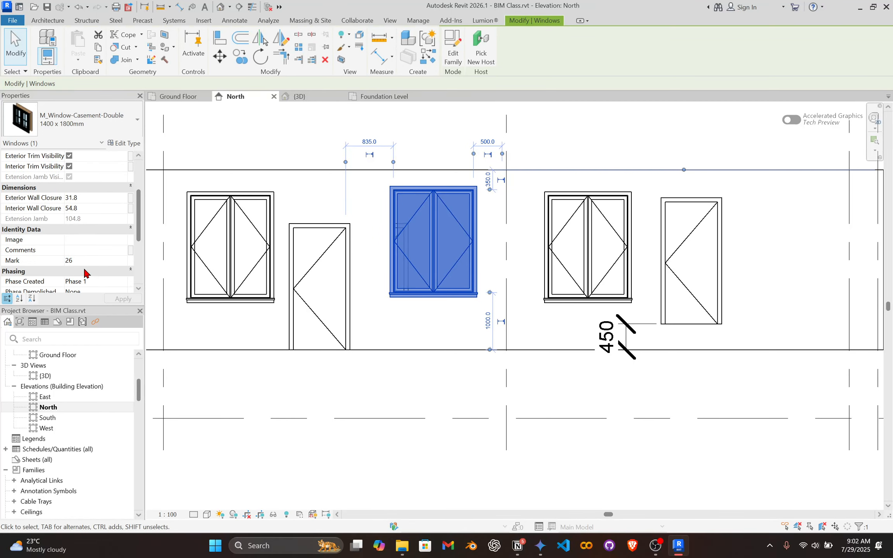
scroll(112, 219, up, 3)
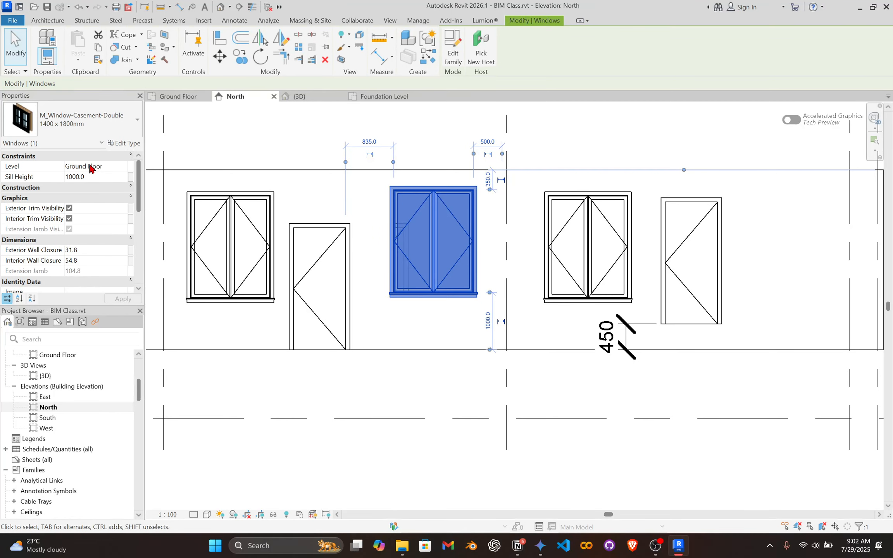
click(125, 143)
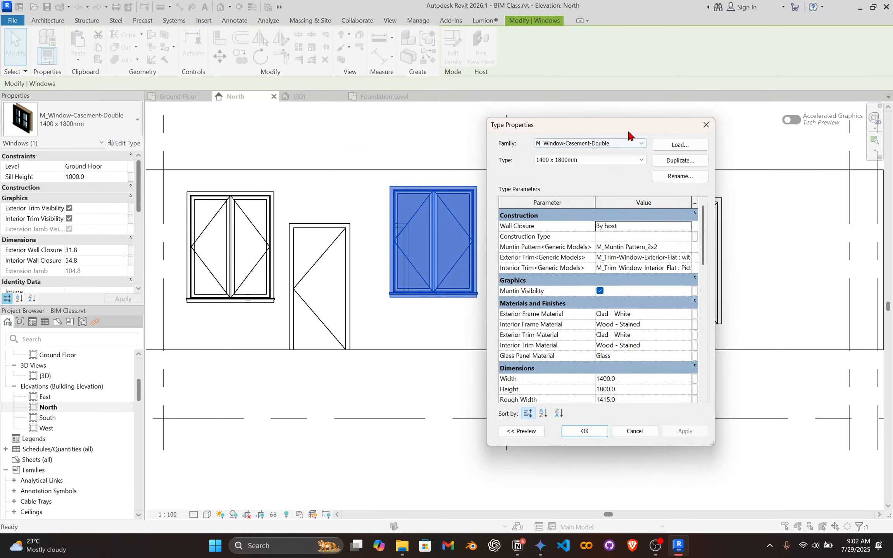
drag(627, 131, 216, 128)
scroll(232, 327, down, 1)
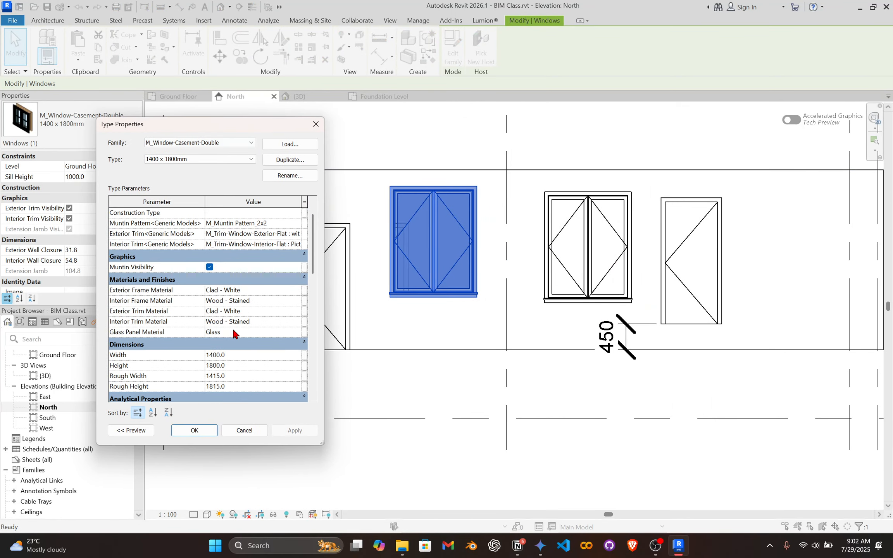
scroll(232, 322, down, 1)
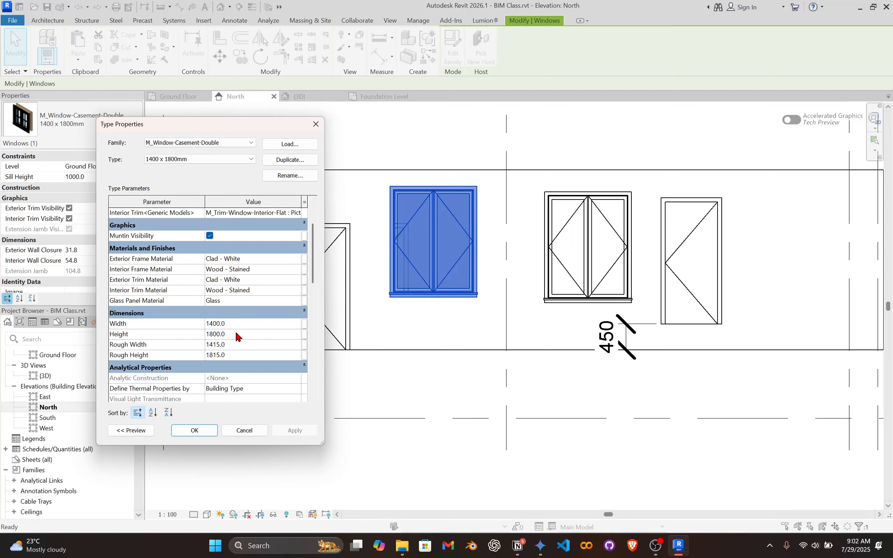
scroll(232, 333, down, 3)
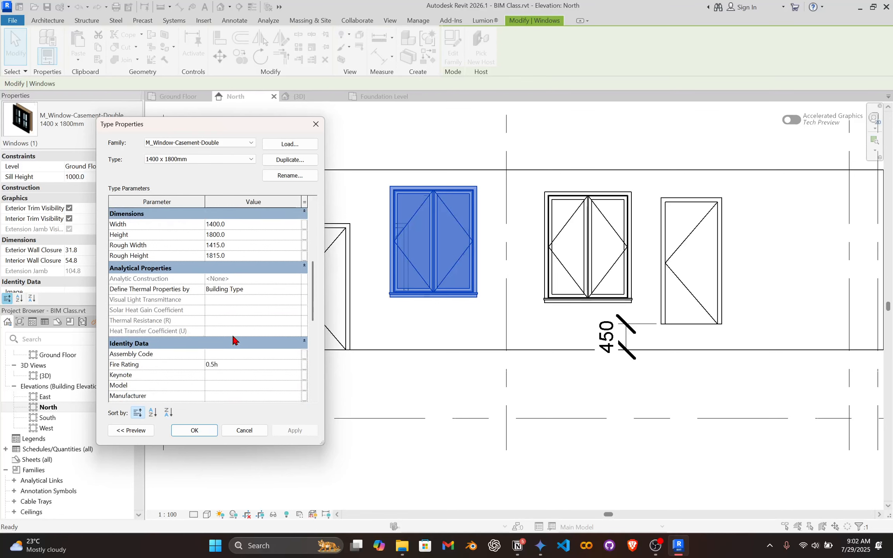
scroll(222, 358, down, 2)
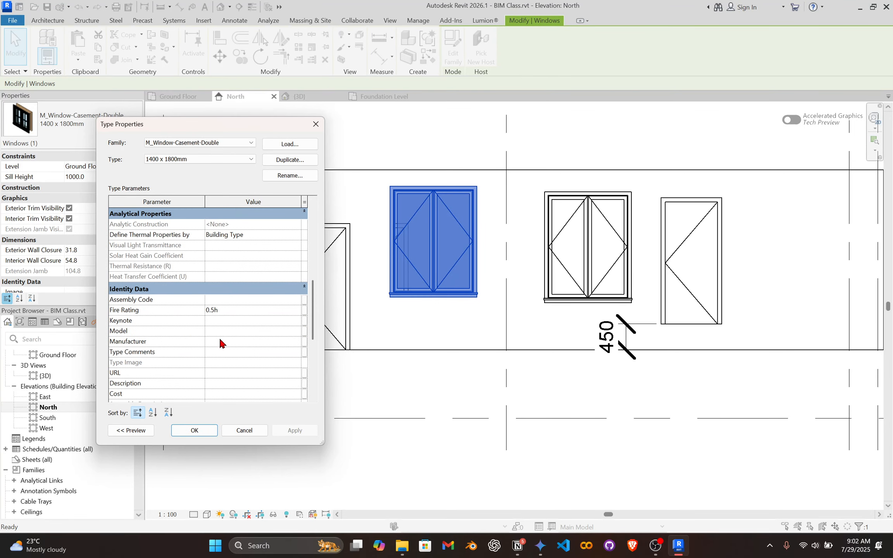
scroll(218, 337, up, 4)
scroll(217, 309, up, 2)
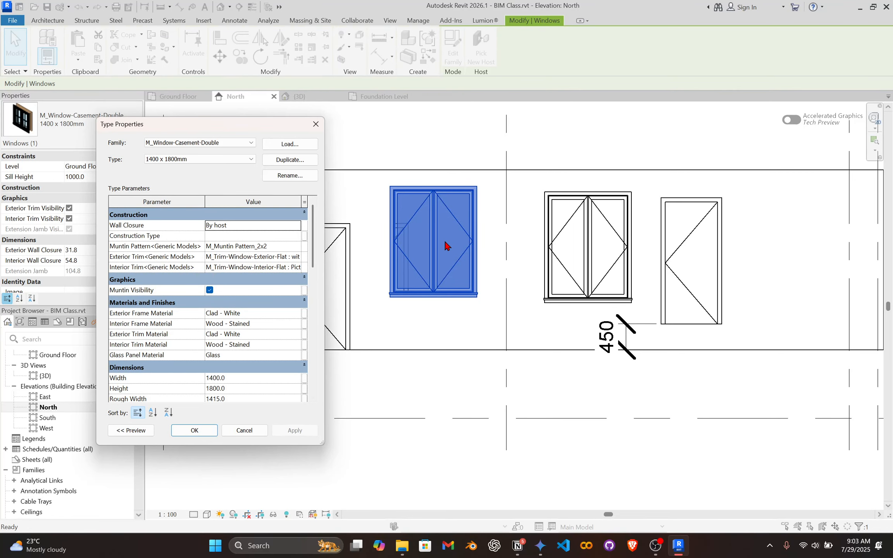
Duplicate the middle window's 1400 x 1800mm type under the name 1800 x 1800mm.
drag(281, 132, 668, 134)
scroll(656, 361, down, 2)
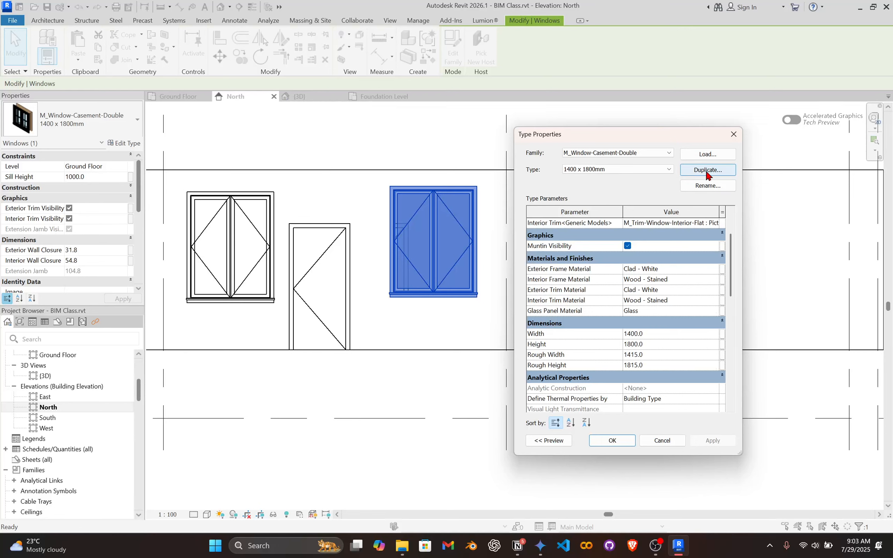
scroll(641, 311, down, 2)
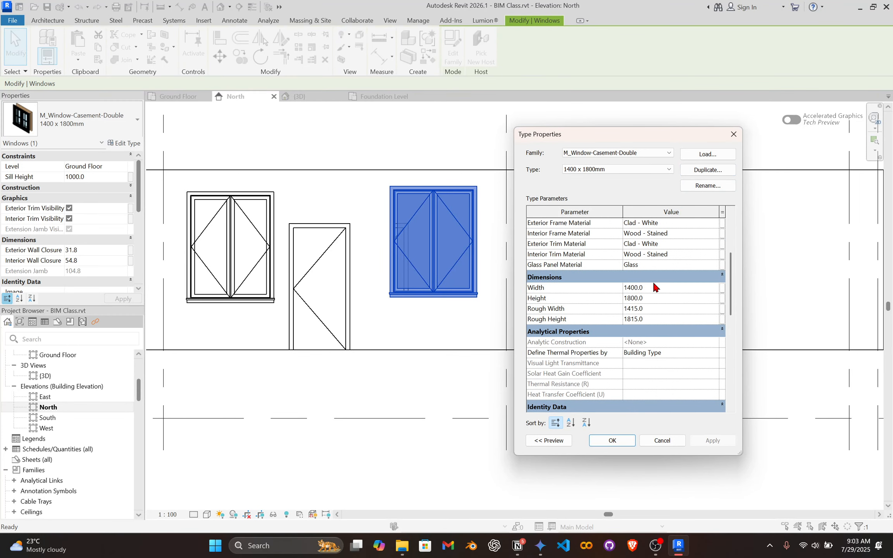
click(708, 169)
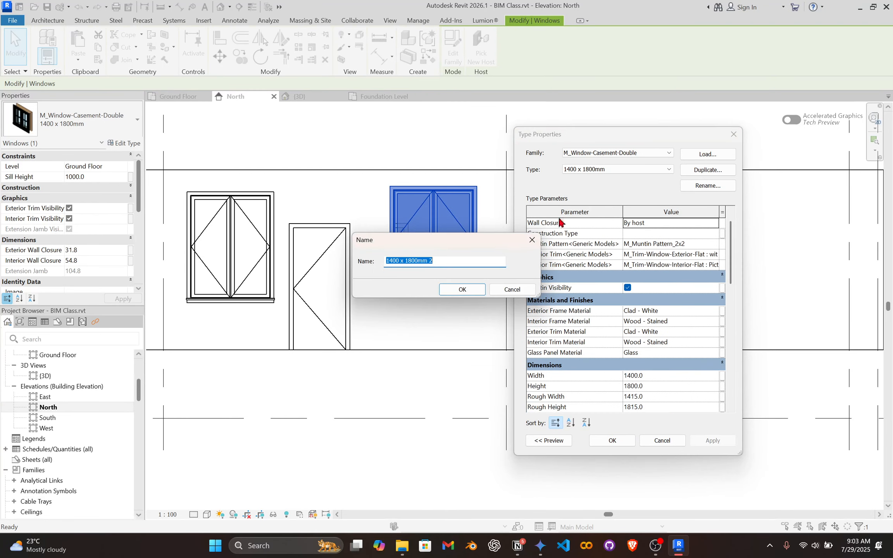
click(394, 262)
key(BackSpace)
text(8)
click(460, 294)
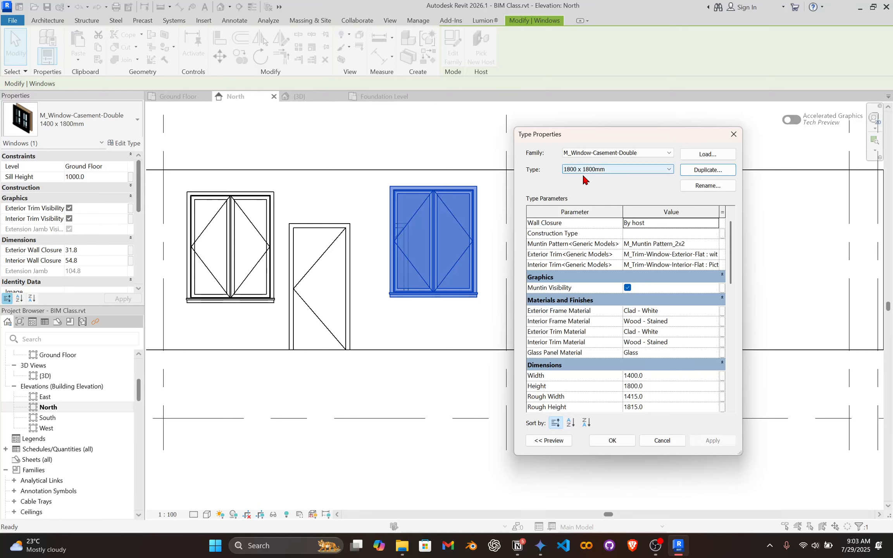
Set the duplicated window type's width to 1800 mm and apply it to the middle window.
click(629, 375)
key(BackSpace)
text(8)
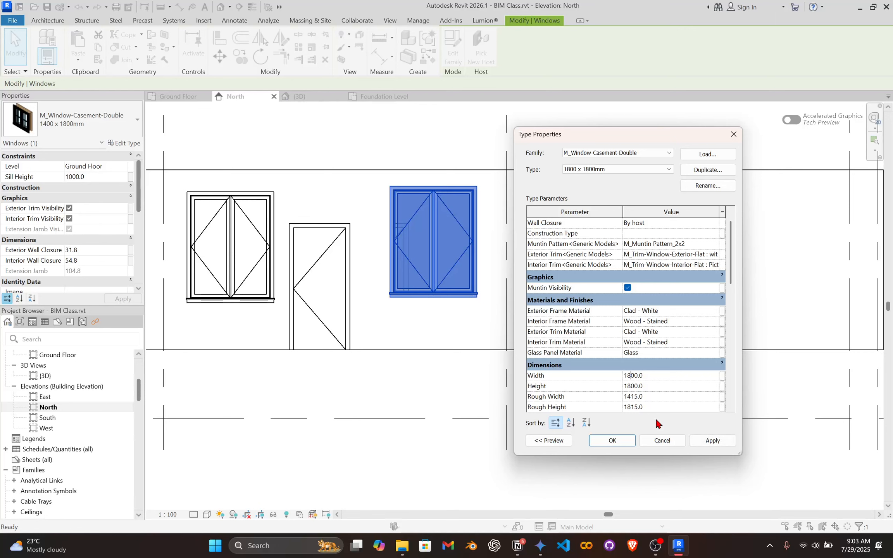
click(696, 439)
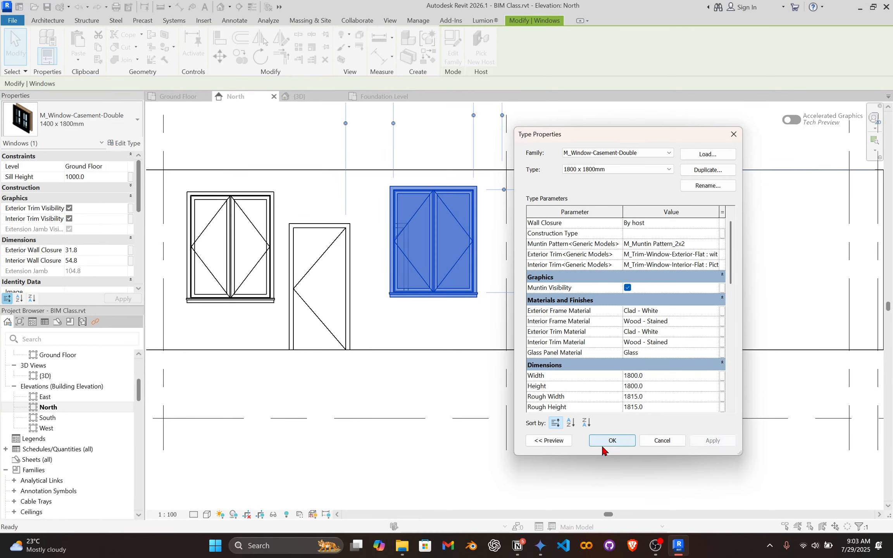
click(630, 441)
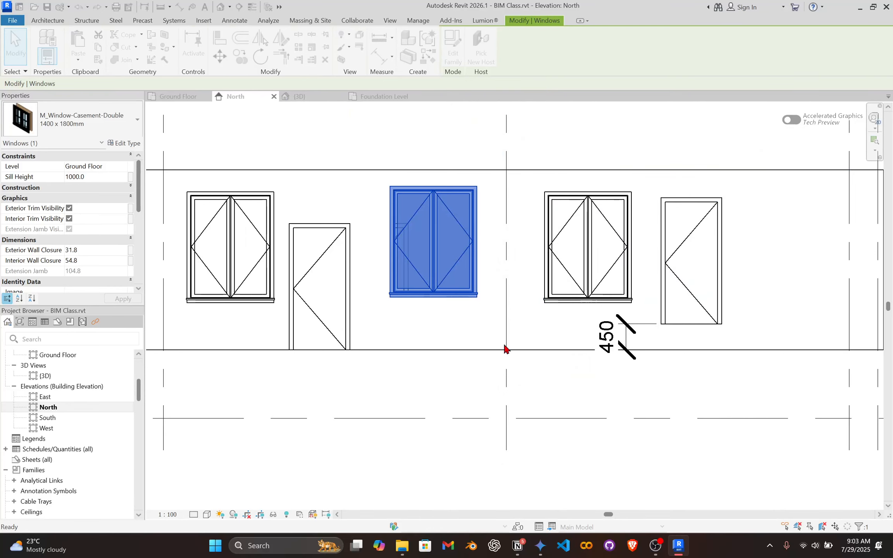
click(379, 378)
scroll(434, 248, up, 2)
scroll(464, 275, down, 3)
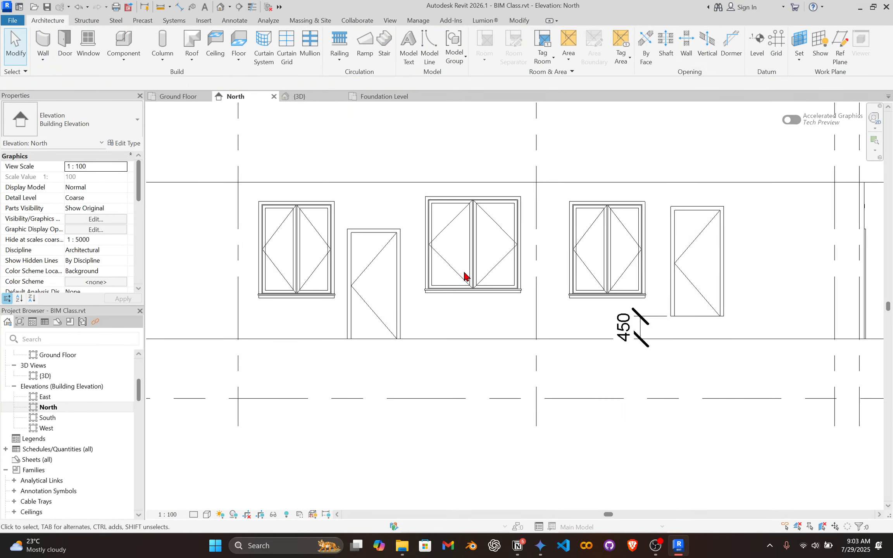
Reopen the middle window's type properties and set the type's width to 2200 mm.
scroll(337, 267, up, 4)
click(544, 153)
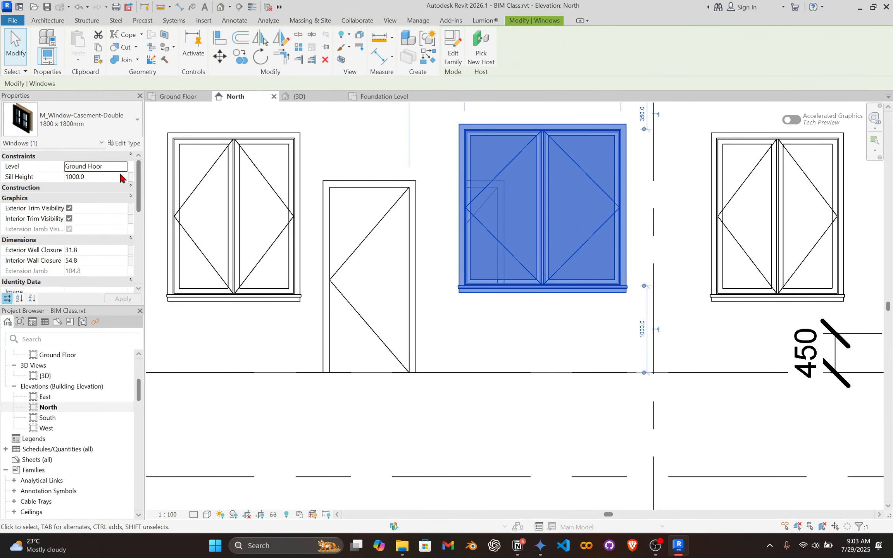
click(124, 143)
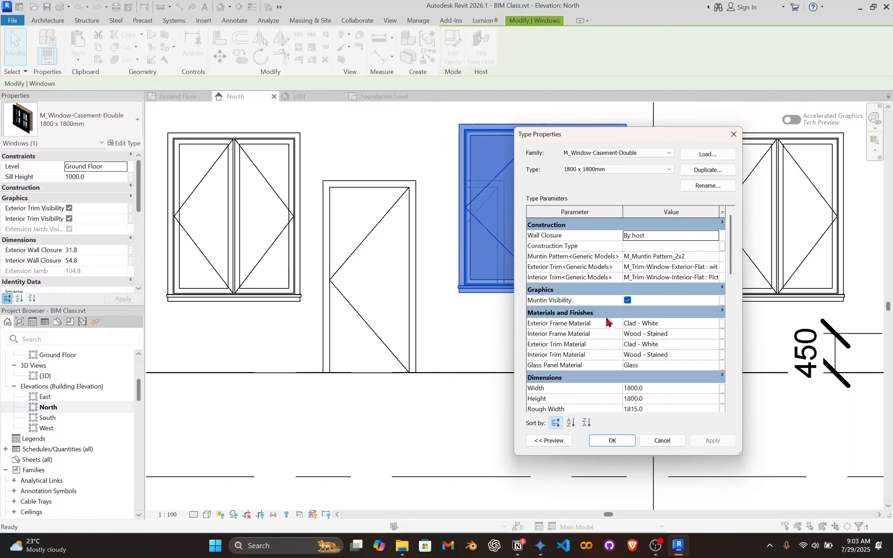
click(651, 387)
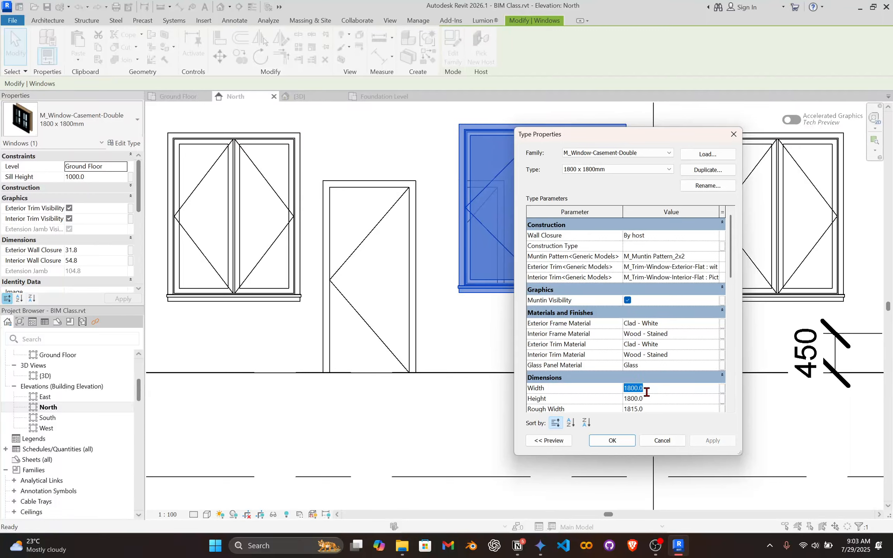
text(200)
Rename the middle window's type to 2200 x 1800mm and apply the type changes.
click(707, 185)
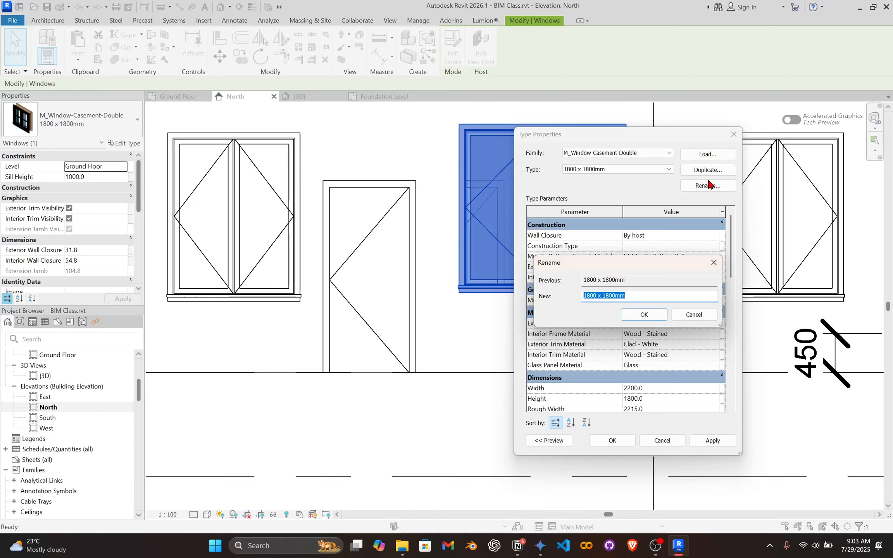
click(607, 296)
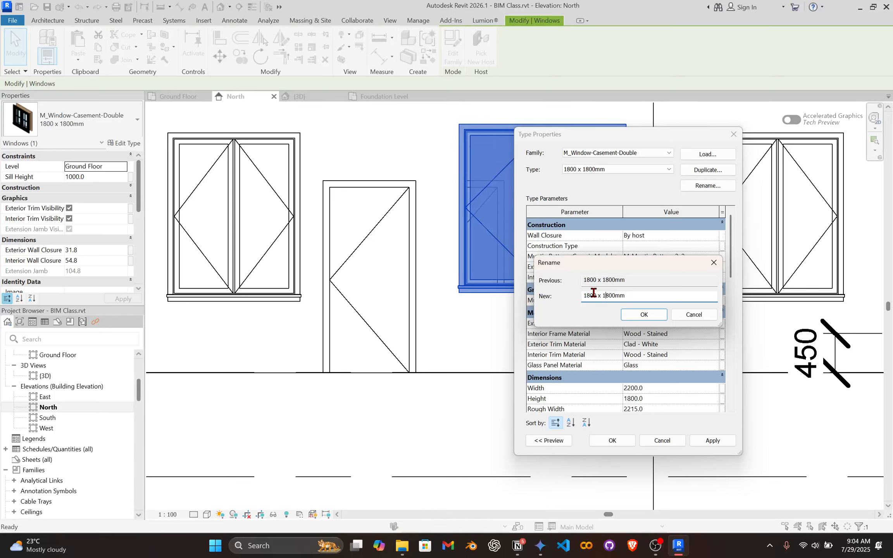
text(22)
click(642, 314)
click(693, 441)
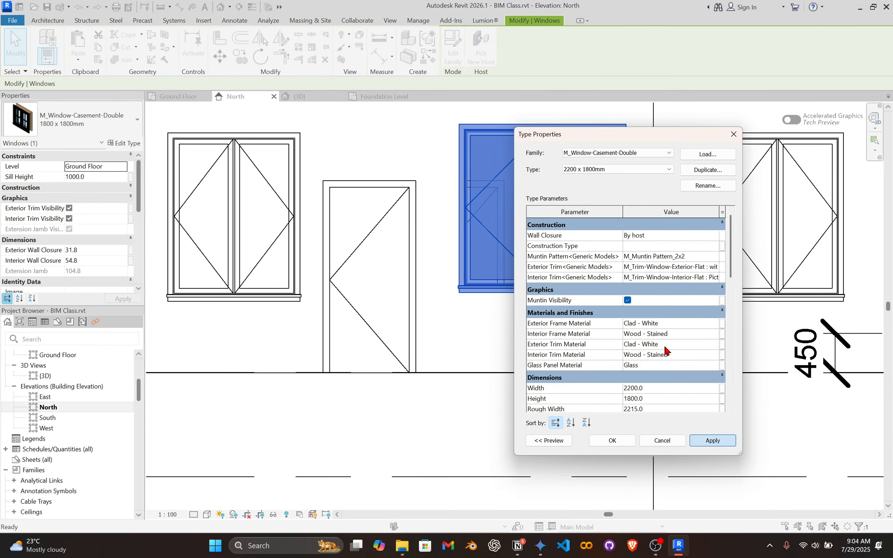
Confirm the middle window's 2200 x 1800mm type settings and deselect the window.
click(612, 441)
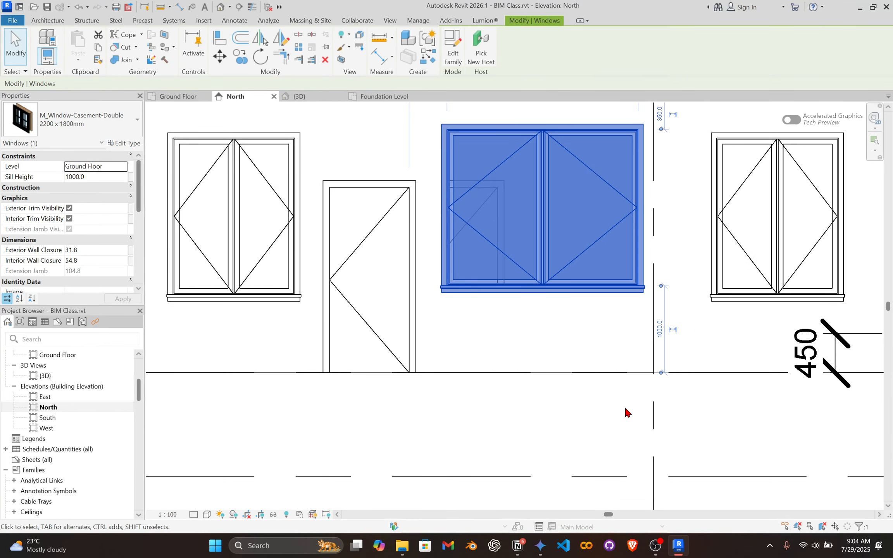
click(541, 331)
scroll(518, 403, down, 4)
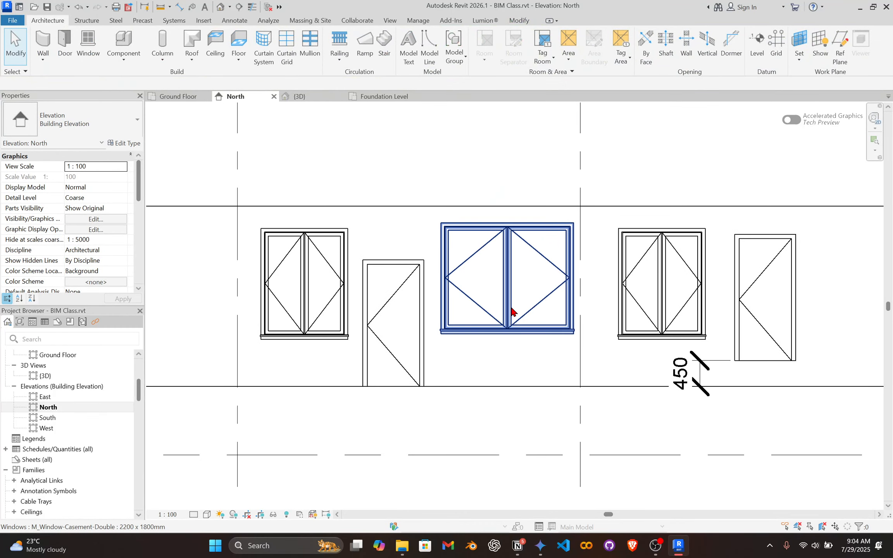
Inspect the casement windows on either side of the enlarged middle window in the North elevation.
click(511, 310)
click(304, 294)
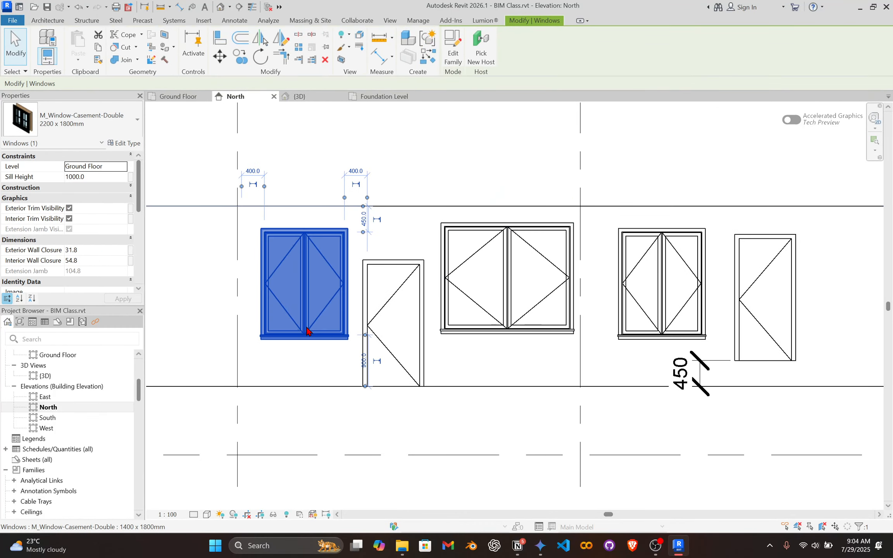
click(500, 308)
click(306, 318)
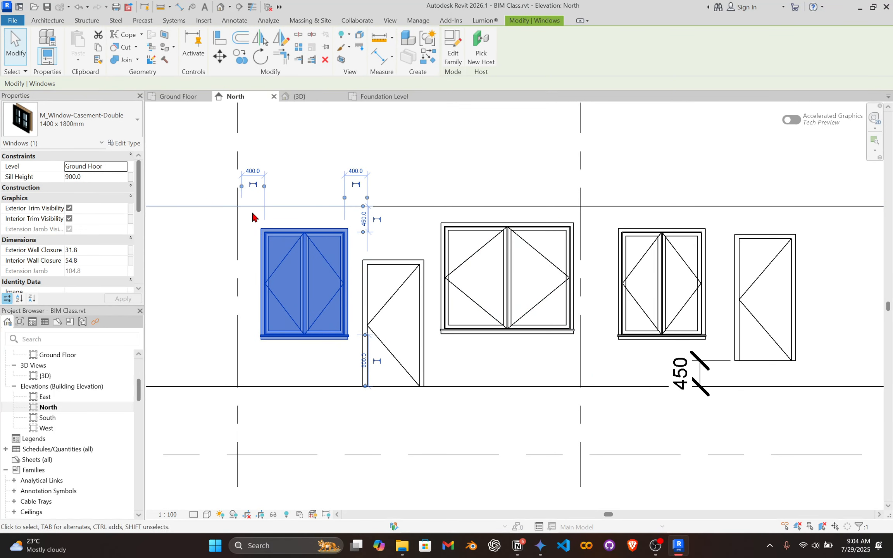
click(530, 205)
scroll(561, 206, down, 2)
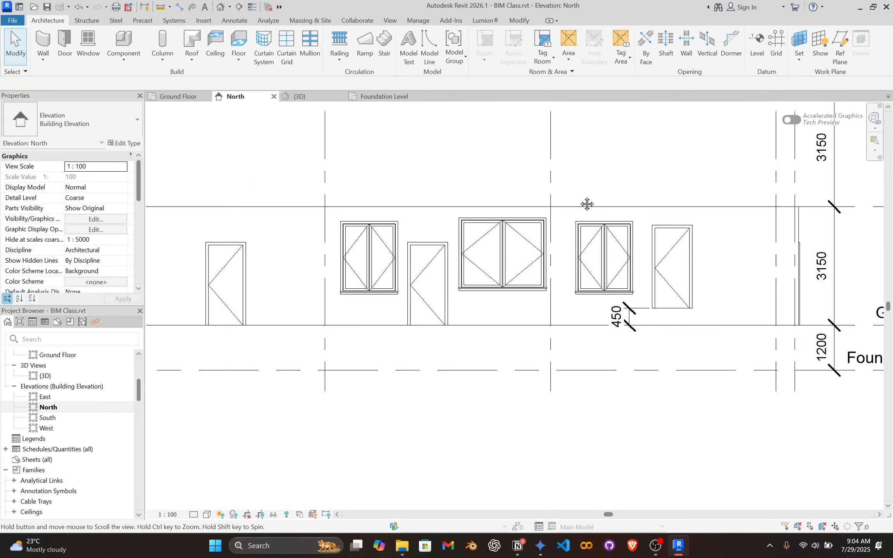
scroll(542, 251, up, 1)
click(607, 250)
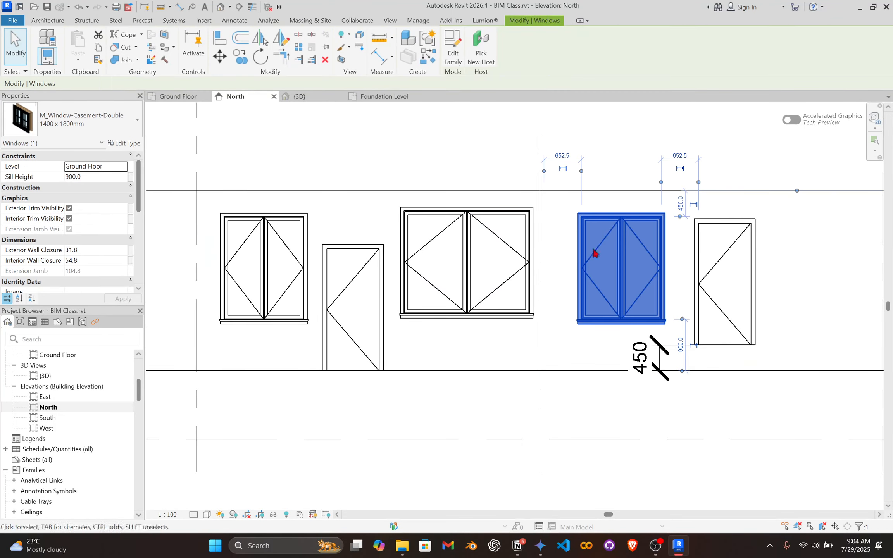
Examine the type properties of the single-flush door beside the middle window and close them without changes.
click(376, 346)
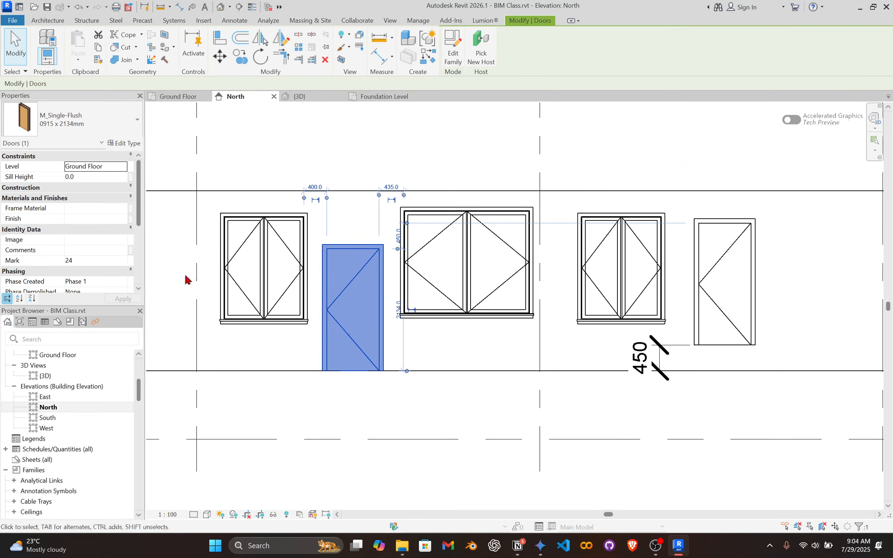
click(124, 144)
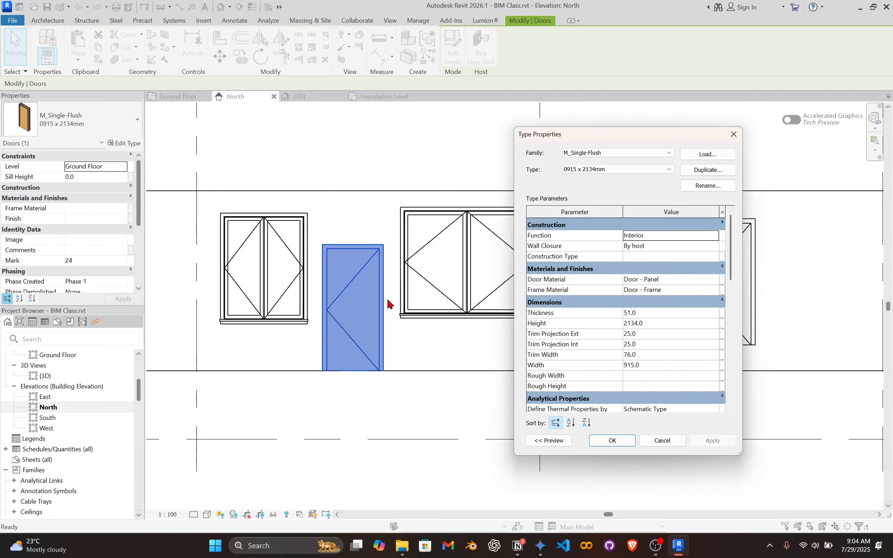
scroll(637, 328, down, 2)
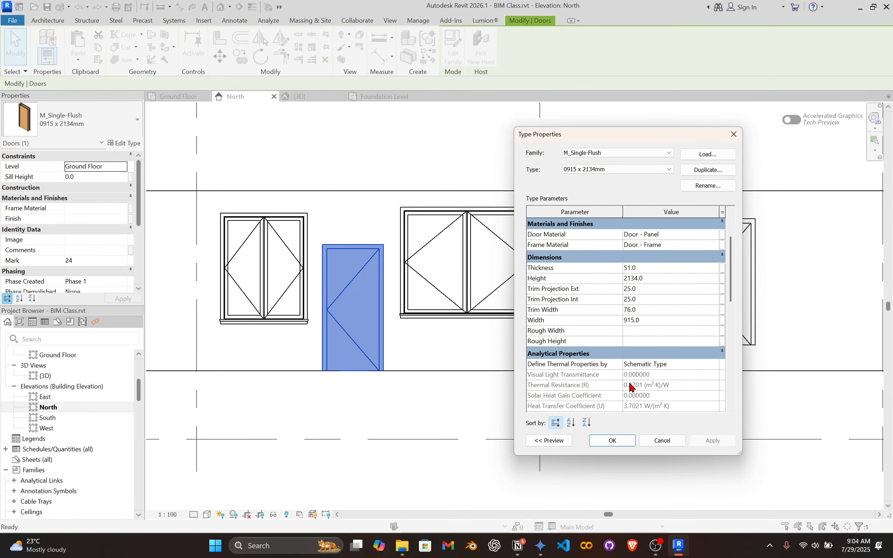
scroll(688, 307, down, 3)
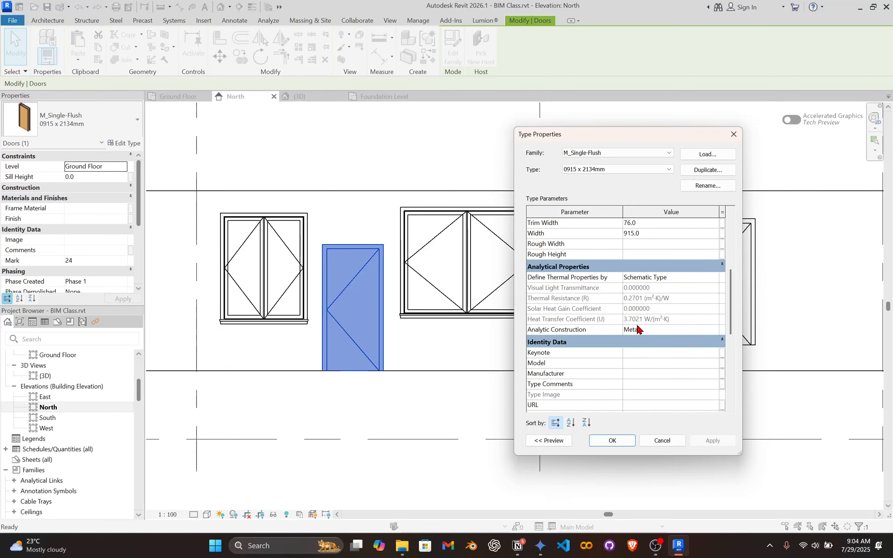
scroll(612, 302, up, 5)
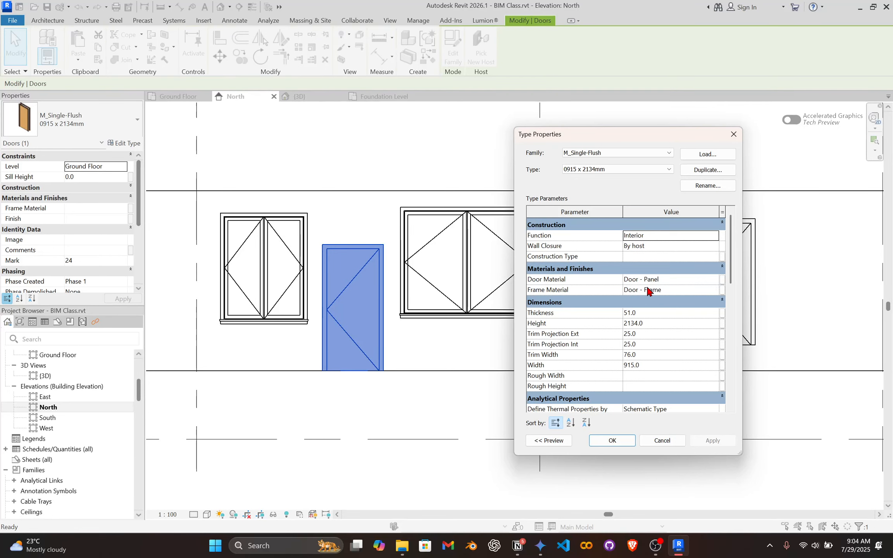
click(651, 437)
click(569, 393)
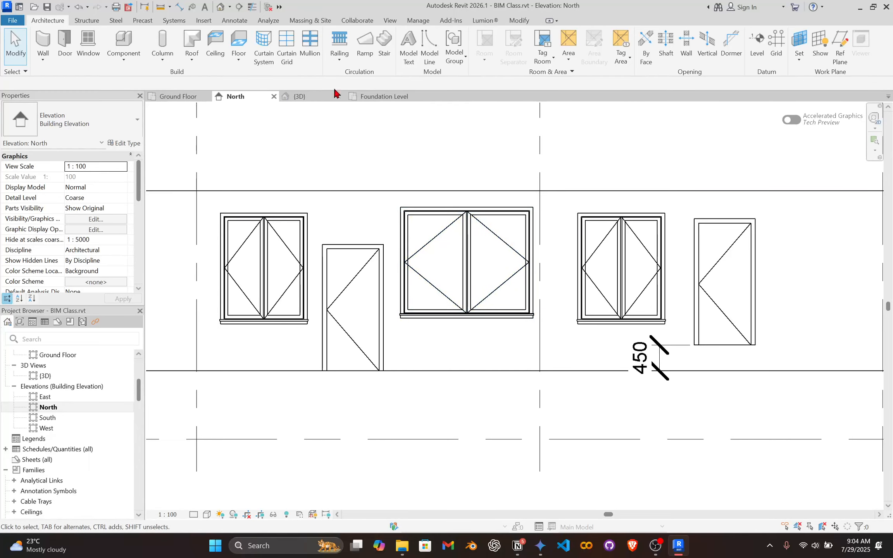
Inspect the building's walls, doors and windows in the 3D view.
click(299, 96)
shift+middle_drag(506, 354, 496, 183)
scroll(496, 183, up, 2)
scroll(486, 252, down, 5)
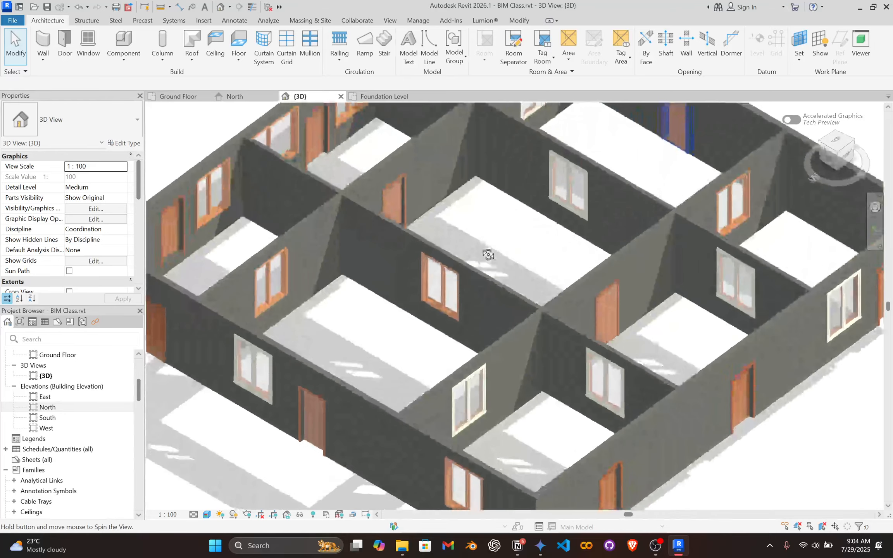
shift+middle_drag(485, 231, 452, 303)
scroll(456, 283, up, 5)
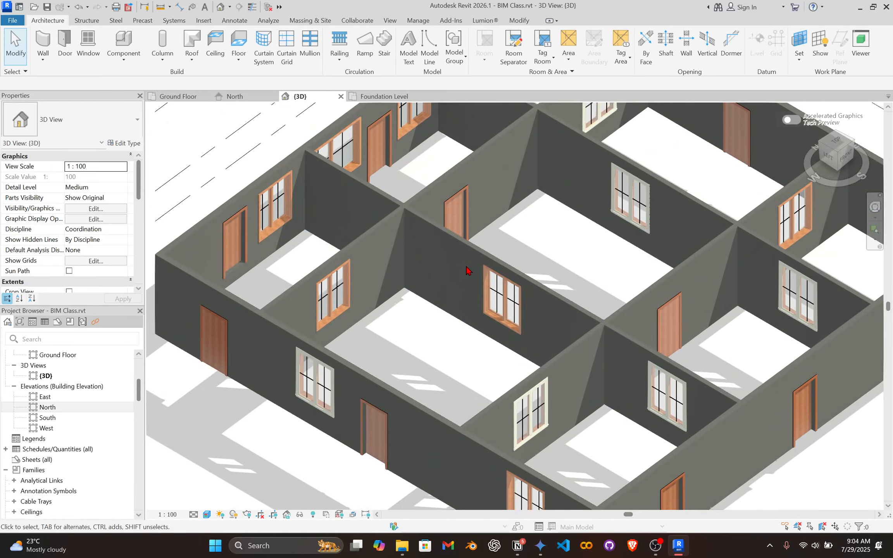
scroll(464, 250, down, 2)
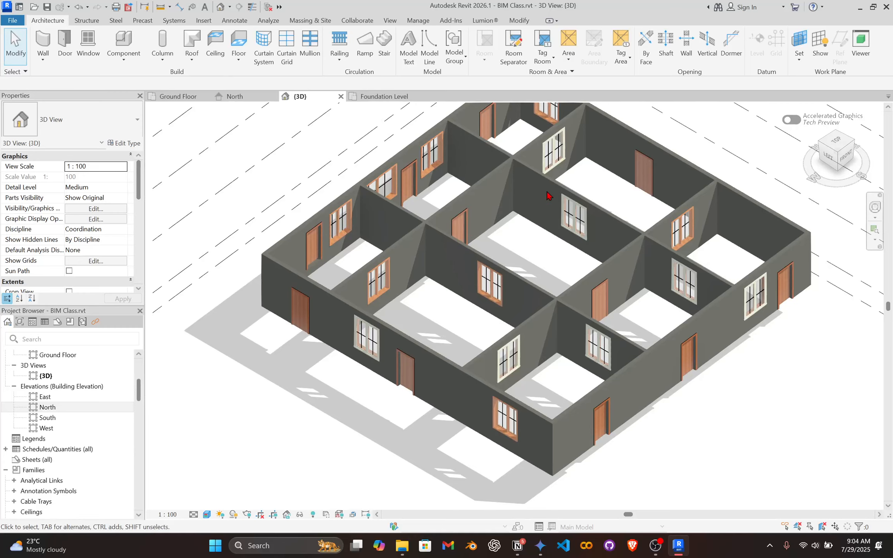
middle_drag(544, 204, 511, 228)
scroll(512, 228, up, 3)
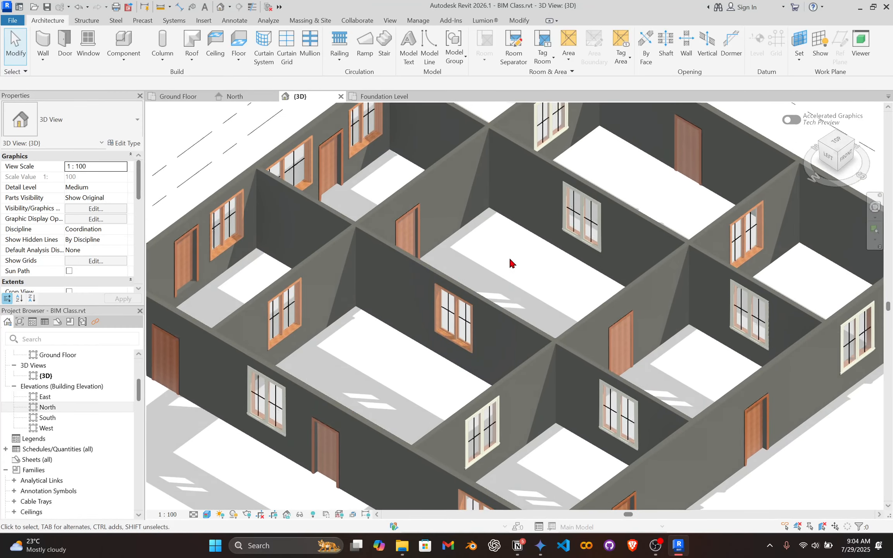
Switch to the Ground Floor plan view.
click(179, 97)
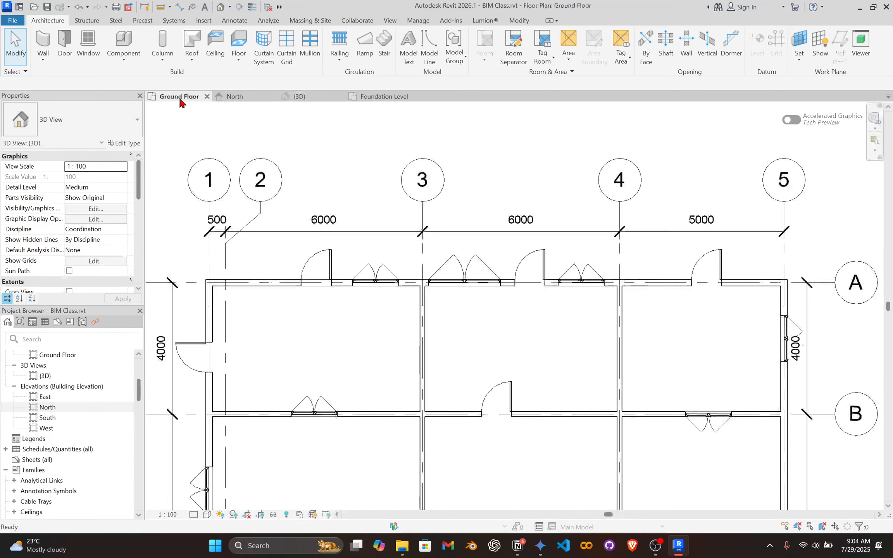
scroll(387, 319, down, 3)
middle_drag(440, 334, 437, 199)
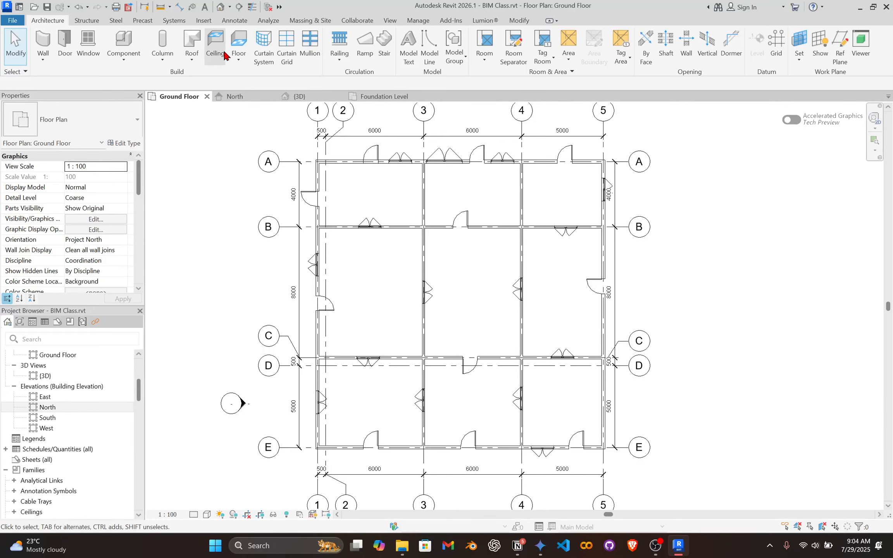
Start a Generic 150mm floor and sketch the outer edges of an irregular boundary with straight lines in the empty area beyond grid 5.
click(241, 46)
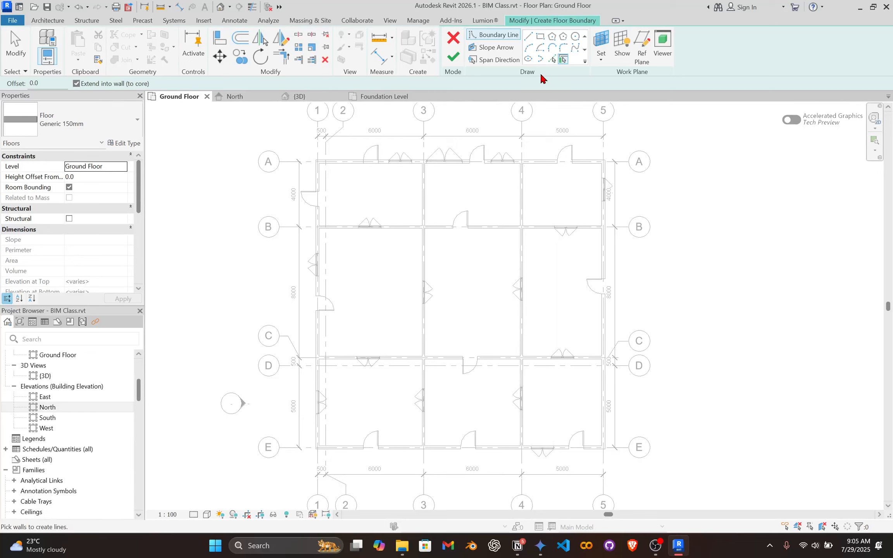
click(528, 35)
mouse_move(624, 194)
middle_down()
mouse_move(512, 176)
mouse_move(432, 189)
middle_up()
scroll(475, 299, up, 1)
middle_drag(514, 328, 423, 365)
scroll(450, 373, up, 1)
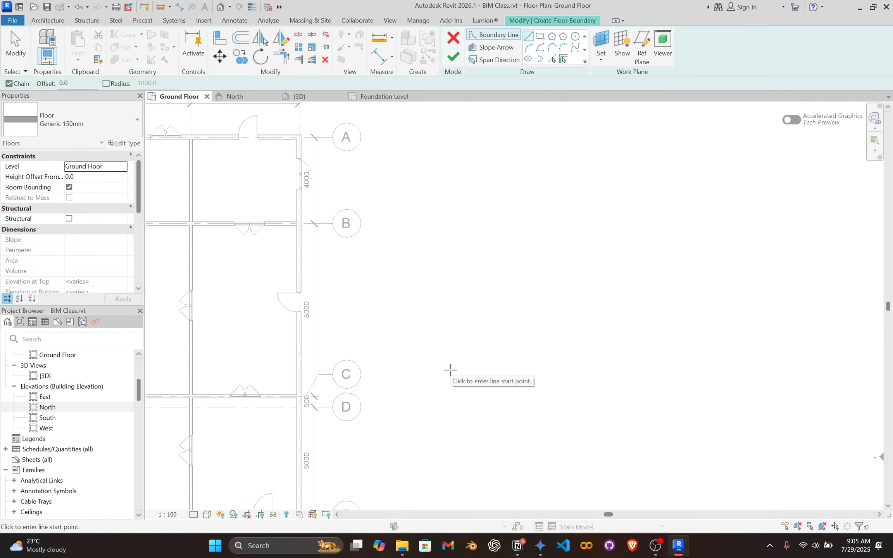
click(449, 370)
click(575, 184)
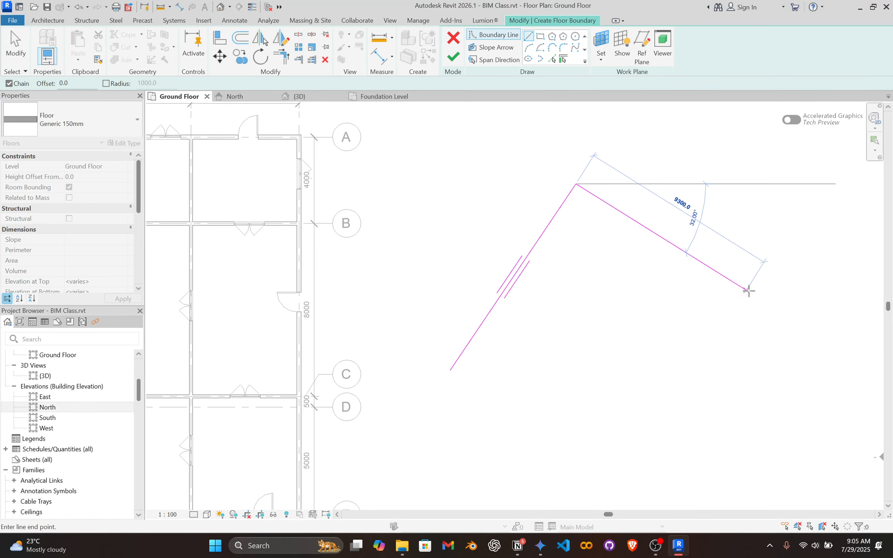
click(755, 291)
click(803, 486)
click(470, 486)
click(400, 444)
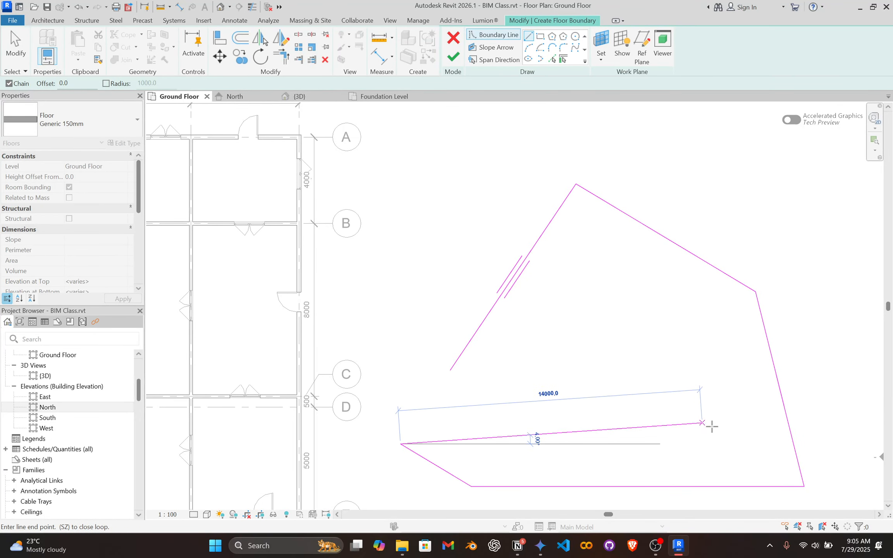
Sketch the inner edges of the irregular floor boundary, close the loop at its start point and end the line command.
click(732, 444)
click(710, 355)
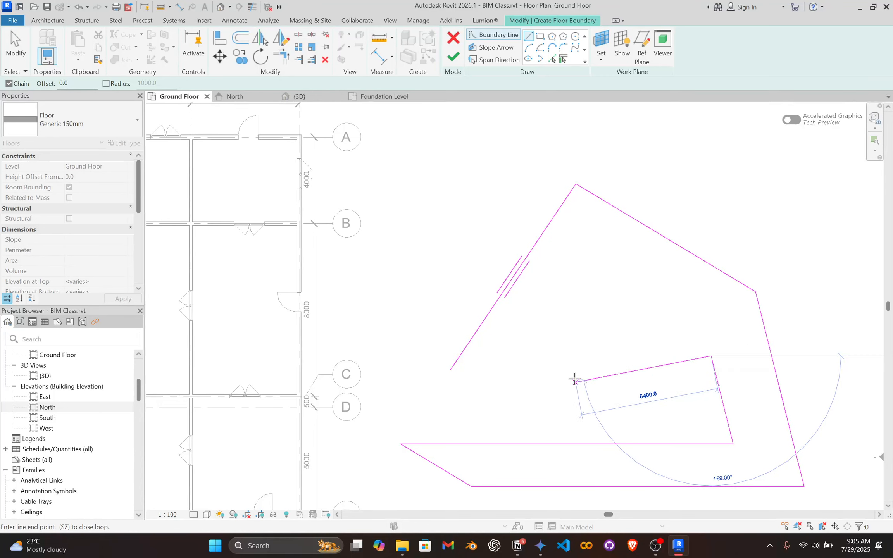
click(630, 276)
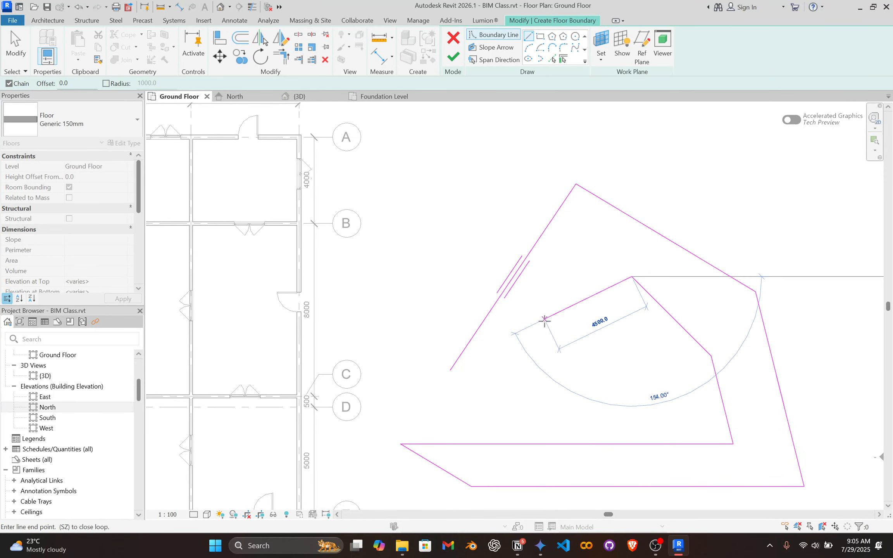
click(571, 261)
click(482, 391)
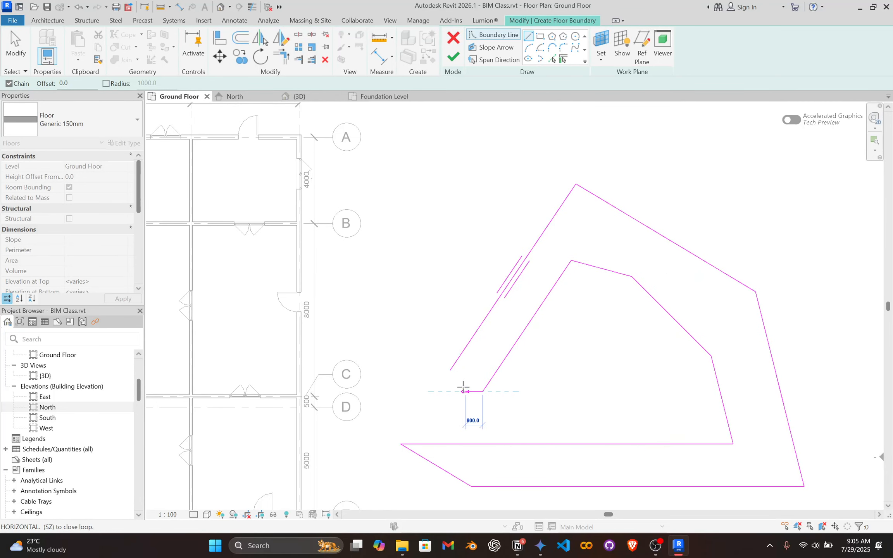
click(450, 369)
key(Escape)
key(Escape)
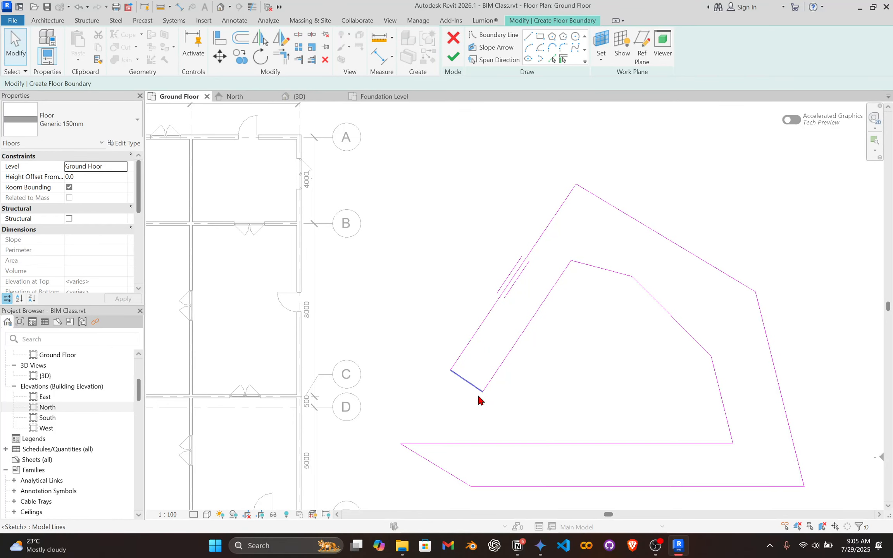
Open the floor boundary by pulling one end of its short end line away from the outer edge.
scroll(459, 375, up, 2)
click(458, 376)
scroll(458, 375, up, 2)
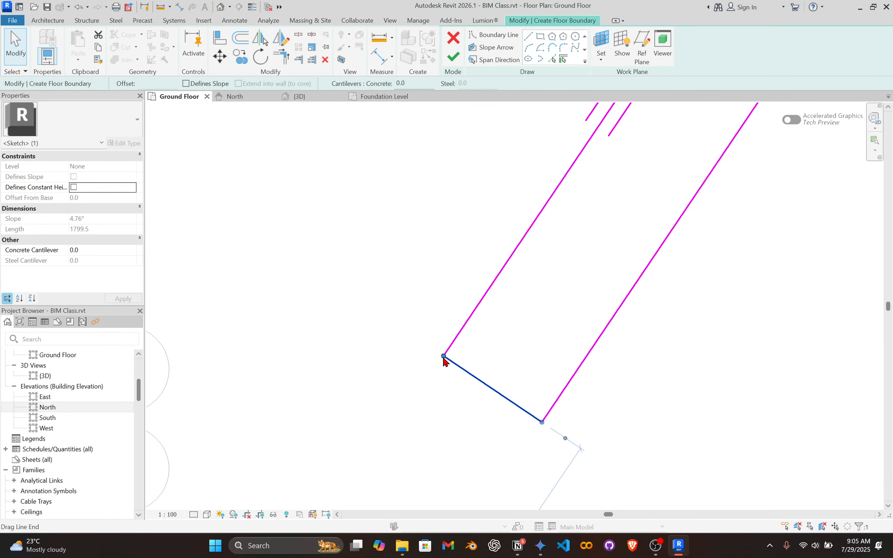
drag(444, 355, 509, 390)
click(432, 412)
scroll(432, 412, down, 3)
scroll(431, 412, down, 3)
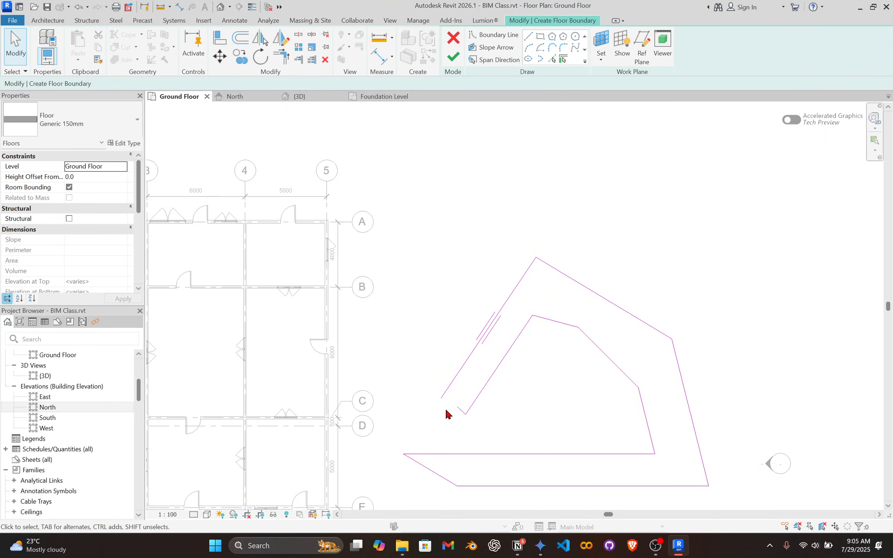
scroll(452, 359, up, 3)
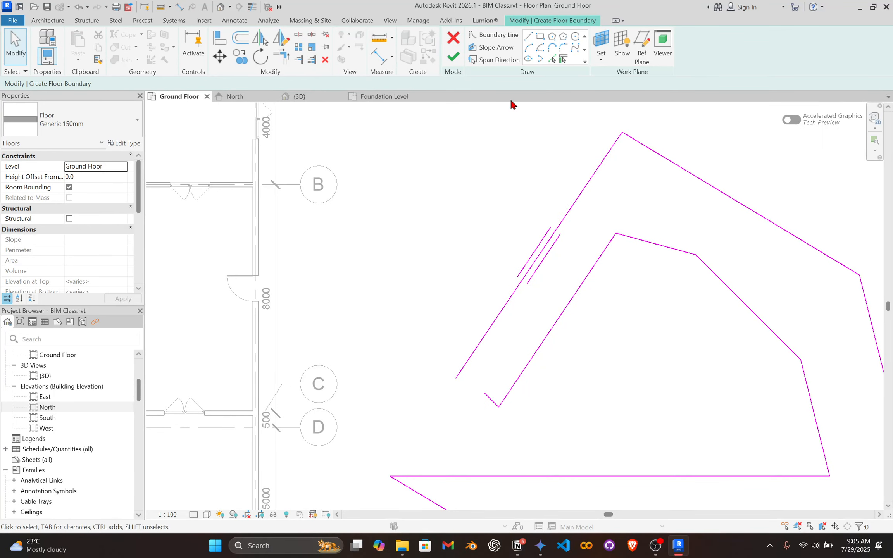
Try to finish the floor sketch with the boundary left open, read the error text and continue sketching.
click(452, 57)
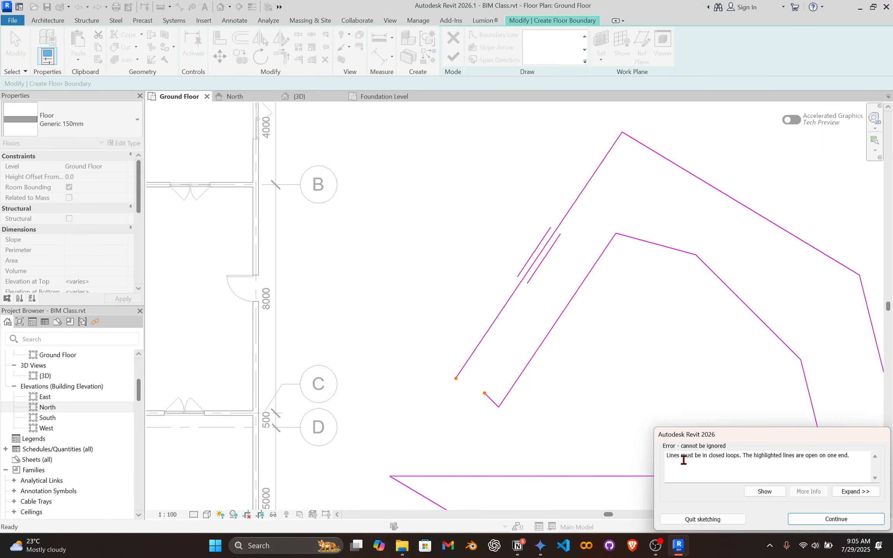
drag(667, 456, 818, 470)
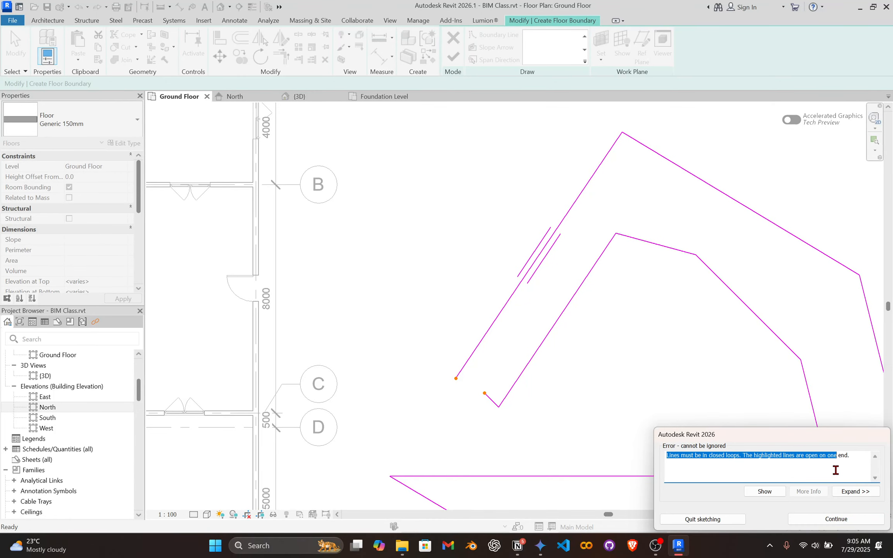
click(853, 470)
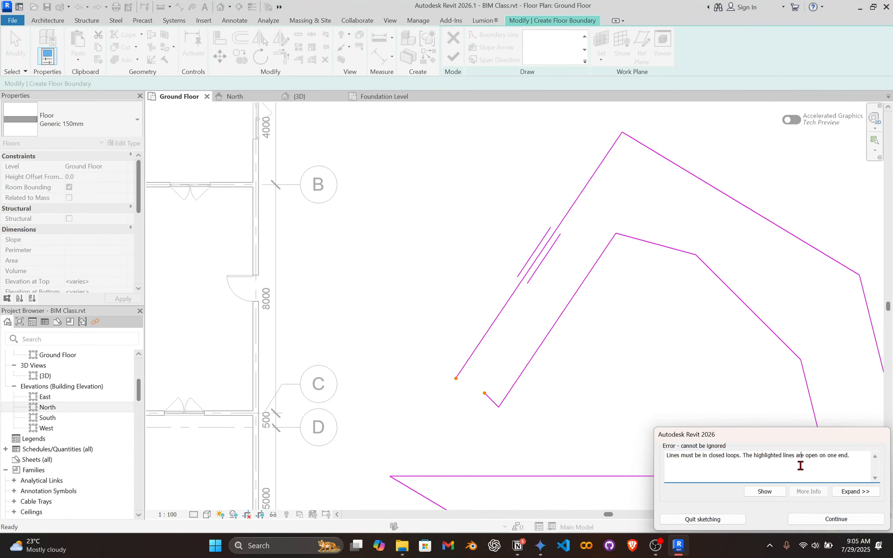
click(814, 515)
Reconnect the short end line to the outer edge's open endpoint and finish the floor sketch.
scroll(524, 385, up, 3)
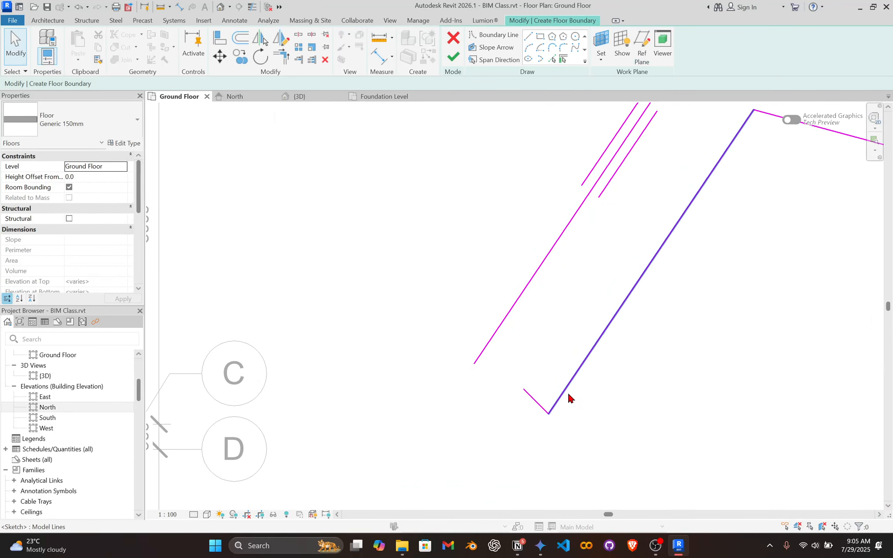
click(534, 401)
drag(523, 388, 474, 364)
click(416, 438)
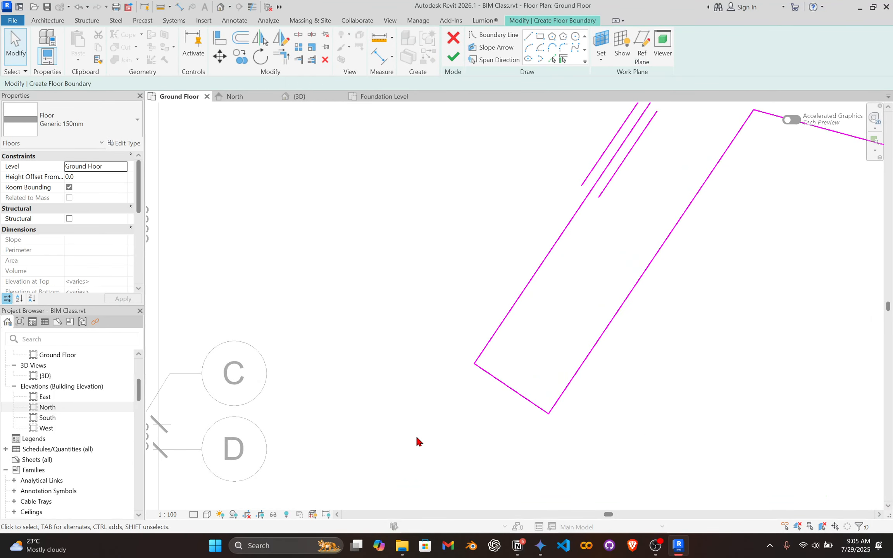
scroll(419, 439, down, 3)
click(455, 55)
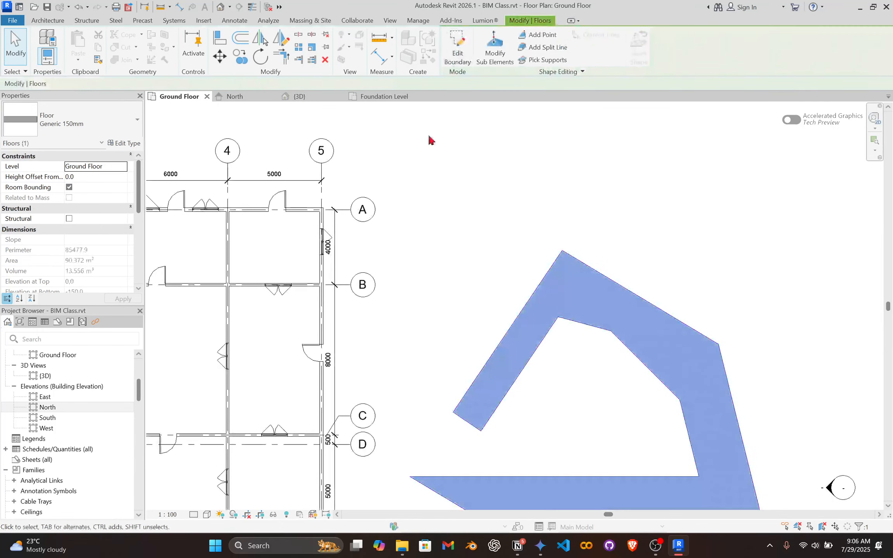
Examine the finished irregular floor in the 3D view, then return to the Ground Floor plan.
click(518, 409)
click(521, 366)
click(560, 379)
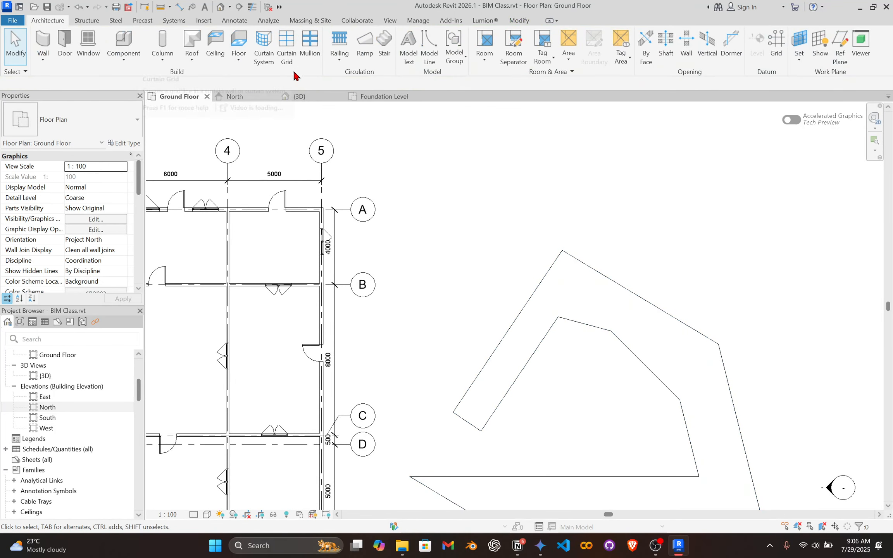
click(316, 96)
scroll(519, 290, down, 1)
middle_drag(519, 291, 334, 407)
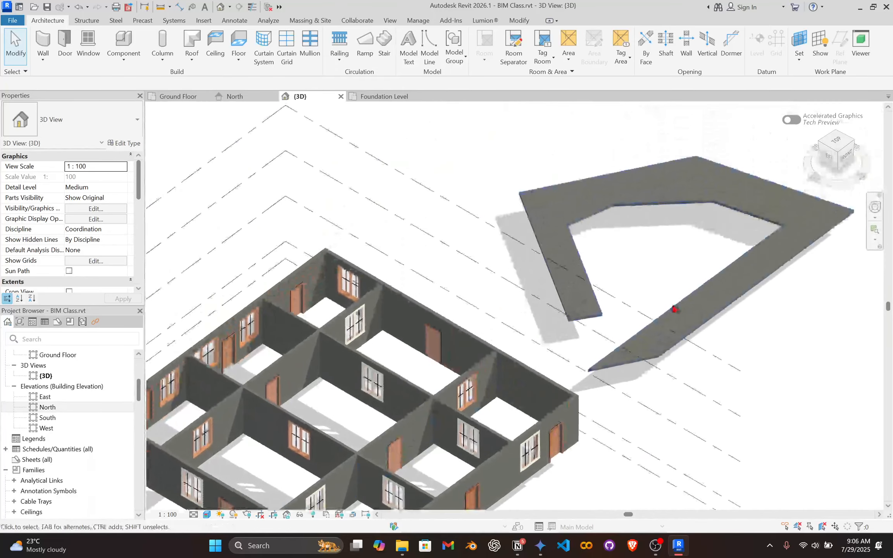
scroll(673, 309, down, 2)
shift+middle_drag(668, 323, 601, 395)
click(524, 272)
click(186, 96)
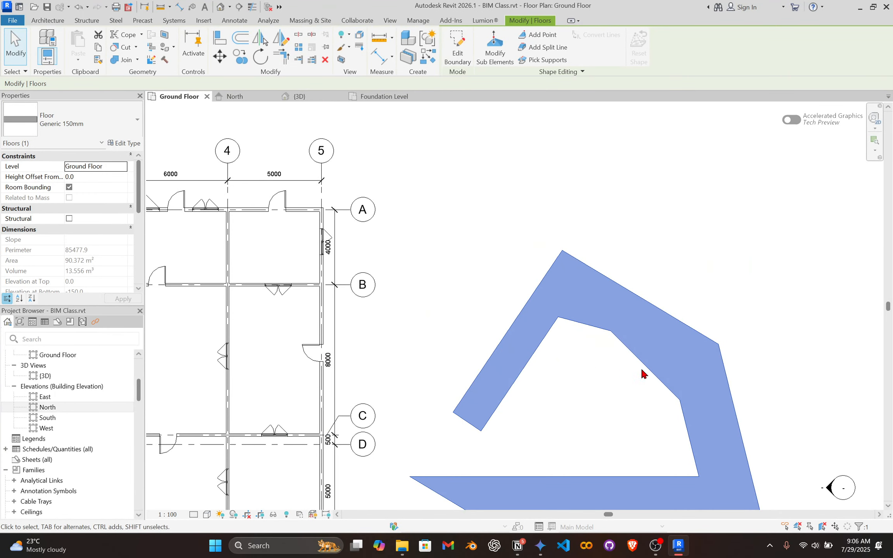
Open the irregular floor's boundary for editing and delete all of its sketch lines.
double_click(577, 371)
scroll(446, 231, up, 3)
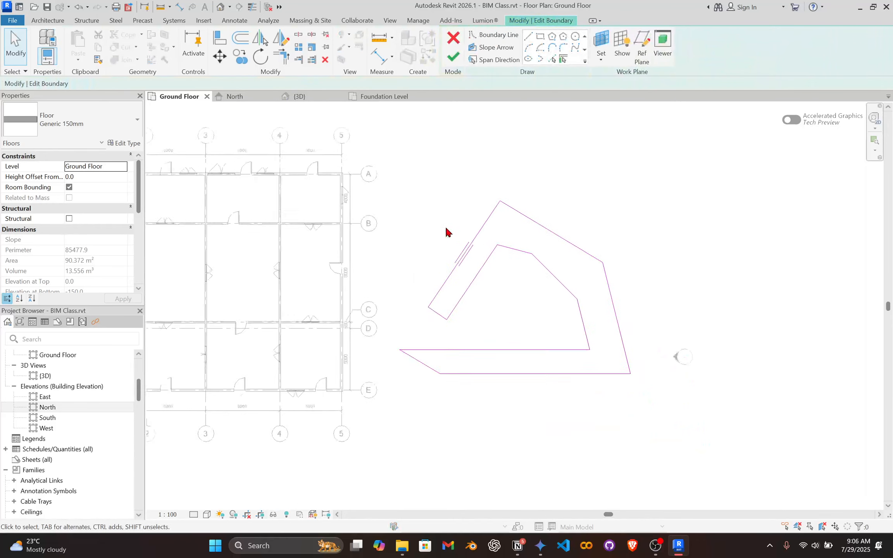
key(Delete)
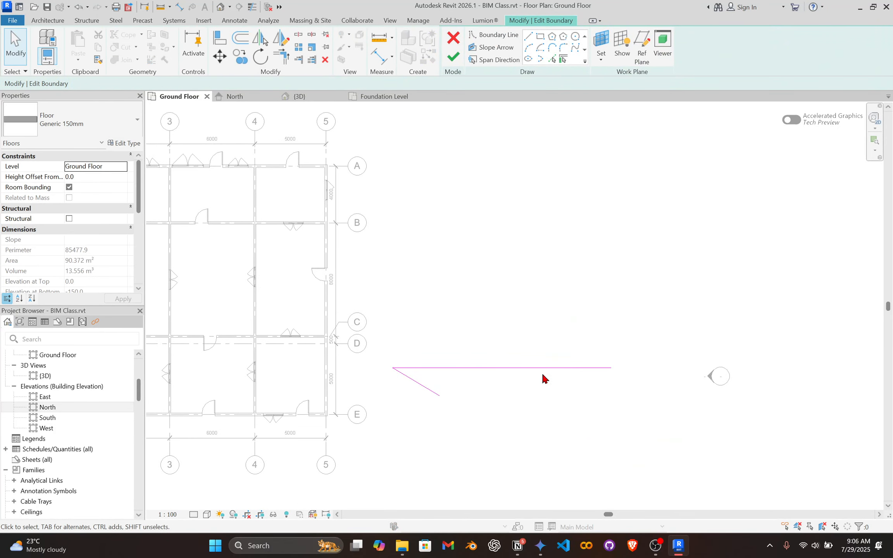
drag(577, 438, 376, 265)
key(Delete)
Sketch the stem and start of the lower leg of a K-shaped floor boundary, with an outer edge about 14300 mm long.
click(512, 36)
click(472, 213)
click(472, 416)
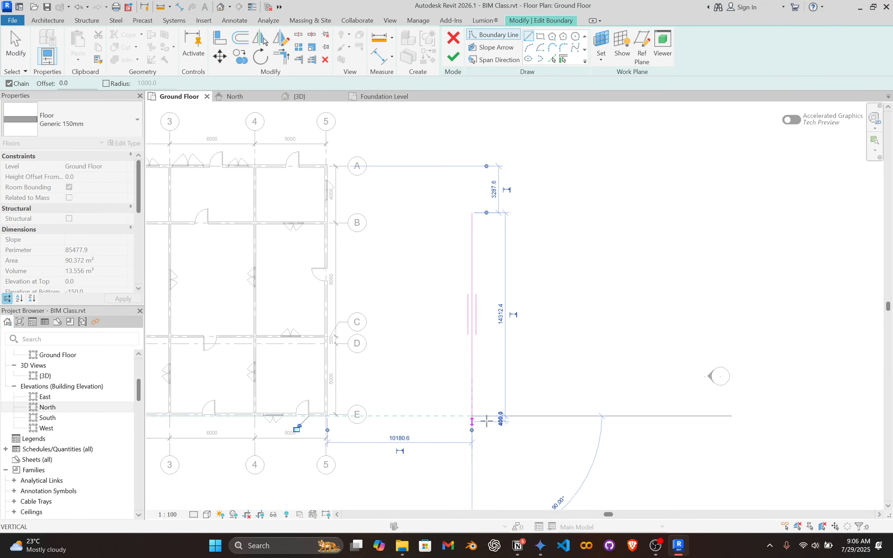
click(504, 416)
click(505, 337)
click(562, 416)
click(597, 415)
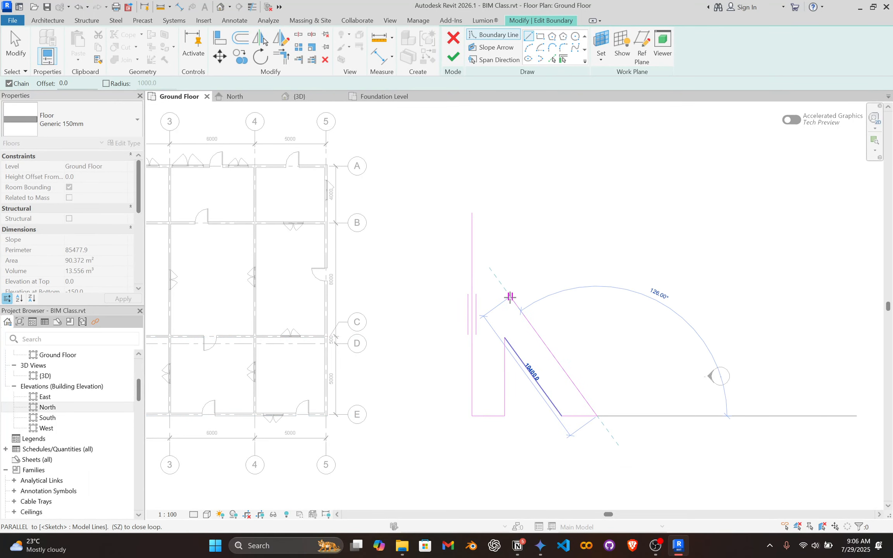
Sketch the K's leg and upper arm edges, close the loop at its start point and finish the floor.
click(522, 313)
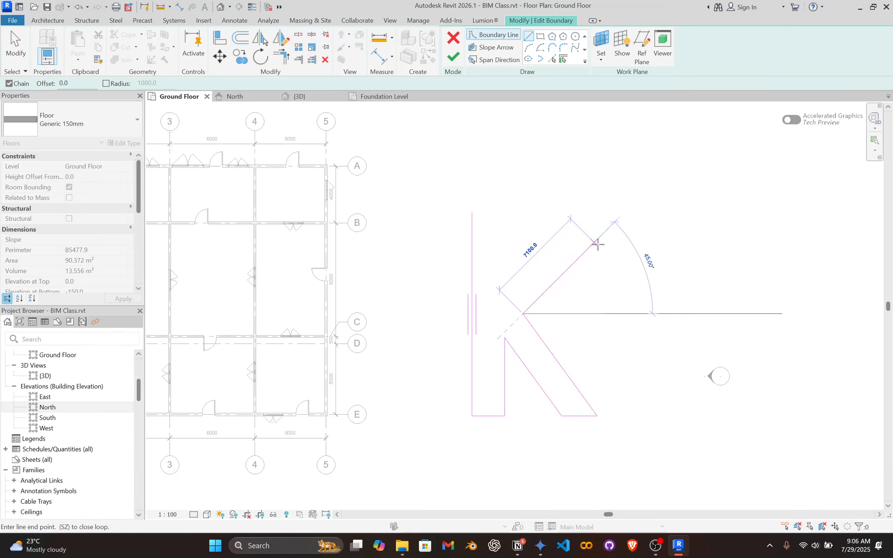
click(623, 213)
click(567, 212)
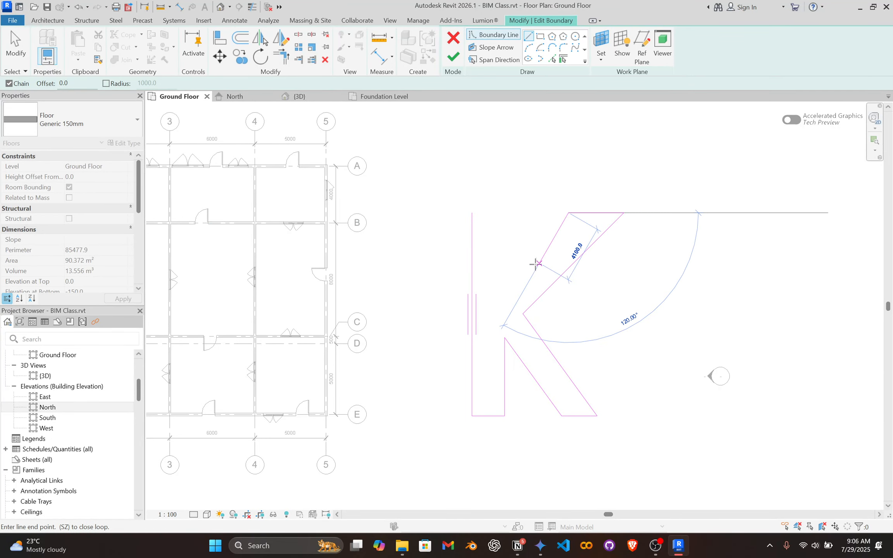
click(499, 281)
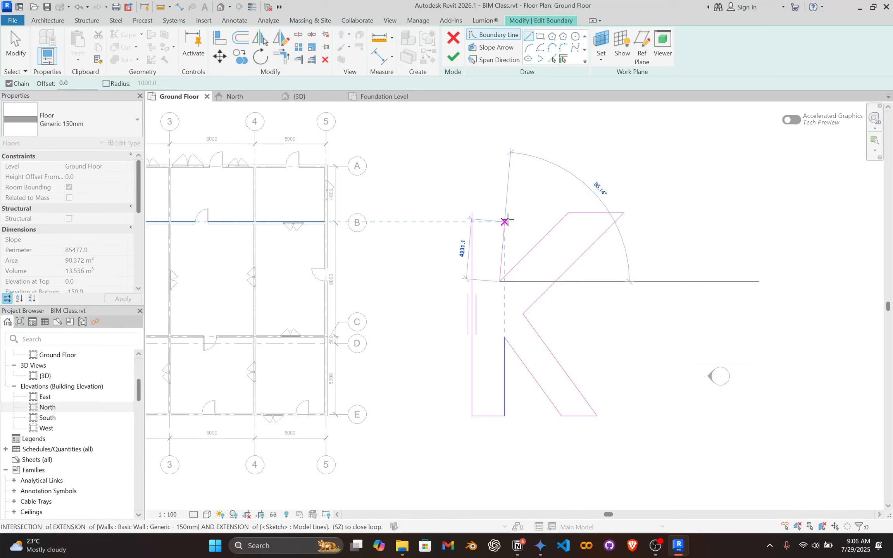
click(499, 212)
click(471, 212)
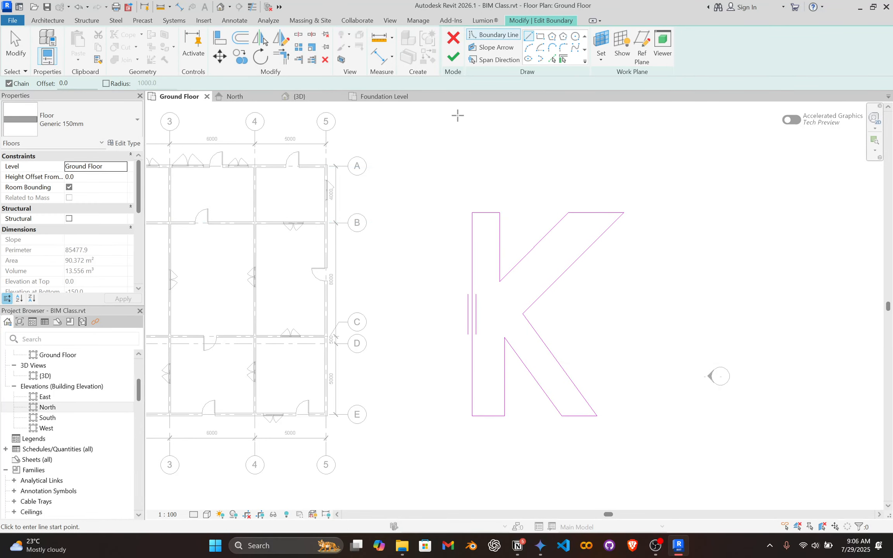
key(Escape)
click(453, 57)
Examine the K-shaped floor in the plan and the 3D view, then return to the Ground Floor plan.
scroll(554, 382, down, 3)
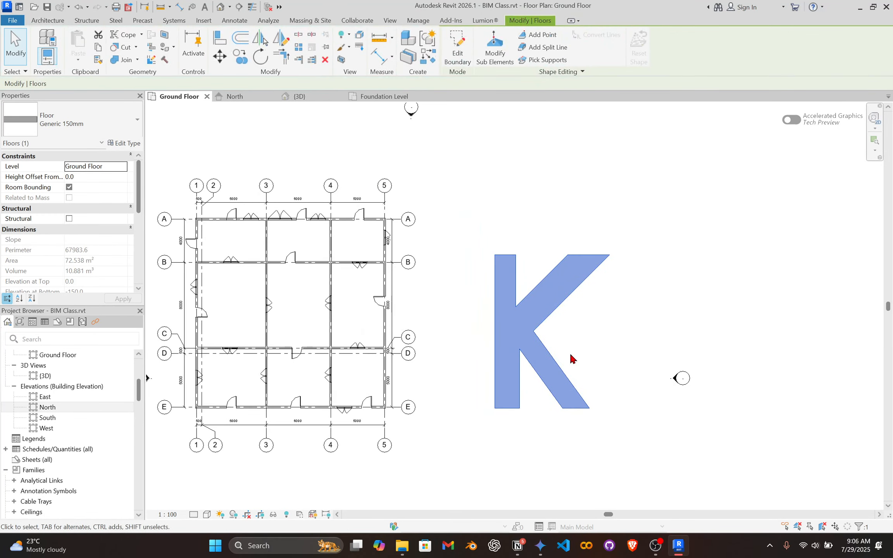
scroll(588, 335, up, 4)
scroll(499, 354, down, 2)
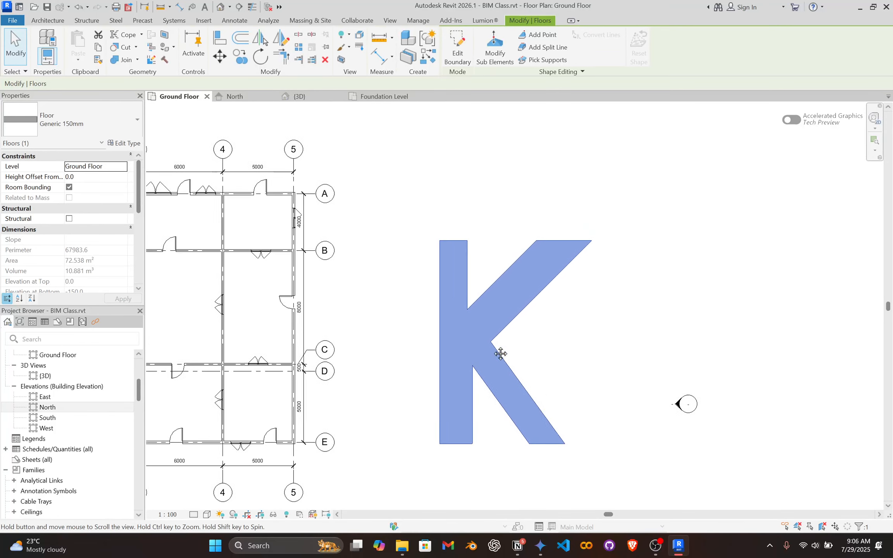
click(306, 96)
shift+middle_drag(518, 355, 567, 349)
click(621, 267)
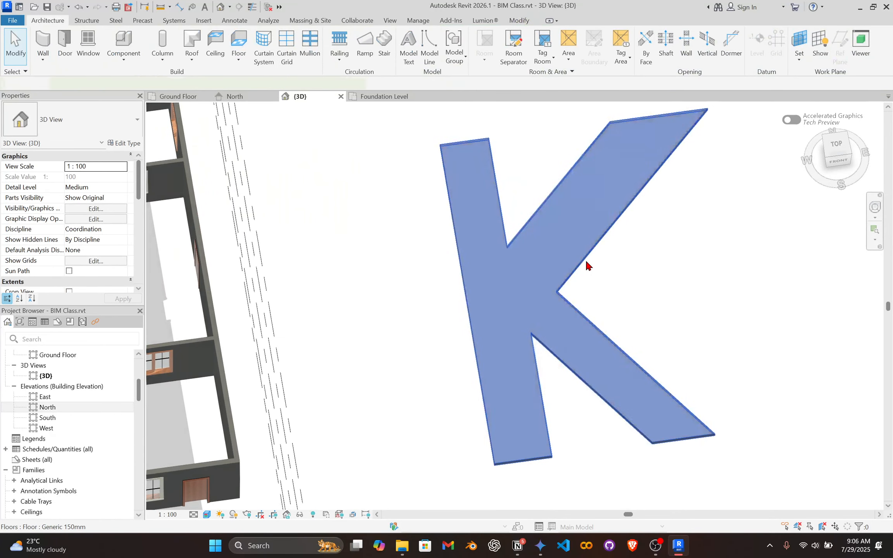
click(586, 262)
click(173, 96)
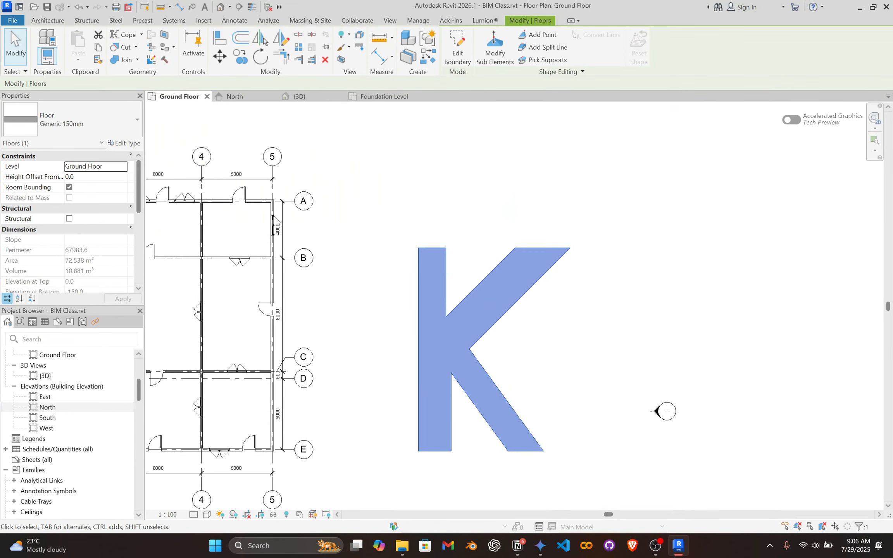
Reopen the K-shaped floor's boundary directly from its edge, then finish the sketch and deselect the floor.
click(525, 337)
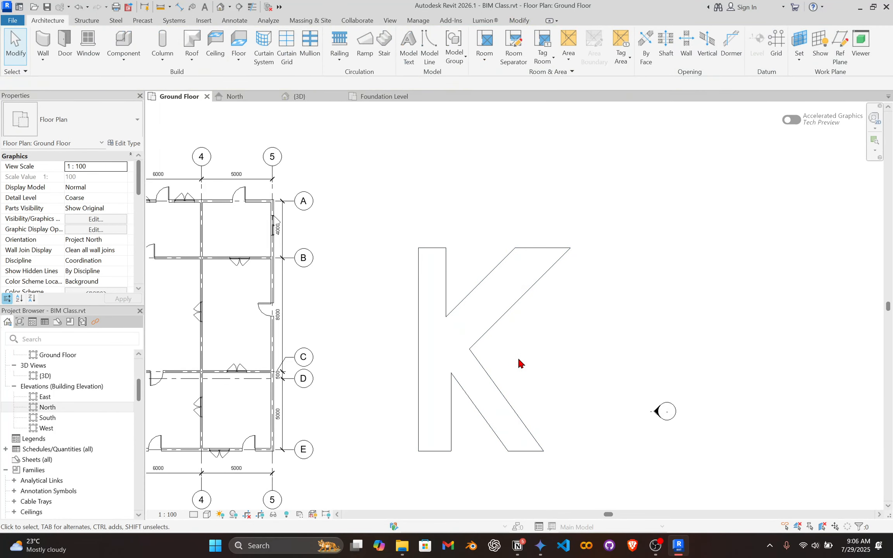
click(489, 340)
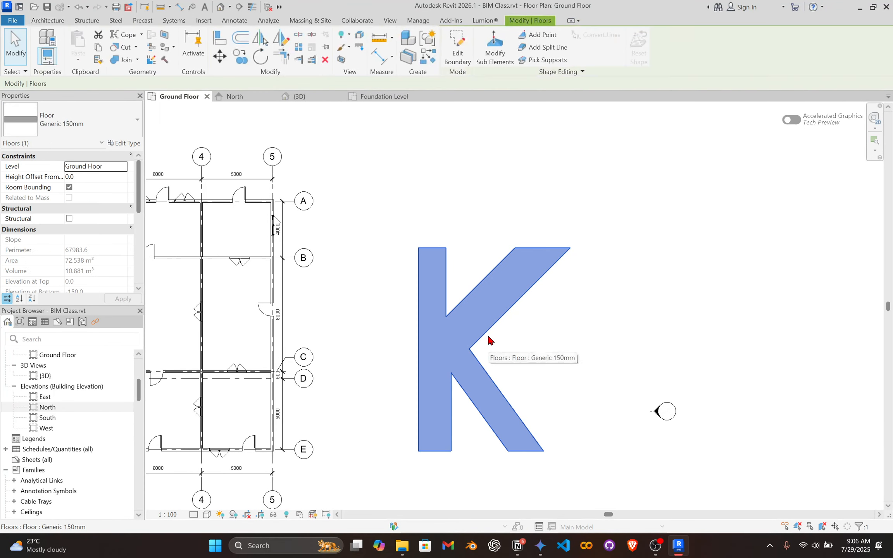
click(476, 237)
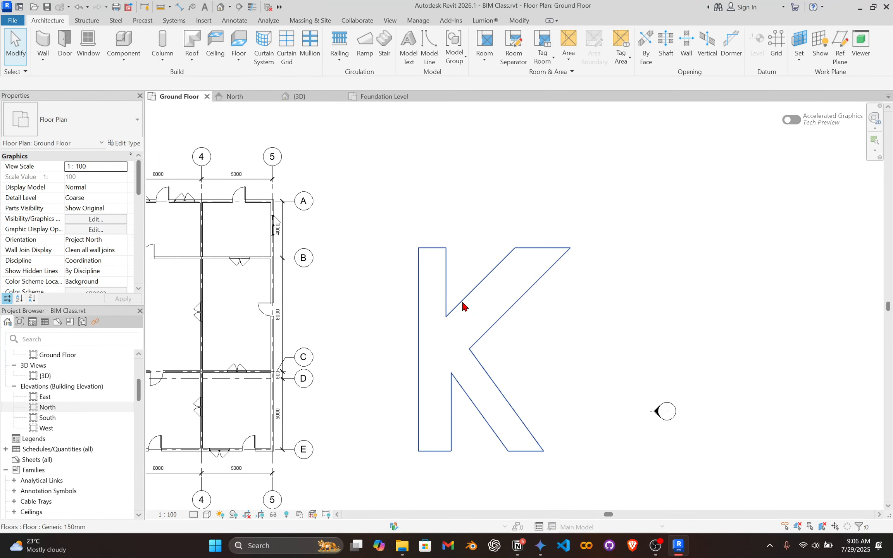
double_click(463, 306)
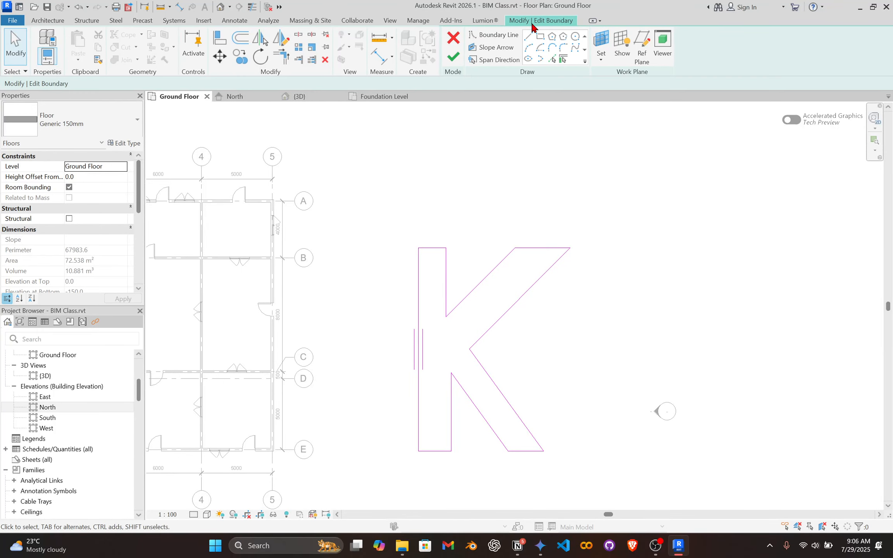
click(453, 56)
scroll(503, 291, up, 3)
scroll(512, 310, down, 4)
click(522, 309)
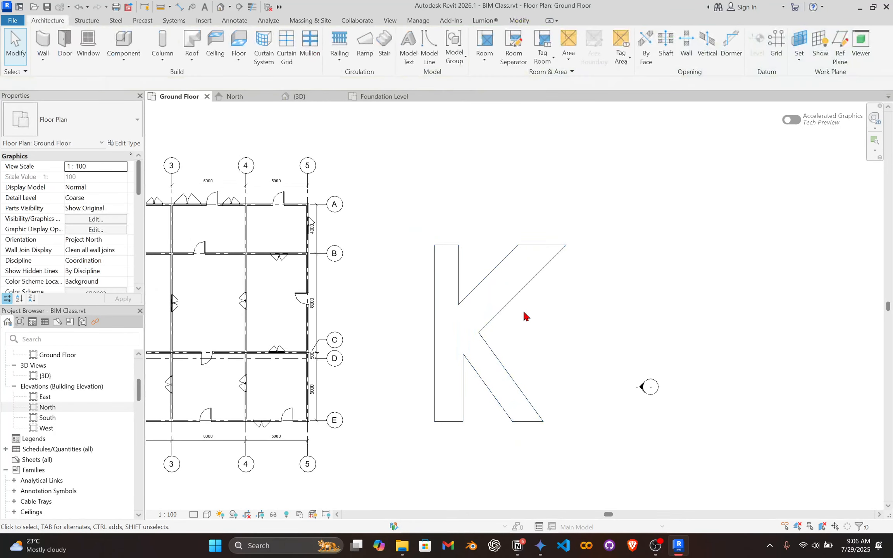
Select the K-shaped floor, edit its boundary and delete all of its sketch lines.
click(508, 303)
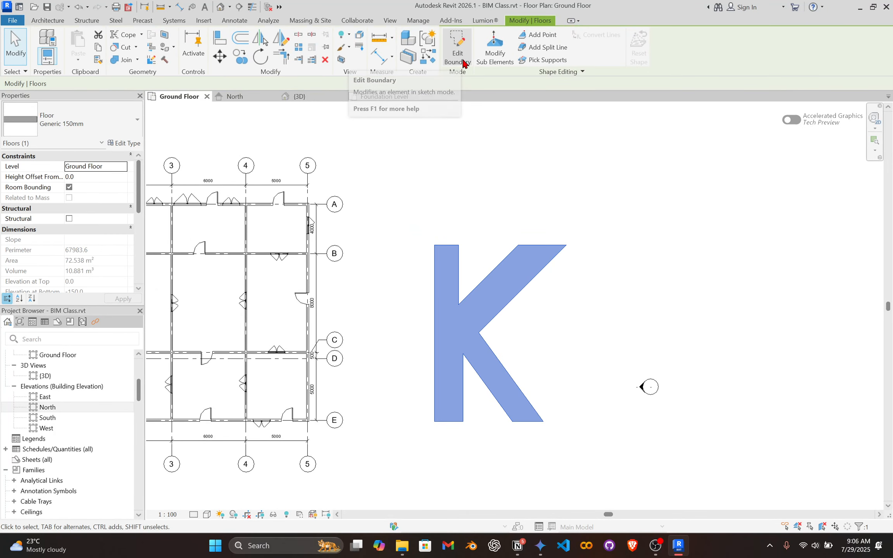
click(517, 291)
click(519, 292)
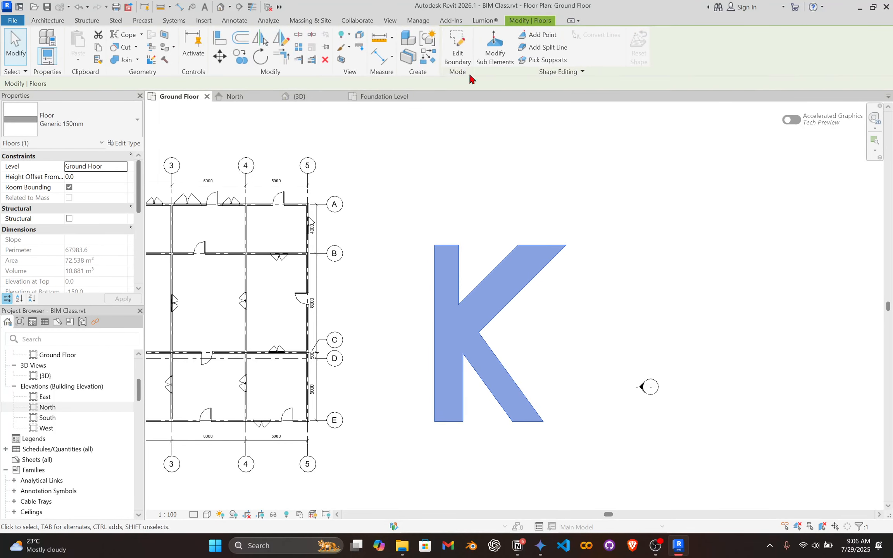
click(453, 52)
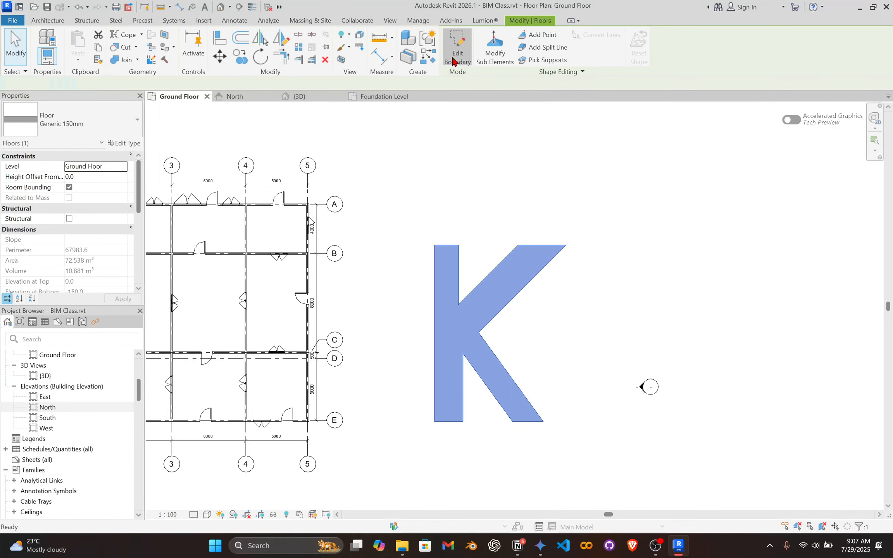
scroll(488, 322, up, 2)
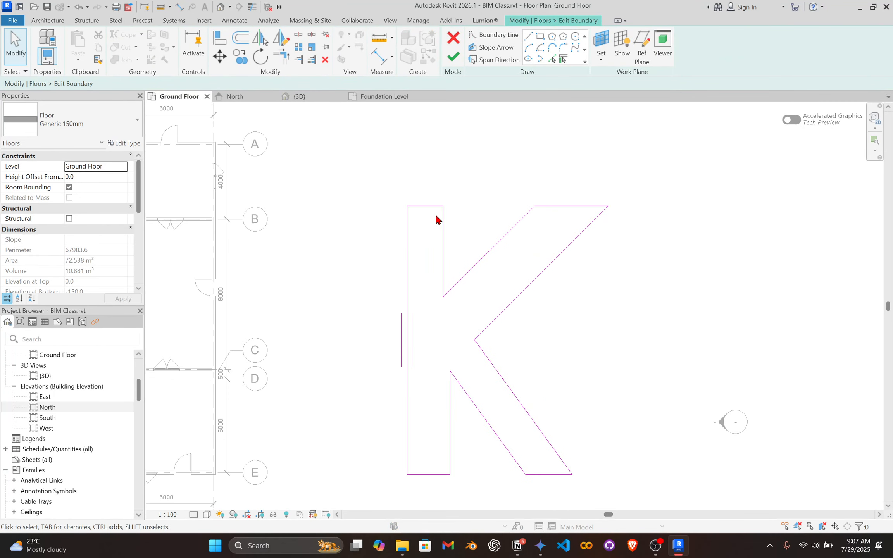
drag(355, 146, 674, 485)
key(Delete)
scroll(423, 322, down, 5)
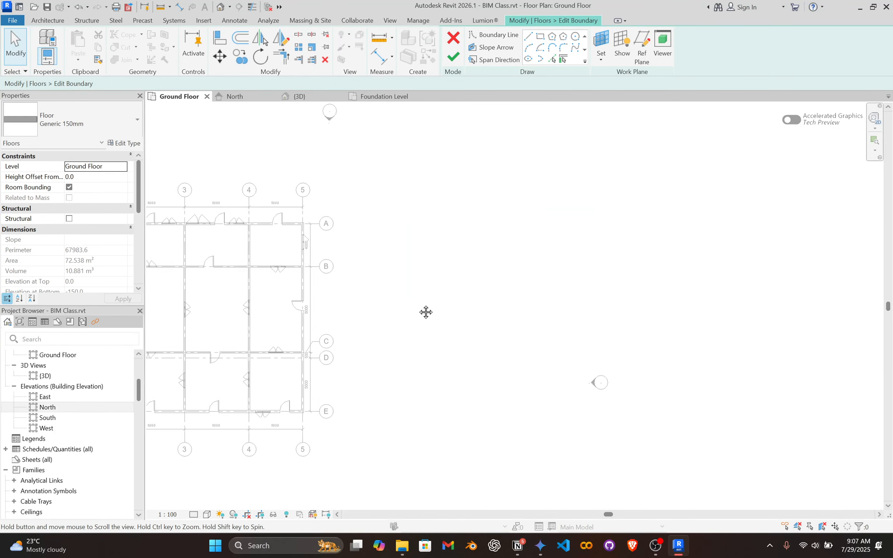
Try a rectangular floor boundary to the east of the building and undo it.
click(540, 36)
click(562, 284)
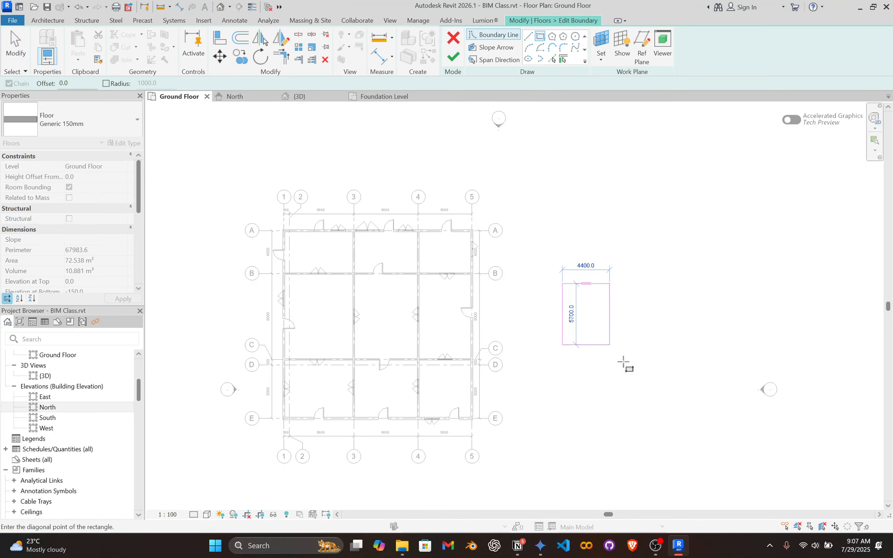
click(732, 437)
key(Escape)
key(Escape)
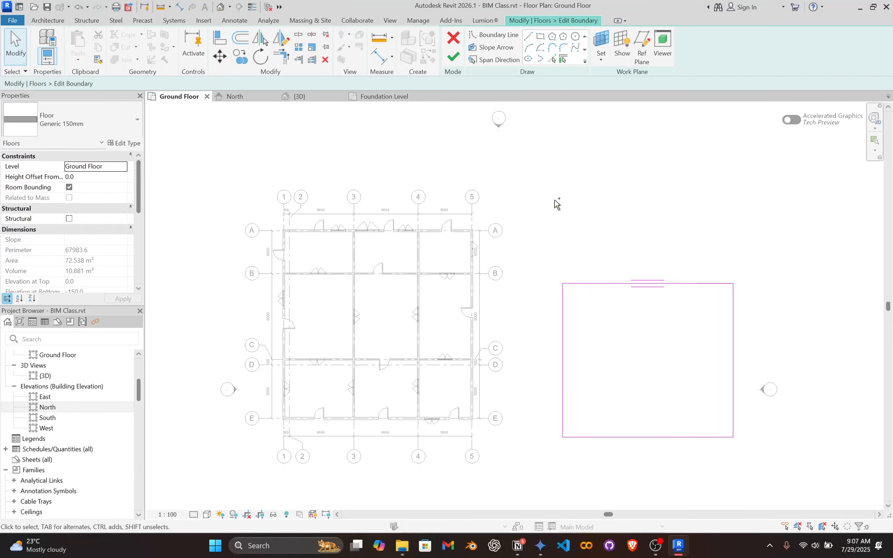
key(ctrl+z)
Try out a six-sided polygon and a circle as floor boundaries beside the building, cancelling each.
click(552, 36)
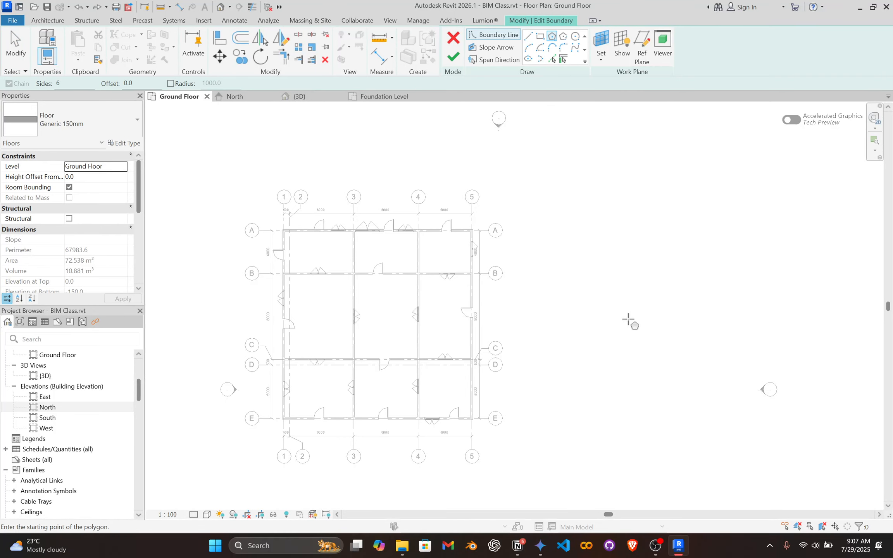
click(622, 303)
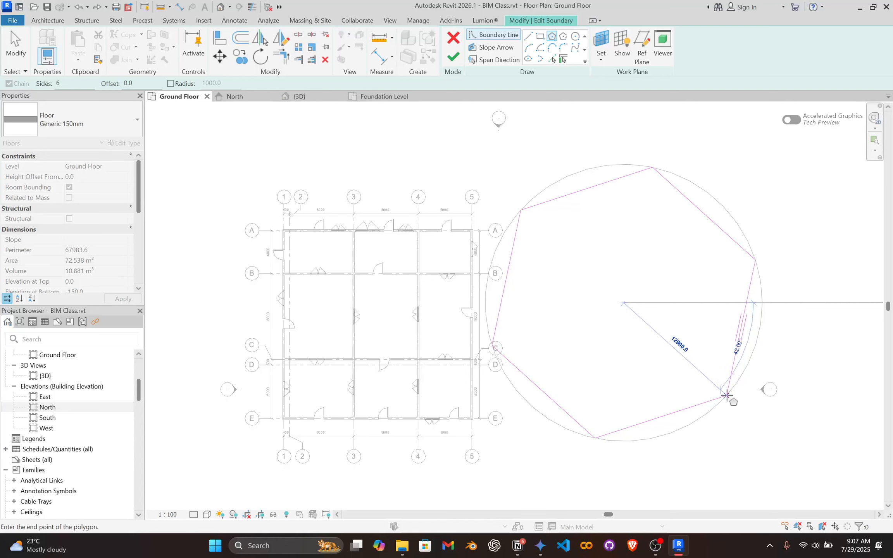
key(Escape)
click(577, 37)
click(638, 304)
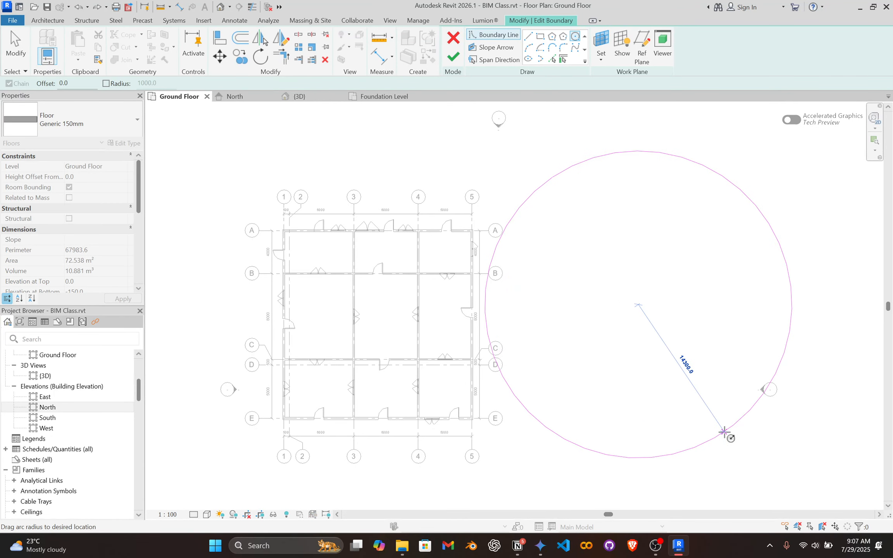
key(Escape)
Try a start-end-radius arc as a boundary line beside the building and undo it.
click(528, 47)
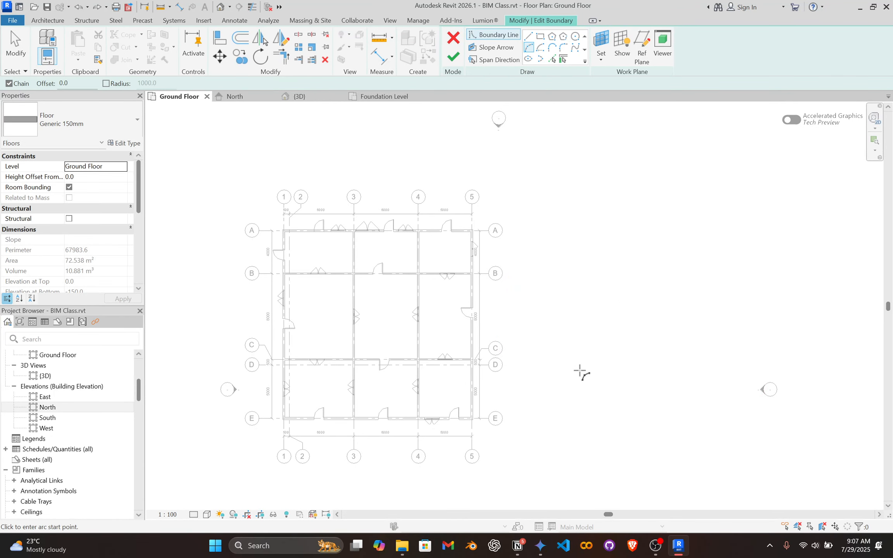
click(569, 380)
click(729, 246)
click(688, 381)
key(Escape)
key(Escape)
key(ctrl+z)
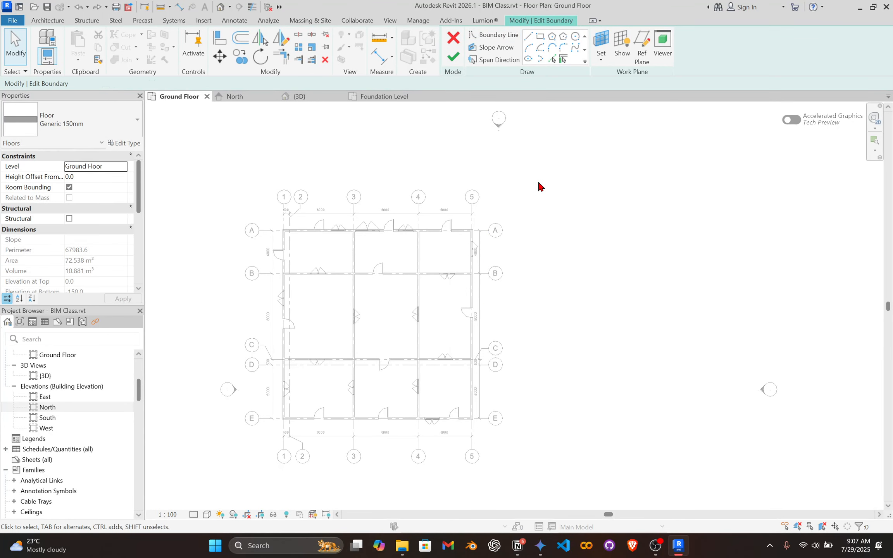
Create the floor's boundary lines with Pick Walls from the four exterior walls along grids A, 1, E and 5.
click(563, 59)
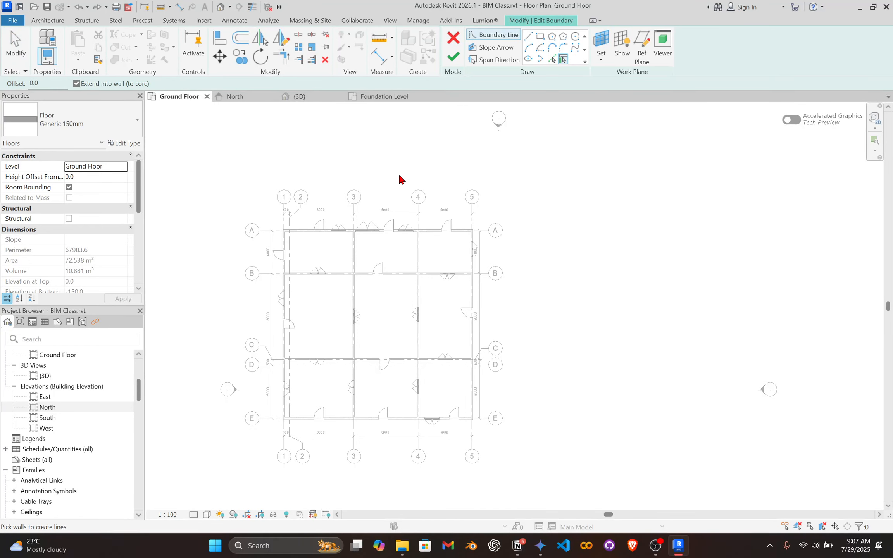
scroll(321, 250, up, 2)
middle_drag(348, 236, 380, 205)
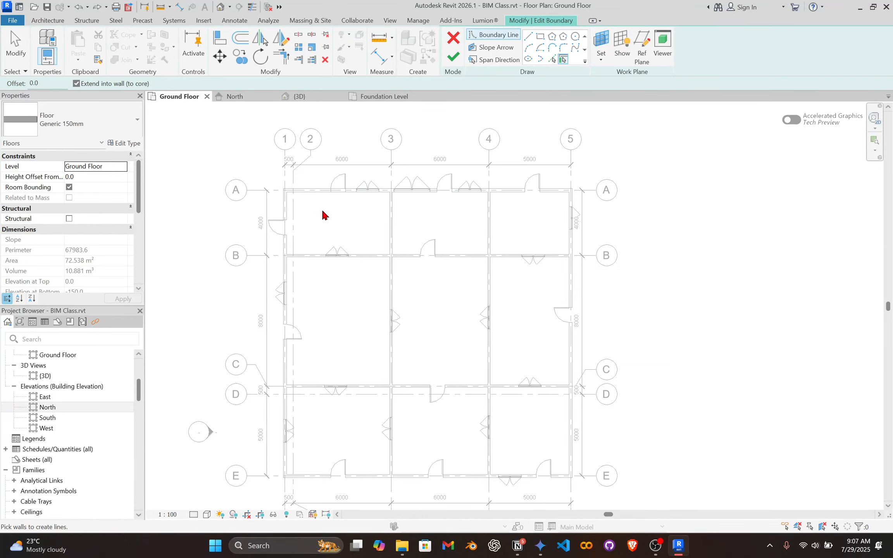
click(339, 192)
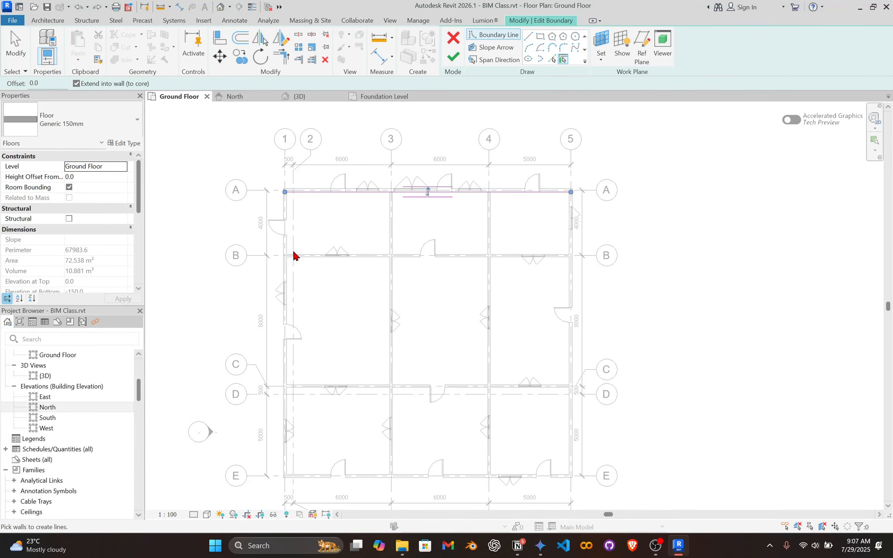
click(288, 287)
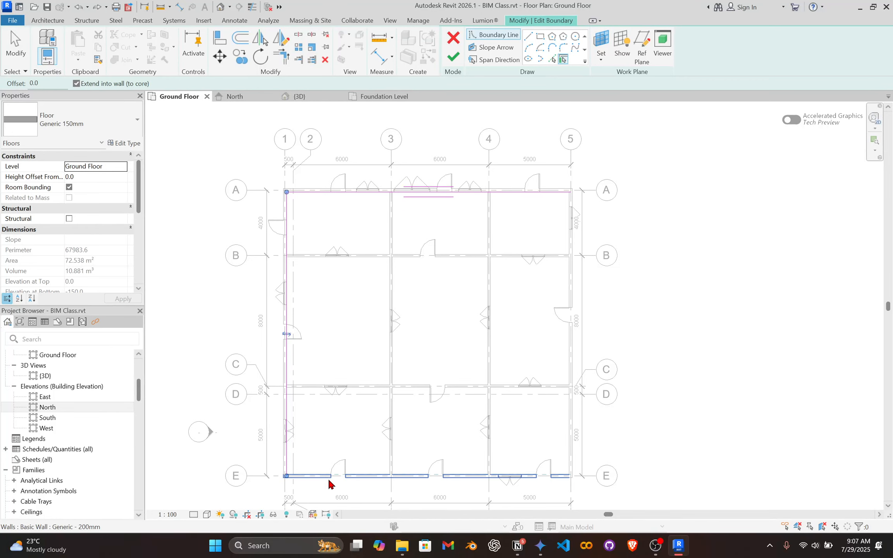
click(315, 472)
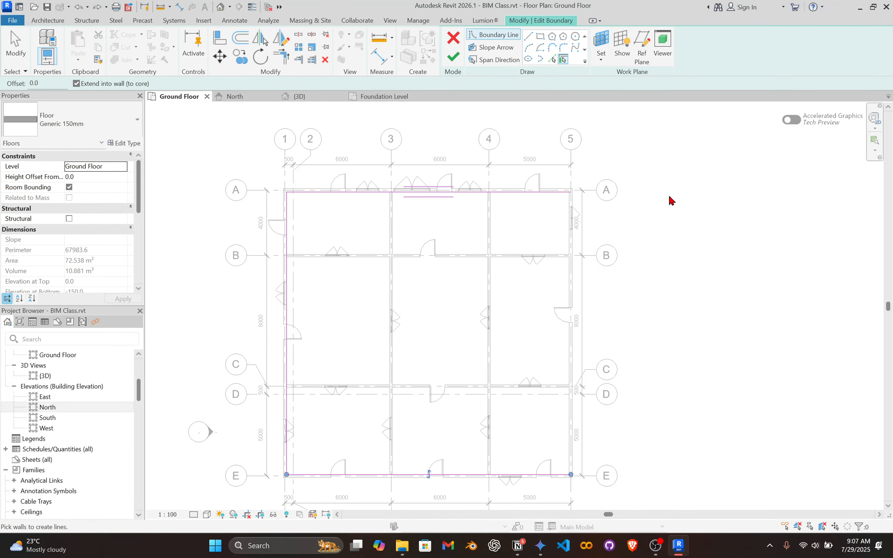
click(569, 268)
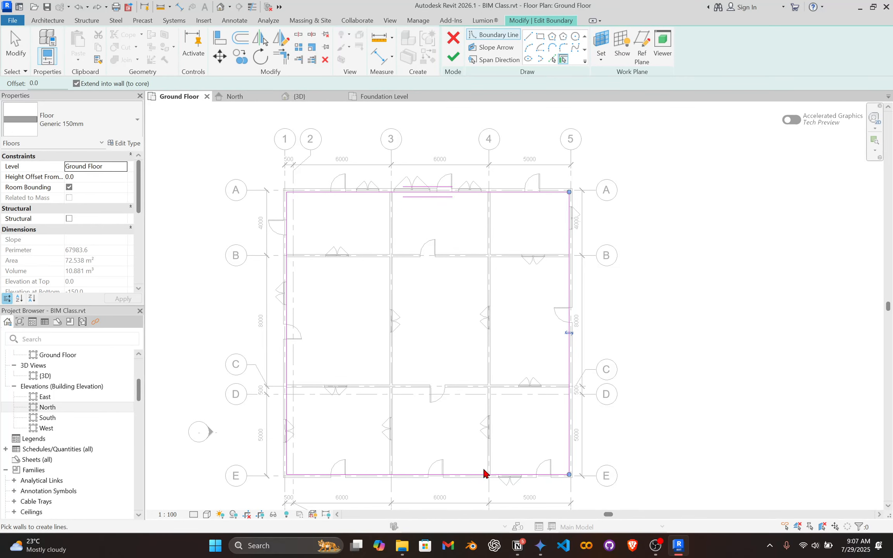
scroll(595, 287, up, 5)
scroll(534, 297, up, 4)
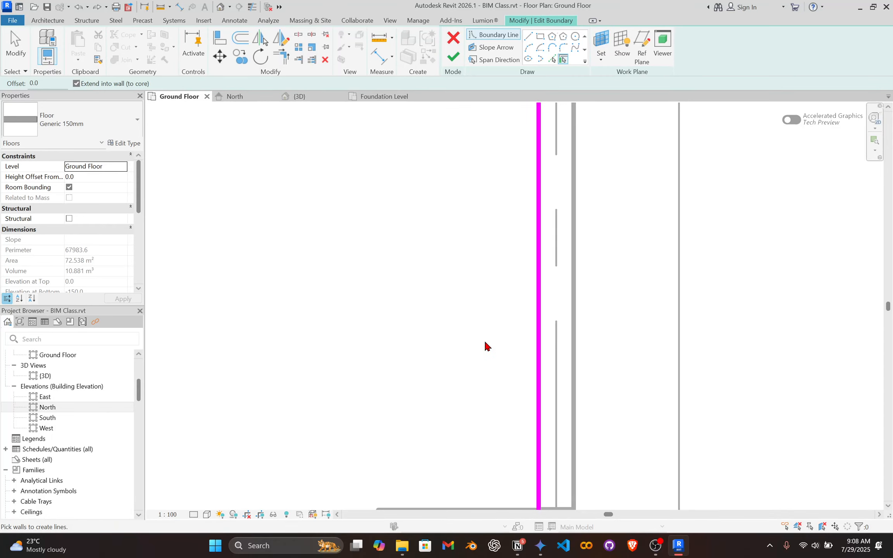
Finish the floor's boundary edit and clear the floor selection.
scroll(484, 342, down, 9)
middle_drag(453, 256, 640, 213)
middle_drag(393, 210, 365, 203)
click(453, 57)
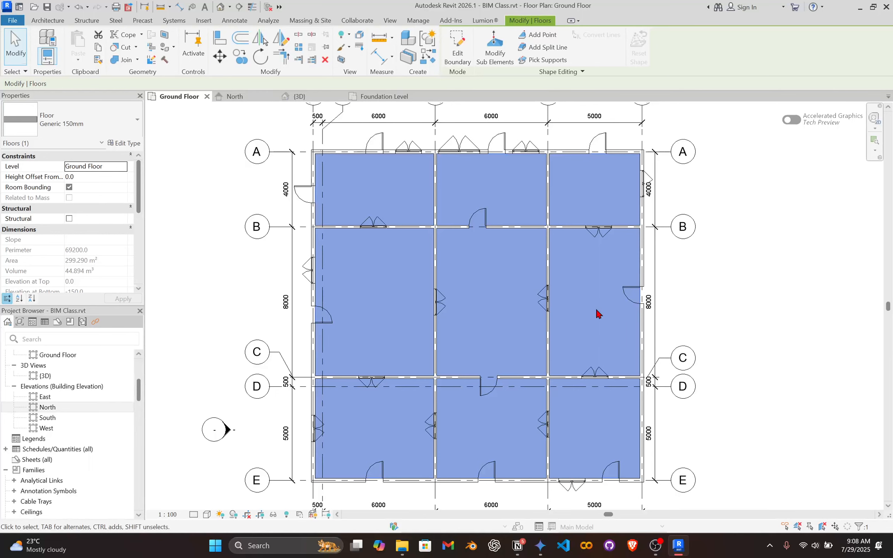
click(777, 349)
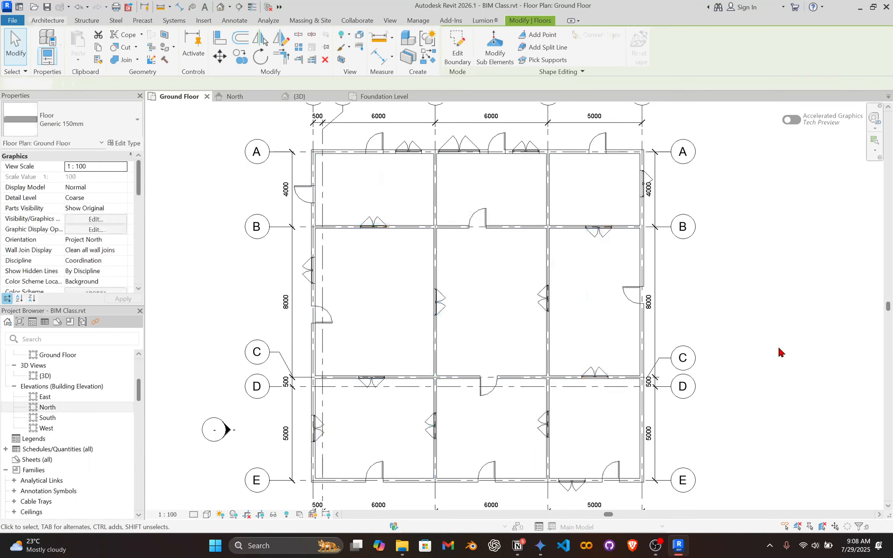
Examine the floor inside the building's rooms in the {3D} view.
click(296, 97)
middle_drag(402, 313, 549, 271)
scroll(476, 287, up, 5)
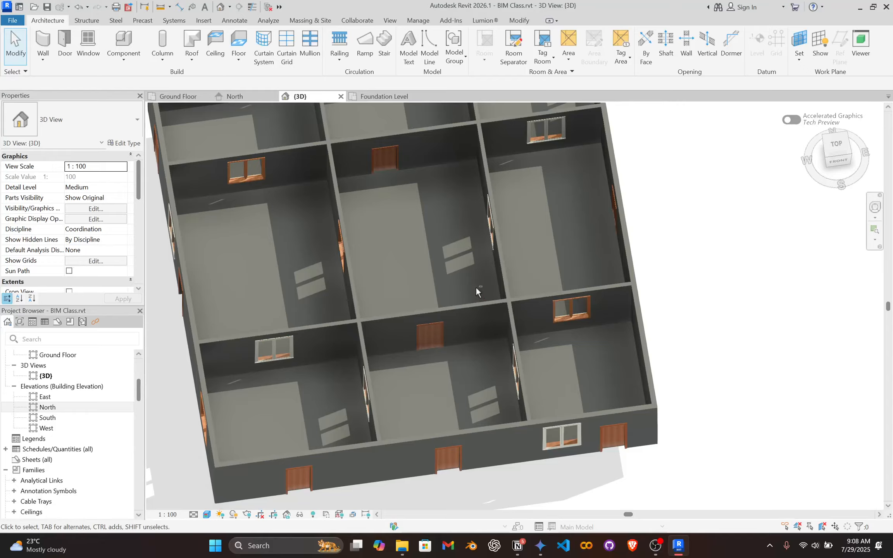
shift+middle_drag(475, 287, 530, 261)
click(521, 365)
shift+middle_drag(521, 364, 332, 8)
shift+middle_drag(263, 39, 360, 298)
Return to the Ground Floor plan and clear the selection.
click(172, 96)
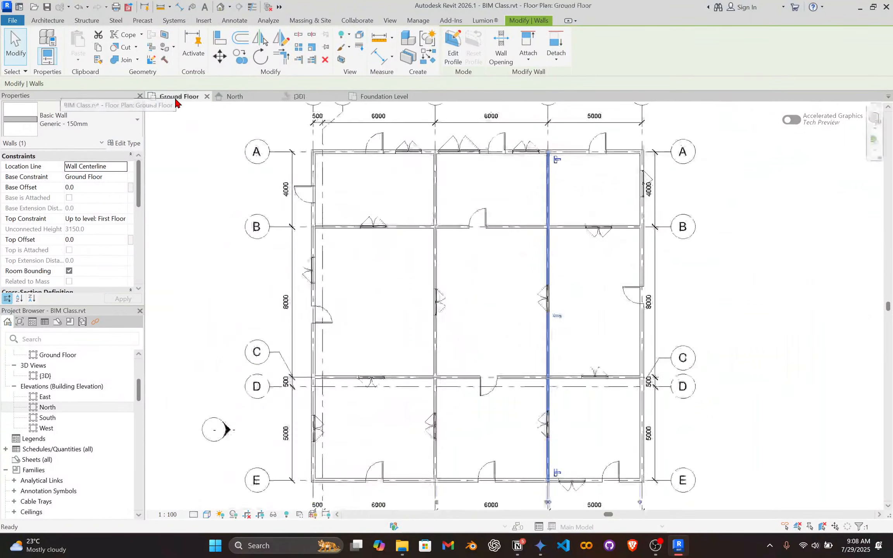
middle_drag(585, 245, 578, 252)
click(692, 253)
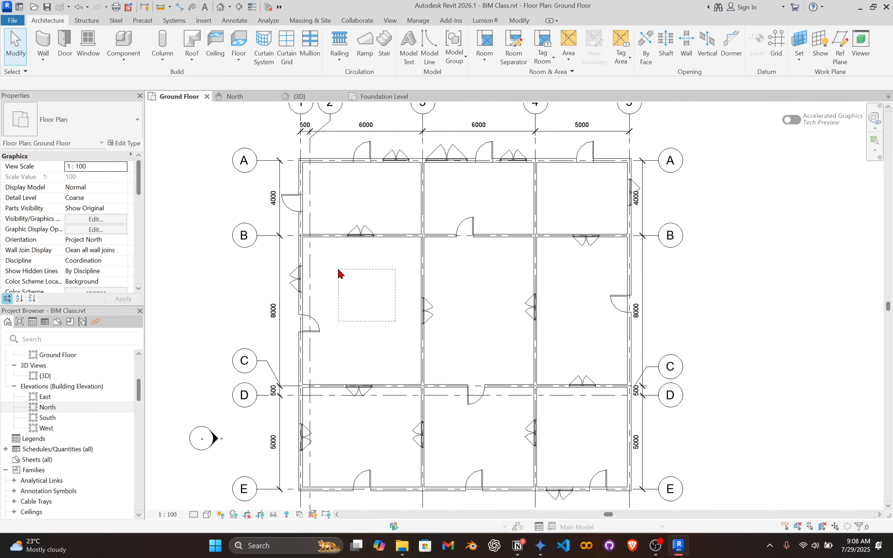
click(360, 231)
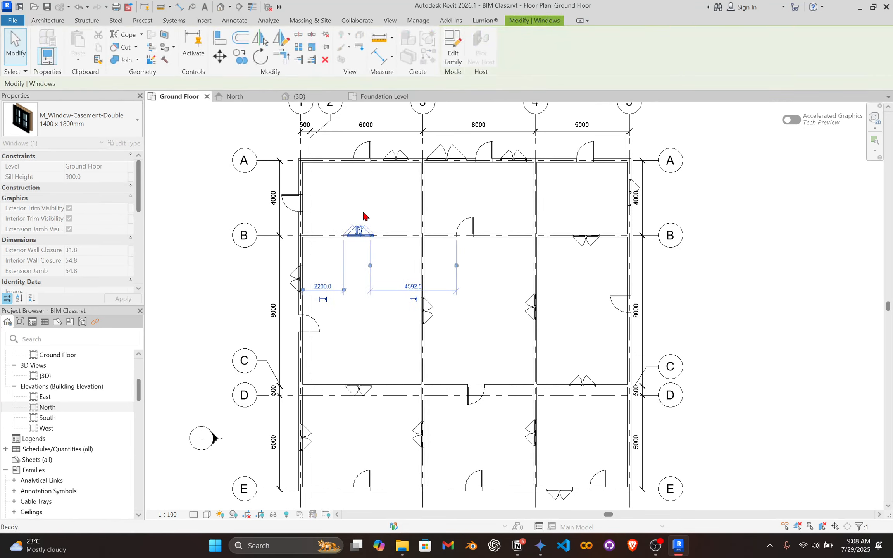
click(363, 215)
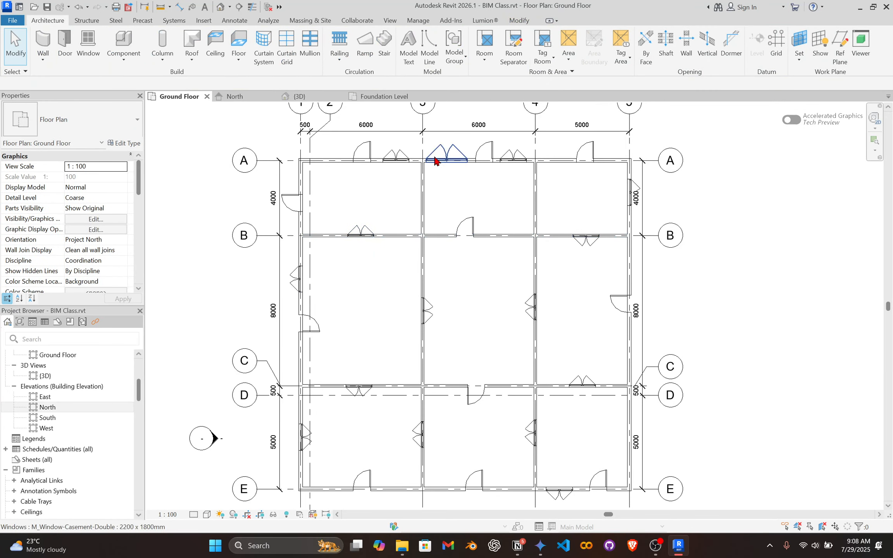
Examine the exterior wall along grid A closely for the floor's edge.
scroll(320, 159, up, 3)
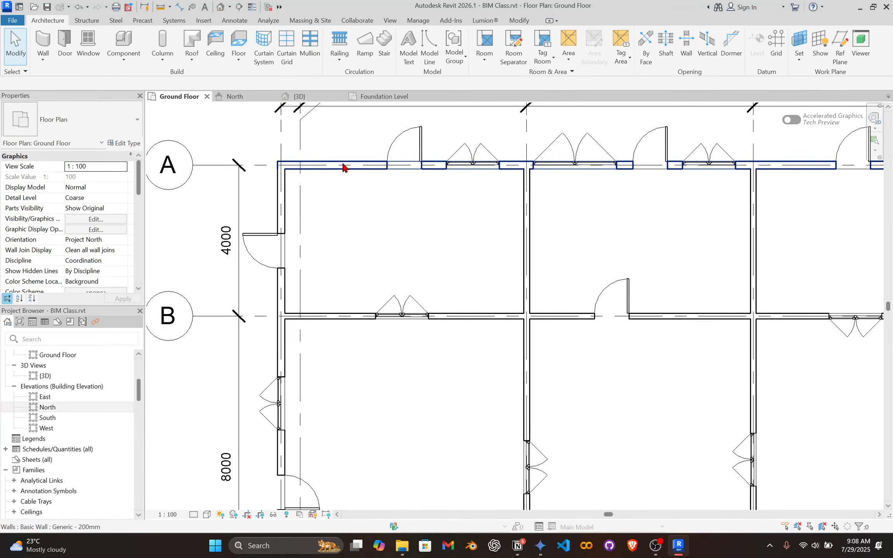
scroll(343, 167, down, 3)
scroll(333, 168, up, 3)
scroll(334, 170, up, 3)
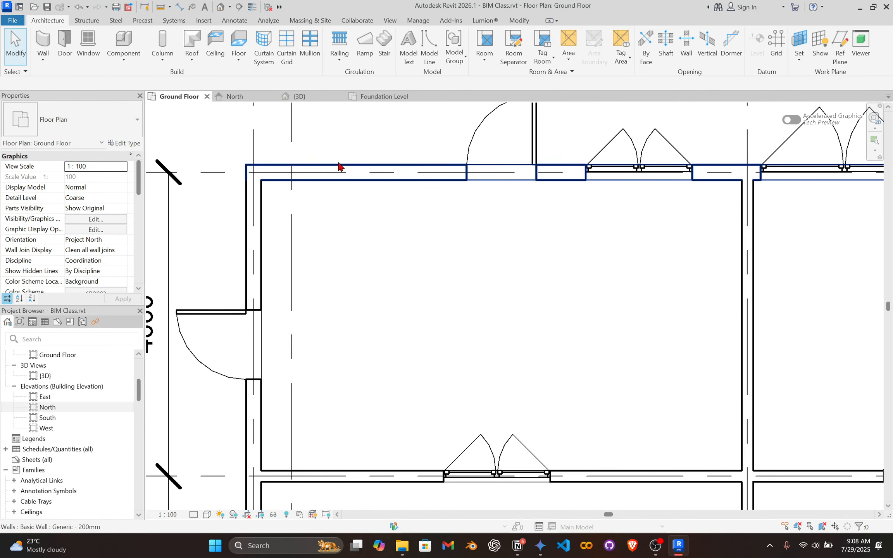
click(355, 172)
scroll(462, 184, down, 2)
middle_drag(462, 185, 432, 276)
scroll(402, 270, up, 5)
click(410, 236)
scroll(428, 183, down, 1)
scroll(411, 248, up, 2)
scroll(411, 246, up, 1)
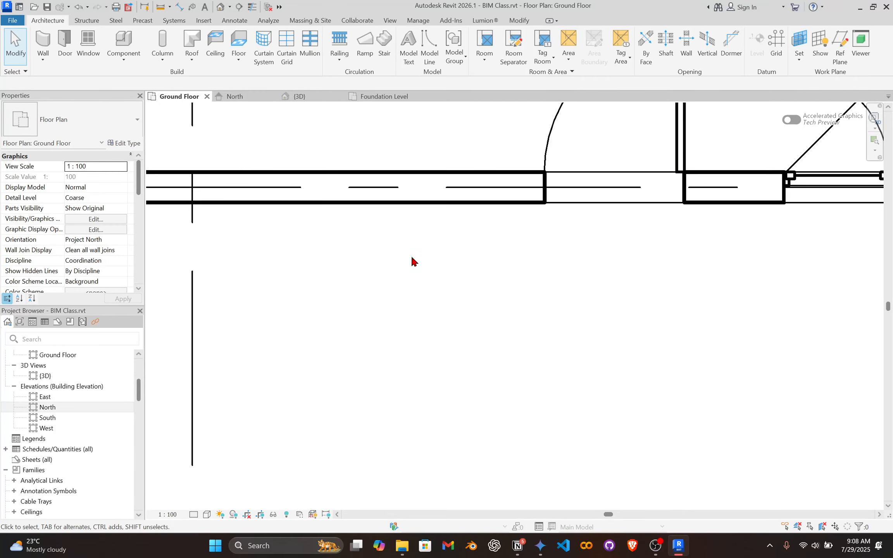
scroll(416, 250, up, 1)
middle_drag(453, 328, 466, 377)
scroll(431, 283, down, 4)
middle_drag(444, 237, 417, 286)
scroll(416, 300, up, 2)
scroll(410, 310, down, 4)
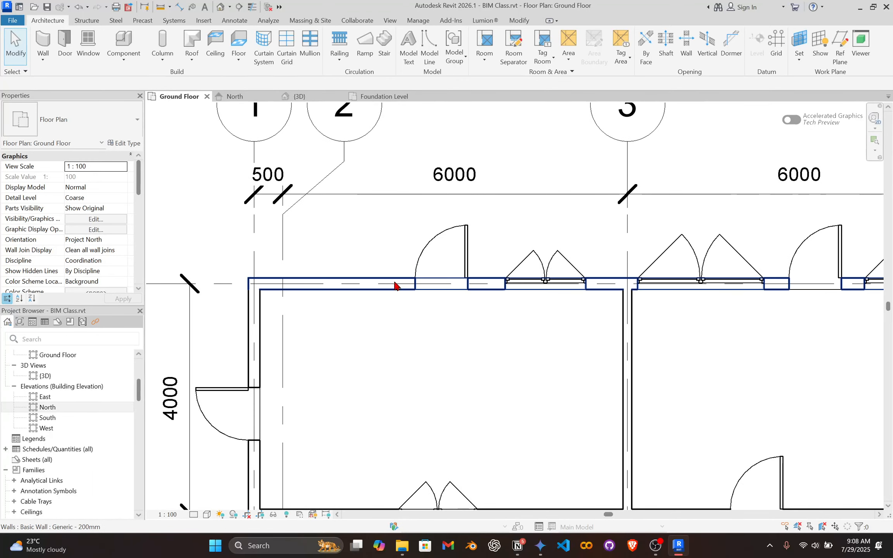
scroll(387, 286, up, 2)
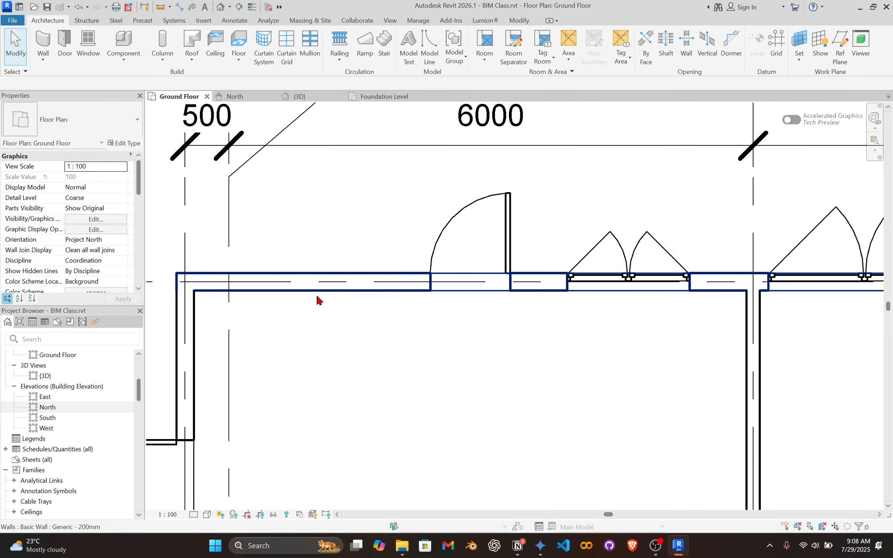
scroll(341, 297, down, 2)
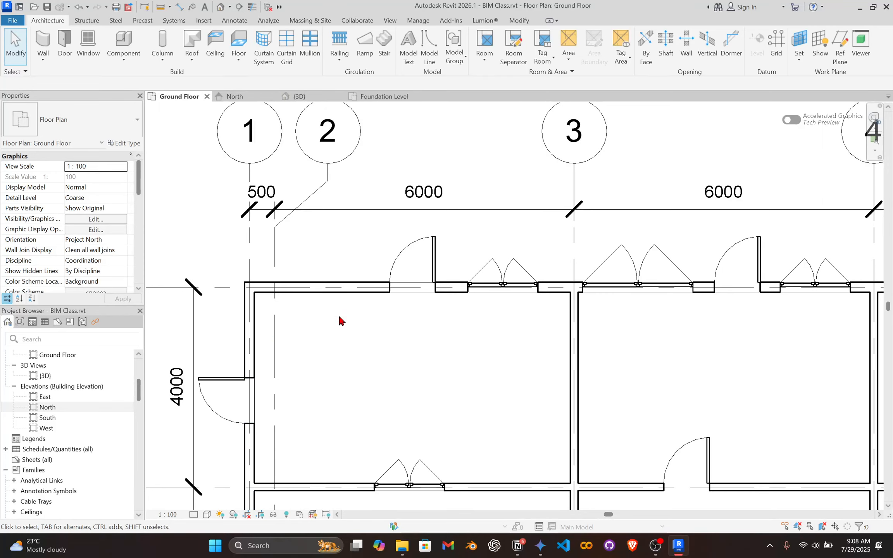
Select the Generic 150mm floor by its edge at the grid E exterior wall, just west of grid 3.
scroll(336, 293, down, 1)
middle_drag(533, 286, 118, 194)
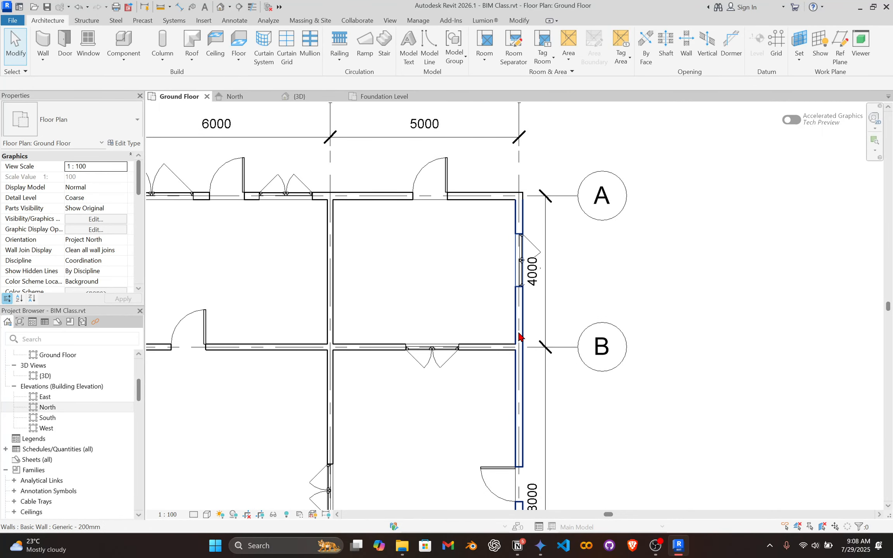
scroll(485, 328, down, 1)
middle_drag(485, 328, 569, 80)
middle_drag(442, 297, 480, 58)
scroll(338, 320, up, 3)
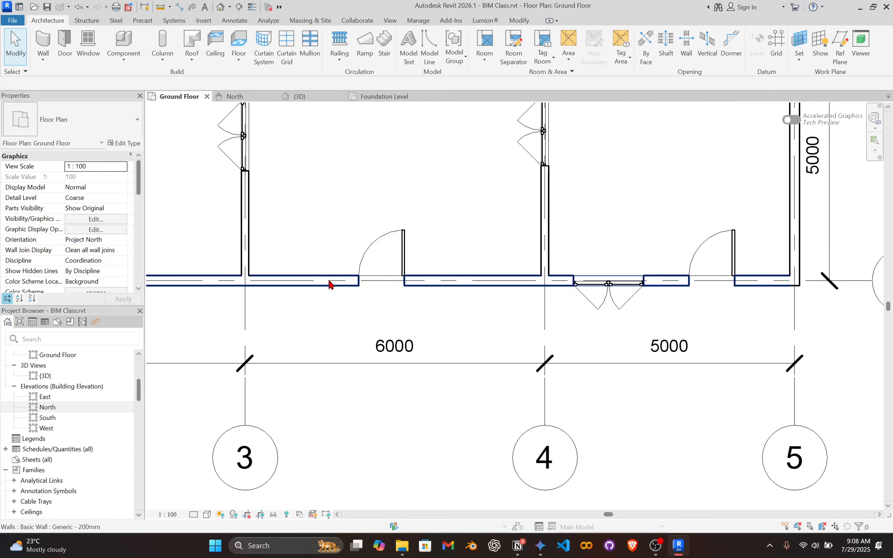
middle_drag(408, 265, 596, 294)
scroll(319, 299, up, 3)
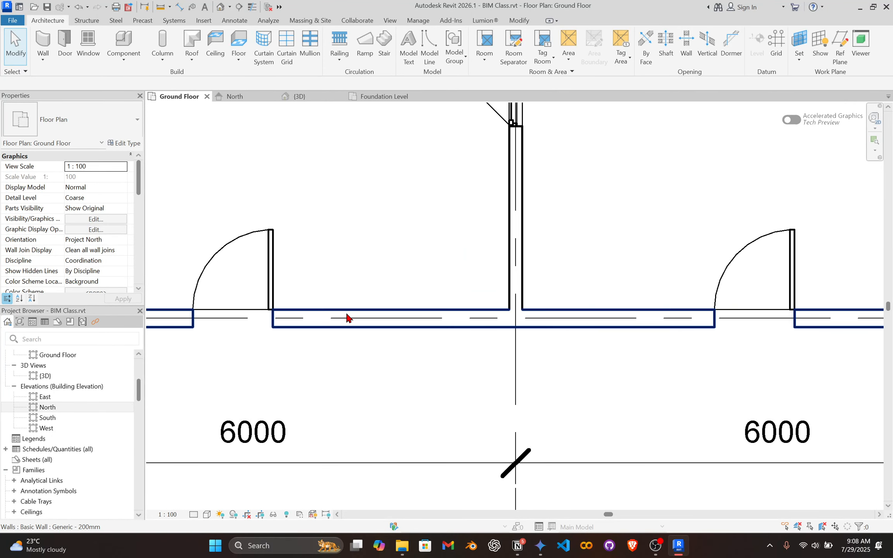
key(Tab)
key(Tab)
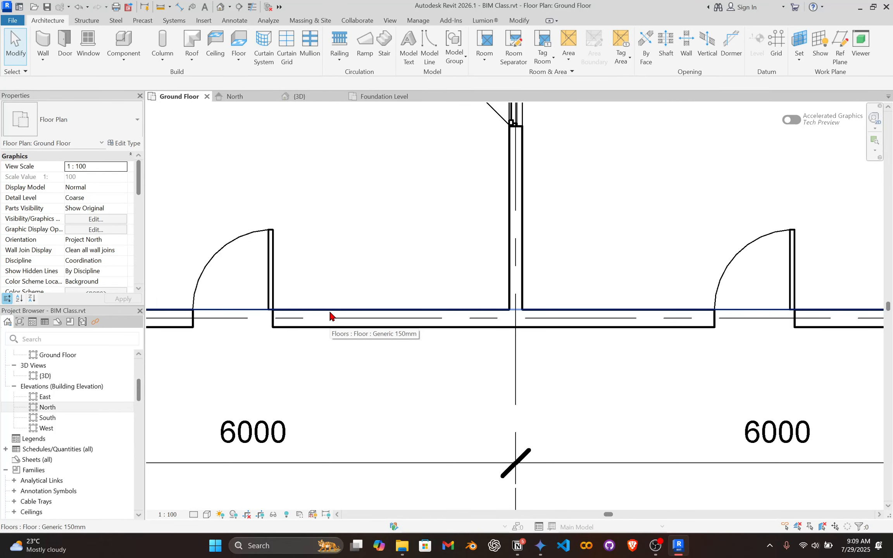
click(331, 315)
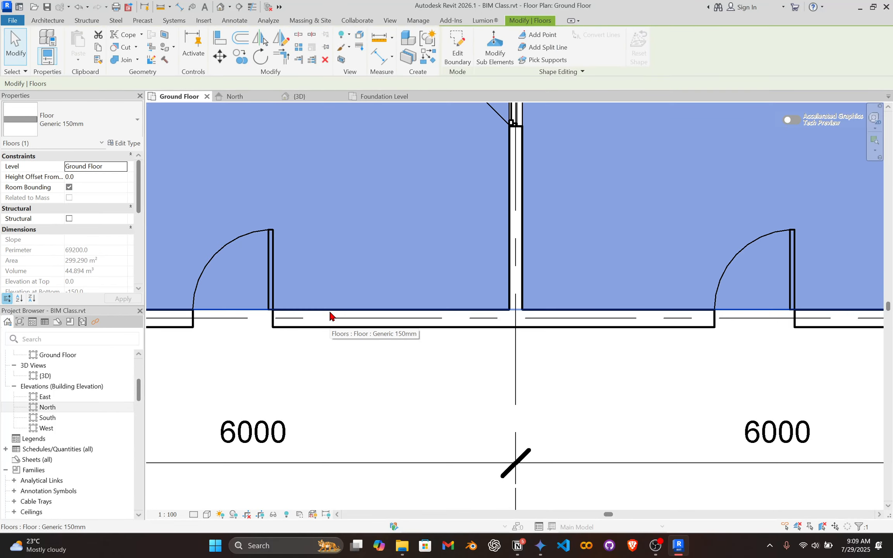
Open the selected floor's boundary sketch for editing.
scroll(492, 283, down, 4)
middle_drag(576, 222, 507, 348)
scroll(574, 261, down, 1)
middle_drag(575, 262, 544, 312)
scroll(521, 322, up, 1)
scroll(515, 300, down, 4)
middle_drag(536, 211, 457, 273)
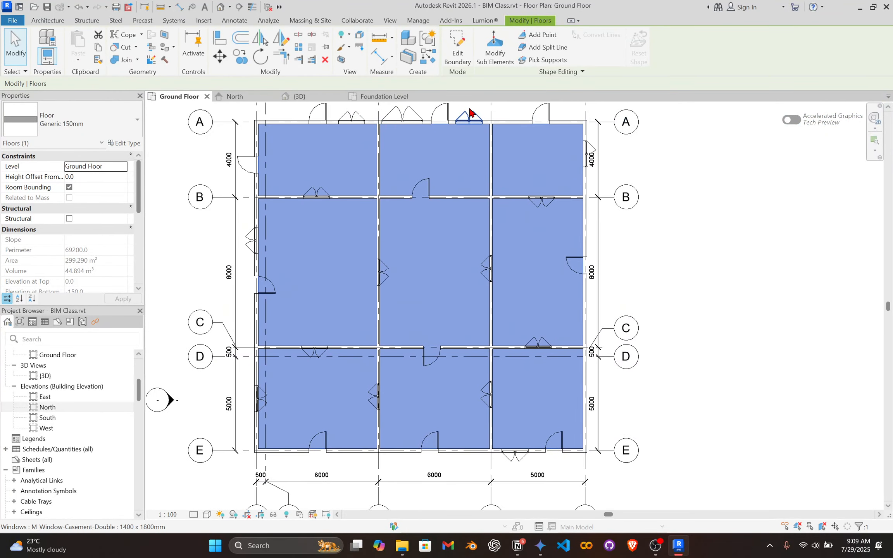
click(456, 36)
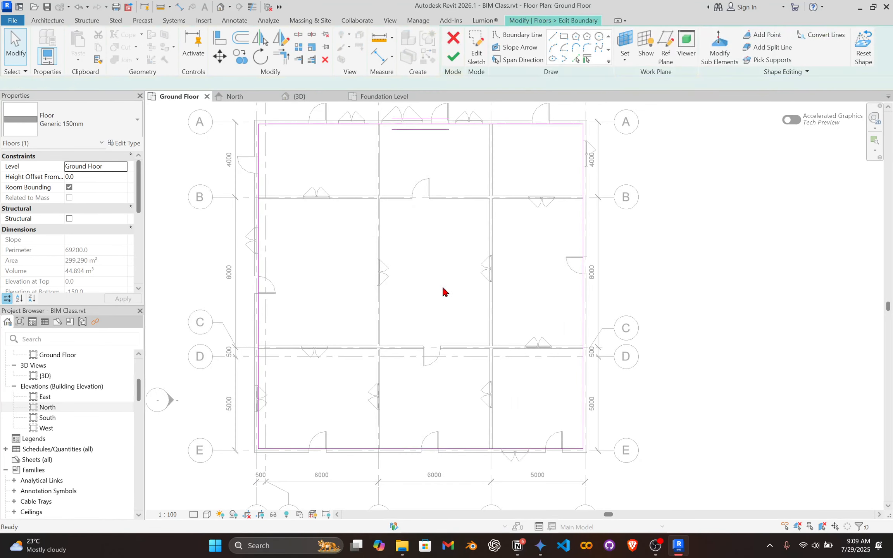
Examine how the floor's boundary lines run around the rooms along the exterior walls.
scroll(442, 273, down, 2)
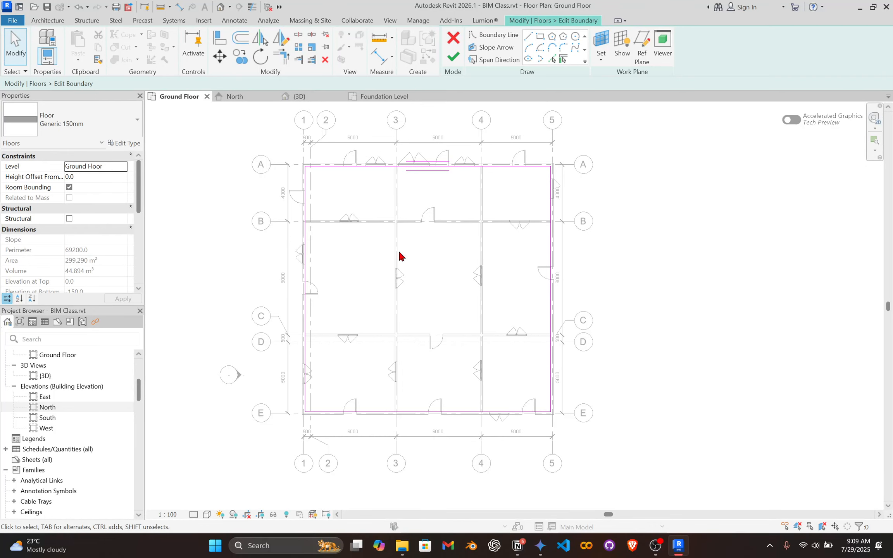
scroll(334, 251, up, 2)
middle_drag(449, 261, 343, 353)
scroll(344, 355, up, 2)
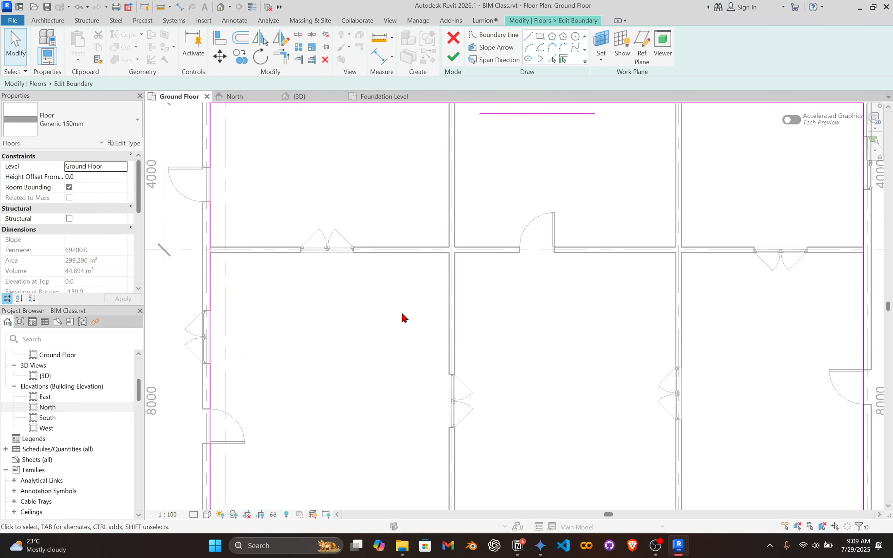
scroll(365, 318, down, 1)
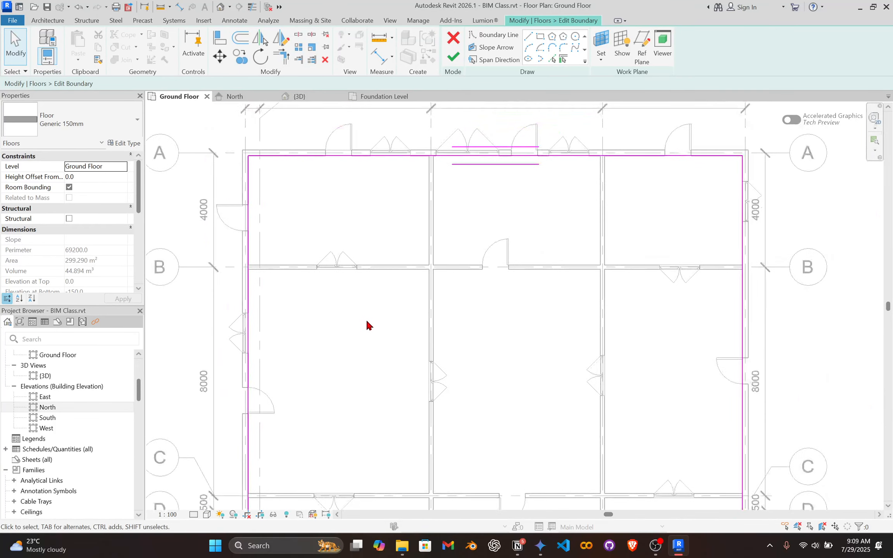
scroll(365, 300, down, 1)
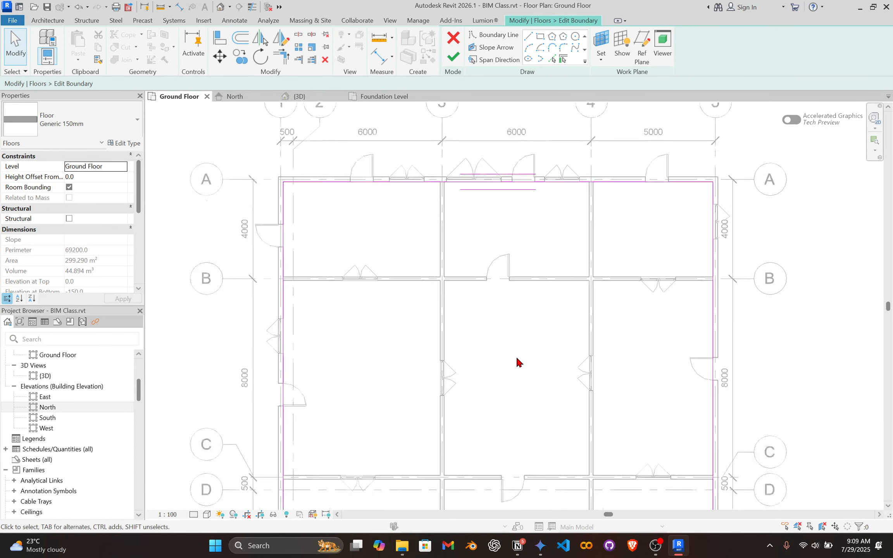
middle_drag(515, 356, 454, 292)
scroll(446, 289, down, 2)
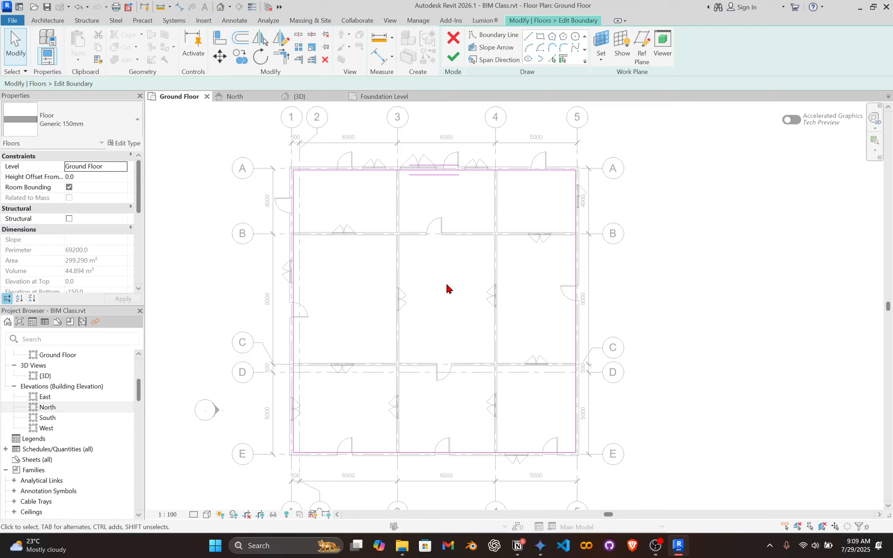
scroll(427, 316, up, 2)
scroll(431, 244, down, 1)
middle_drag(479, 207, 480, 231)
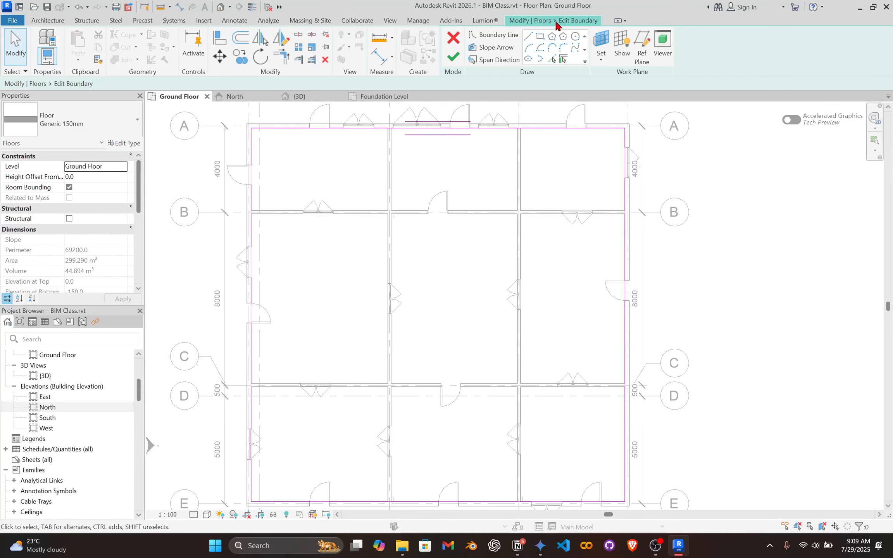
Sketch a rectangular opening of about 3200 by 4600 mm in the central room between grids B and C.
click(540, 36)
scroll(304, 267, up, 2)
scroll(374, 239, down, 3)
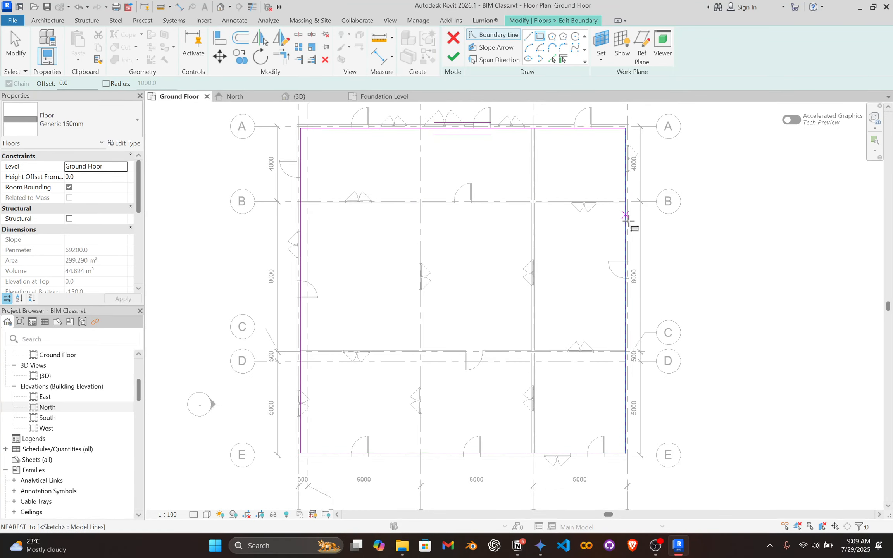
scroll(416, 346, up, 2)
scroll(513, 253, down, 1)
middle_drag(513, 253, 467, 261)
scroll(474, 235, up, 3)
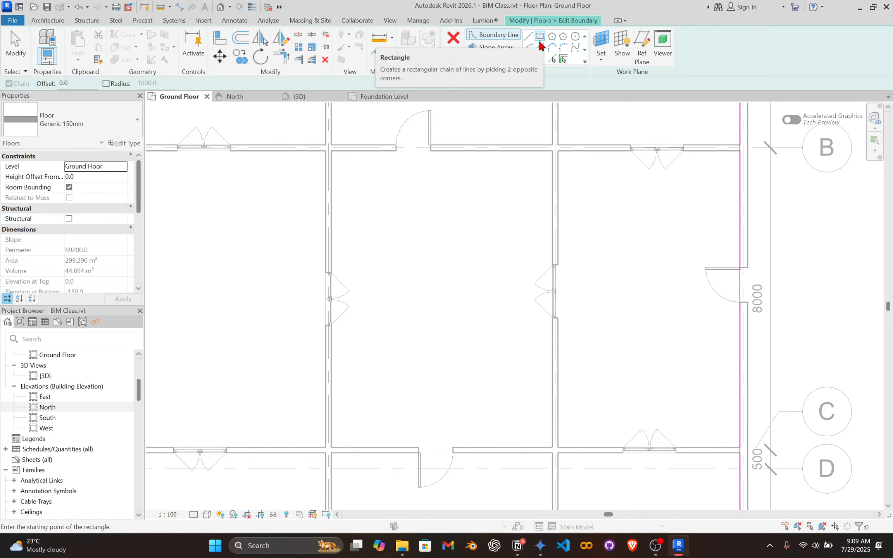
click(380, 215)
click(500, 388)
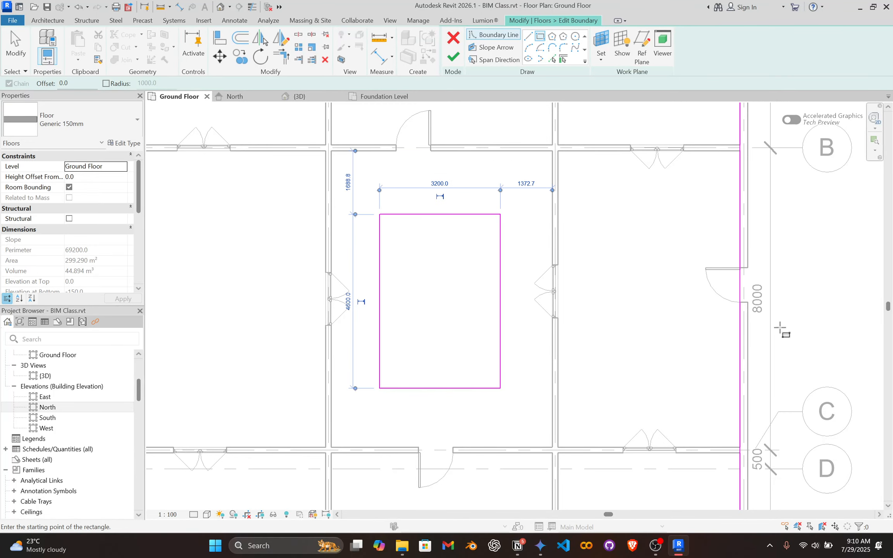
Sketch one rectangular opening in each of the three rooms between grids D and E.
scroll(689, 304, down, 4)
middle_drag(539, 325, 510, 197)
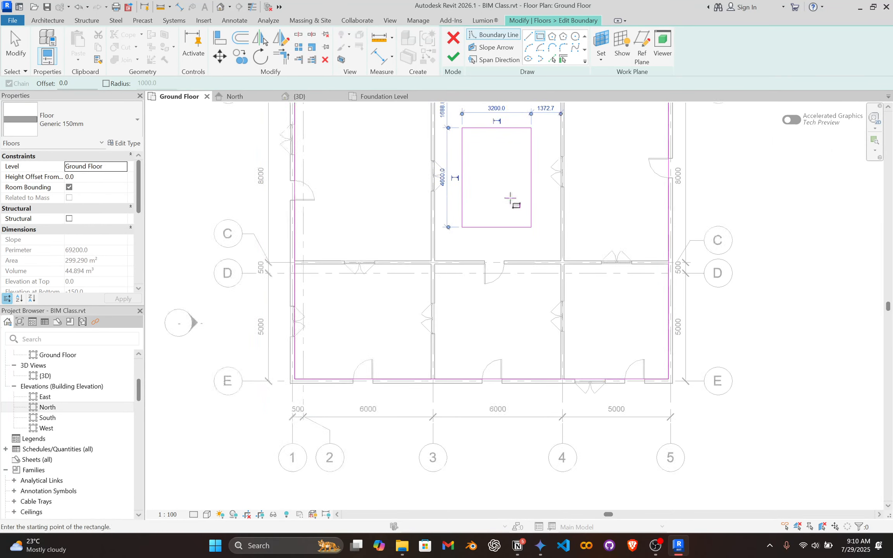
scroll(402, 310, up, 2)
click(321, 301)
scroll(373, 351, up, 1)
click(385, 352)
click(518, 293)
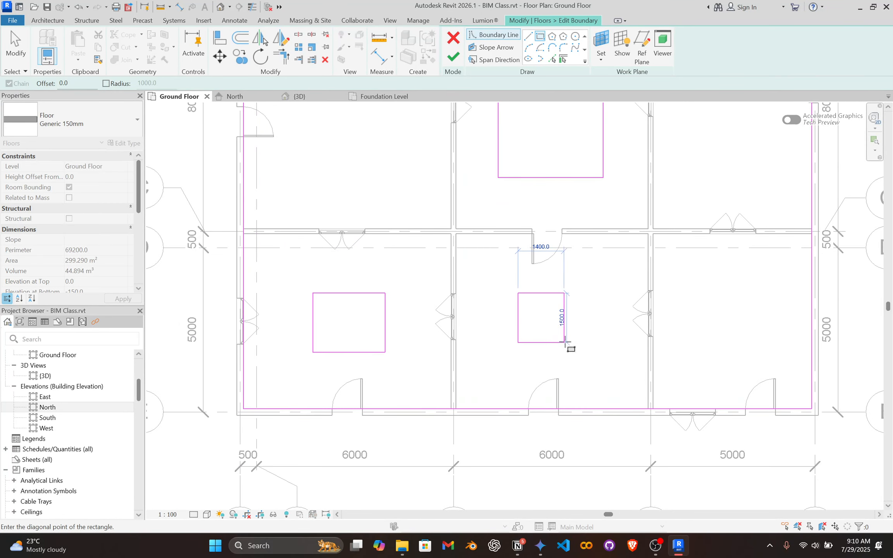
click(587, 358)
click(736, 257)
click(703, 367)
Sketch a rectangular opening about 3270 mm wide in the west room between grids B and C, level with the central opening.
middle_drag(632, 309, 691, 506)
click(356, 222)
click(463, 374)
Try a circular opening of 1800 mm radius in the northwest room, touching the boundary line along grid A.
scroll(518, 221, down, 1)
middle_drag(518, 226, 446, 445)
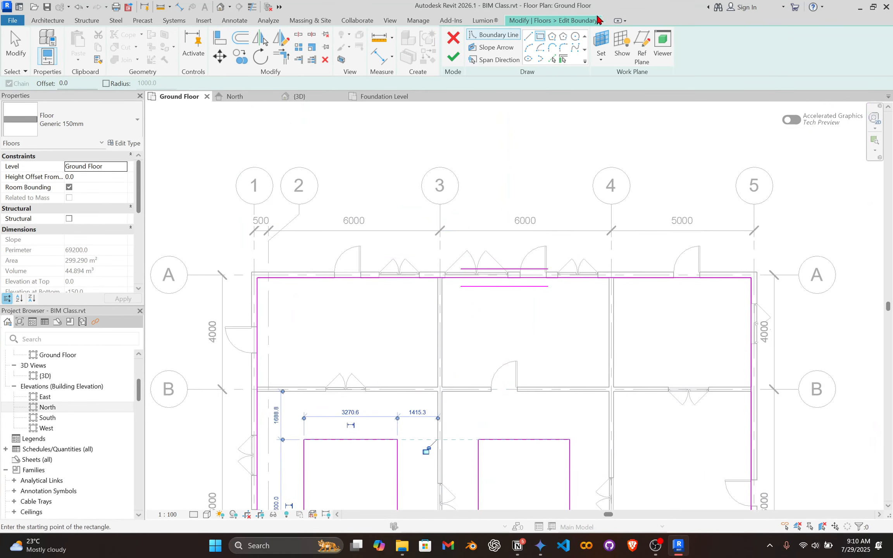
click(575, 36)
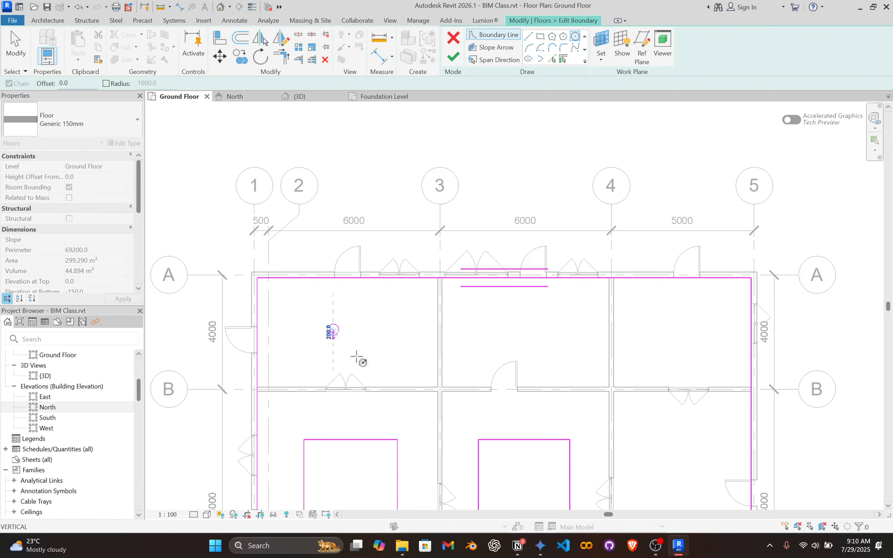
click(334, 329)
click(368, 294)
scroll(323, 205, up, 2)
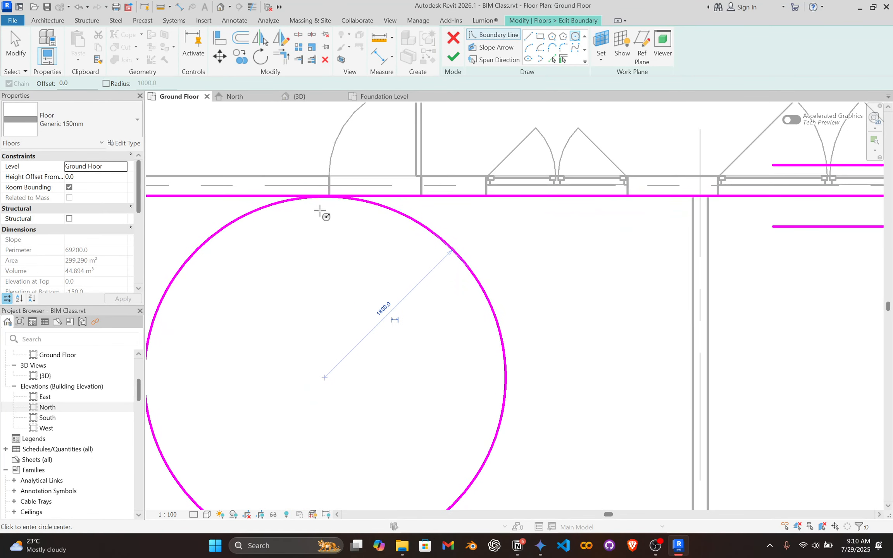
scroll(321, 224, up, 2)
scroll(322, 224, down, 2)
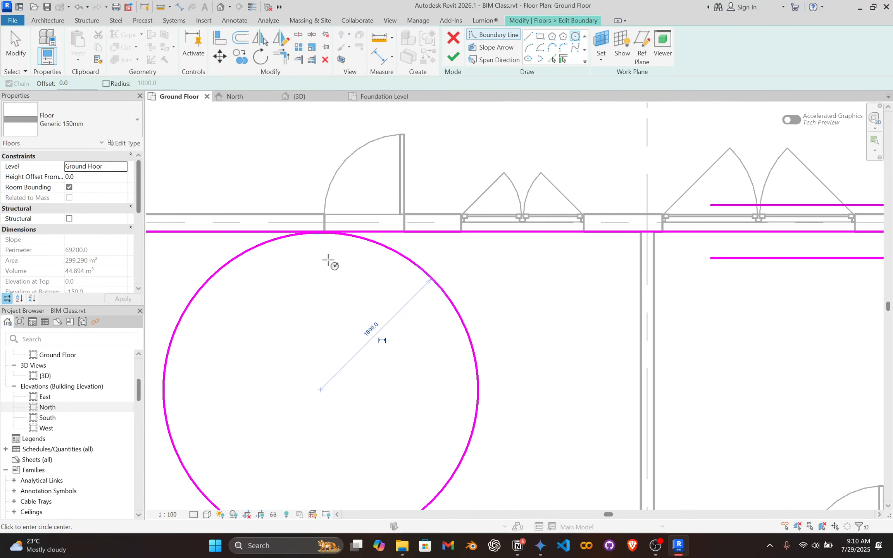
scroll(335, 272, down, 4)
scroll(334, 291, up, 2)
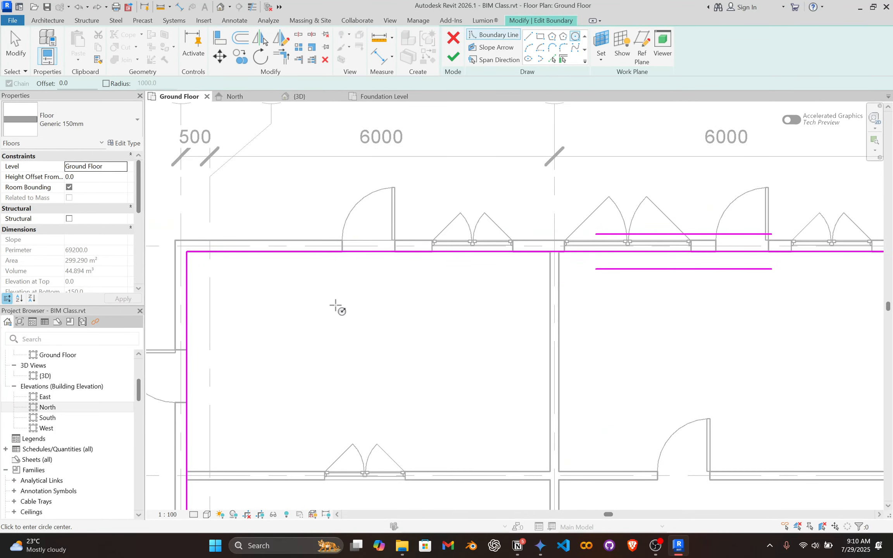
Try a larger circle centred outside the northwest room so that it crosses the boundary line along grid A, and undo it.
scroll(339, 253, down, 2)
scroll(351, 223, up, 3)
scroll(393, 325, up, 3)
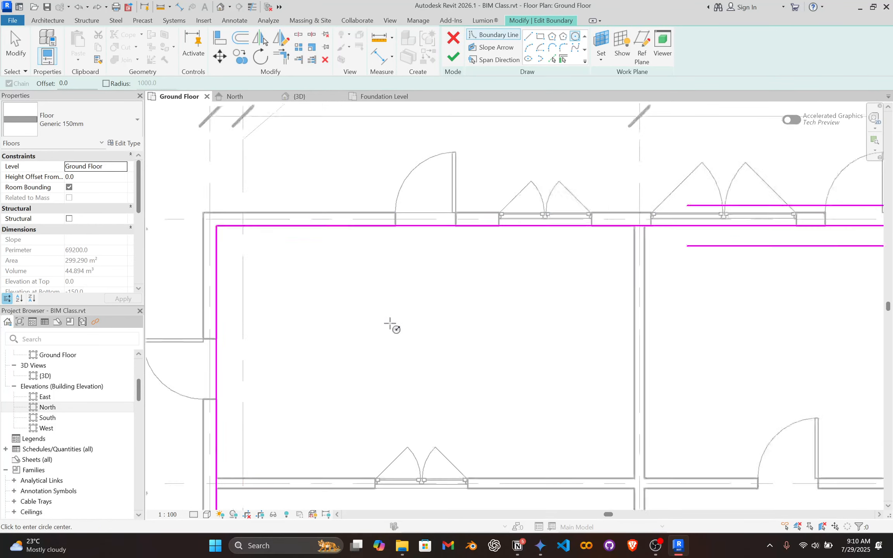
click(341, 139)
click(536, 333)
scroll(445, 271, down, 5)
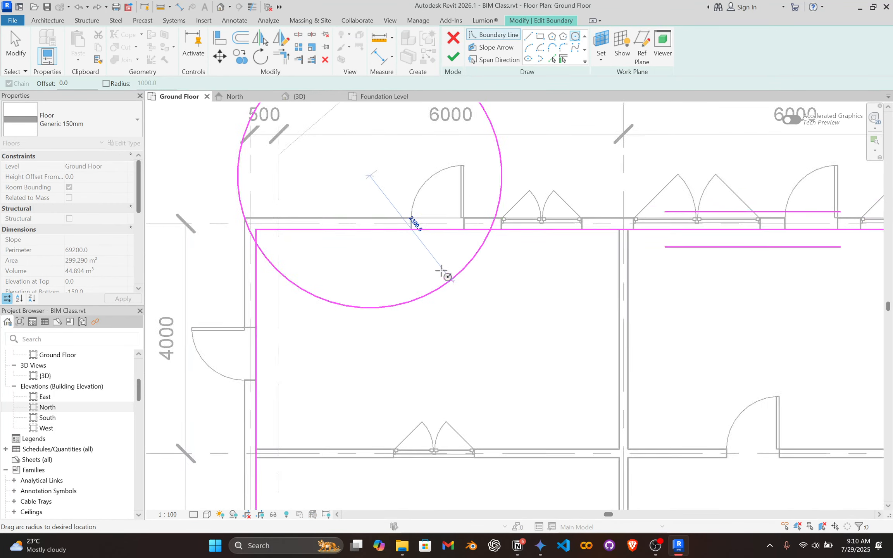
key(Escape)
scroll(310, 264, up, 3)
key(Escape)
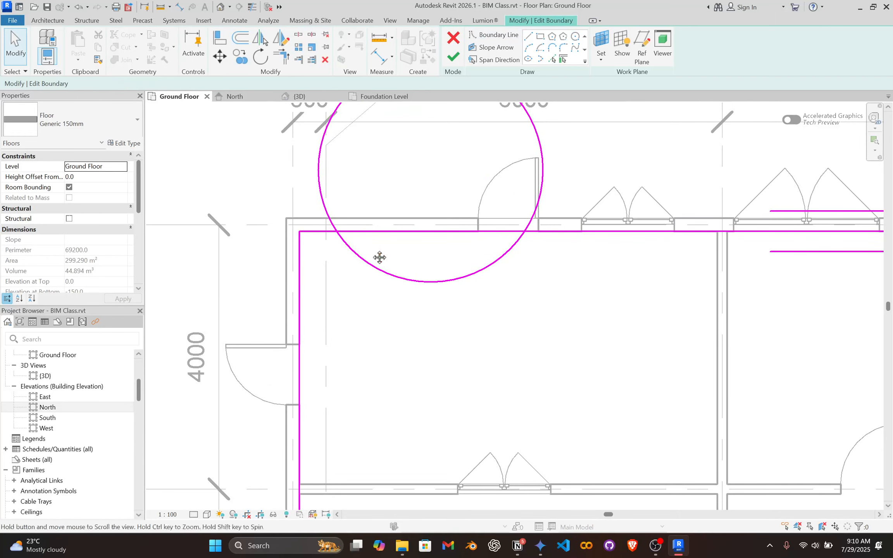
middle_drag(389, 244, 330, 286)
key(ctrl+z)
Sketch a rectangle about 3400 mm wide in the northwest room, with its north edge crossing the boundary onto grid A.
scroll(438, 174, down, 2)
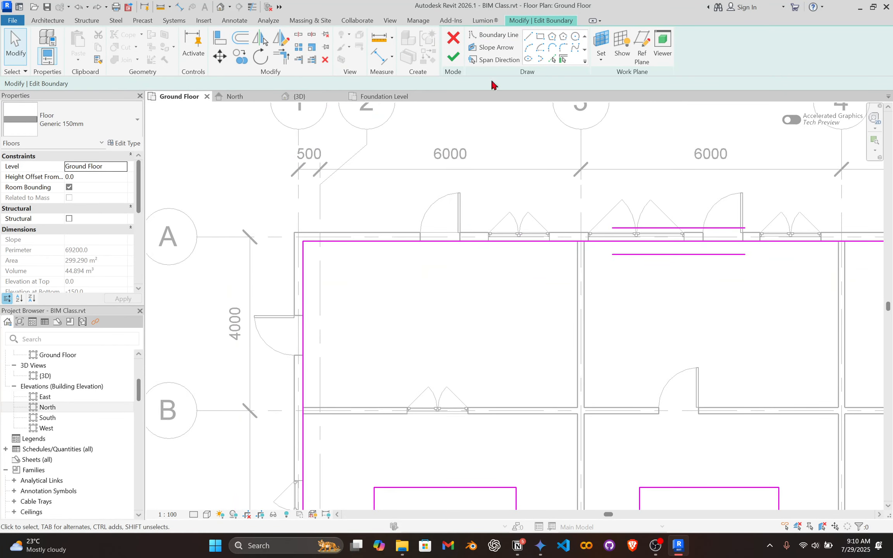
click(540, 37)
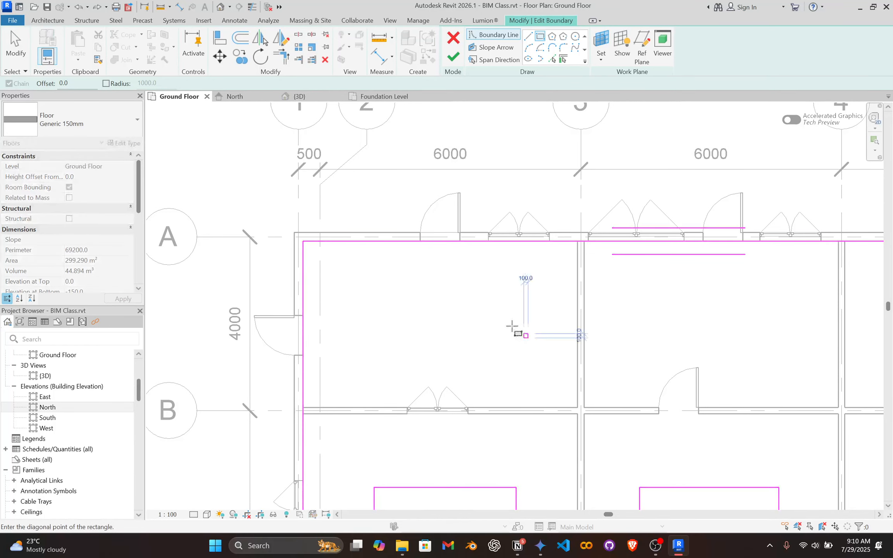
click(527, 337)
scroll(380, 242, up, 2)
click(379, 240)
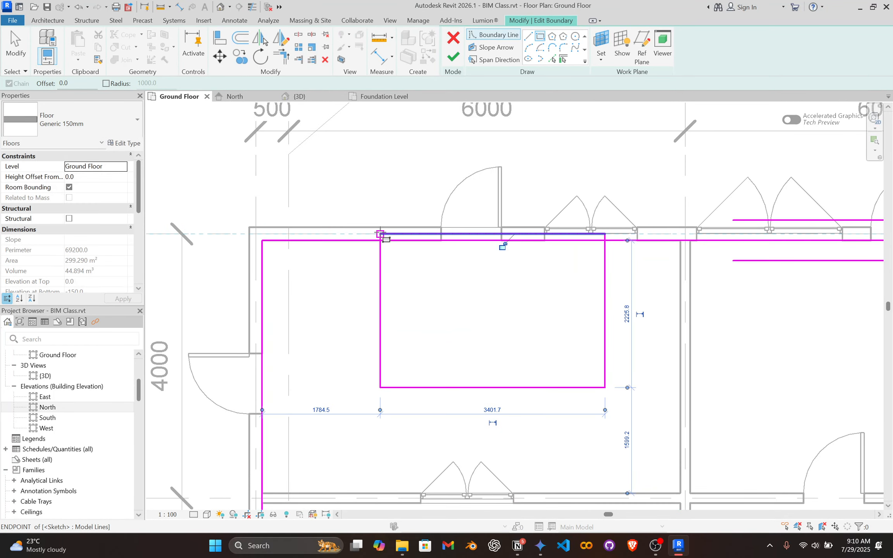
key(Escape)
scroll(517, 232, up, 2)
key(Escape)
scroll(517, 232, down, 3)
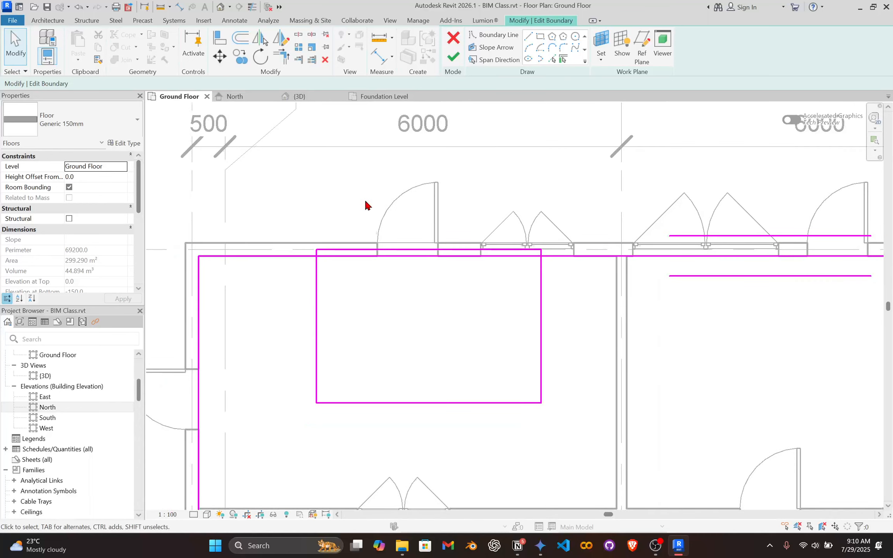
Try to finish the floor's boundary edit, read the error about the highlighted lines and return to the sketch.
click(453, 56)
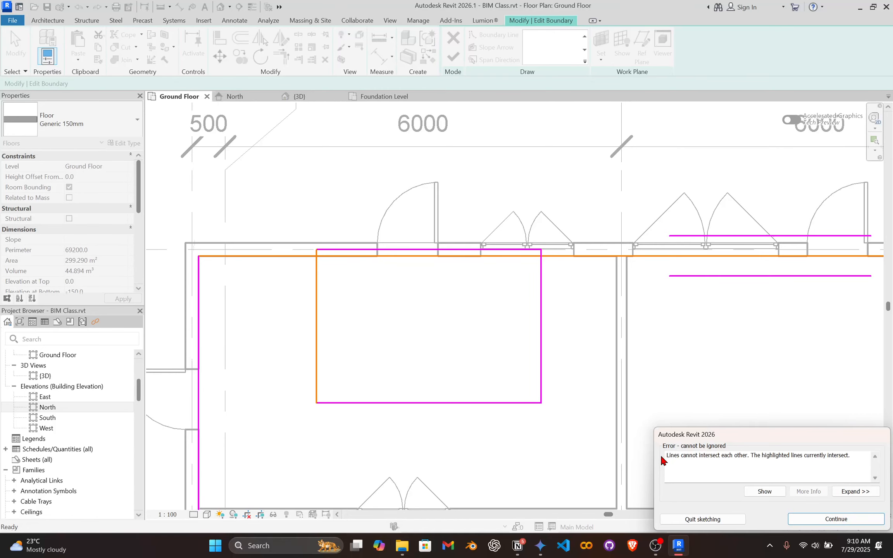
drag(682, 460, 845, 457)
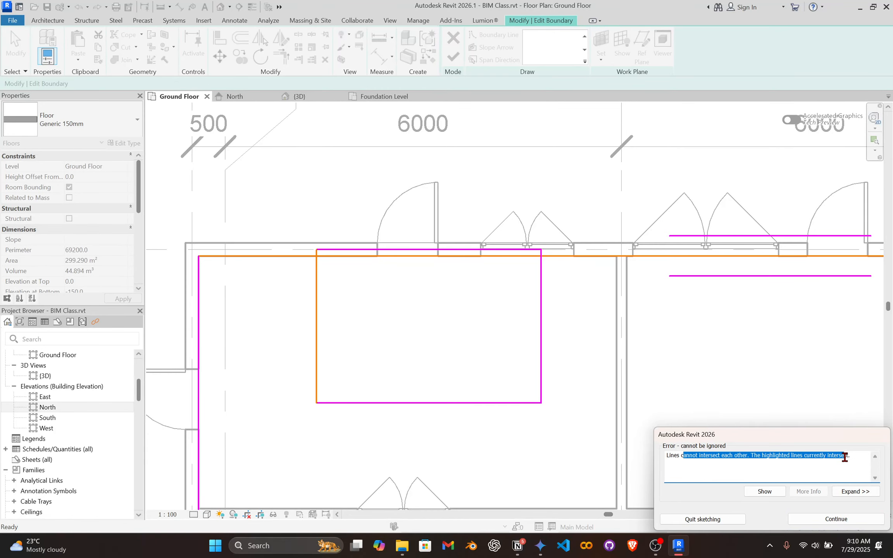
click(826, 521)
Move the north edge of the northwest rectangle inside the room, 620 mm from the boundary line along grid A.
scroll(361, 257, up, 2)
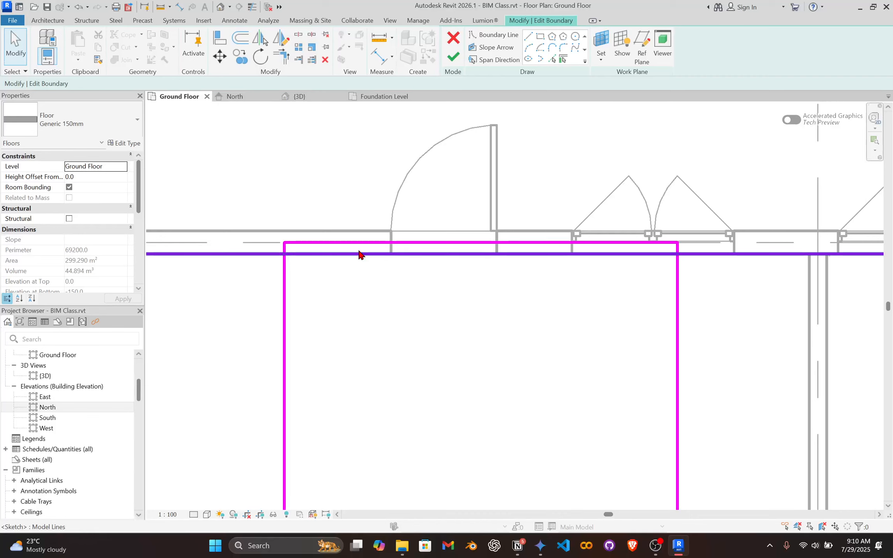
click(370, 242)
mouse_move(369, 242)
mouse_down()
mouse_move(360, 402)
mouse_move(351, 327)
mouse_up()
scroll(350, 332, down, 3)
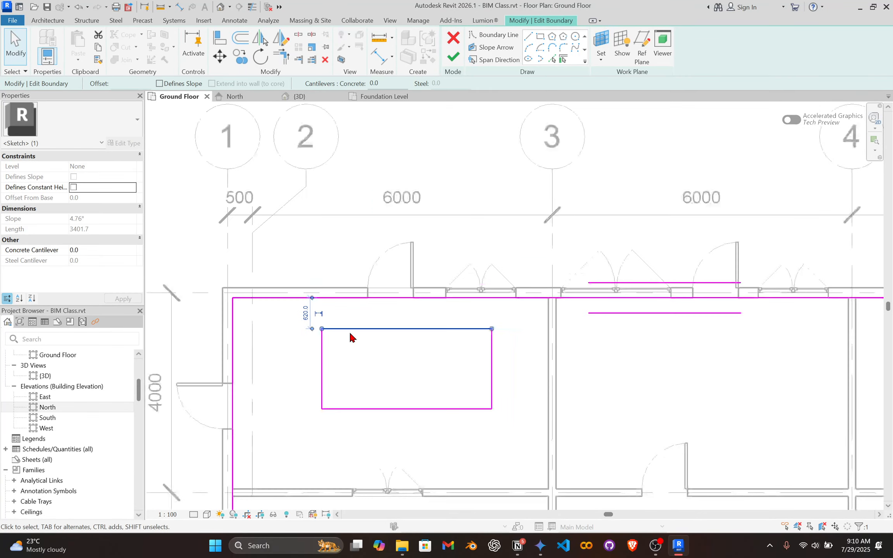
Sketch a rectangle overlapping the northeast corner of the central opening and try to finish the boundary edit.
middle_drag(412, 356, 315, 275)
scroll(327, 337, up, 4)
scroll(403, 163, down, 1)
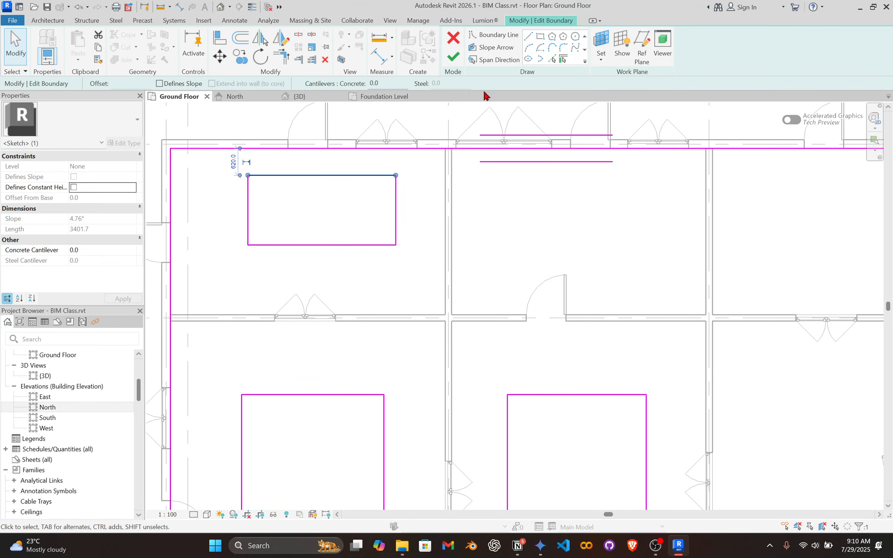
click(540, 37)
click(682, 428)
click(569, 341)
click(460, 57)
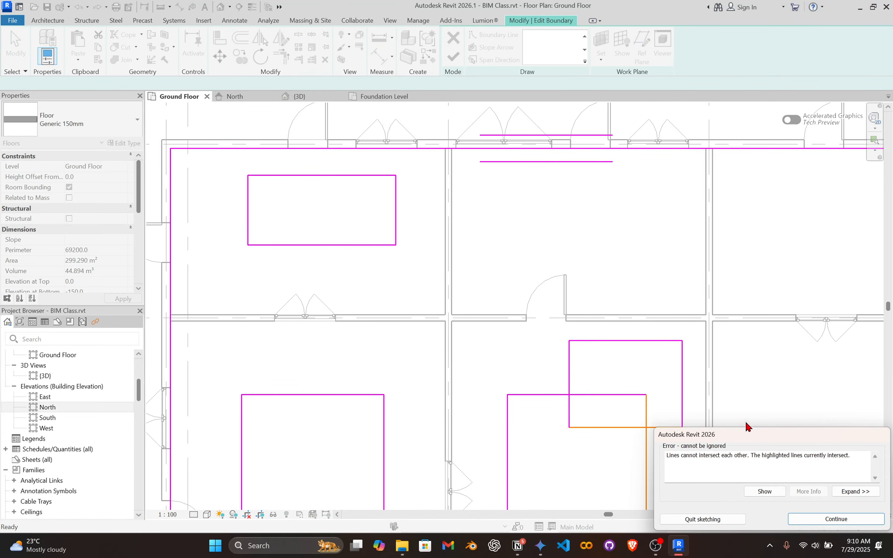
click(806, 521)
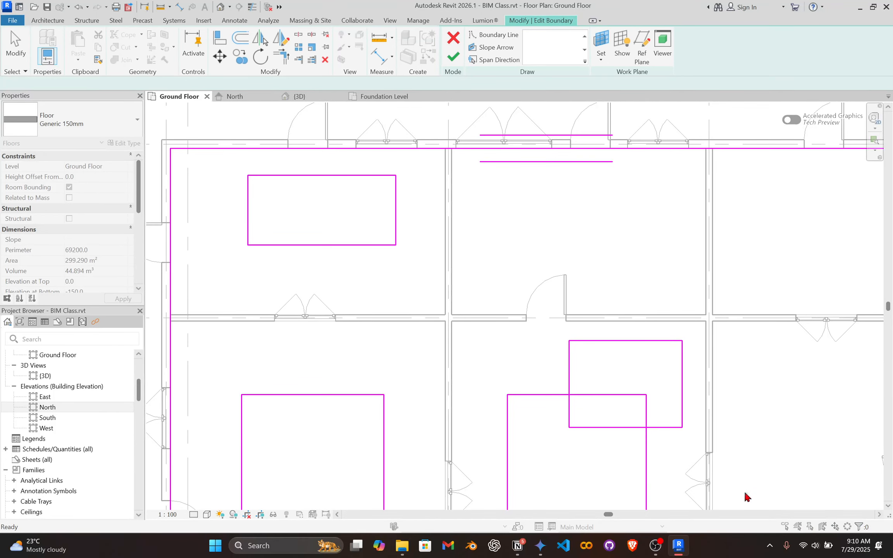
Move the overlapping rectangle's south edge north until it clears the central opening, and finish the floor's boundary edit.
key(Escape)
click(581, 428)
drag(580, 427, 578, 368)
scroll(556, 346, down, 4)
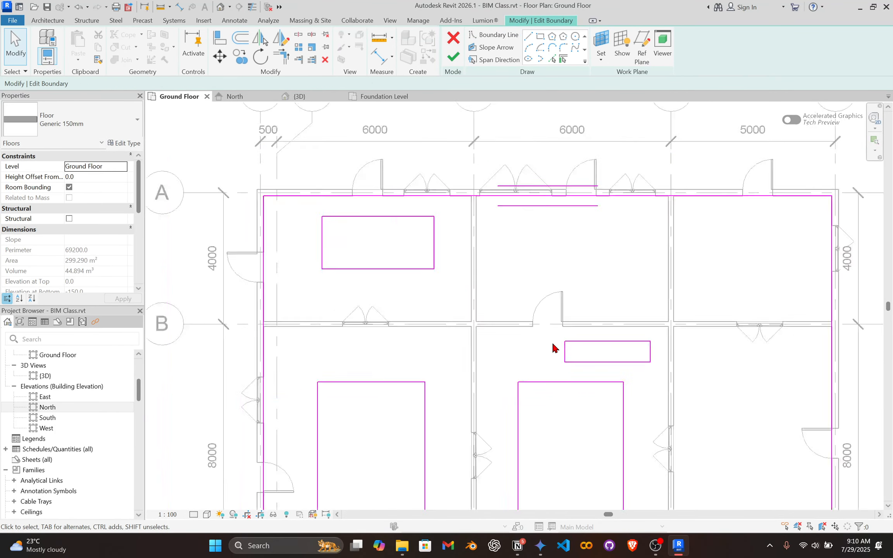
scroll(446, 335, up, 3)
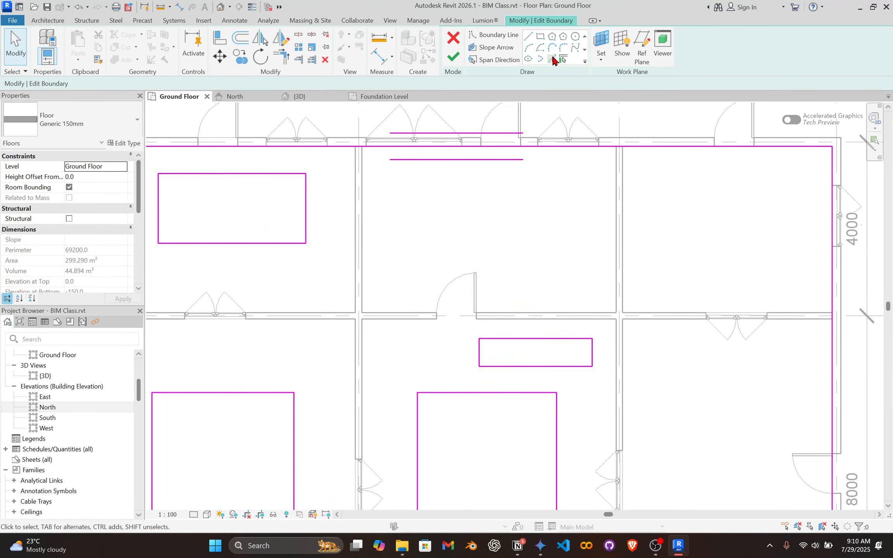
scroll(525, 144, down, 3)
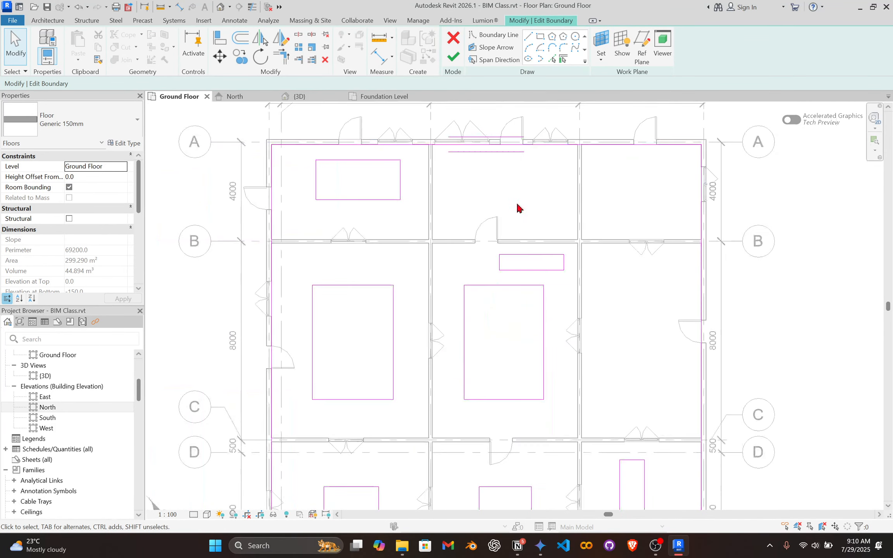
click(453, 57)
Examine the openings in the floor from several angles in the 3D view.
click(299, 96)
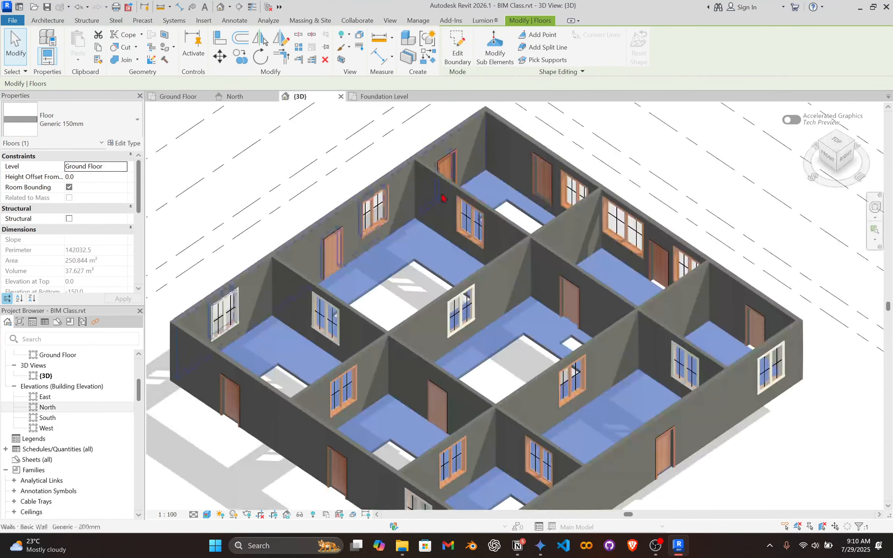
scroll(467, 343, up, 1)
shift+middle_drag(490, 367, 521, 476)
scroll(501, 337, down, 1)
middle_drag(500, 335, 460, 280)
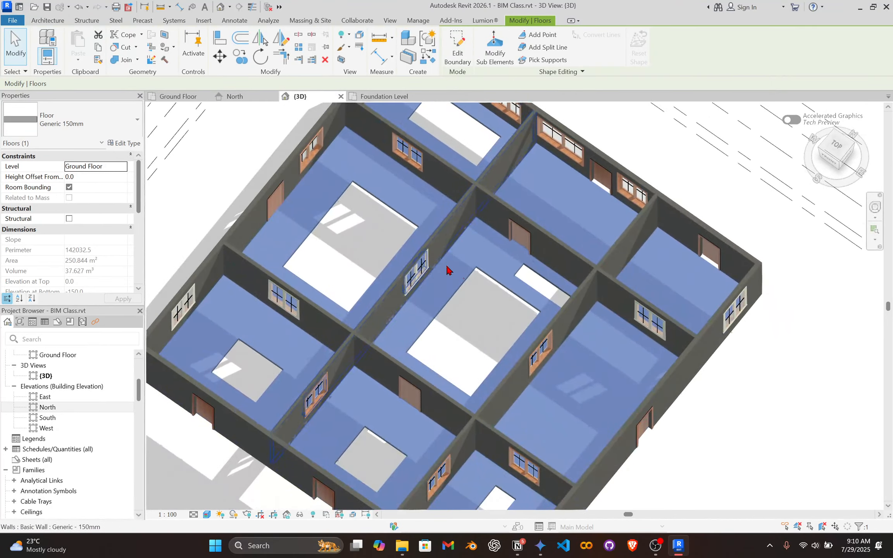
scroll(484, 291, up, 2)
scroll(496, 305, down, 2)
shift+middle_drag(497, 306, 514, 256)
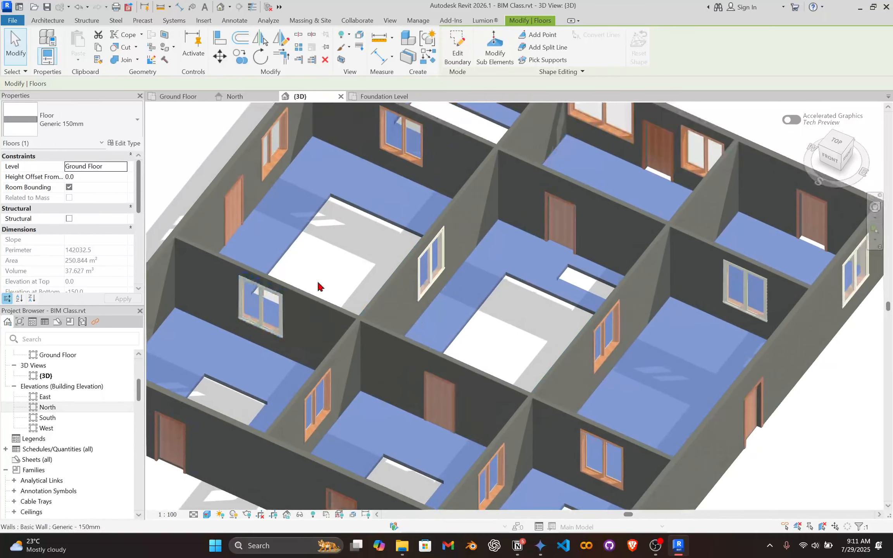
scroll(464, 336, down, 5)
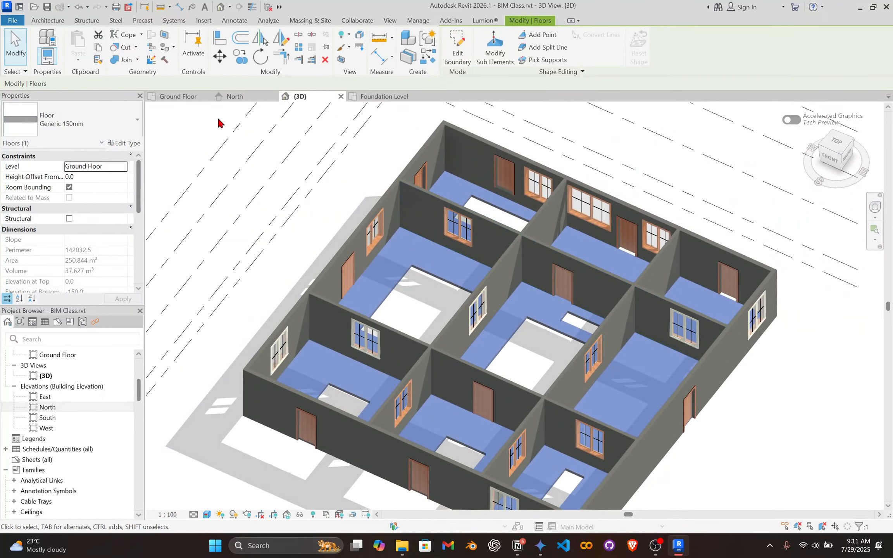
Return to the Ground Floor plan and examine the floor openings in the rooms between grids B and C.
click(185, 98)
scroll(389, 312, up, 2)
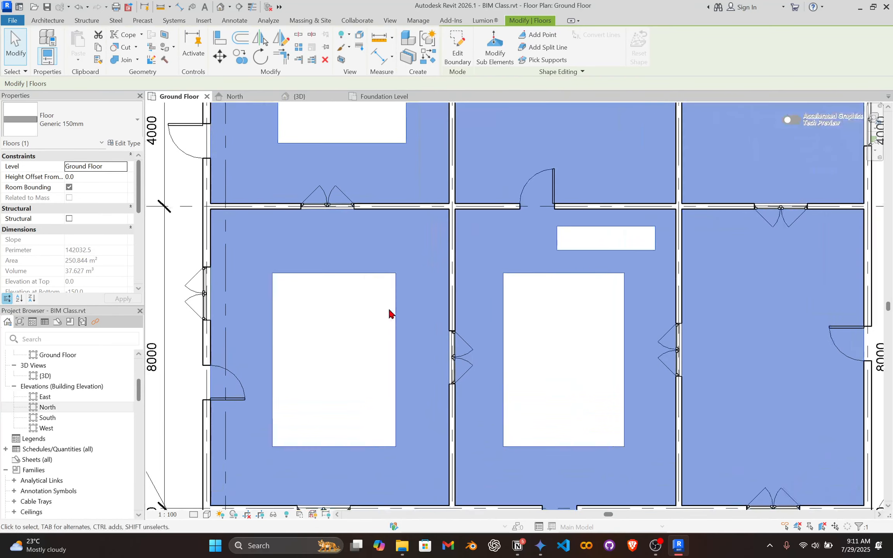
scroll(453, 298, down, 1)
middle_drag(500, 265, 466, 258)
scroll(500, 254, up, 1)
scroll(546, 251, up, 2)
scroll(451, 343, down, 3)
middle_drag(457, 326, 431, 260)
scroll(433, 254, up, 3)
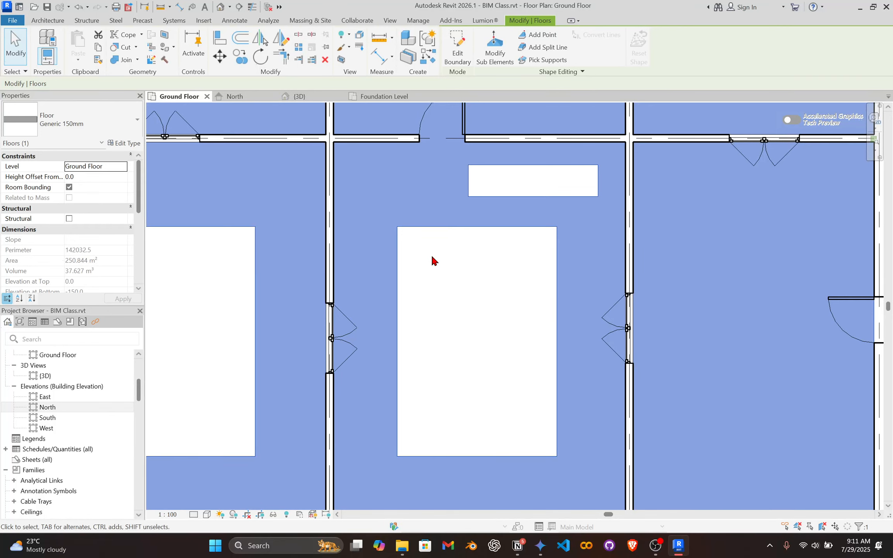
Reopen the floor's boundary sketch for editing from the edge of the central opening.
click(439, 269)
click(407, 232)
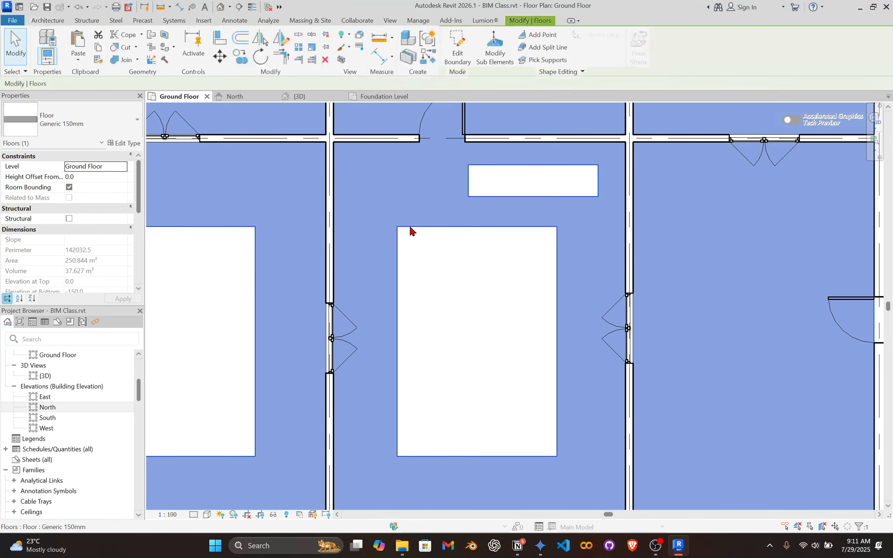
double_click(471, 227)
scroll(435, 266, up, 1)
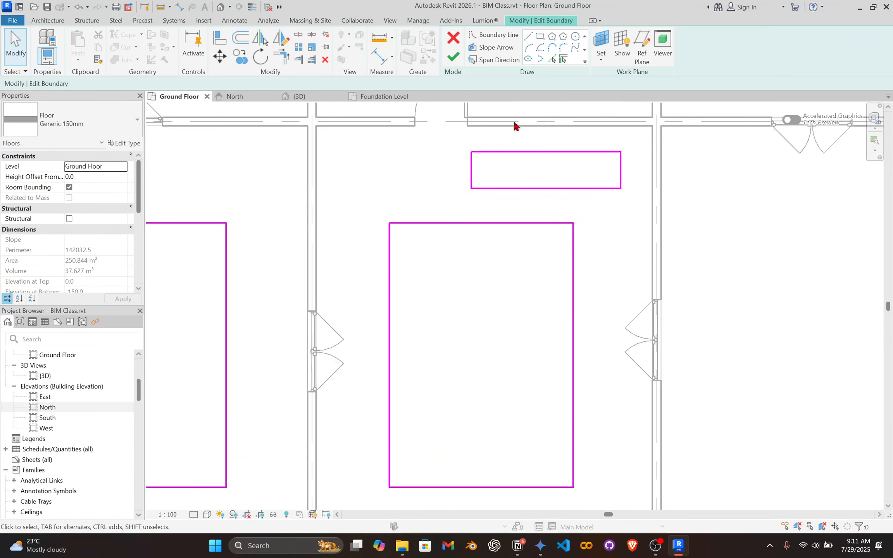
Sketch a rectangle about 1800 by 3200 mm inside the central opening and finish the floor's boundary edit.
click(540, 36)
click(430, 265)
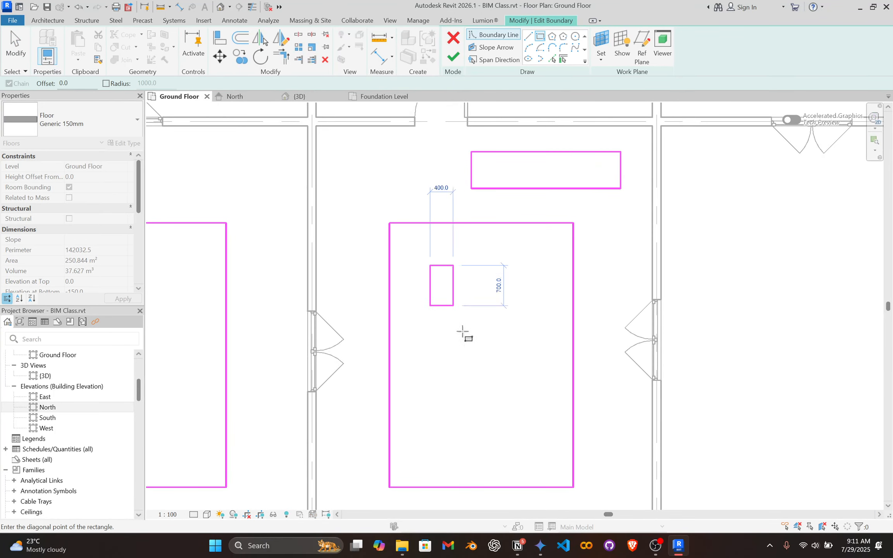
click(533, 449)
click(448, 62)
Examine the piece of floor inside the central opening from several angles in the 3D view.
scroll(478, 310, down, 4)
mouse_move(521, 321)
middle_down()
mouse_move(508, 265)
mouse_move(486, 283)
middle_up()
click(297, 96)
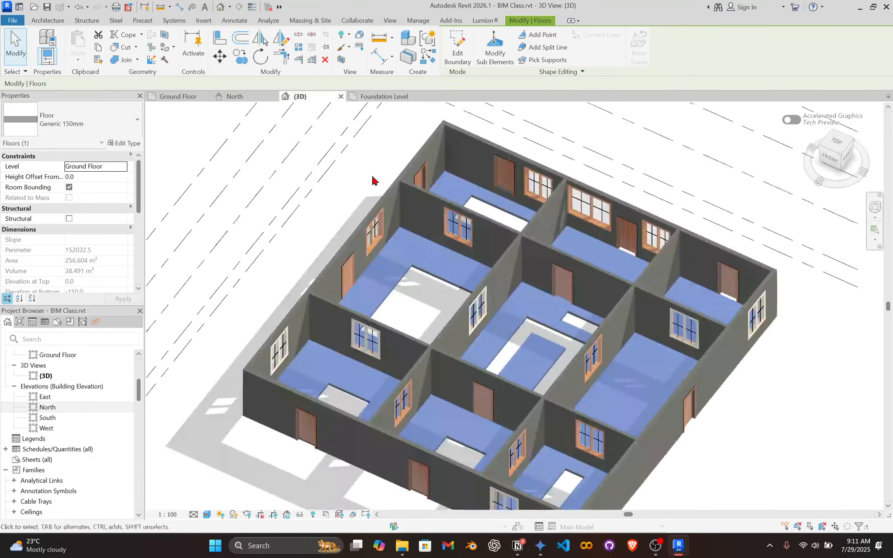
click(781, 462)
scroll(617, 404, up, 3)
shift+middle_drag(610, 371, 624, 451)
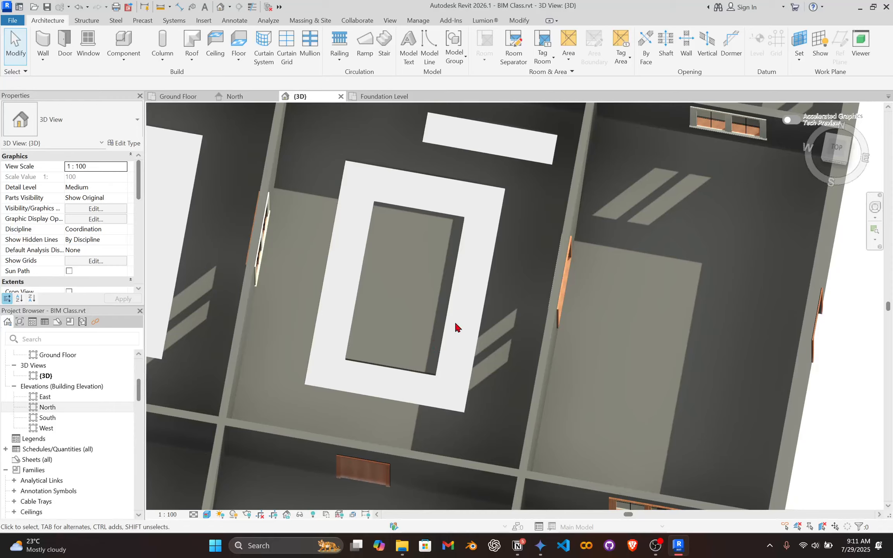
shift+middle_drag(456, 348, 465, 279)
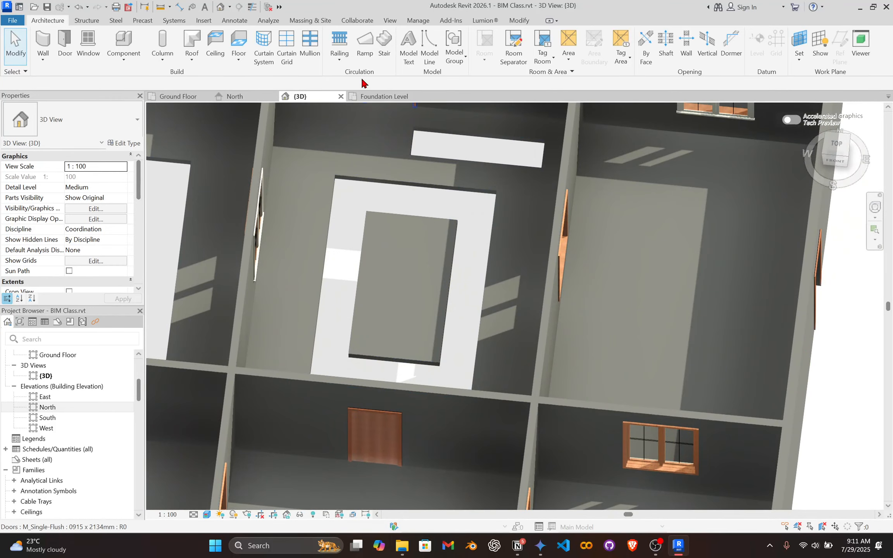
Reopen the floor's boundary sketch in the Ground Floor plan and draw two nested rectangles inside the central opening's inner rectangle.
double_click(407, 217)
click(159, 96)
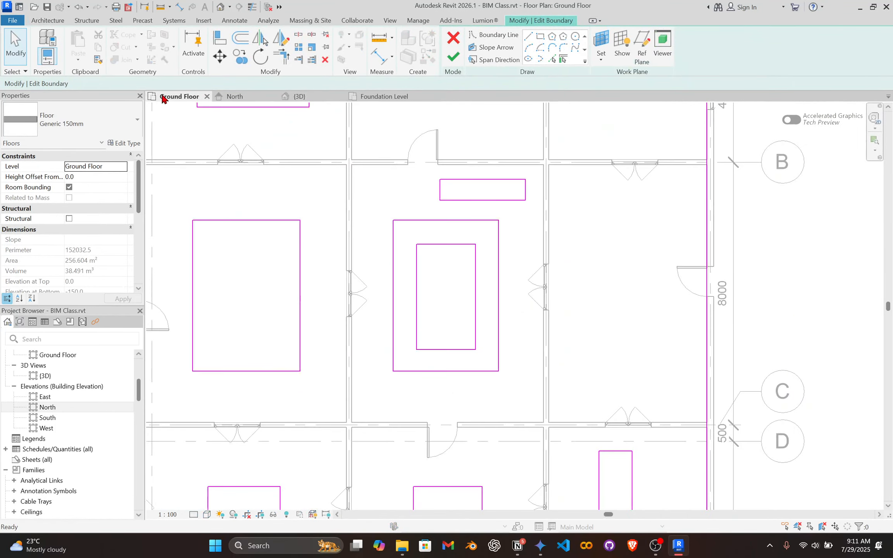
scroll(427, 244, up, 3)
click(540, 36)
click(415, 228)
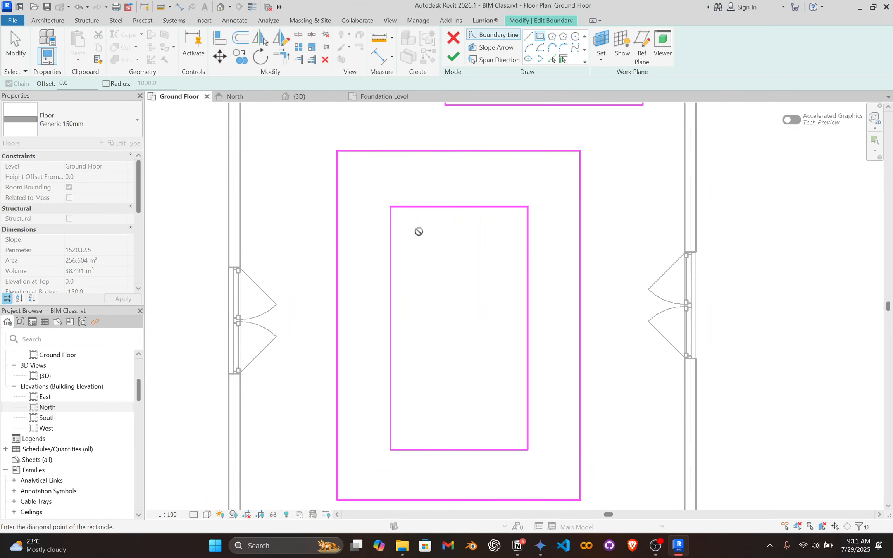
click(507, 433)
click(435, 252)
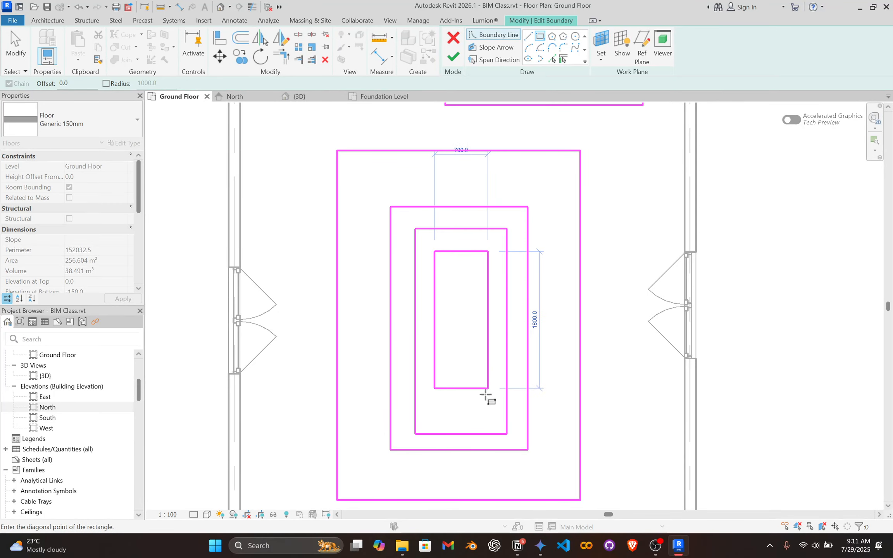
click(487, 411)
Draw two more progressively smaller rectangles inside the innermost one and finish the floor's boundary edit.
scroll(438, 337, up, 3)
click(444, 266)
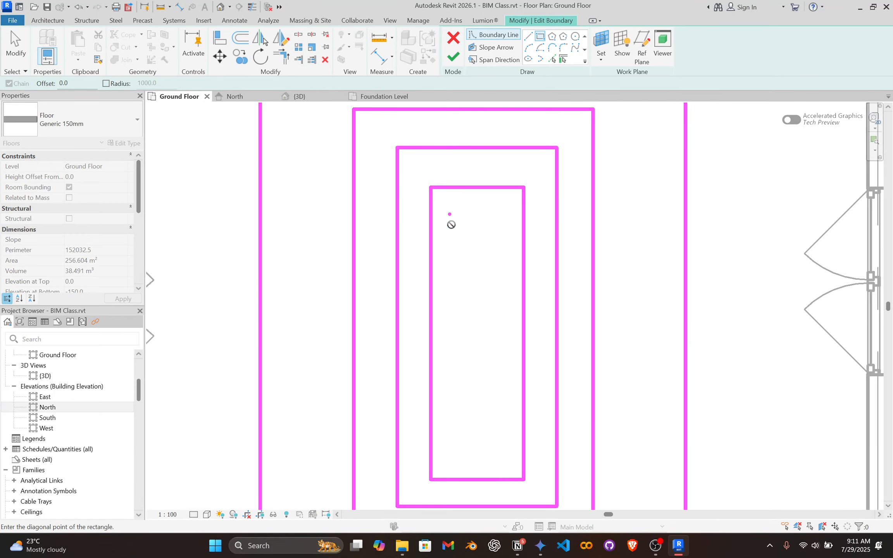
click(505, 459)
click(465, 240)
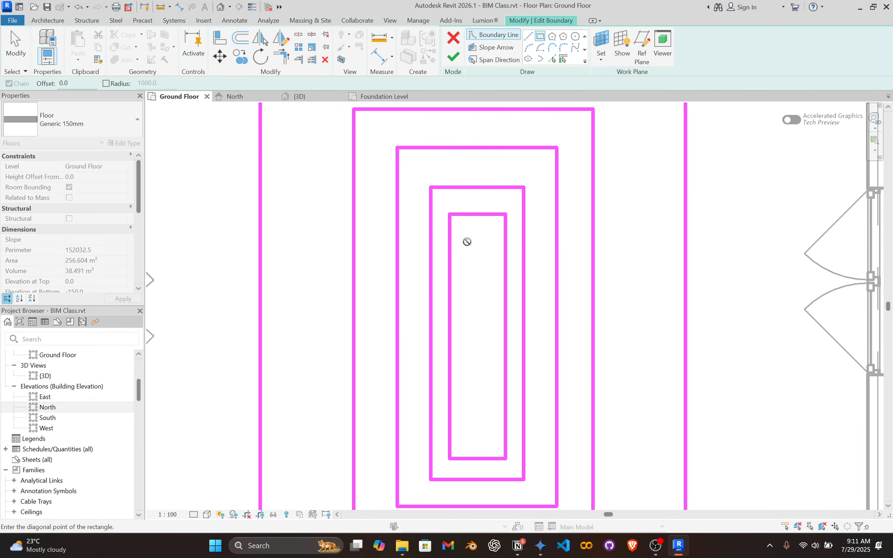
click(490, 439)
click(454, 57)
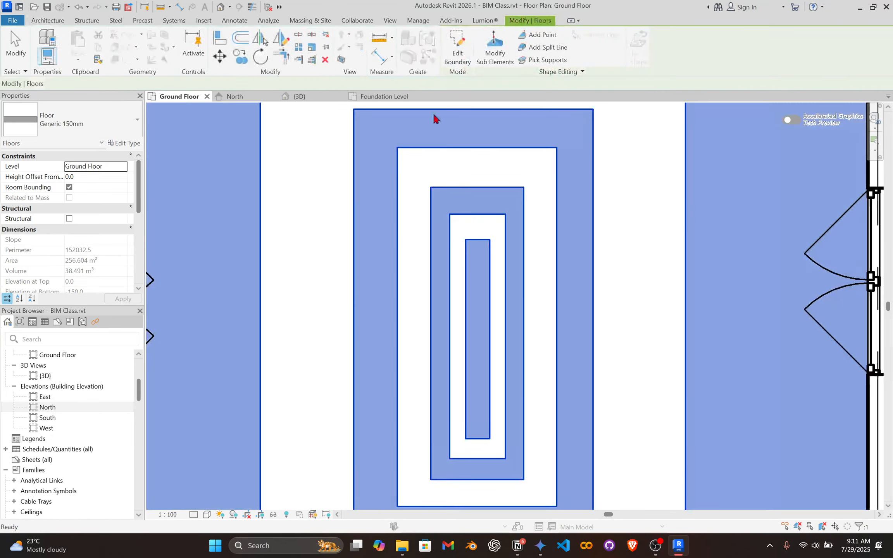
Examine the nested floor rings in the central room in the 3D view.
click(299, 97)
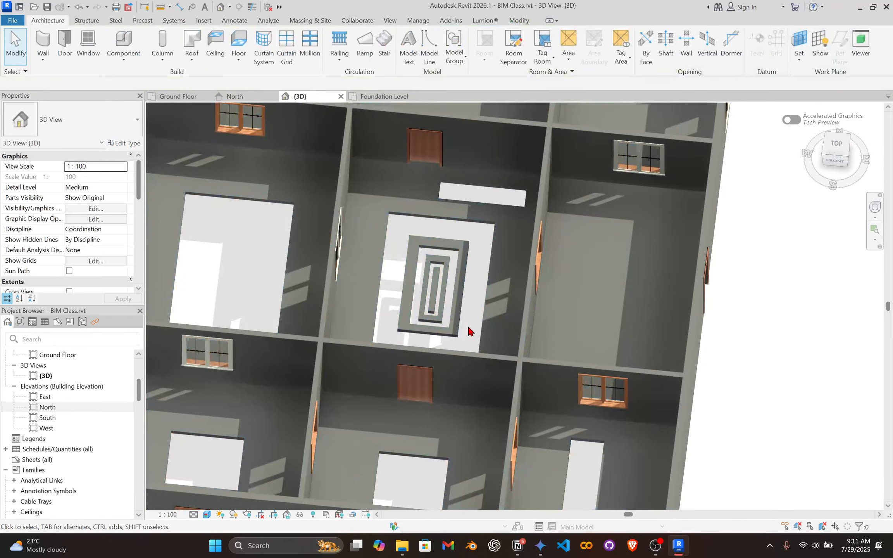
shift+middle_drag(468, 330, 411, 275)
scroll(411, 275, down, 10)
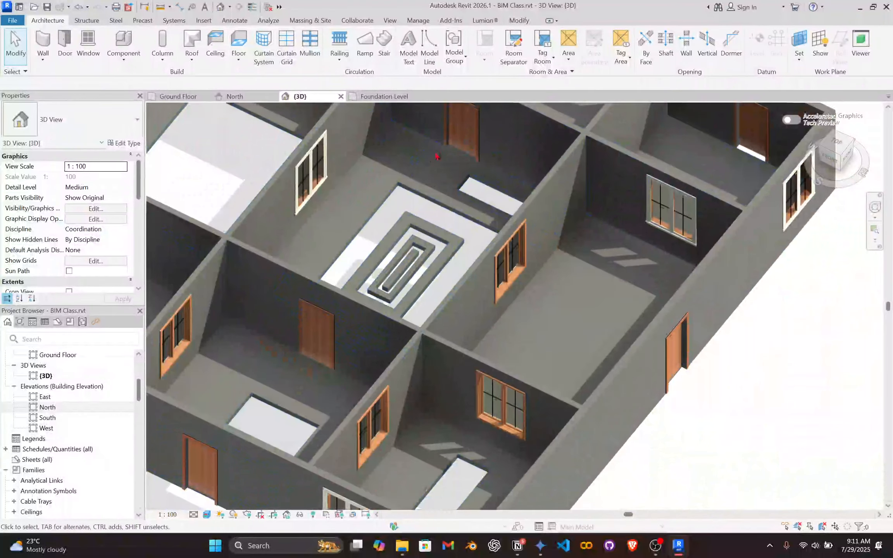
scroll(496, 276, up, 5)
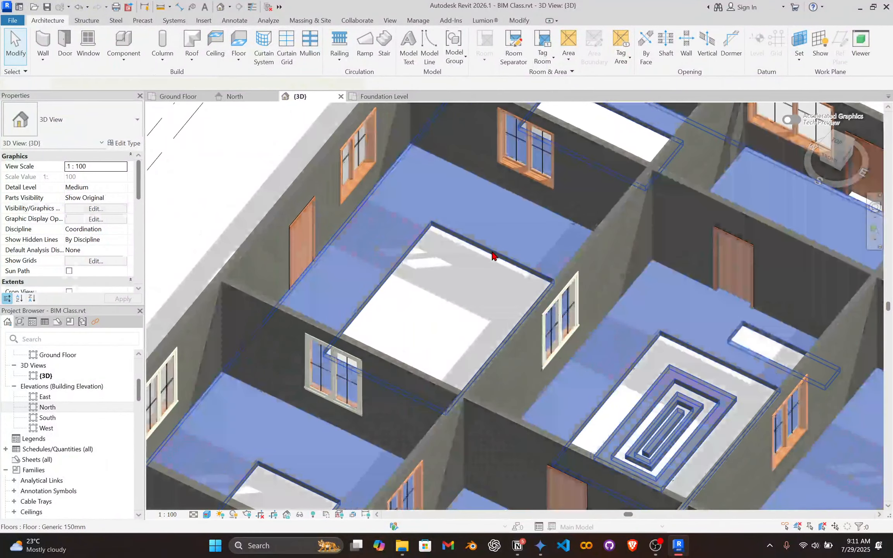
Reopen the floor's boundary sketch in the Ground Floor plan, delete the opening outlines inside the rooms, and finish the edit.
click(490, 247)
click(211, 96)
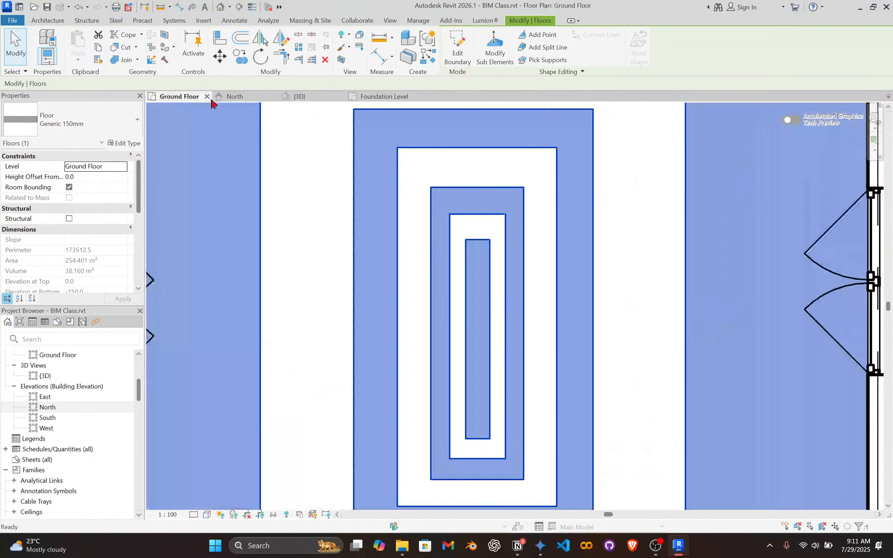
double_click(447, 318)
scroll(442, 315, down, 6)
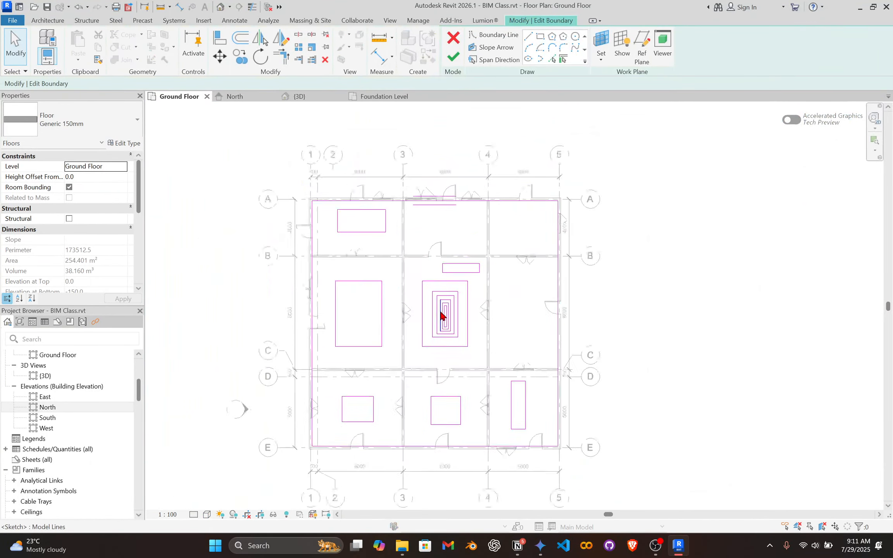
scroll(374, 255, up, 5)
drag(383, 240, 729, 509)
key(Delete)
scroll(659, 411, down, 3)
middle_drag(648, 401, 525, 237)
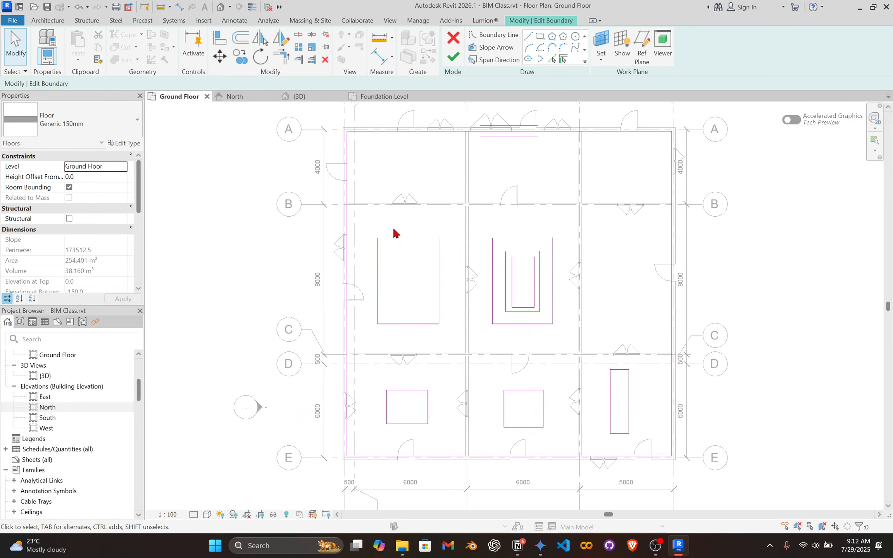
mouse_move(373, 228)
mouse_down()
mouse_move(679, 393)
mouse_move(655, 390)
mouse_up()
key(Delete)
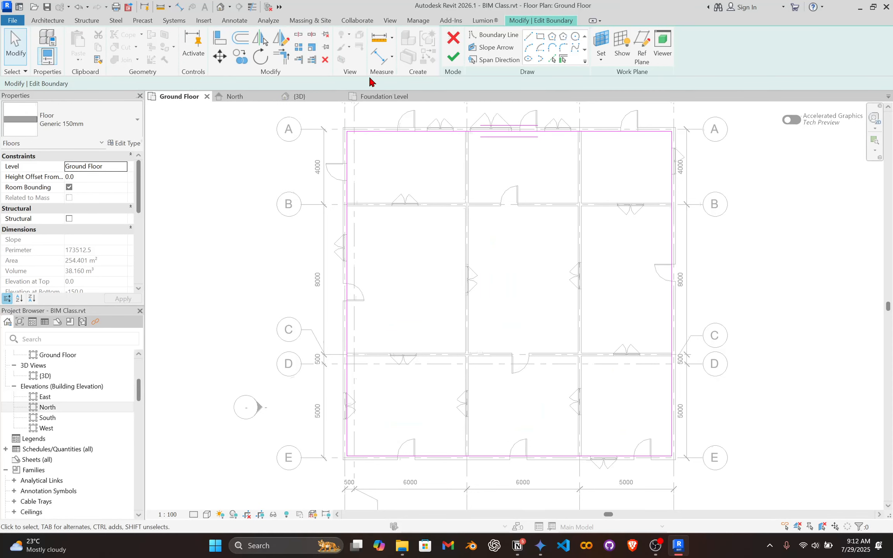
click(452, 57)
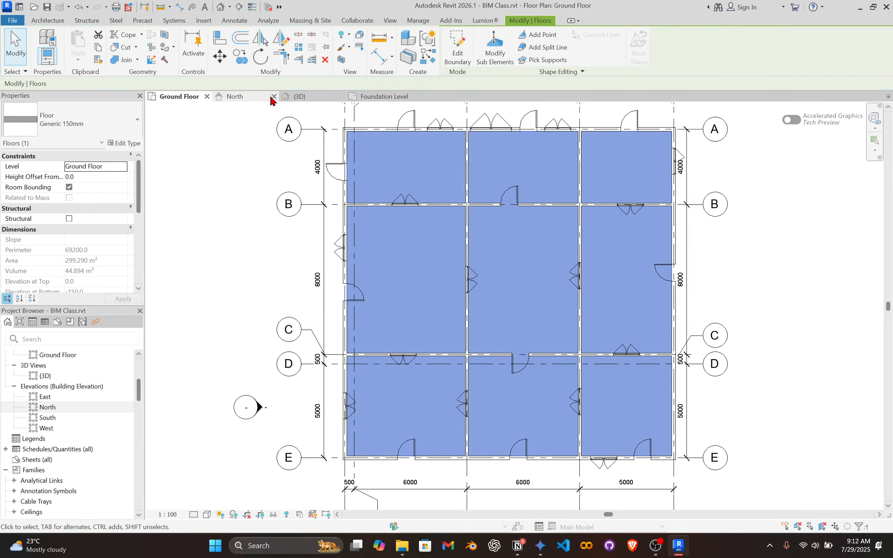
Examine the floor across all rooms in the 3D view after the openings are removed.
click(287, 97)
scroll(473, 312, down, 3)
middle_drag(547, 264, 466, 261)
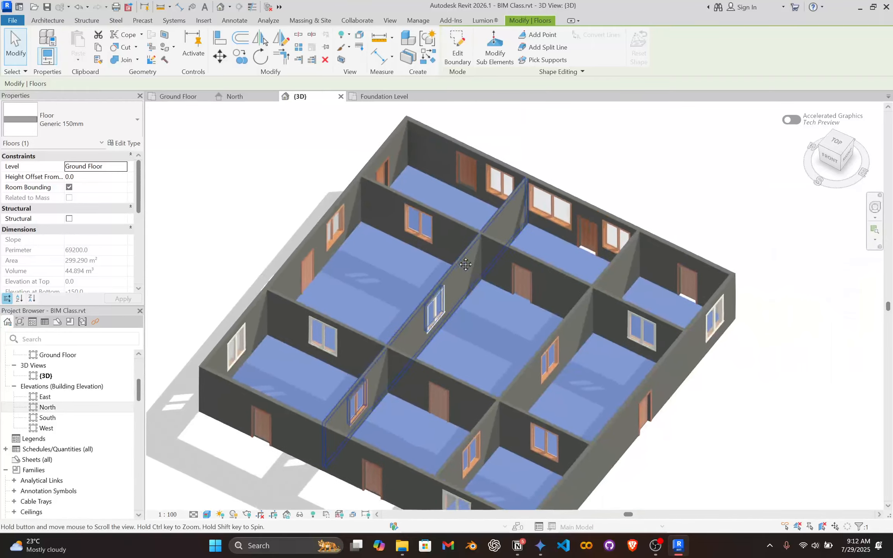
scroll(519, 318, down, 2)
click(687, 418)
scroll(537, 416, up, 3)
shift+middle_drag(604, 413, 627, 392)
scroll(616, 361, up, 5)
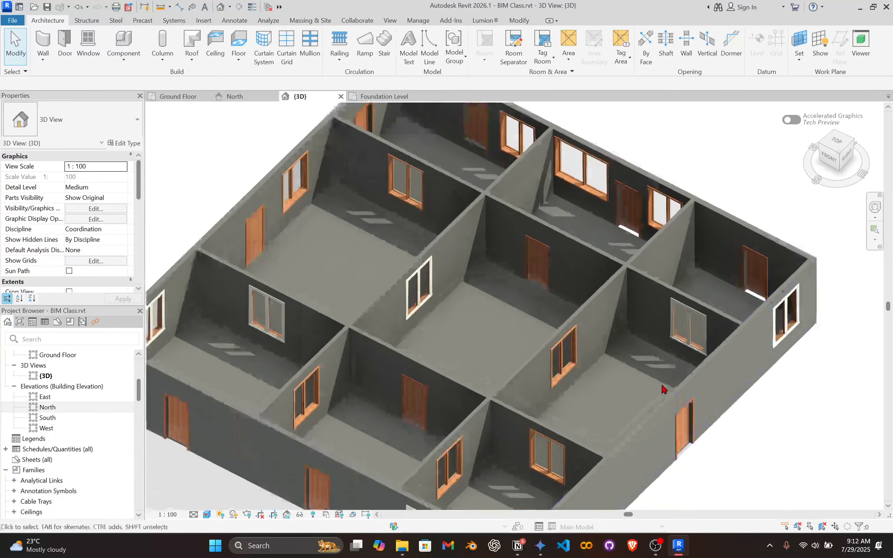
scroll(611, 355, down, 6)
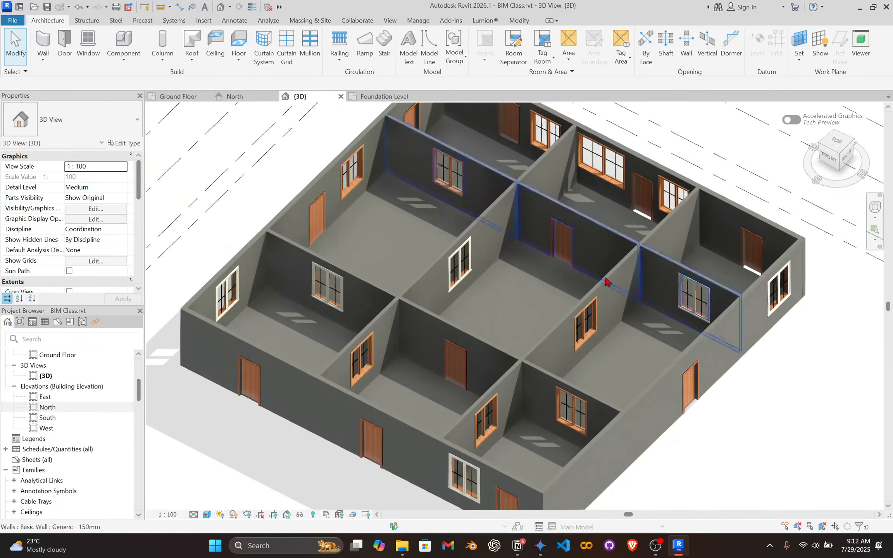
scroll(416, 232, up, 2)
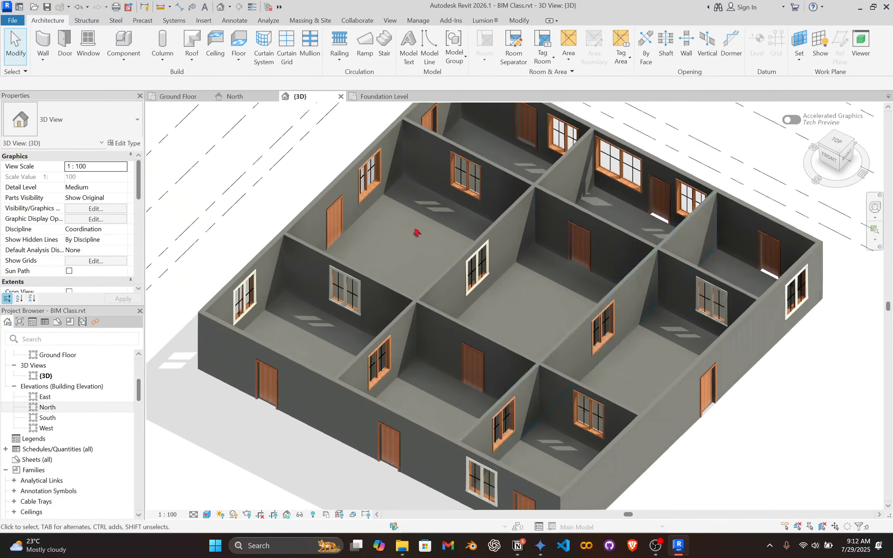
Start placing a vertical structural column in the Ground Floor plan, using the UC-Universal Columns-Column type UC305x305x97.
click(178, 96)
scroll(343, 163, up, 3)
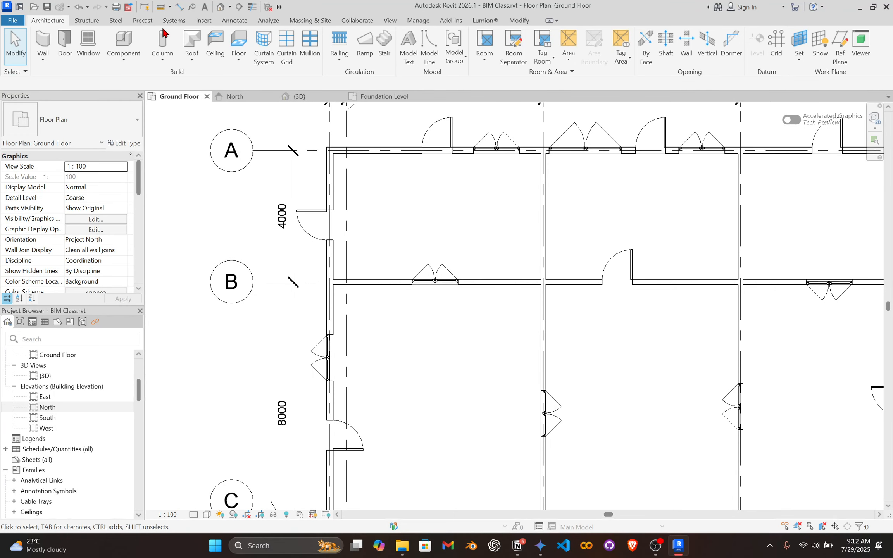
click(173, 41)
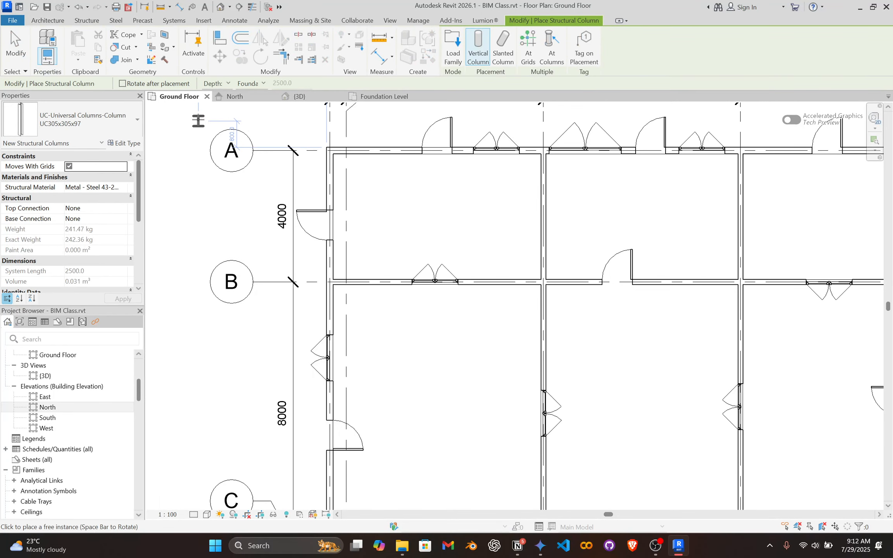
scroll(159, 125, up, 2)
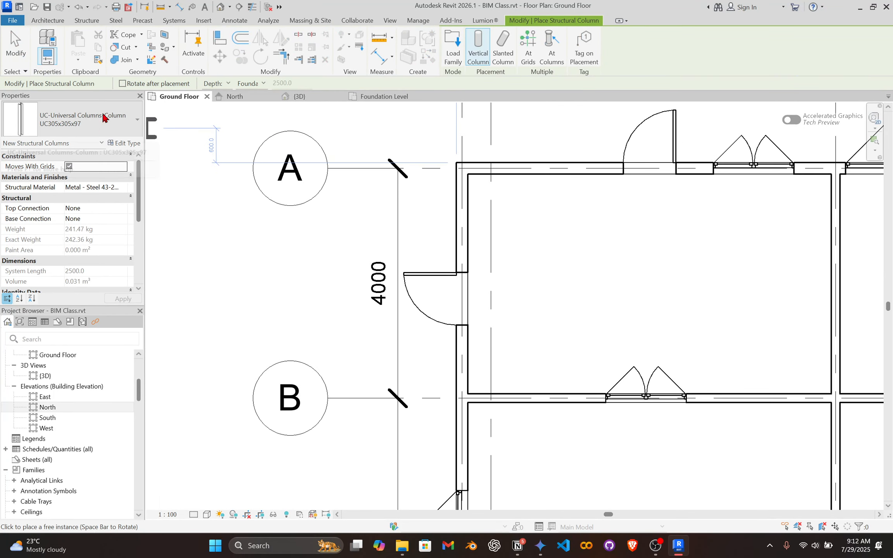
click(89, 132)
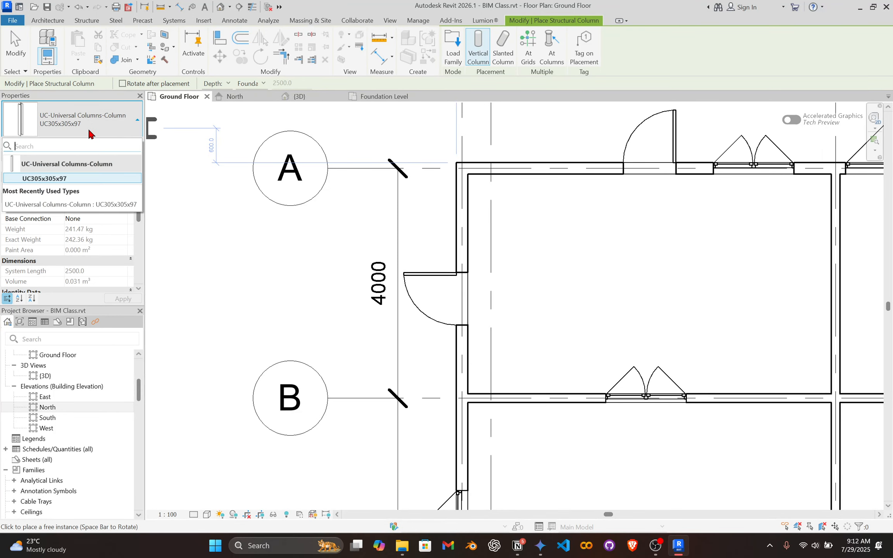
click(98, 131)
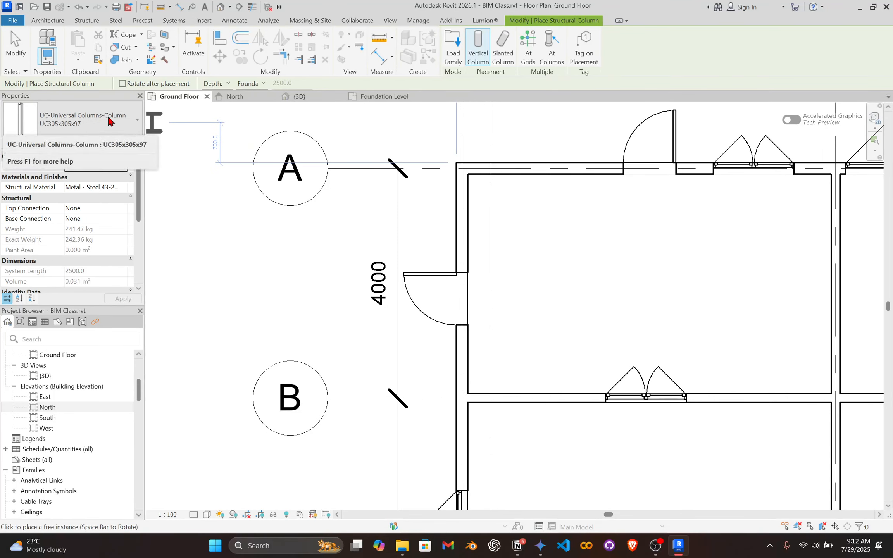
click(90, 125)
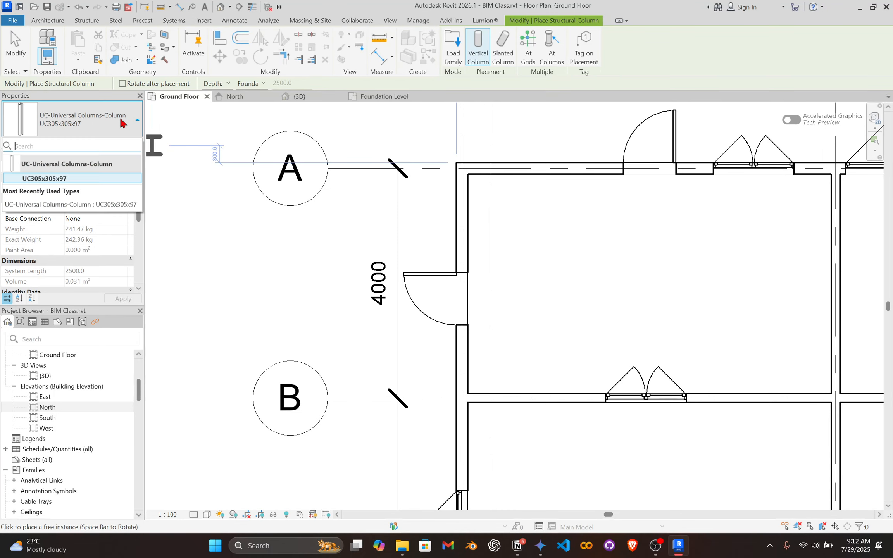
click(84, 125)
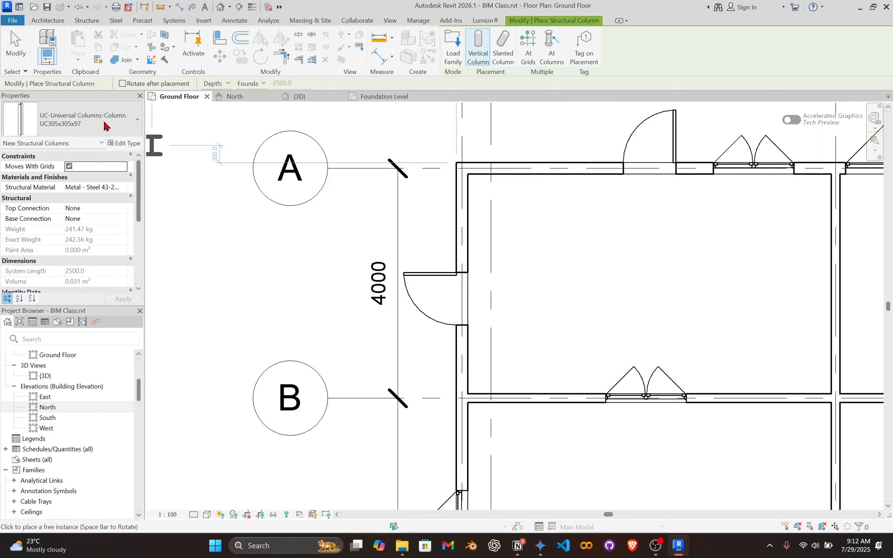
click(104, 124)
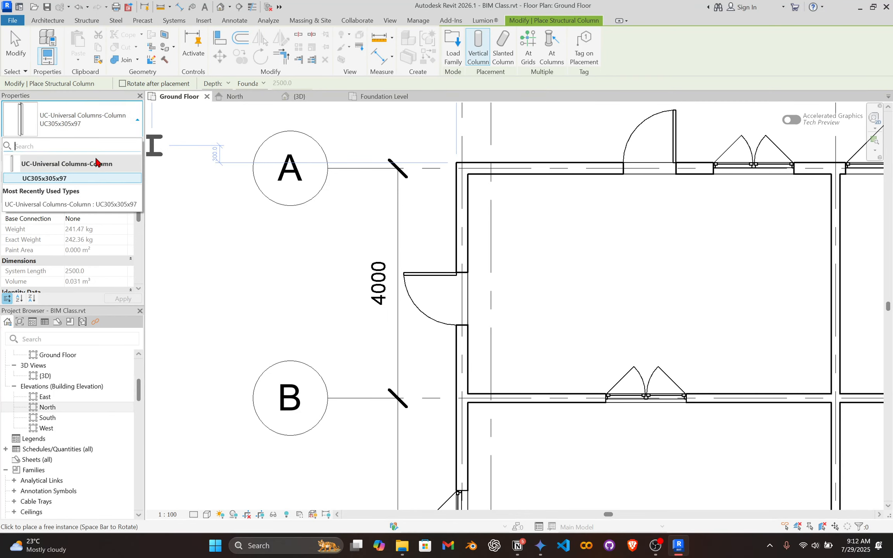
click(75, 178)
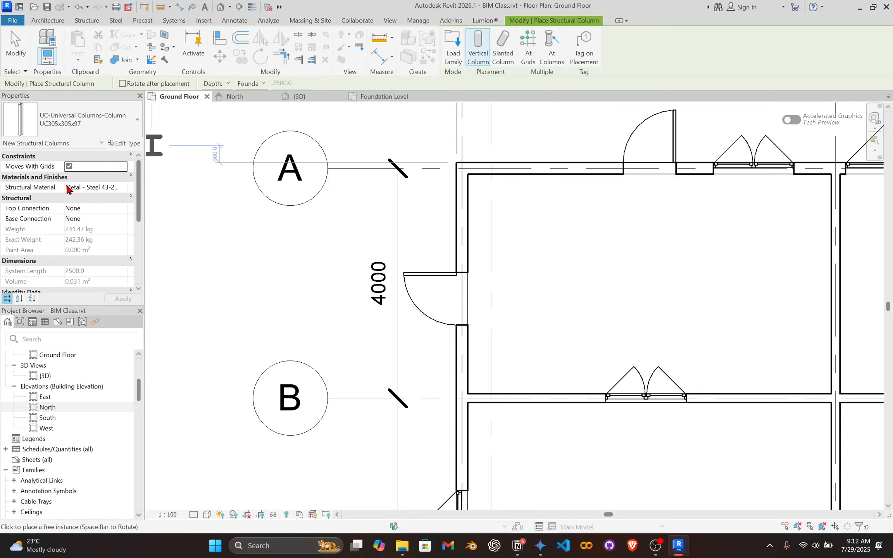
Review the type properties of the UC305x305x97 column, including its structural analysis and section geometry values, and close them.
click(123, 143)
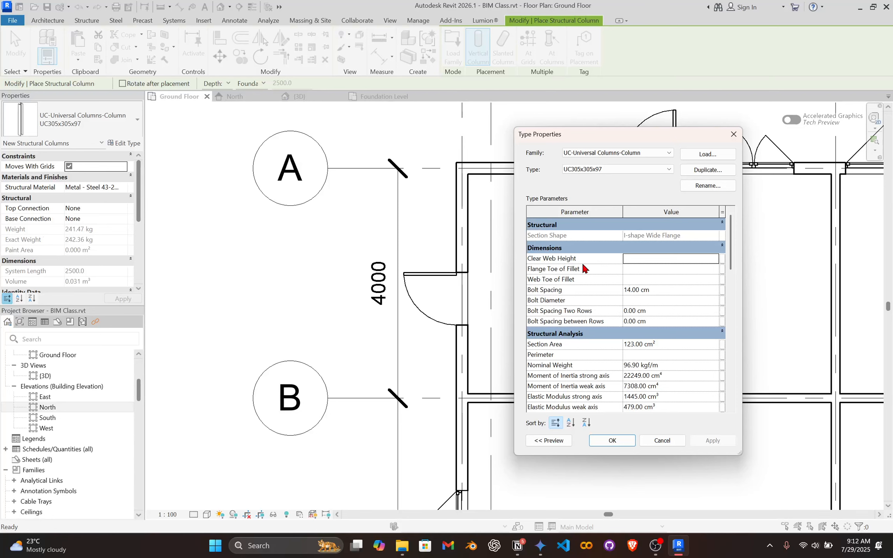
scroll(620, 269, down, 1)
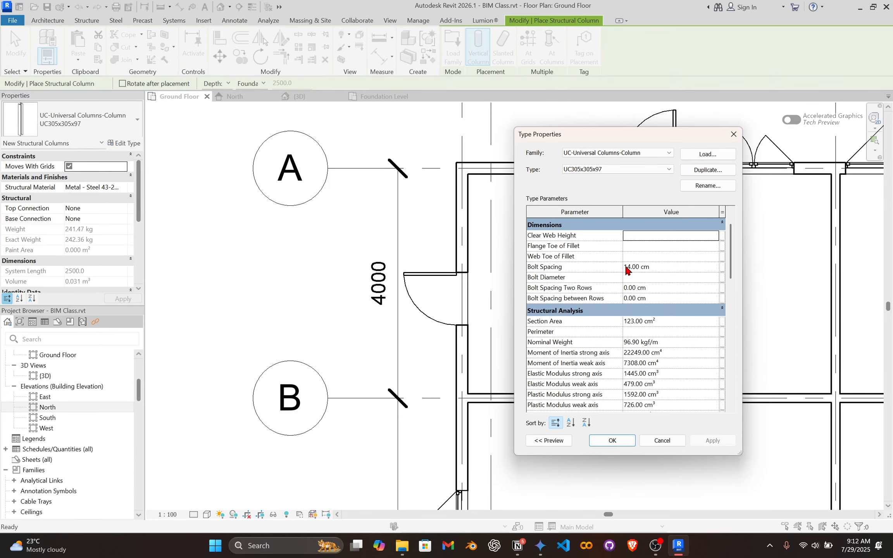
scroll(607, 277, up, 1)
scroll(616, 282, down, 3)
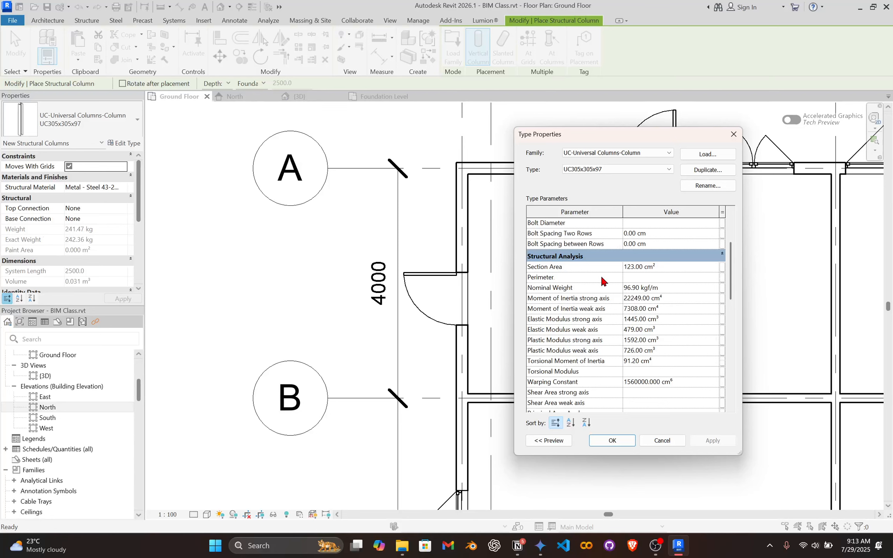
scroll(612, 290, down, 6)
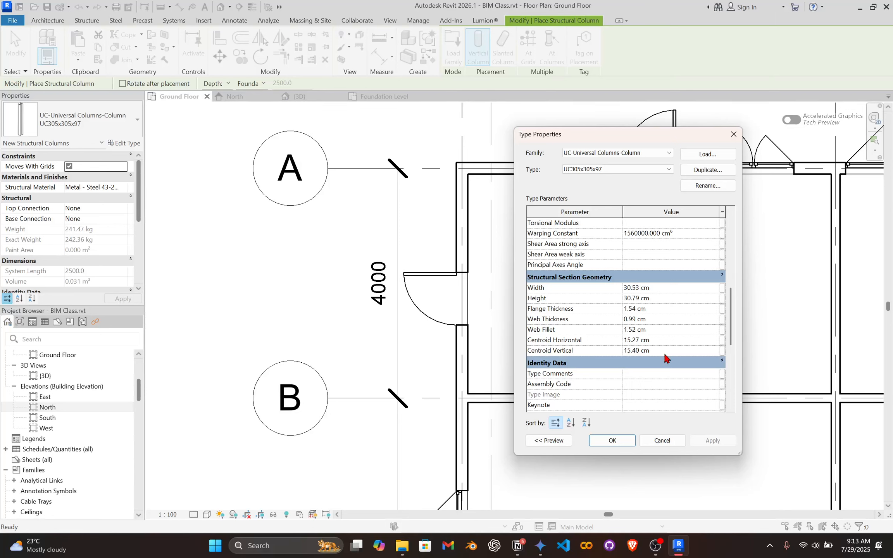
scroll(662, 352, up, 7)
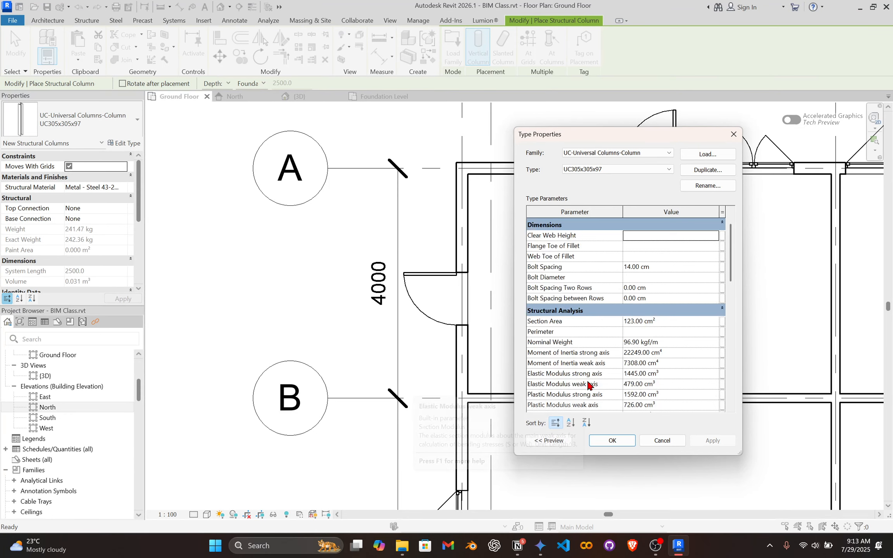
scroll(581, 389, down, 1)
scroll(595, 368, up, 2)
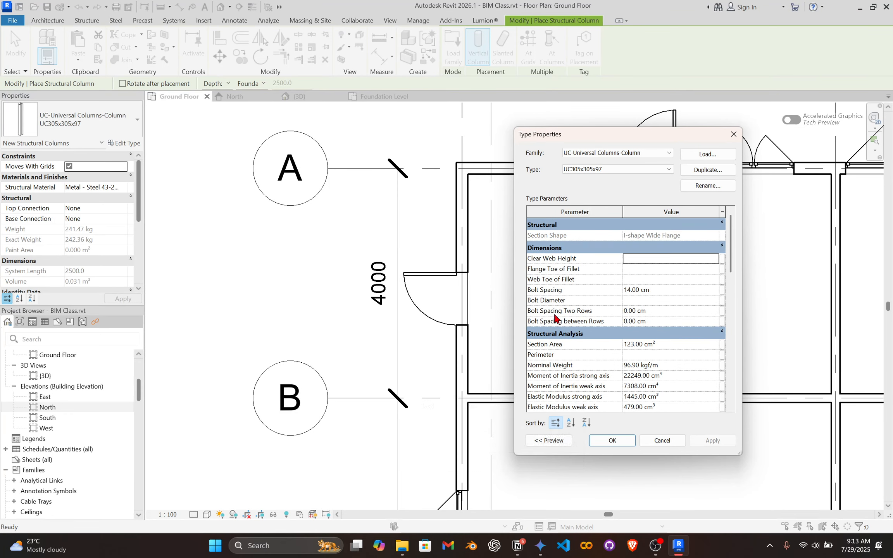
click(612, 440)
Place a vertical UC305x305x97 structural column at the intersection of grids 1 and A, with its depth going down to the Foundation Level.
scroll(424, 169, up, 2)
middle_drag(424, 169, 389, 259)
scroll(389, 260, down, 4)
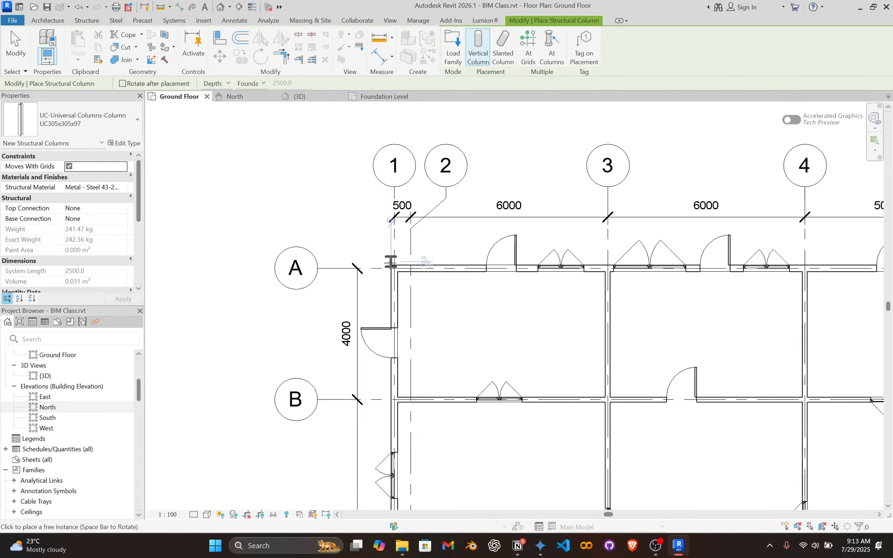
scroll(391, 262, down, 3)
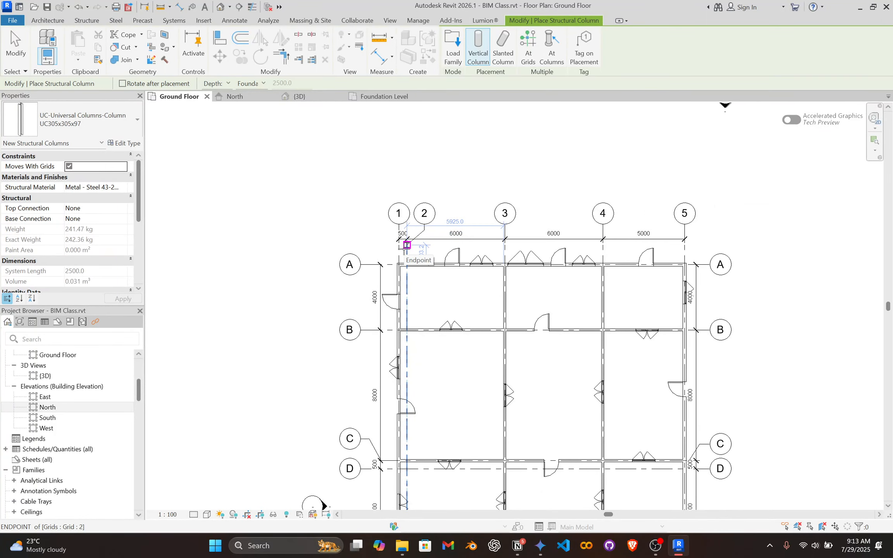
scroll(403, 253, up, 5)
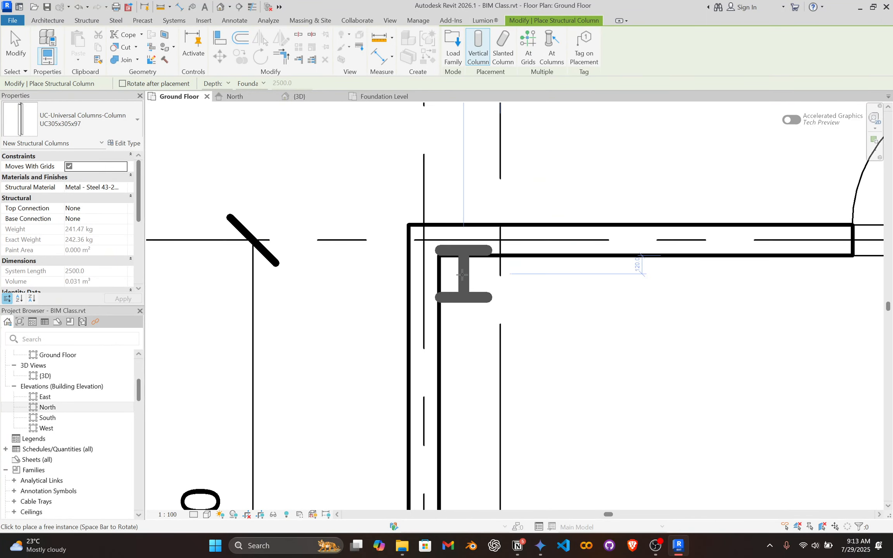
click(425, 237)
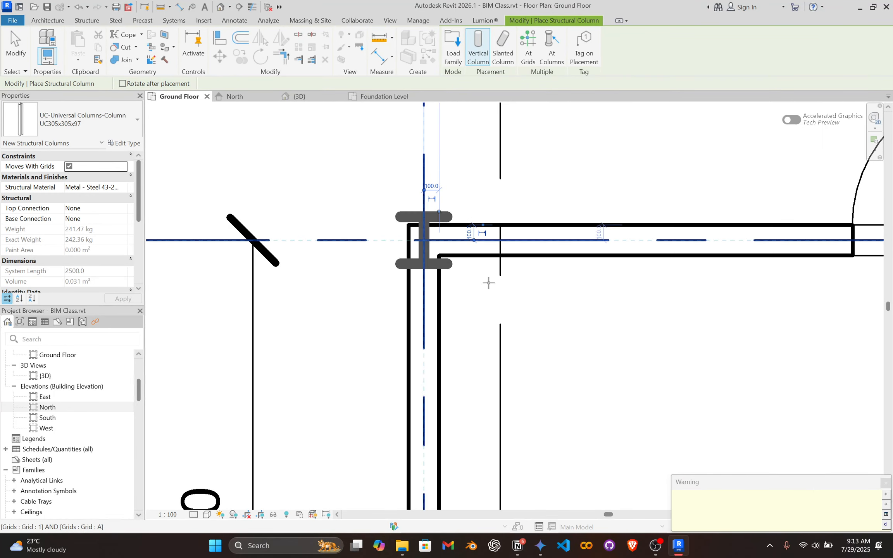
scroll(489, 282, down, 2)
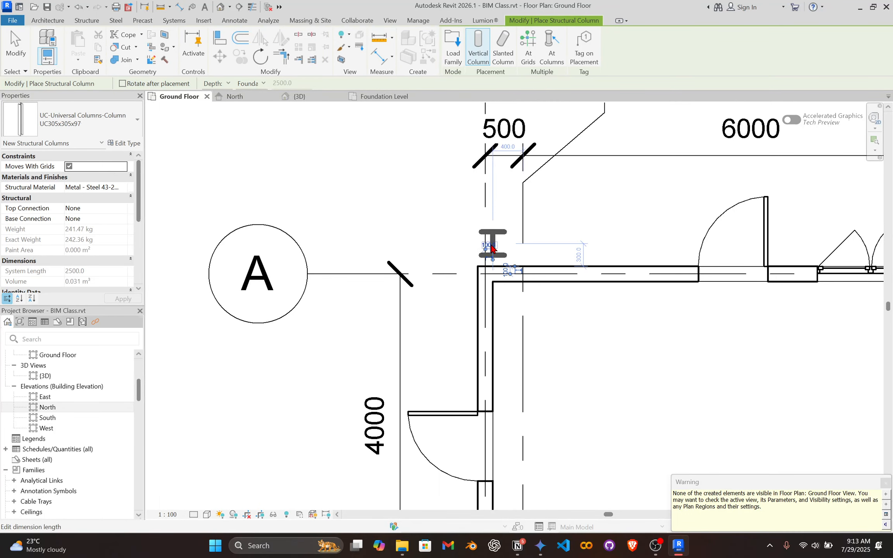
scroll(484, 271, up, 2)
key(Escape)
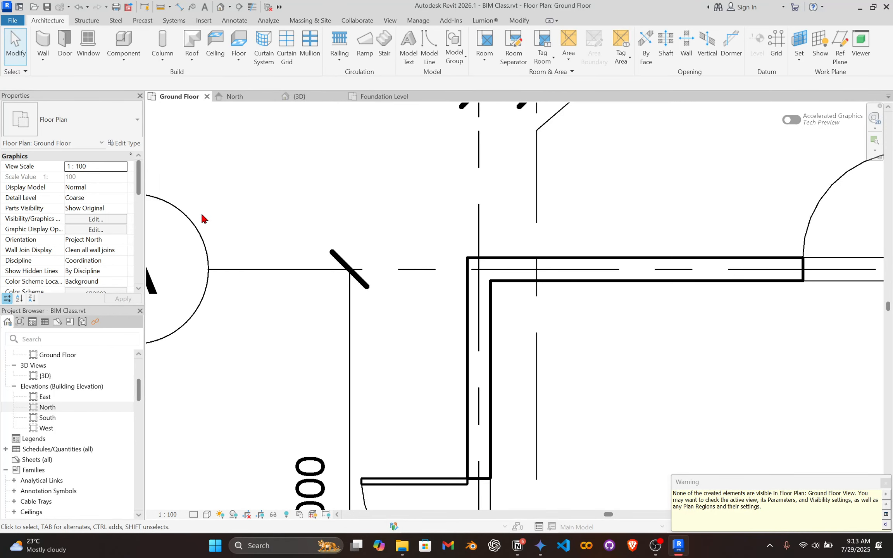
scroll(409, 232, up, 1)
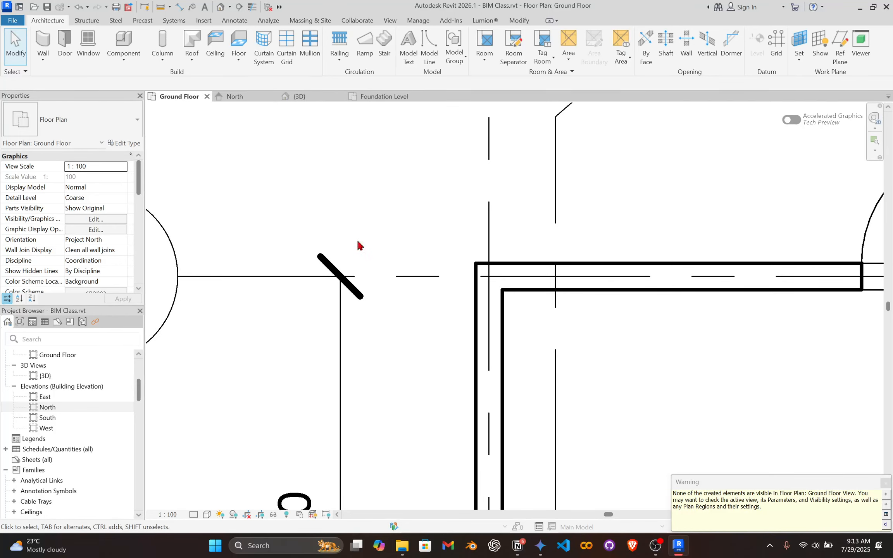
scroll(490, 255, down, 2)
scroll(496, 259, up, 2)
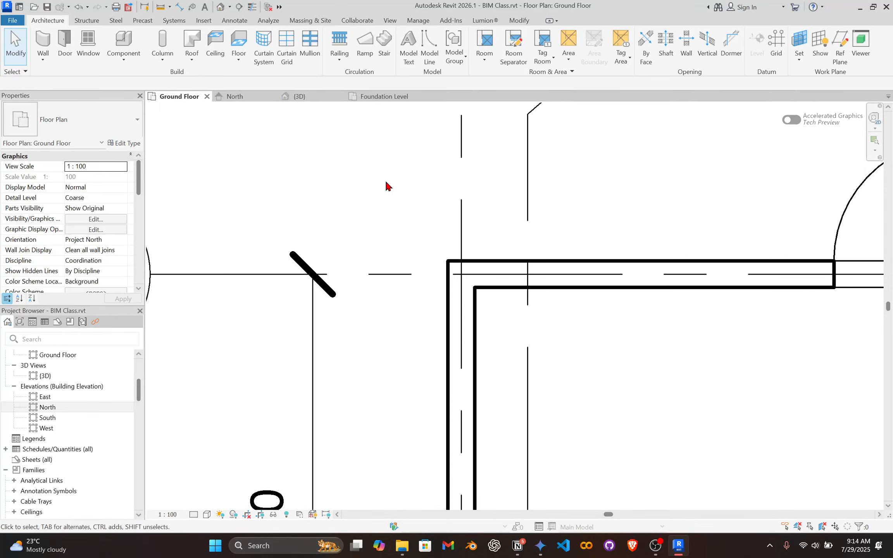
Select the new column beneath the building corner in the 3D view and examine its position and level constraints.
click(301, 98)
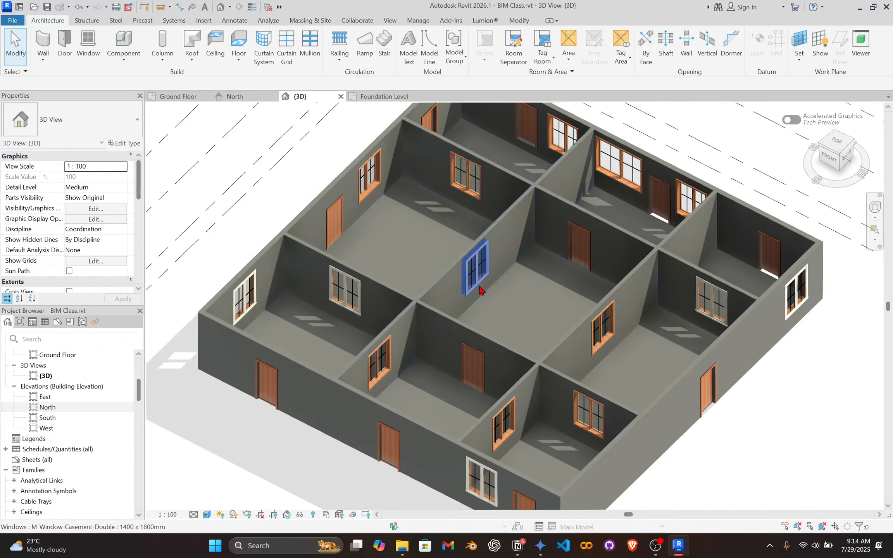
scroll(481, 289, down, 2)
scroll(458, 299, up, 2)
shift+middle_drag(461, 337, 470, 398)
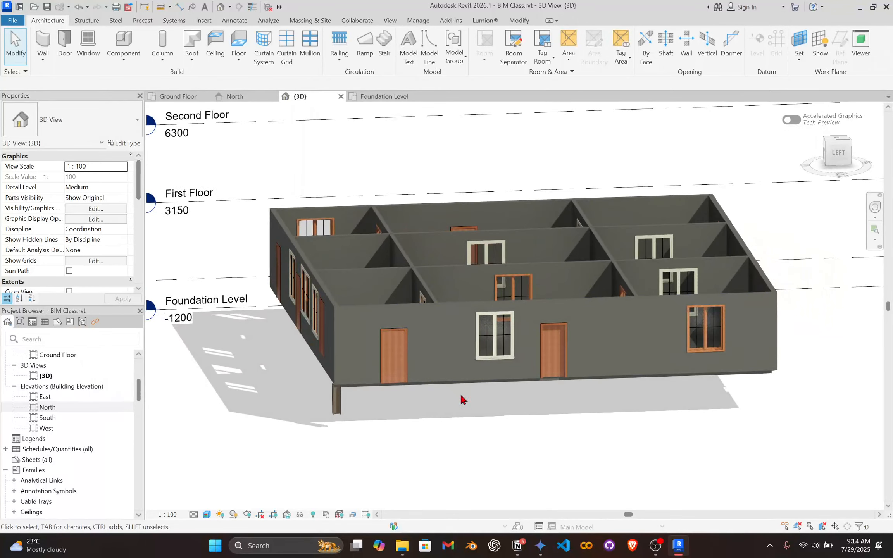
scroll(465, 349, up, 5)
click(407, 271)
scroll(433, 245, up, 1)
scroll(434, 246, down, 2)
shift+middle_drag(443, 259, 452, 322)
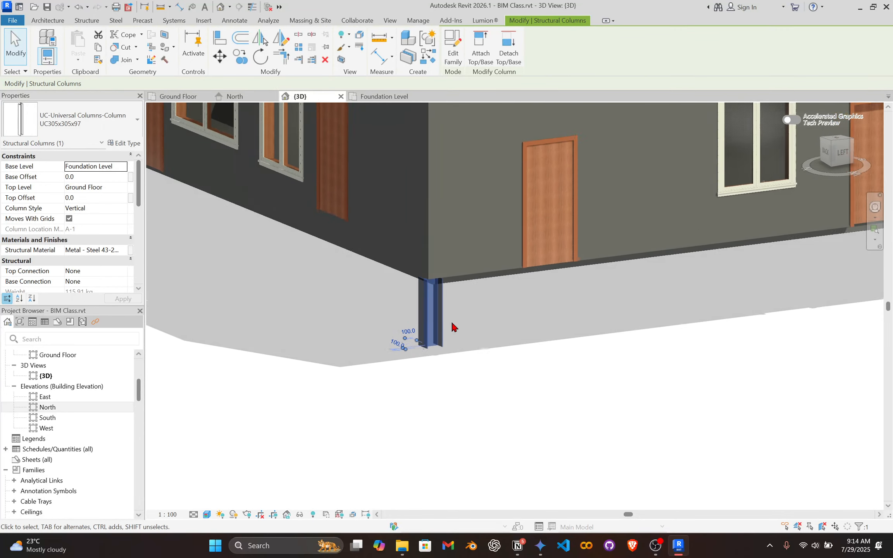
scroll(431, 338, up, 3)
middle_drag(470, 274, 476, 298)
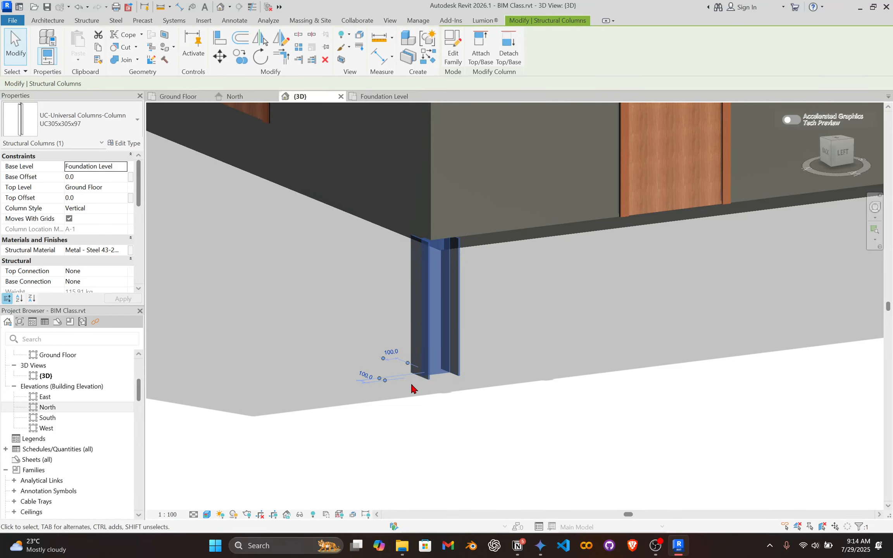
shift+middle_drag(422, 278, 412, 295)
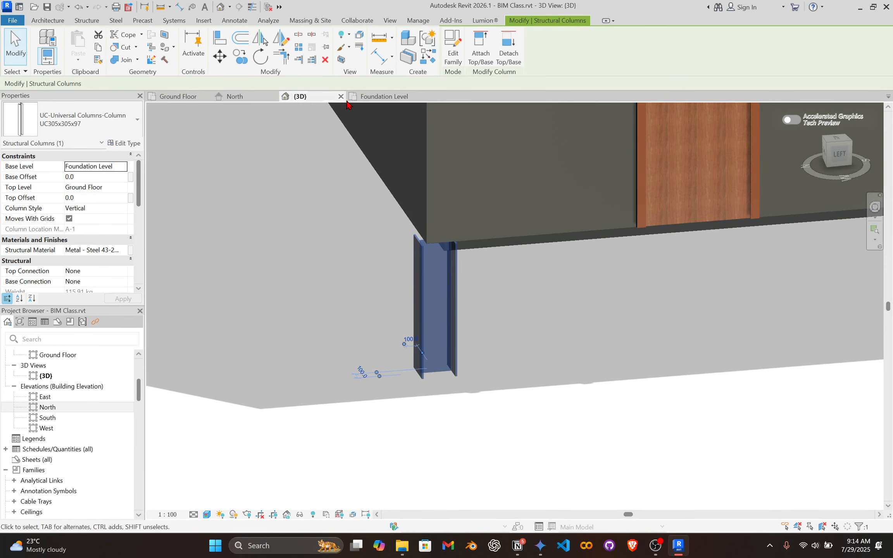
Compare how the column at grids 1 and A displays in the Ground Floor and Foundation Level plans.
click(179, 97)
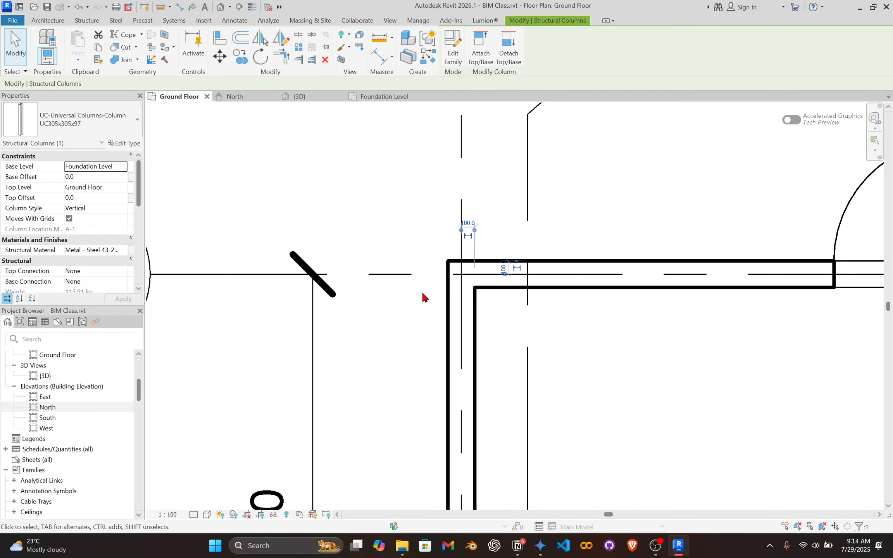
scroll(483, 258, down, 1)
scroll(478, 268, up, 3)
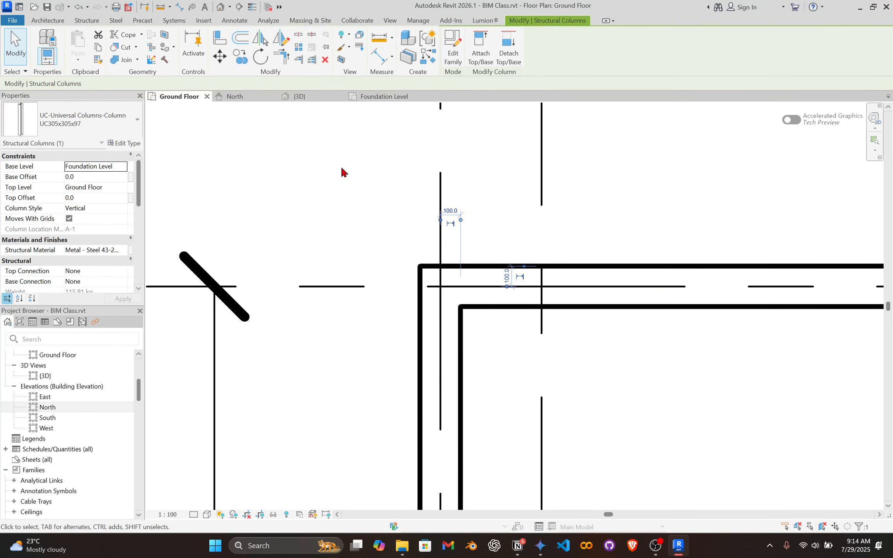
click(377, 102)
scroll(353, 218, up, 5)
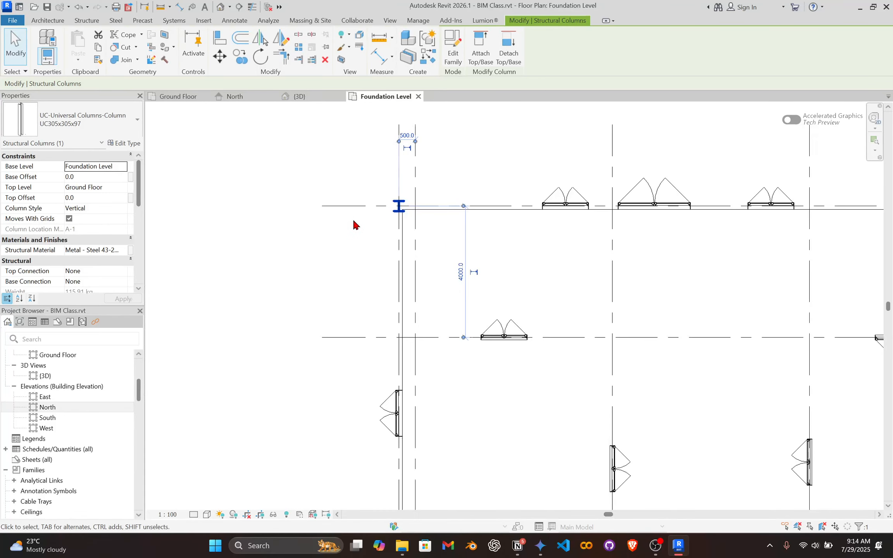
scroll(382, 158, up, 4)
click(384, 159)
scroll(477, 198, down, 1)
middle_drag(481, 201, 307, 321)
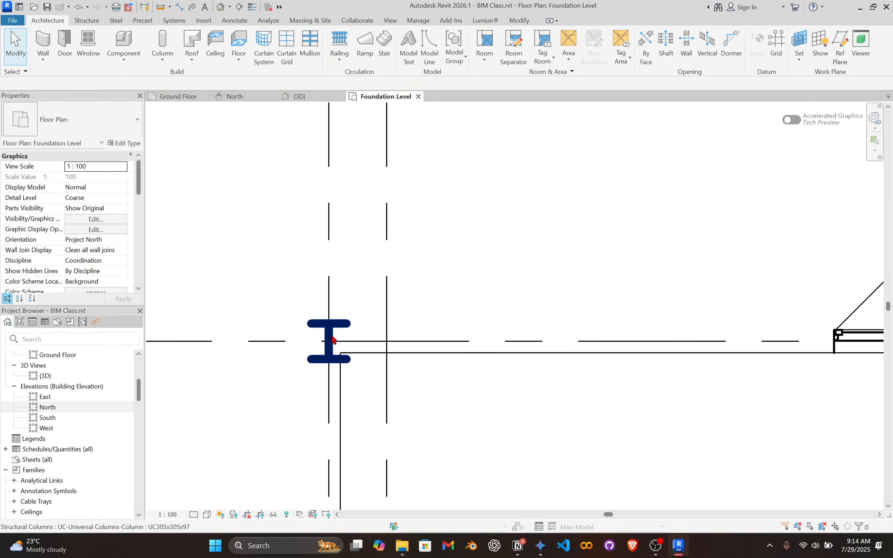
click(331, 336)
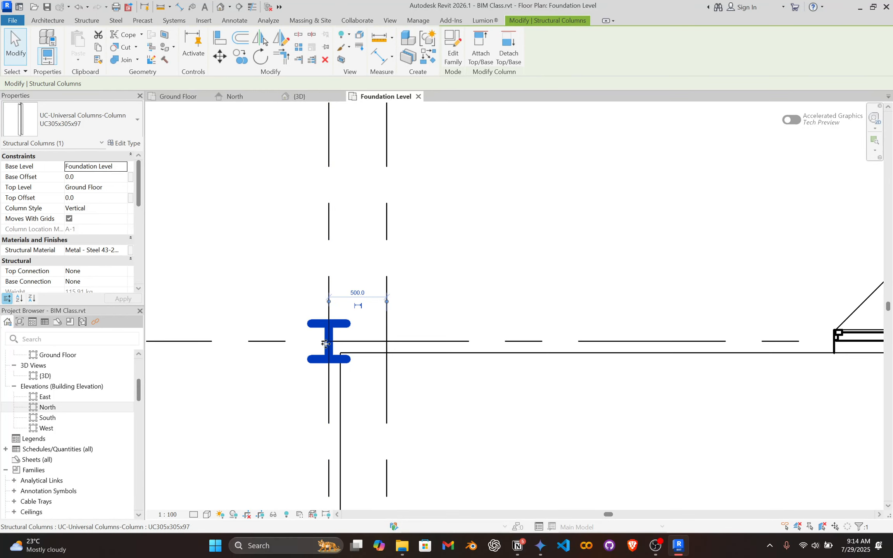
click(191, 97)
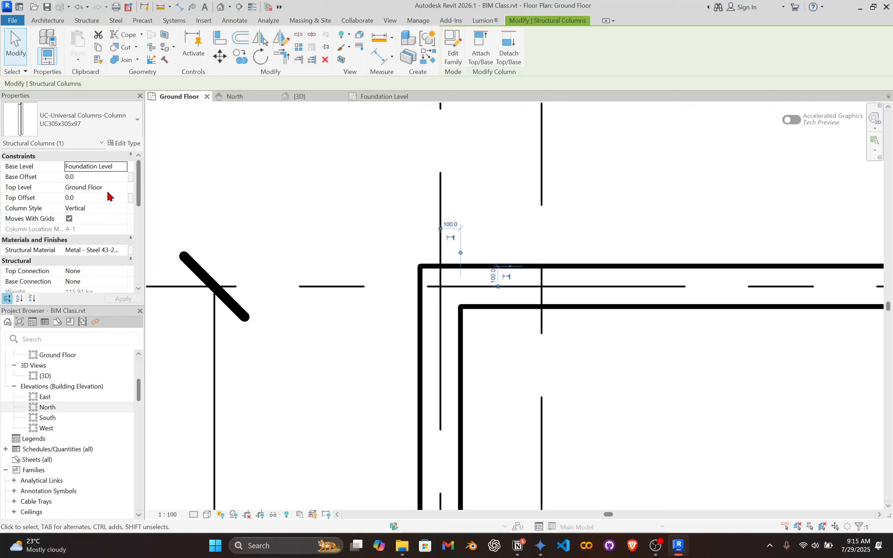
Set the base level of the column at grids 1 and A to Ground Floor and its top level to First Floor.
click(123, 189)
click(122, 188)
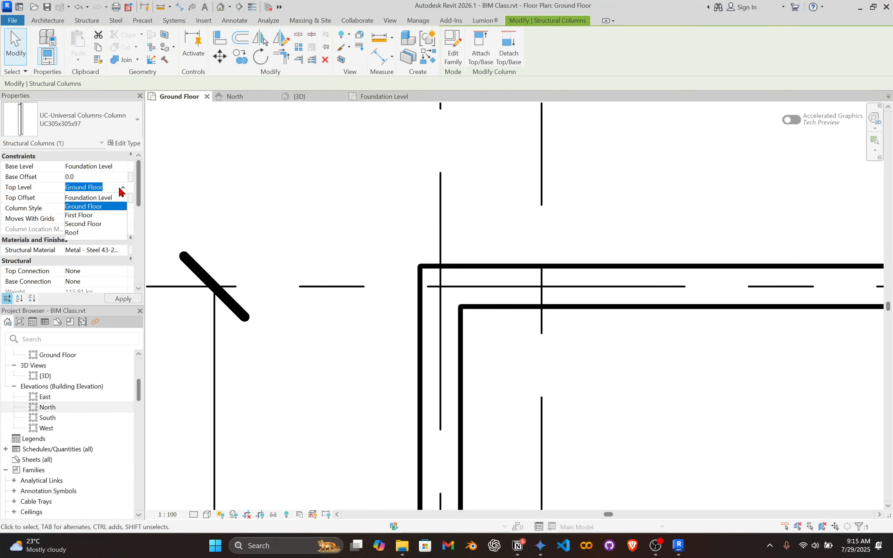
click(90, 216)
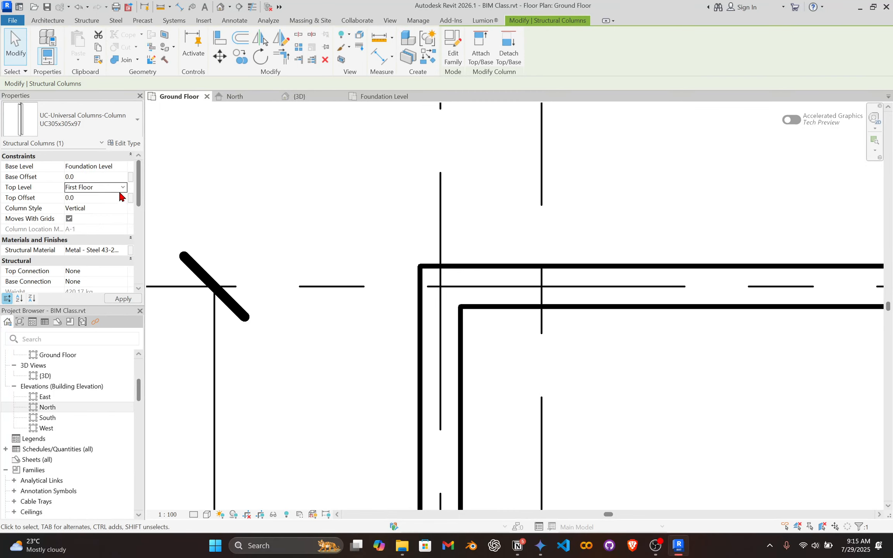
click(112, 166)
click(123, 167)
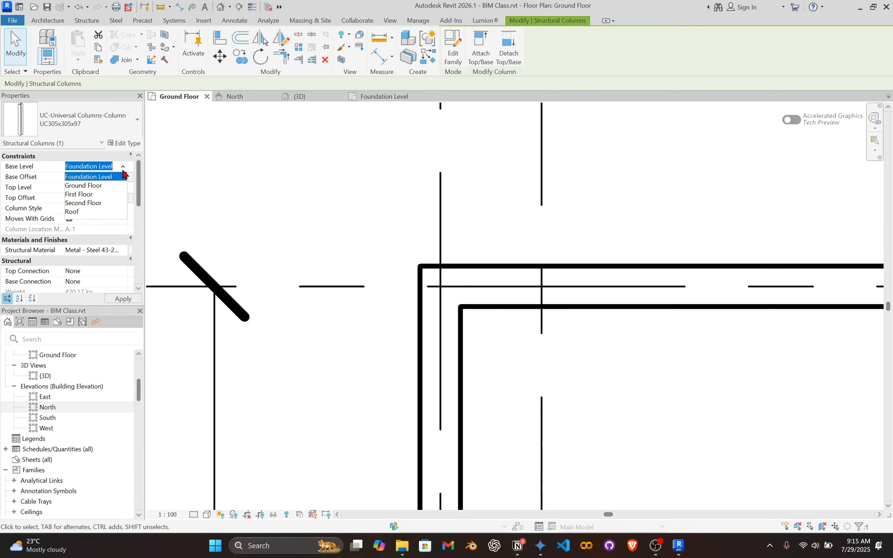
click(107, 185)
click(122, 189)
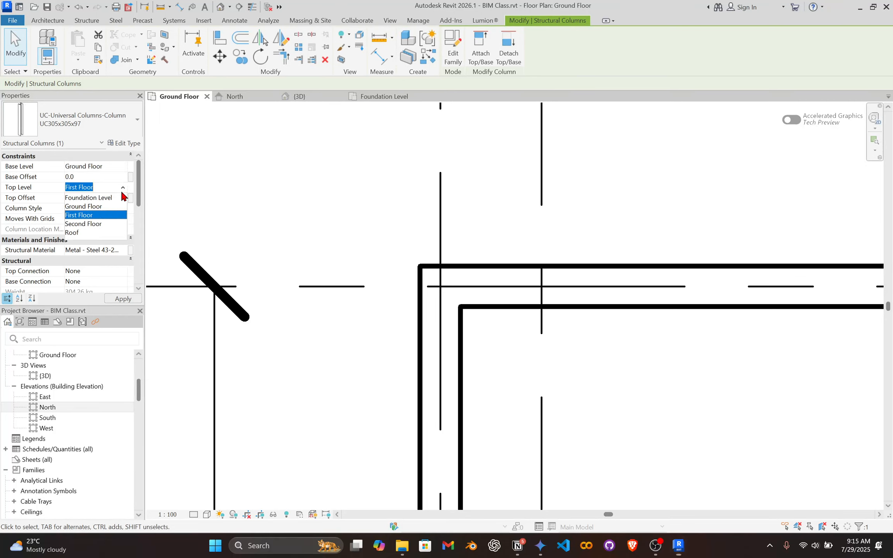
click(112, 184)
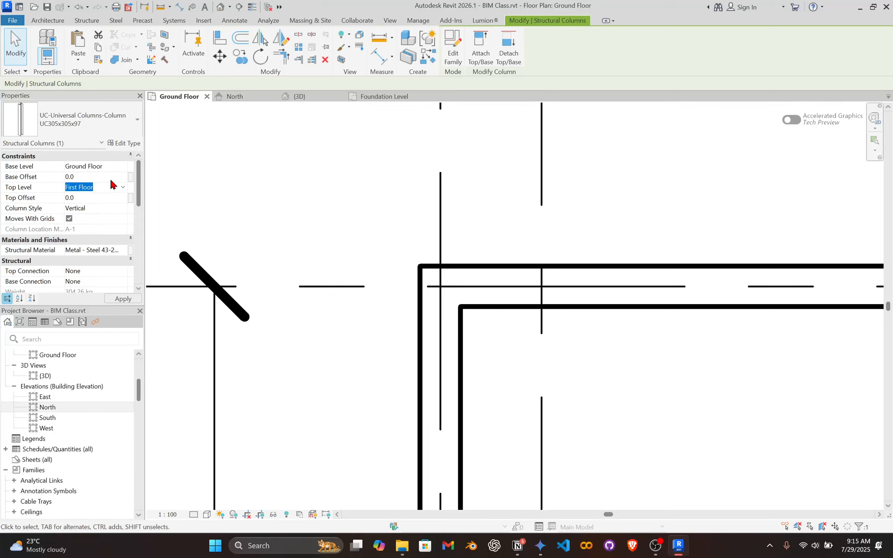
click(121, 188)
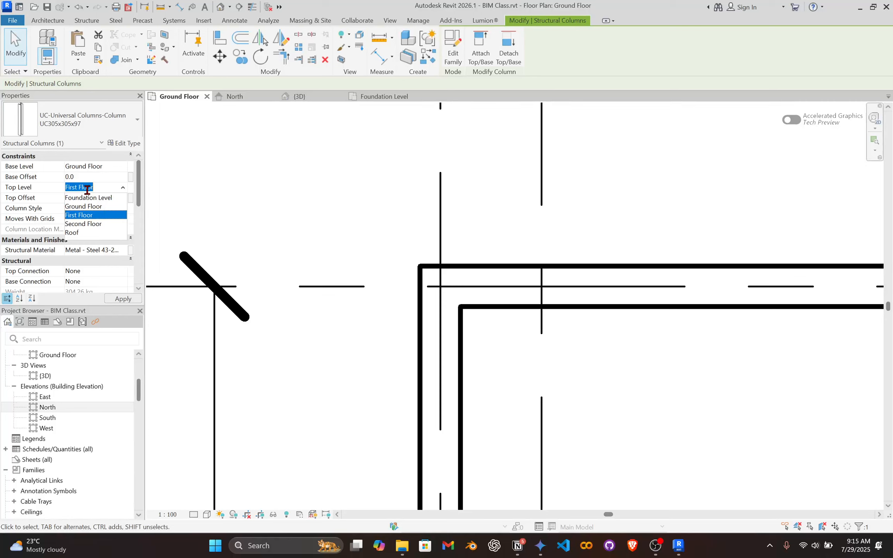
click(46, 187)
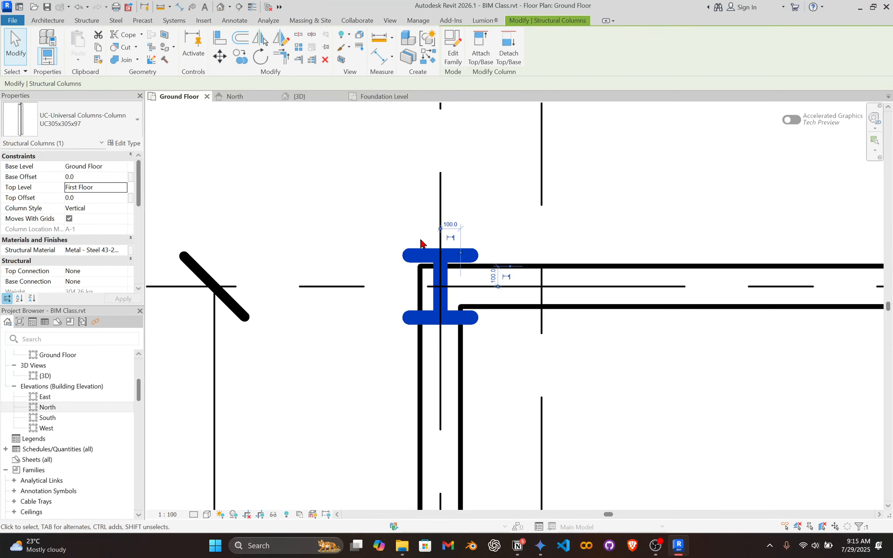
click(531, 202)
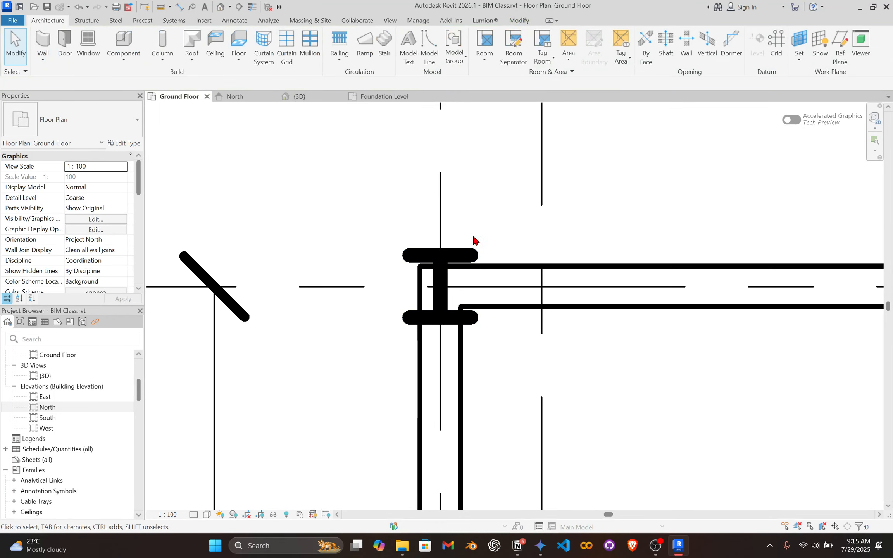
click(446, 268)
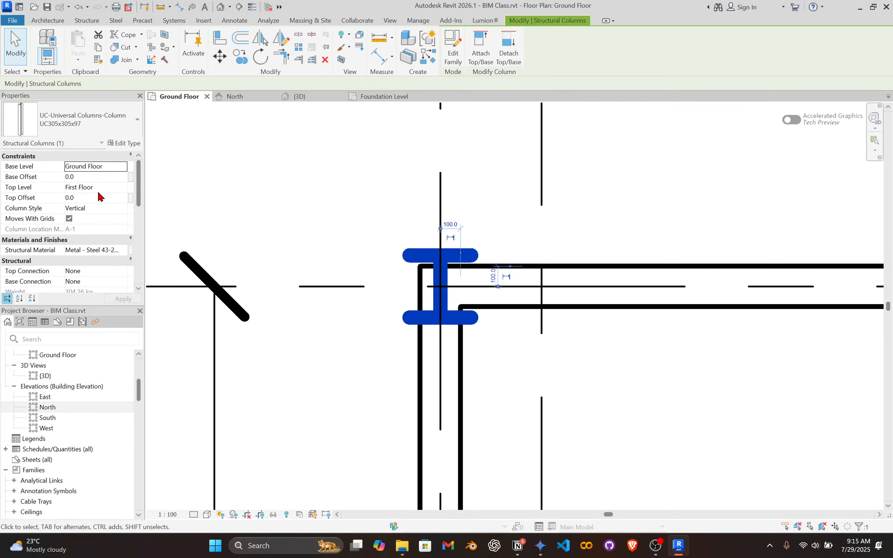
click(486, 233)
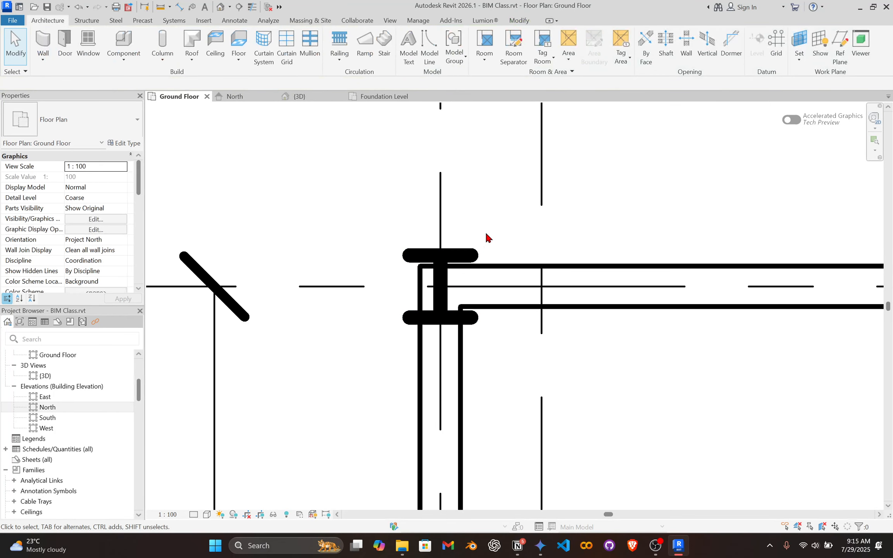
Start a multiple copy of the column from the intersection of grids 1 and A and place one copy at grids 3 and A.
click(444, 260)
scroll(493, 255, down, 5)
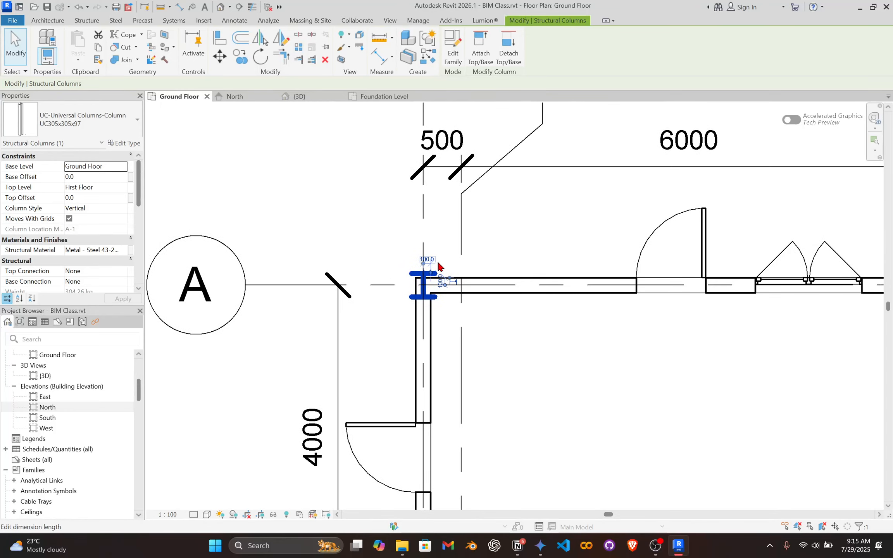
scroll(439, 266, up, 5)
scroll(477, 272, down, 1)
middle_drag(482, 277, 457, 276)
scroll(502, 296, up, 1)
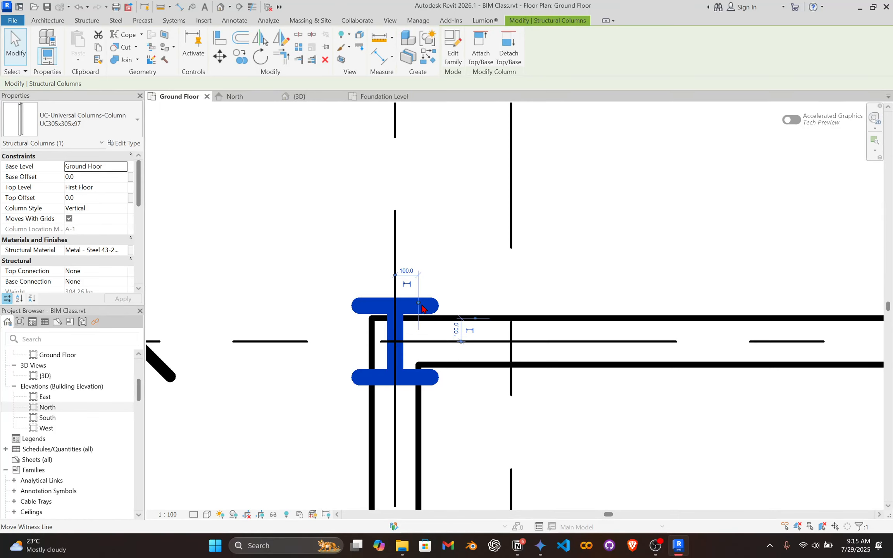
key(c)
key(o)
scroll(416, 329, up, 2)
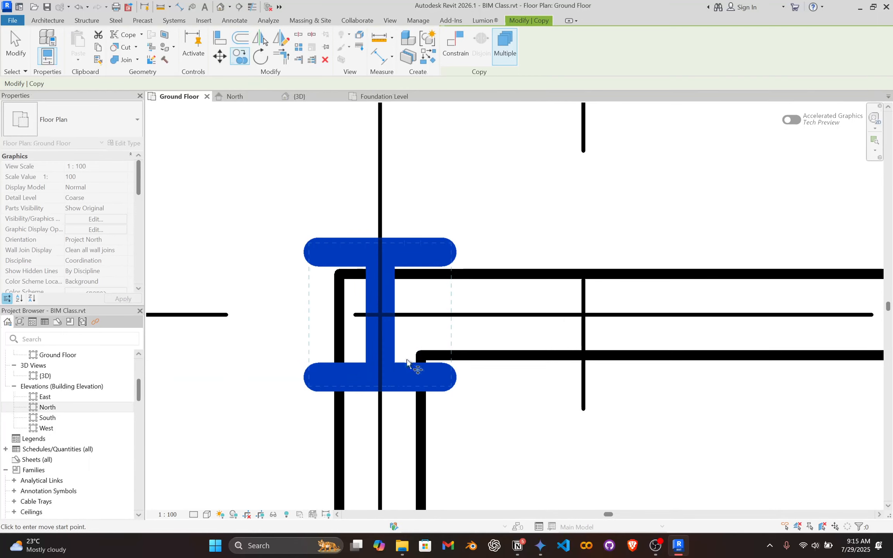
click(380, 315)
scroll(616, 316, down, 5)
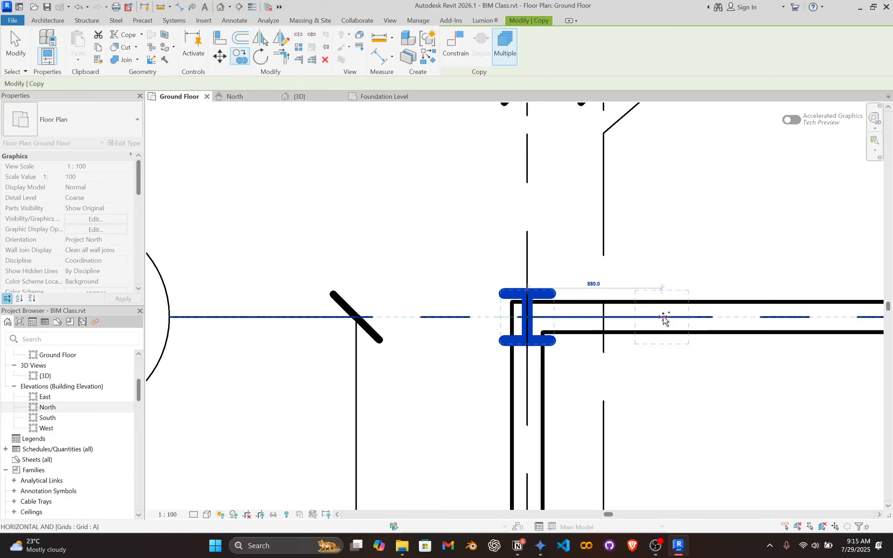
middle_drag(668, 318, 276, 315)
middle_drag(697, 309, 359, 310)
scroll(381, 306, up, 5)
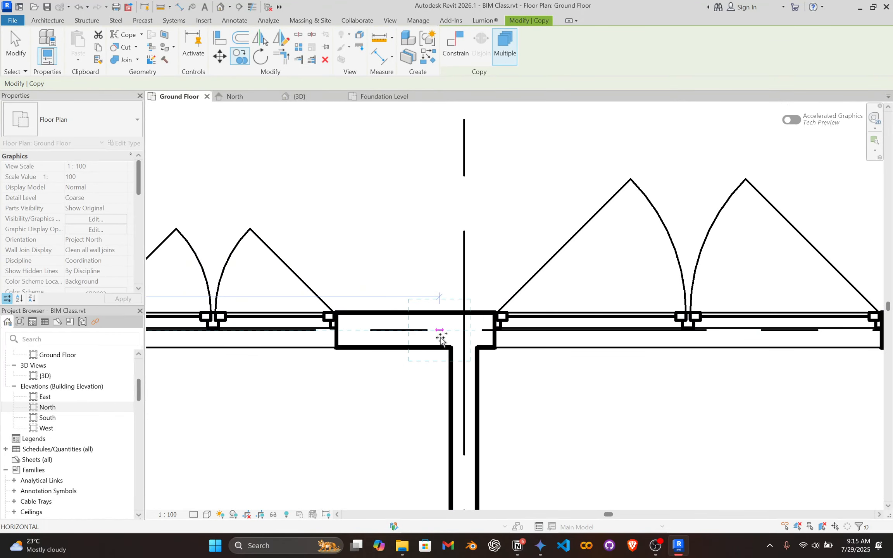
click(464, 330)
Place further copies of the column along grid A at its intersections with grids 4 and 5.
scroll(616, 315, down, 4)
middle_drag(788, 312, 344, 320)
middle_drag(649, 343, 459, 345)
scroll(504, 341, up, 3)
click(501, 338)
scroll(611, 339, down, 4)
middle_drag(612, 347, 420, 380)
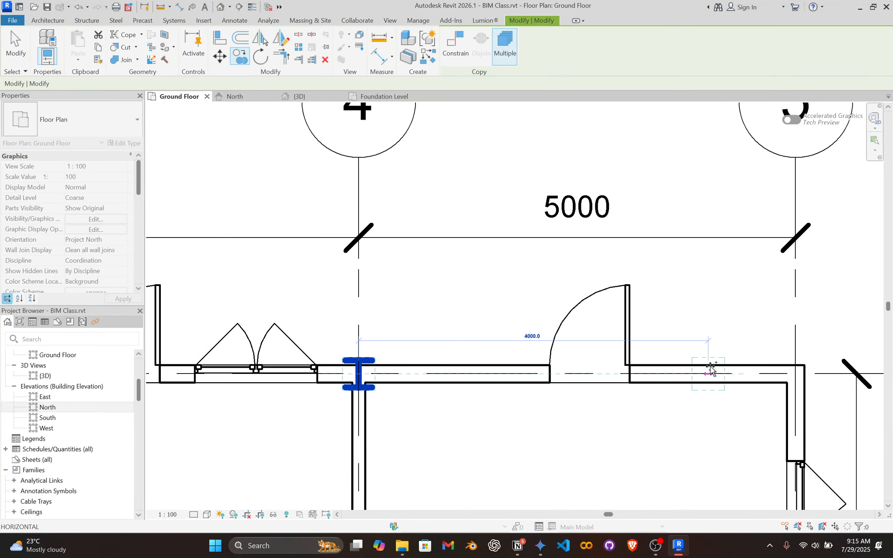
scroll(803, 369, up, 2)
click(788, 371)
Place column copies on grid C at its intersections with grids 1 and 3.
scroll(620, 372, down, 2)
scroll(608, 372, down, 3)
middle_drag(567, 355, 683, 355)
scroll(273, 391, up, 3)
scroll(273, 419, down, 3)
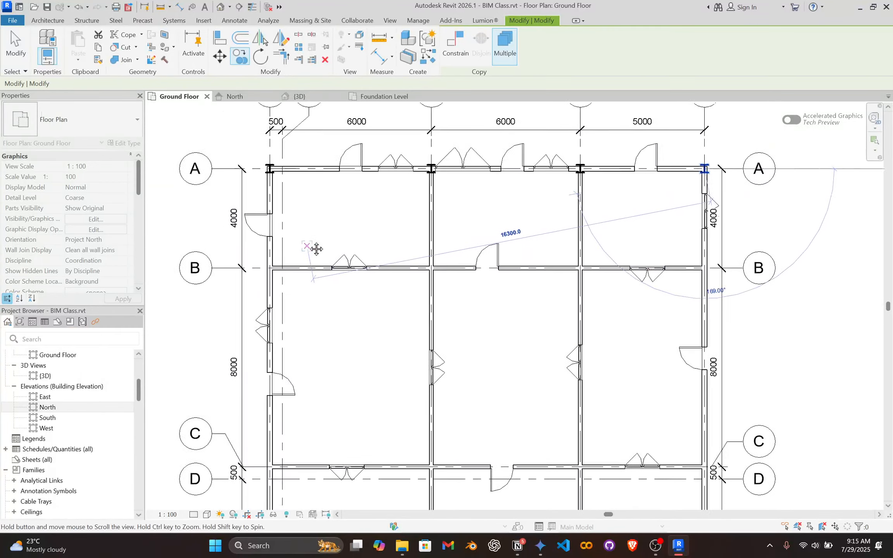
scroll(179, 418, up, 4)
scroll(305, 381, up, 4)
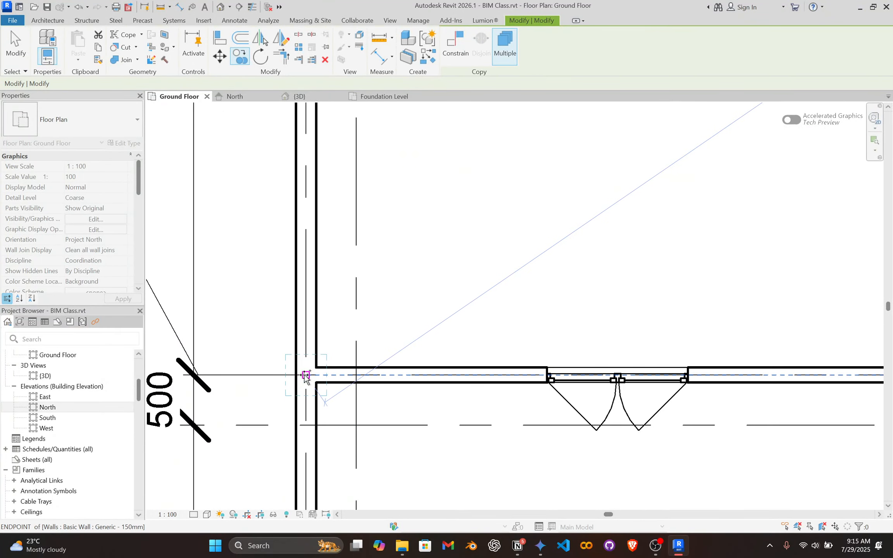
click(304, 379)
scroll(637, 329, down, 3)
middle_drag(794, 338, 399, 341)
scroll(434, 363, up, 3)
click(430, 358)
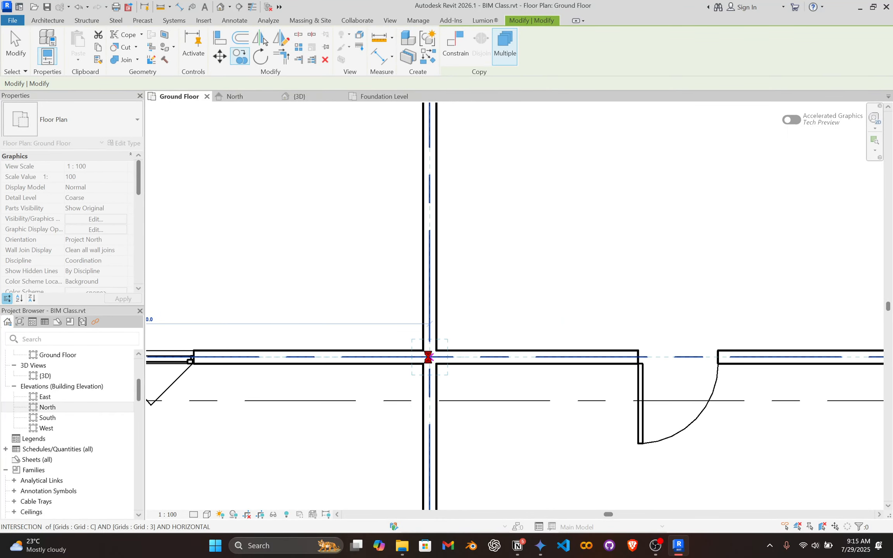
Place column copies on grid C at its intersections with grids 4 and 5.
scroll(586, 346, down, 4)
middle_drag(586, 346, 199, 411)
scroll(412, 421, up, 3)
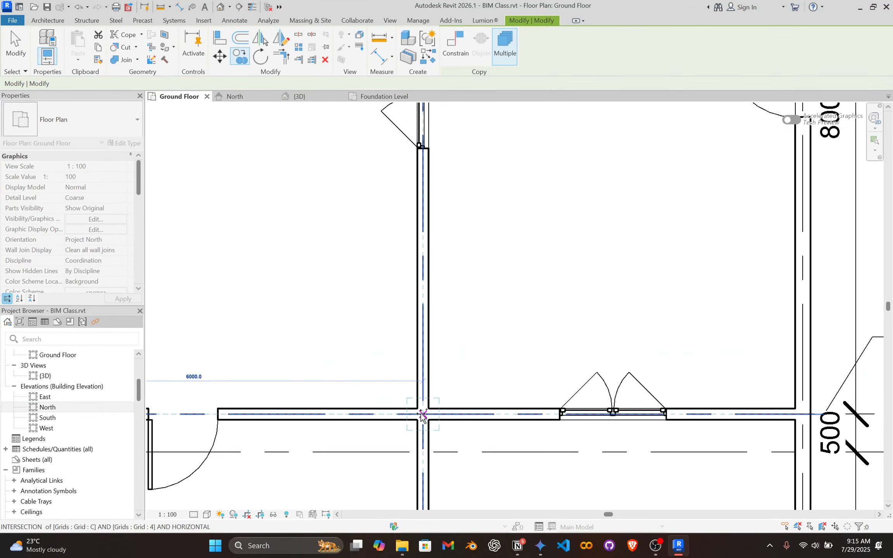
click(423, 424)
click(801, 414)
Place column copies on grid B at its intersections with grids 1 and 3.
scroll(444, 178, down, 3)
middle_drag(446, 181, 652, 394)
scroll(415, 266, down, 2)
middle_drag(413, 273, 572, 381)
scroll(238, 268, up, 2)
scroll(271, 266, up, 2)
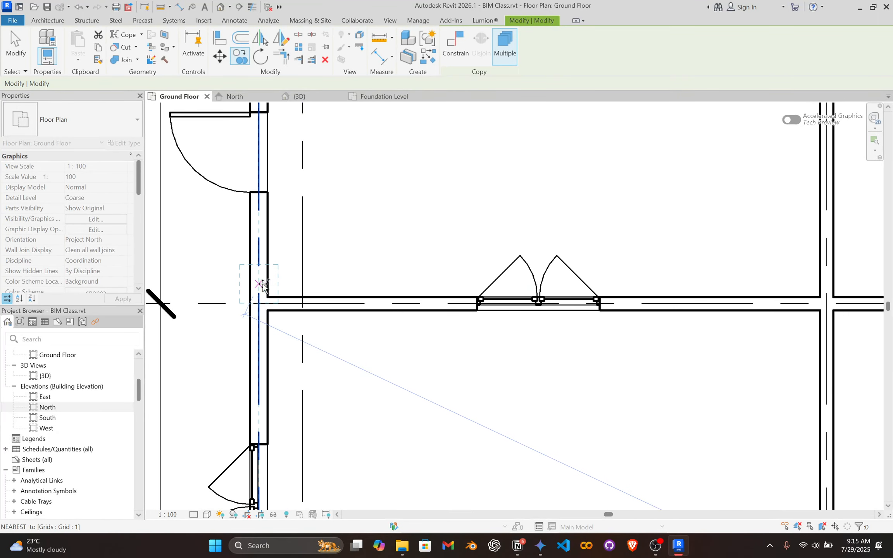
click(259, 303)
middle_drag(692, 301, 356, 301)
scroll(416, 299, up, 3)
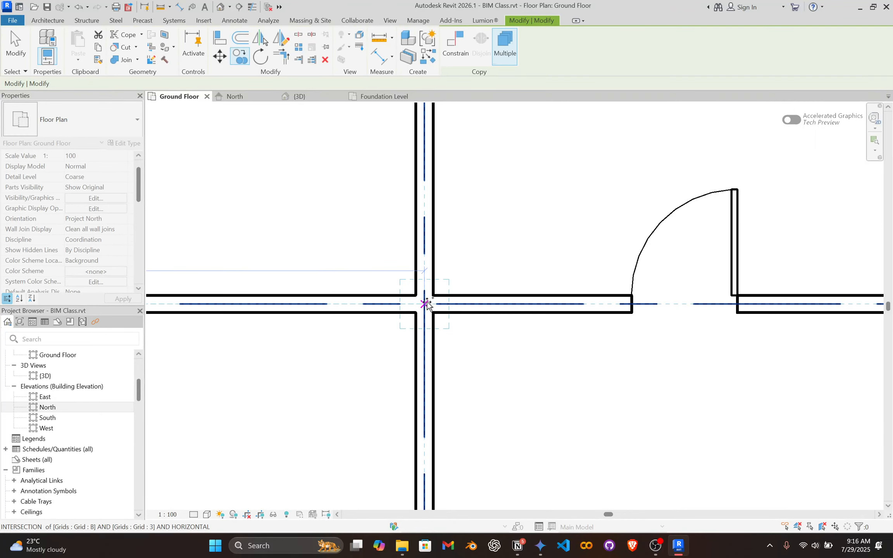
click(425, 305)
Place column copies on grid B at its intersections with grids 4 and 5.
scroll(711, 319, down, 3)
middle_drag(711, 319, 186, 320)
click(455, 307)
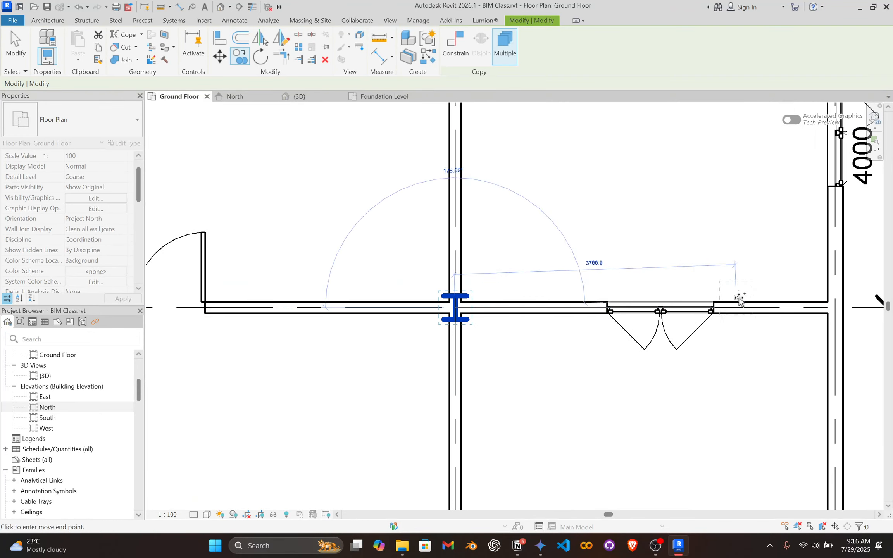
scroll(739, 301, down, 1)
middle_drag(739, 301, 331, 309)
scroll(398, 314, up, 1)
click(398, 315)
Place column copies on grid E at its intersections with grids 1 and 3.
scroll(372, 326, down, 6)
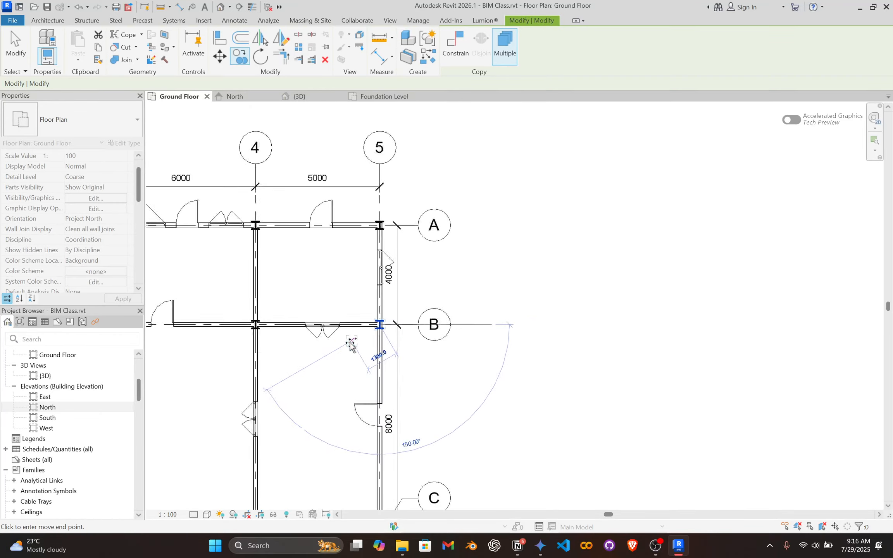
middle_drag(343, 368, 565, 151)
scroll(387, 272, up, 5)
scroll(269, 362, up, 2)
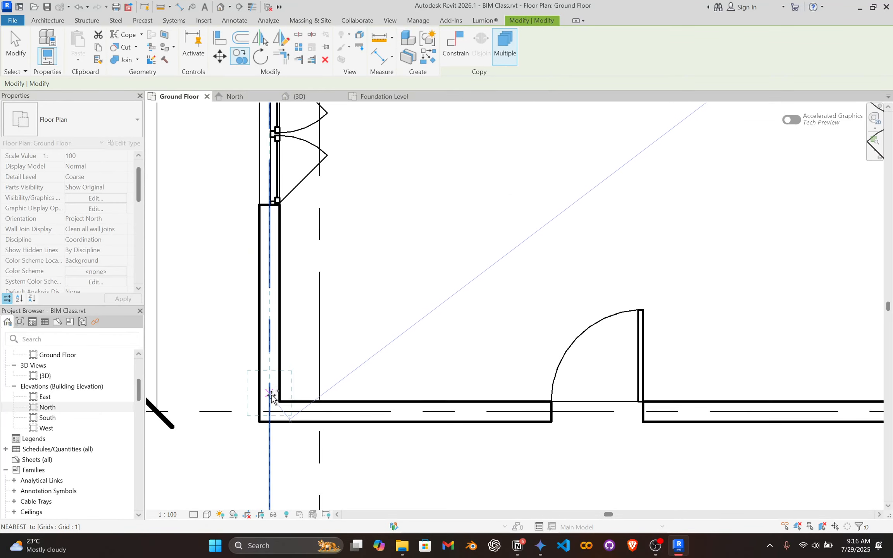
click(269, 411)
scroll(878, 401, down, 1)
middle_drag(862, 399, 289, 373)
scroll(358, 396, up, 4)
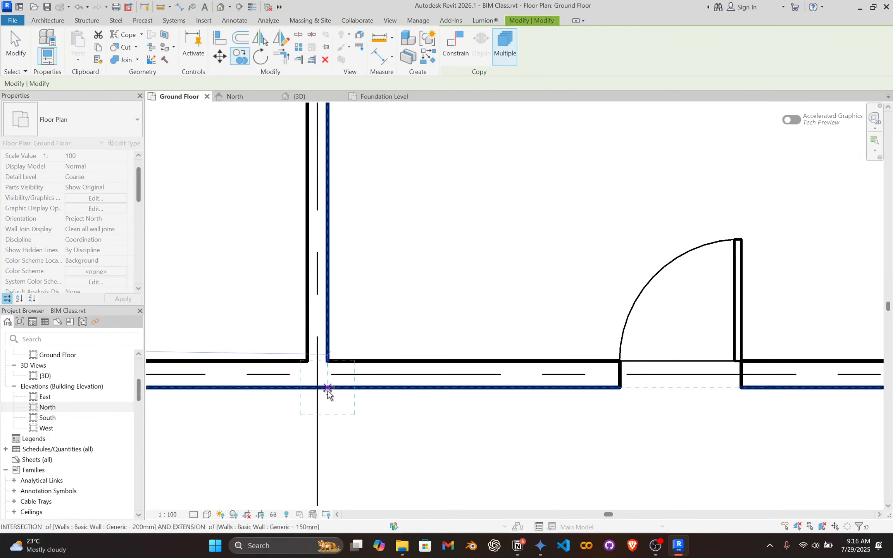
click(317, 374)
Place column copies on grid E at its intersections with grids 4 and 5 and finish the copying.
scroll(554, 348, down, 3)
middle_drag(860, 345, 581, 346)
scroll(658, 364, up, 4)
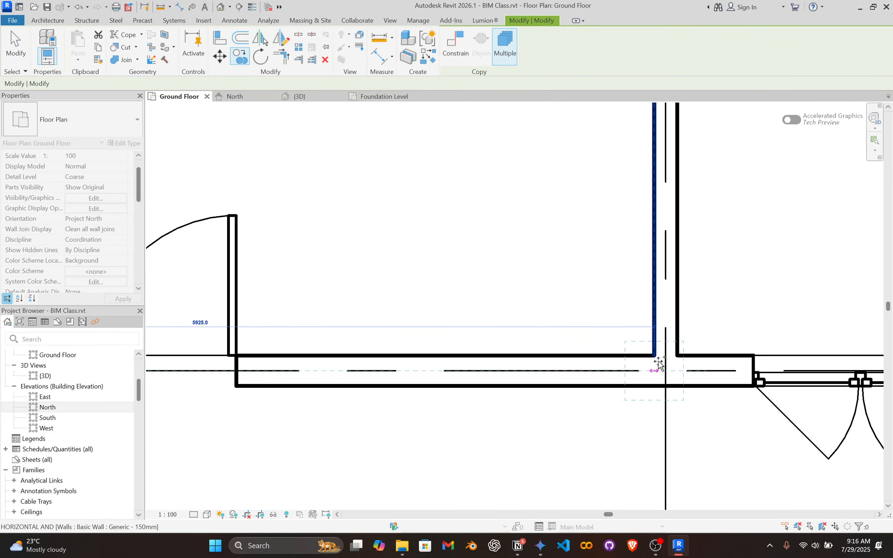
click(666, 373)
scroll(721, 350, down, 4)
middle_drag(719, 351, 268, 375)
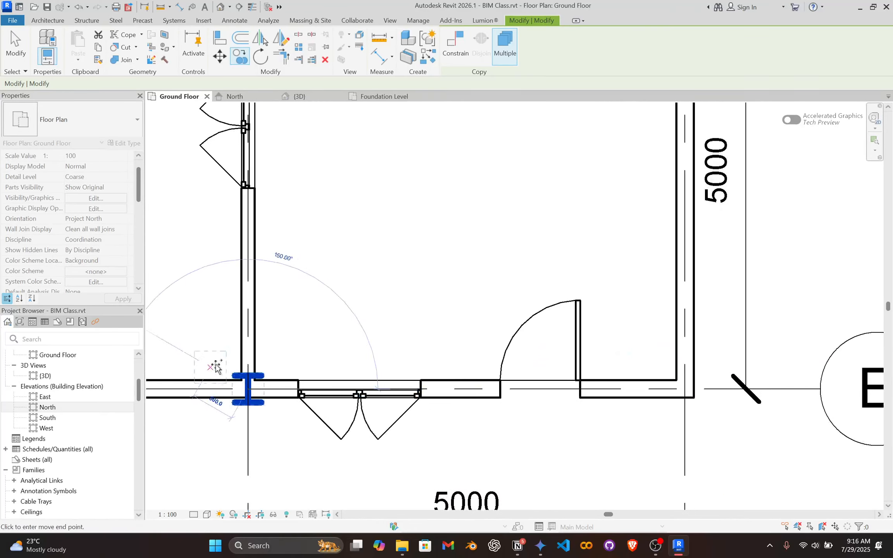
scroll(693, 368, up, 4)
click(677, 409)
scroll(598, 368, down, 4)
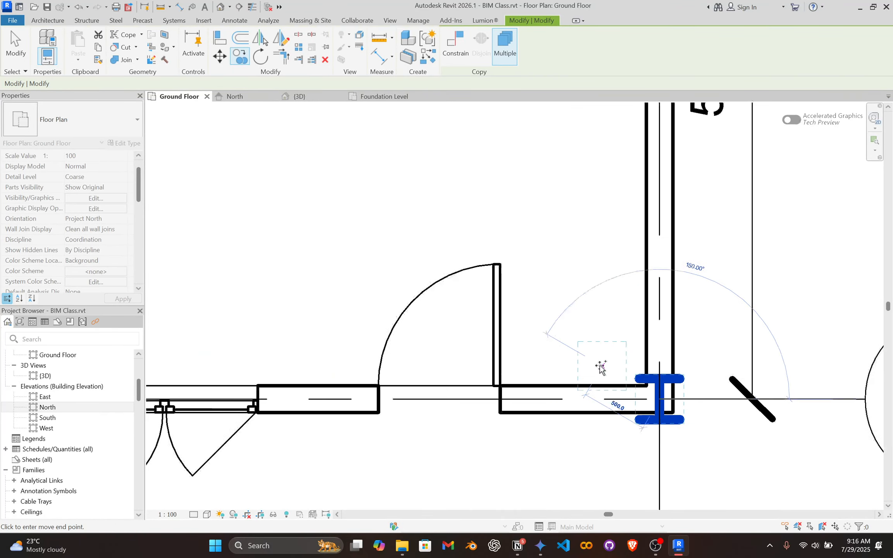
middle_drag(480, 281, 578, 407)
scroll(577, 406, down, 1)
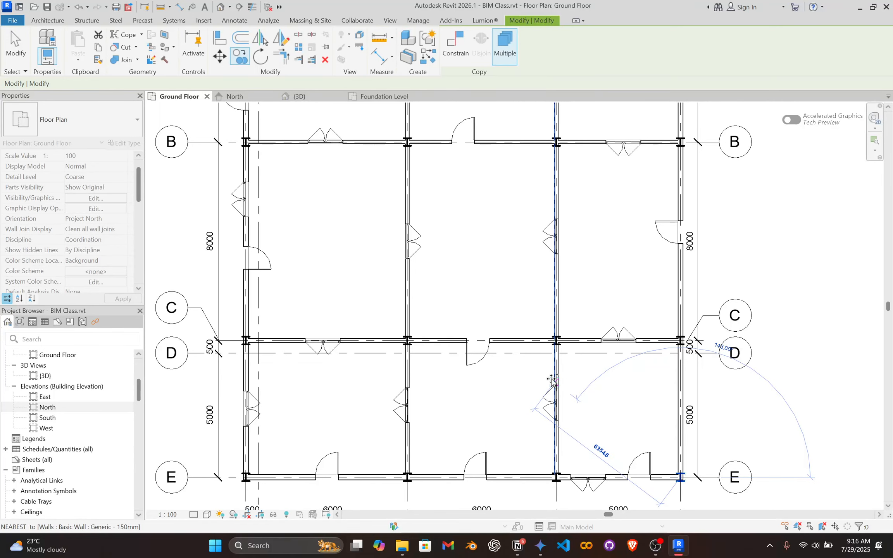
key(Escape)
Examine the copied columns in the Ground Floor plan and at the wall junctions in the 3D view.
scroll(401, 150, up, 3)
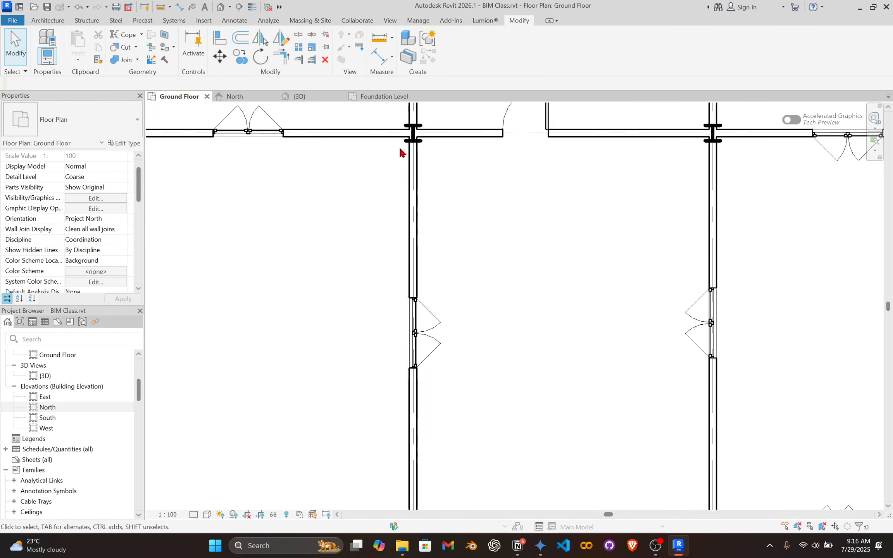
scroll(510, 326, down, 5)
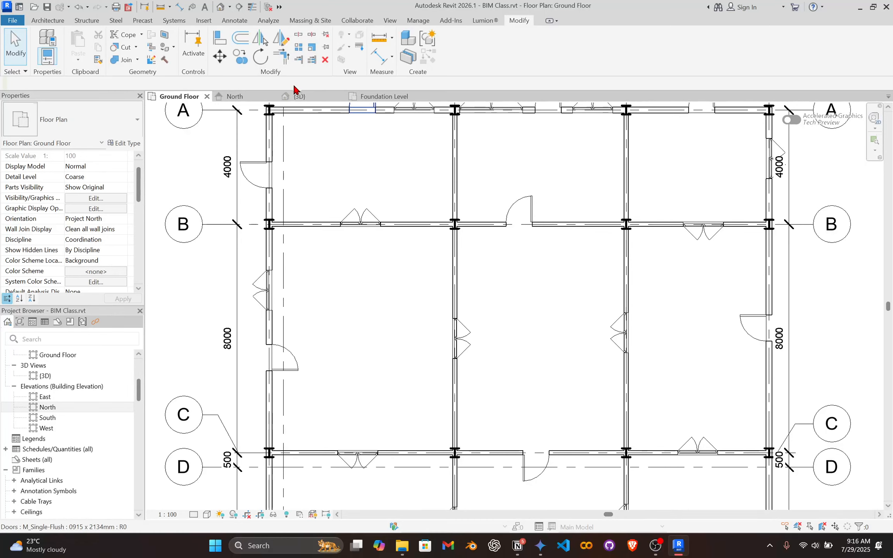
click(309, 97)
scroll(450, 215, down, 5)
middle_drag(473, 199, 396, 422)
shift+middle_drag(397, 422, 482, 337)
scroll(482, 336, up, 10)
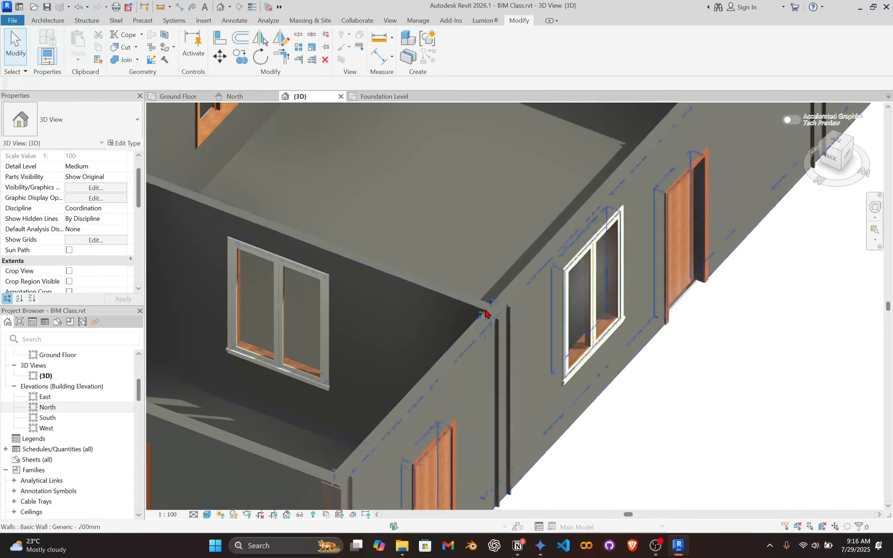
scroll(446, 240, down, 10)
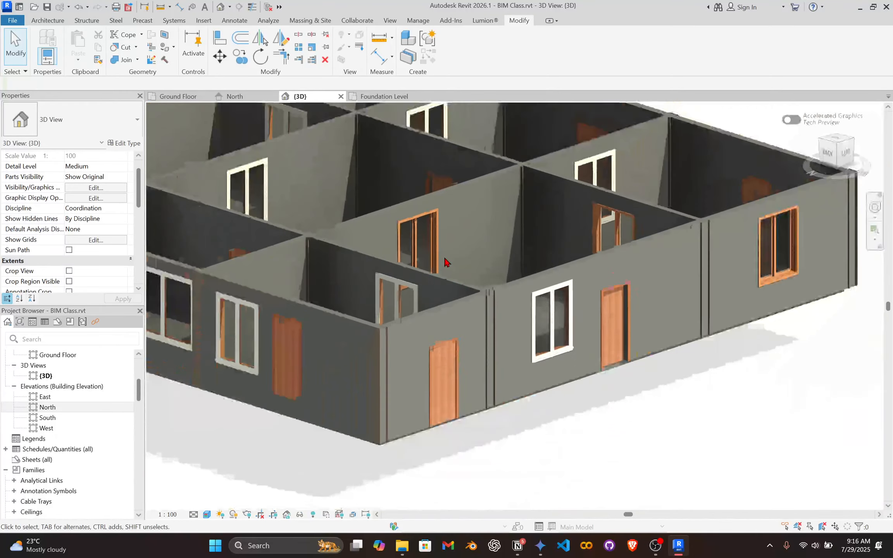
shift+middle_drag(446, 263, 504, 308)
middle_drag(362, 270, 701, 474)
scroll(505, 386, up, 3)
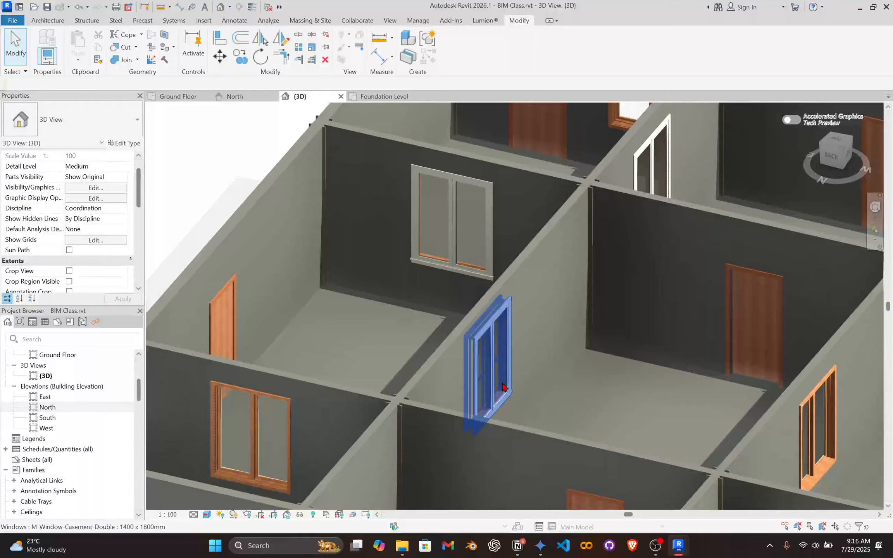
Set the top level of the steel column at the intersection of grids C and 4 to Second Floor.
scroll(488, 349, down, 6)
scroll(471, 271, up, 5)
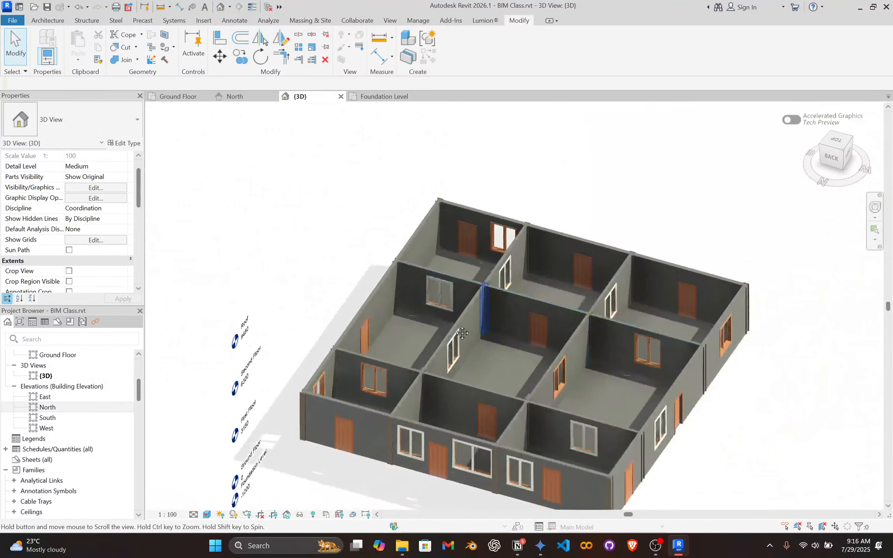
scroll(471, 271, up, 4)
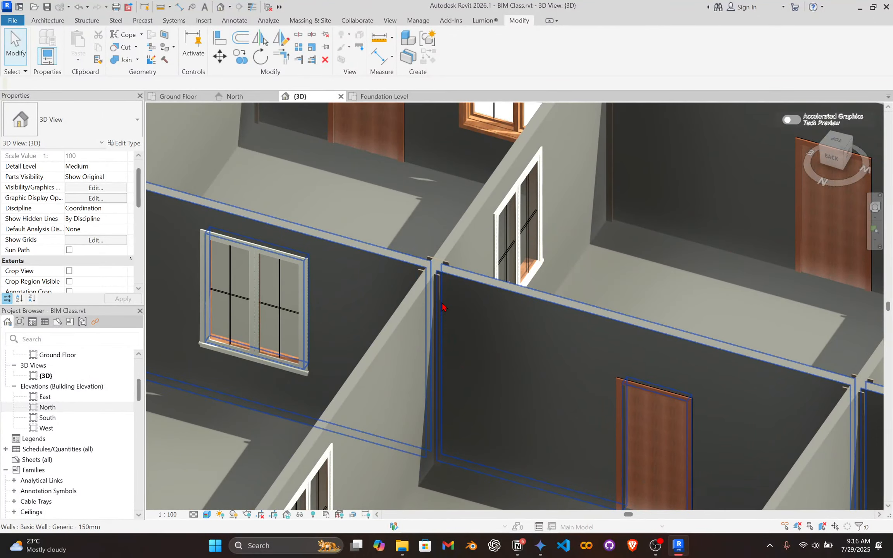
click(437, 305)
scroll(98, 215, up, 1)
click(118, 186)
click(122, 187)
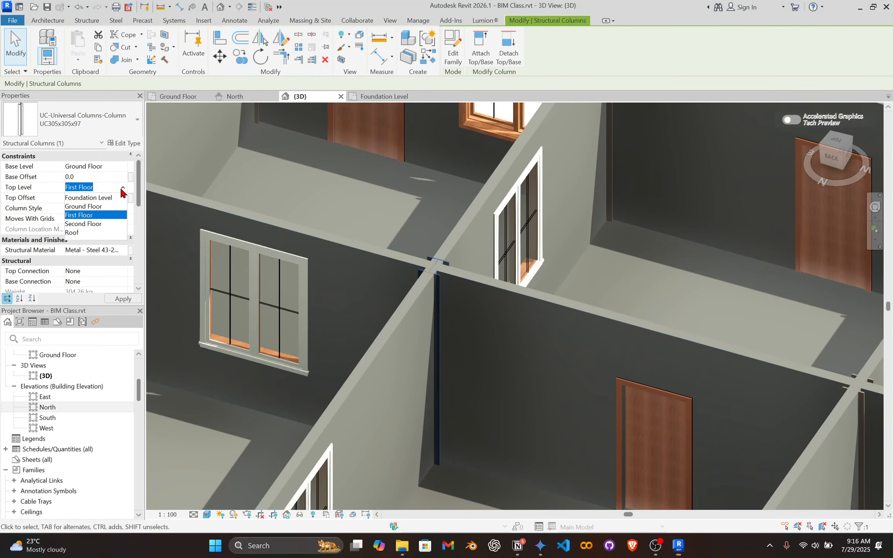
click(100, 224)
scroll(503, 309, down, 3)
shift+middle_drag(518, 359, 529, 270)
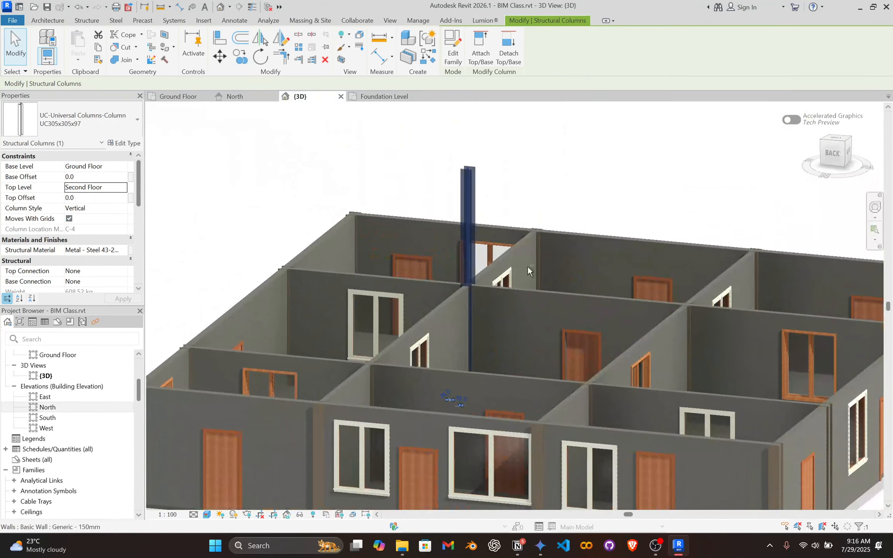
Examine the extended column at grids C and 4 in 3D and review its constraint, material and structural properties.
click(584, 189)
shift+middle_drag(583, 189, 356, 263)
scroll(529, 224, down, 2)
scroll(475, 301, up, 3)
scroll(475, 301, down, 3)
scroll(493, 249, up, 4)
click(520, 182)
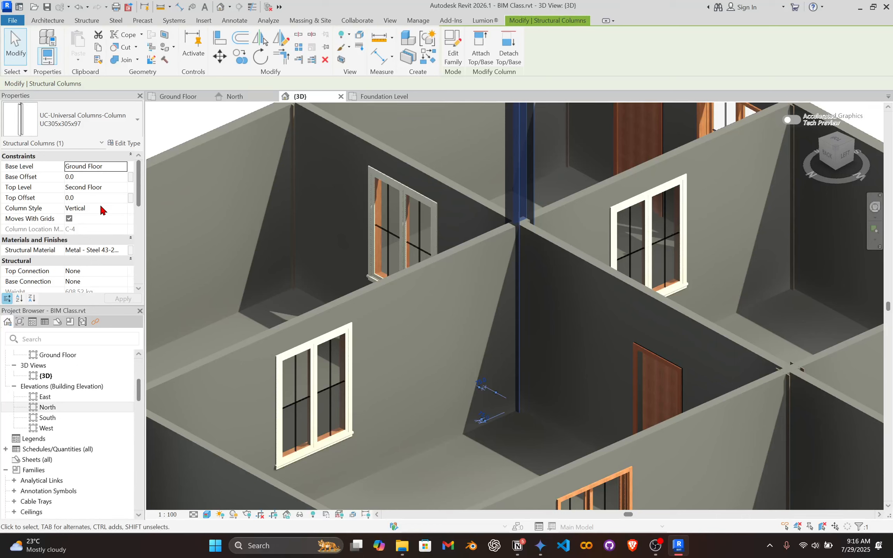
scroll(102, 213, down, 6)
scroll(106, 232, up, 4)
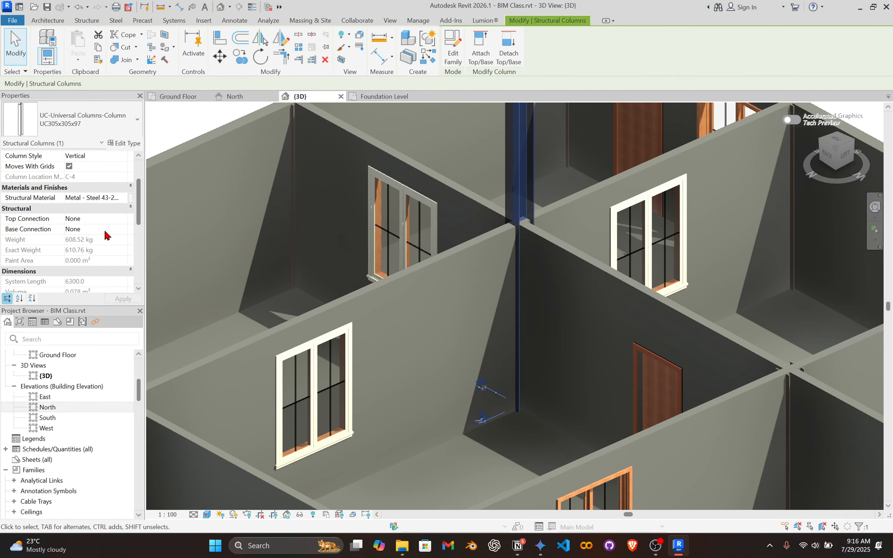
scroll(105, 235, up, 2)
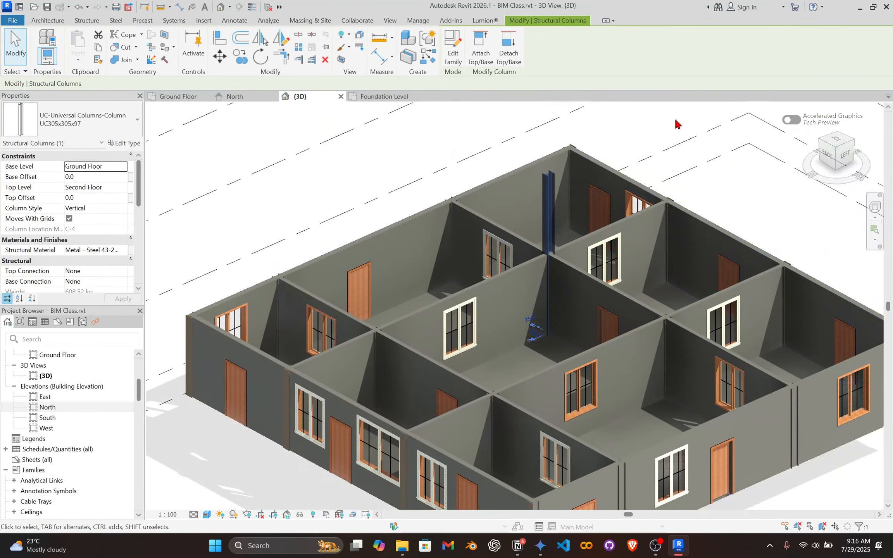
click(677, 123)
scroll(570, 226, up, 4)
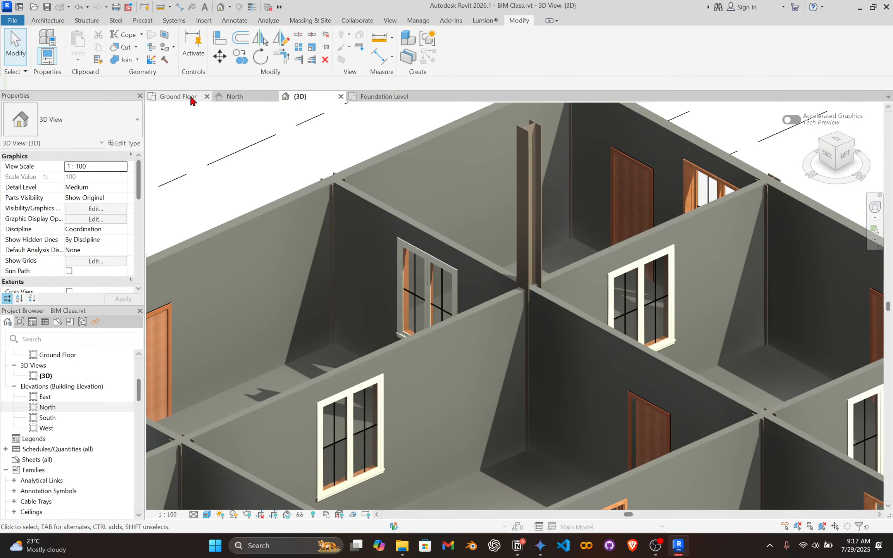
Open the Ground Floor plan and start a Generic 150mm floor boundary sketch.
click(178, 96)
scroll(455, 324, down, 2)
middle_drag(427, 260, 390, 302)
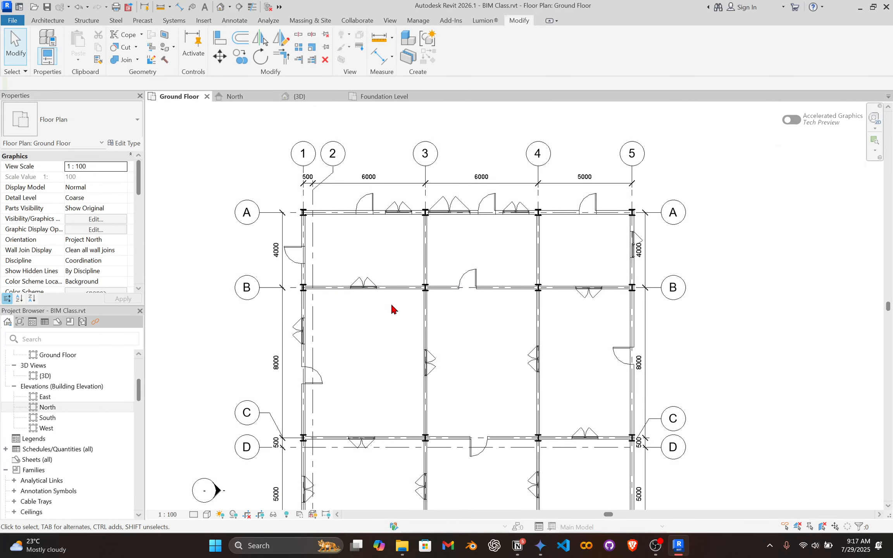
scroll(390, 304, up, 2)
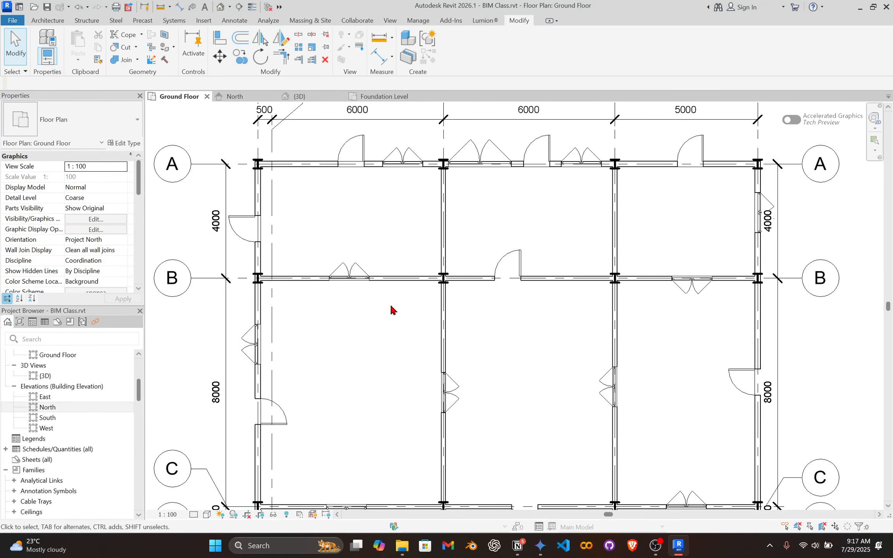
scroll(396, 209, down, 3)
scroll(385, 169, up, 3)
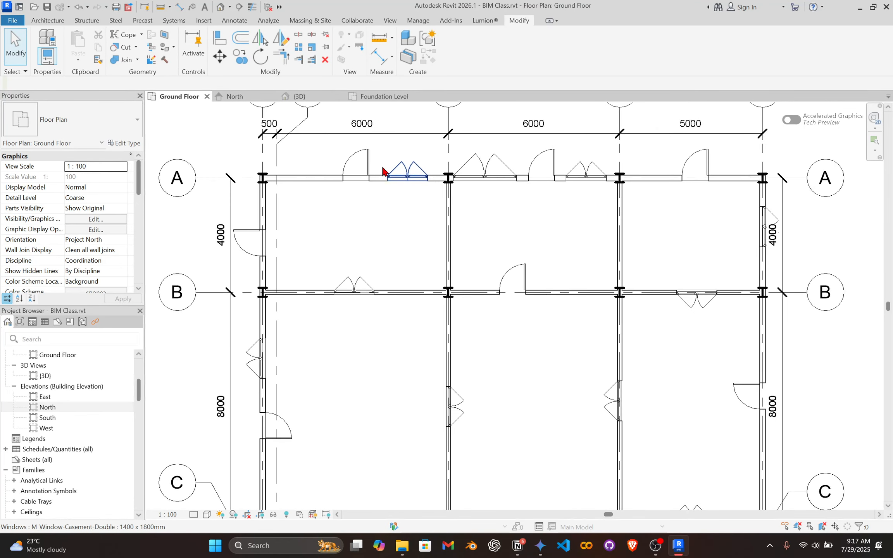
middle_drag(433, 167, 324, 174)
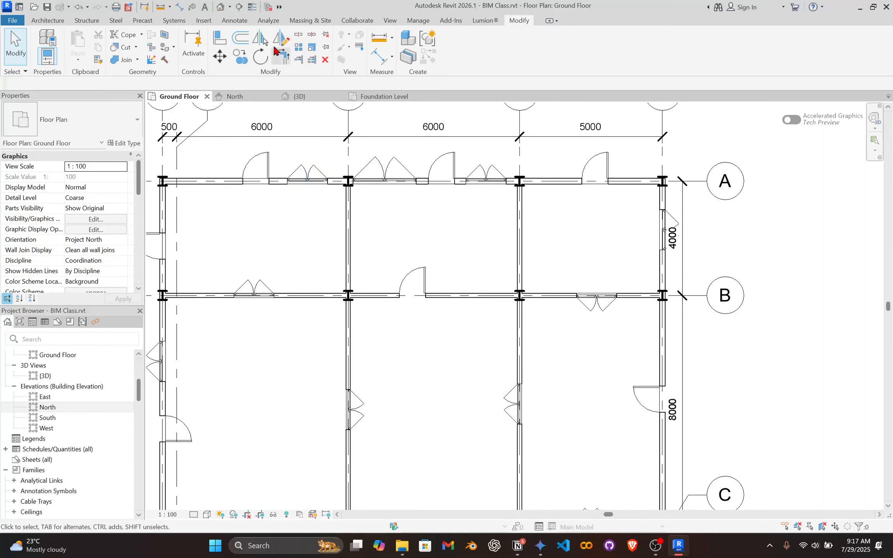
click(58, 24)
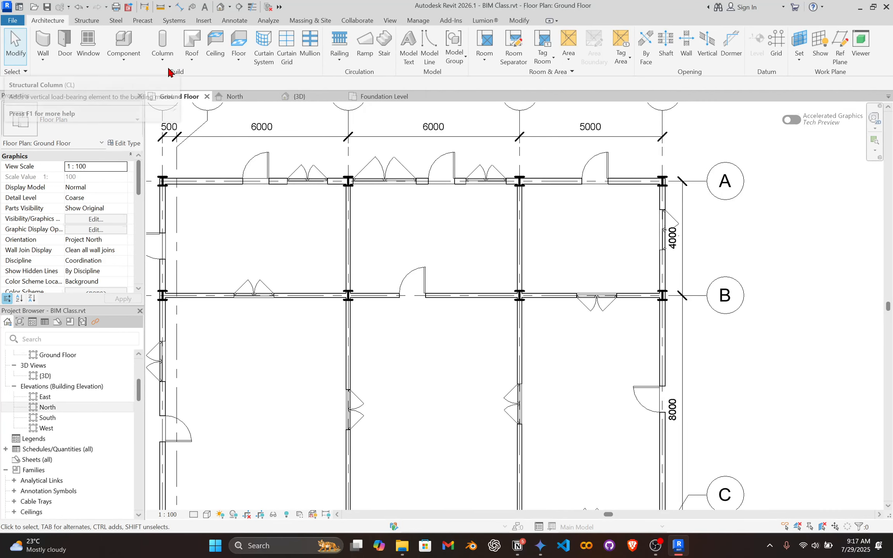
click(238, 43)
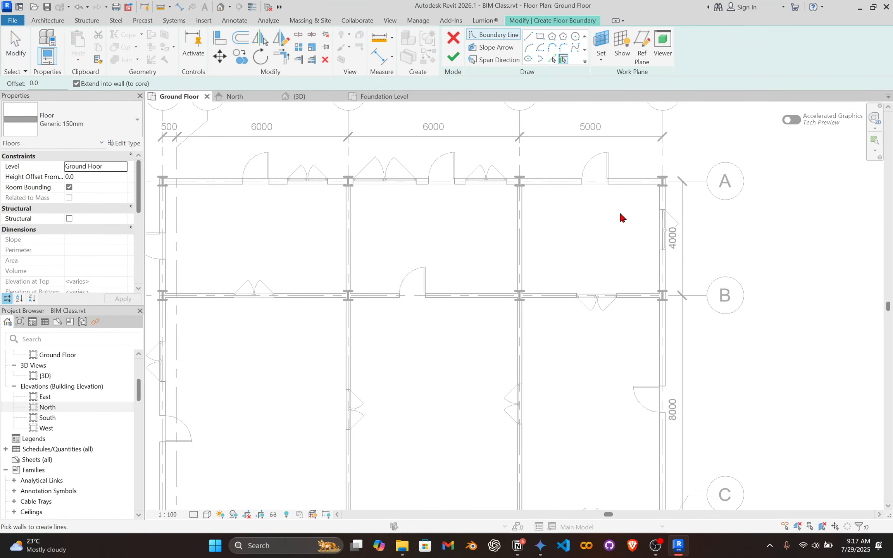
scroll(620, 215, down, 1)
middle_drag(620, 215, 497, 209)
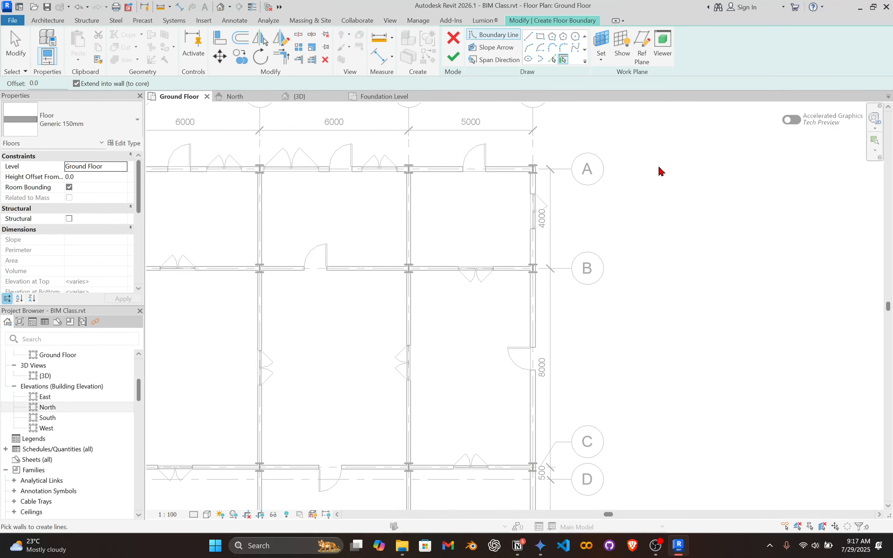
Sketch a straight diagonal floor boundary line in the empty area beyond grid 5 and undo it.
click(529, 36)
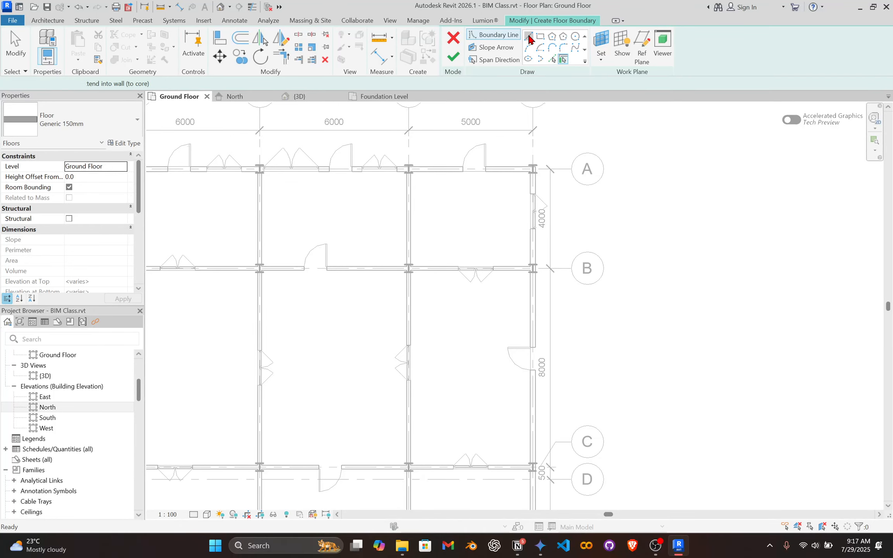
scroll(577, 273, down, 4)
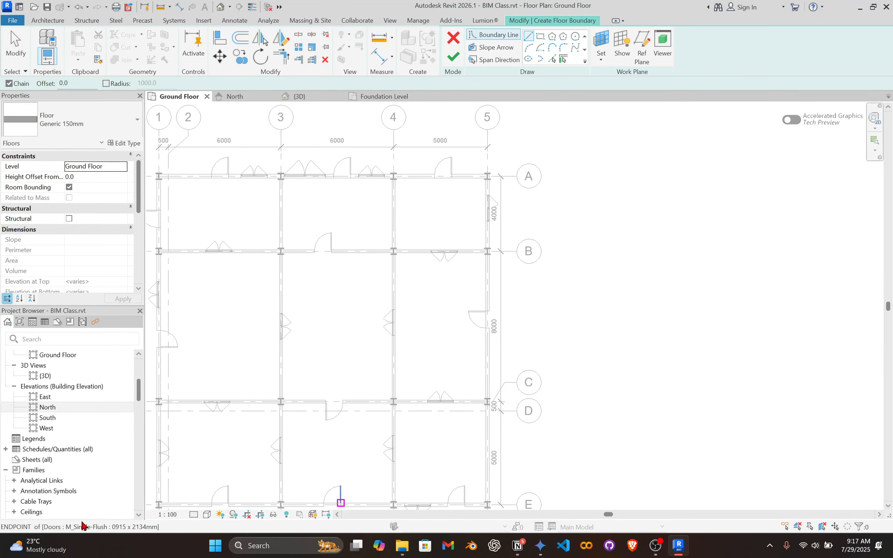
scroll(632, 401, down, 1)
middle_drag(633, 400, 676, 376)
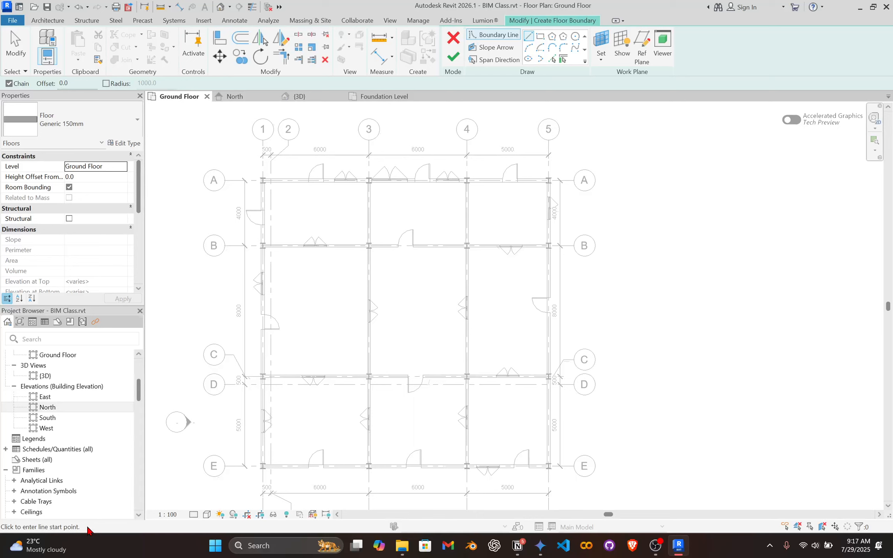
click(682, 384)
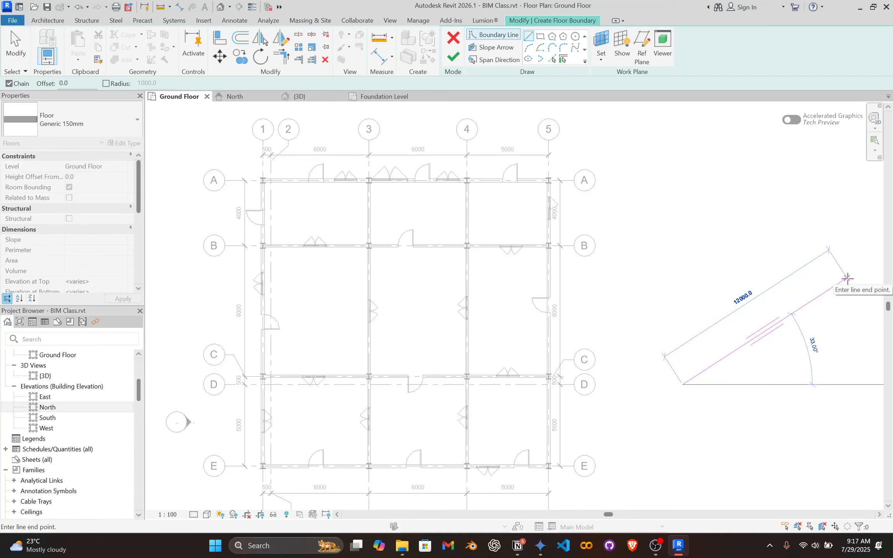
click(844, 223)
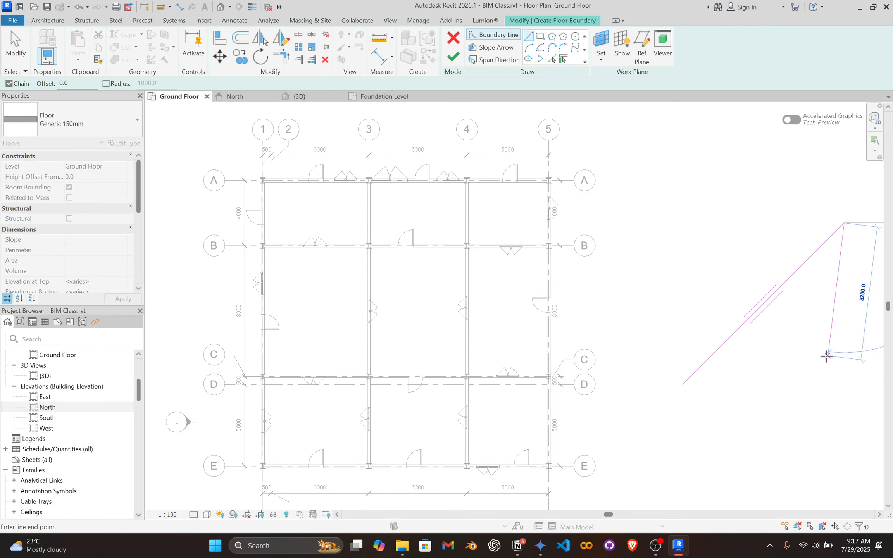
key(Escape)
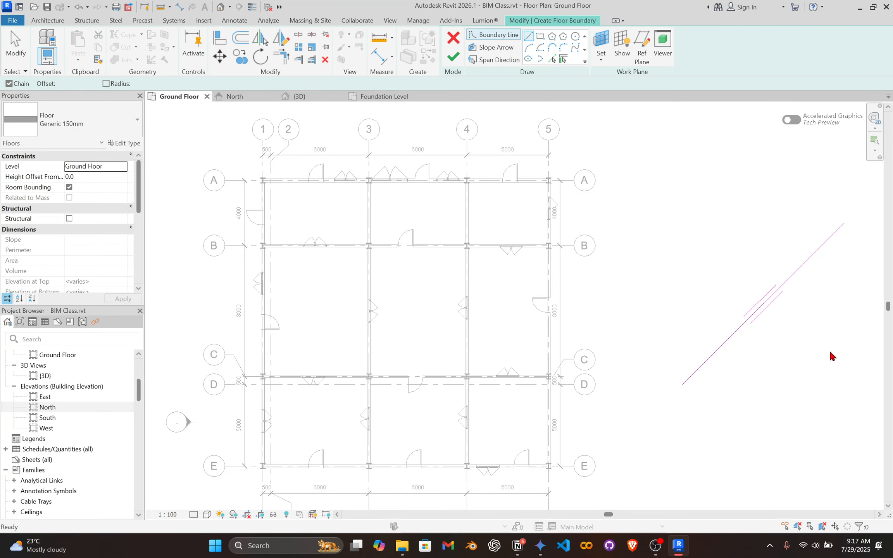
key(ctrl+z)
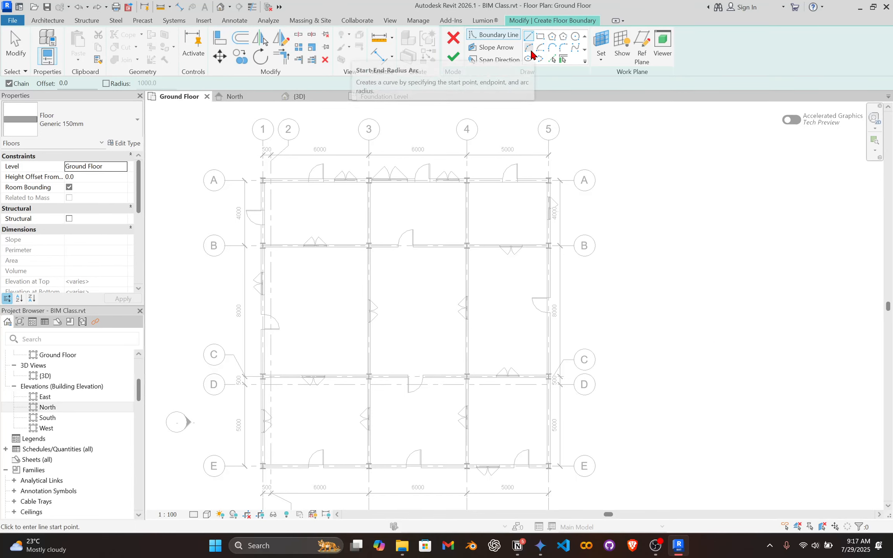
Sketch a start-end-radius boundary arc with a chord of about 9100 mm beyond grid 5 and abandon the floor sketch.
click(528, 47)
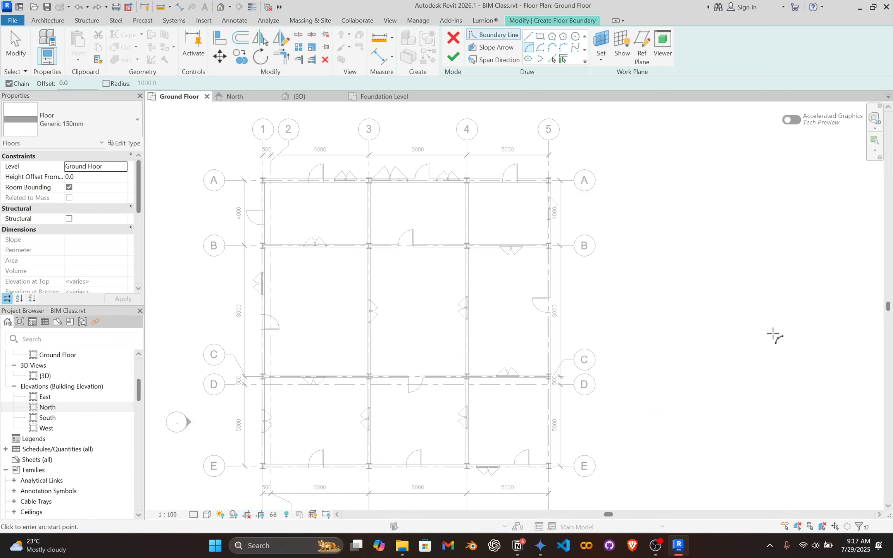
click(770, 334)
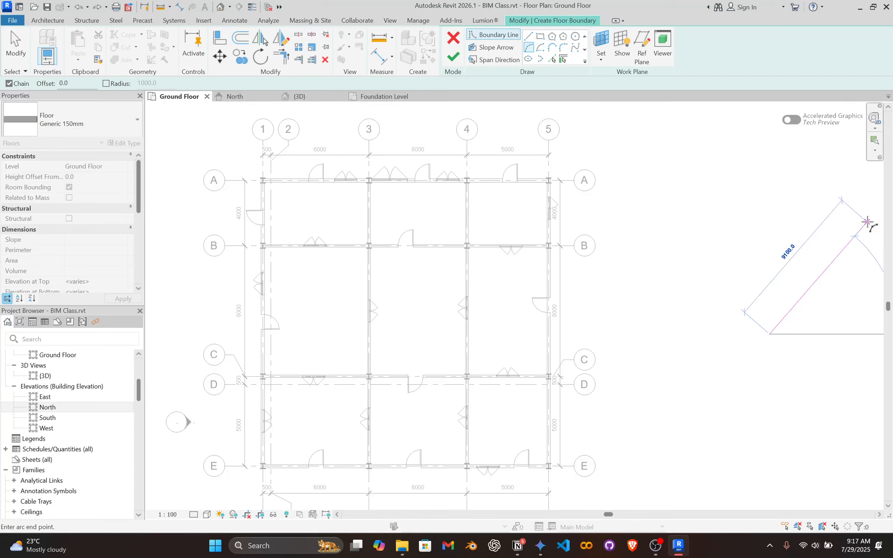
click(868, 221)
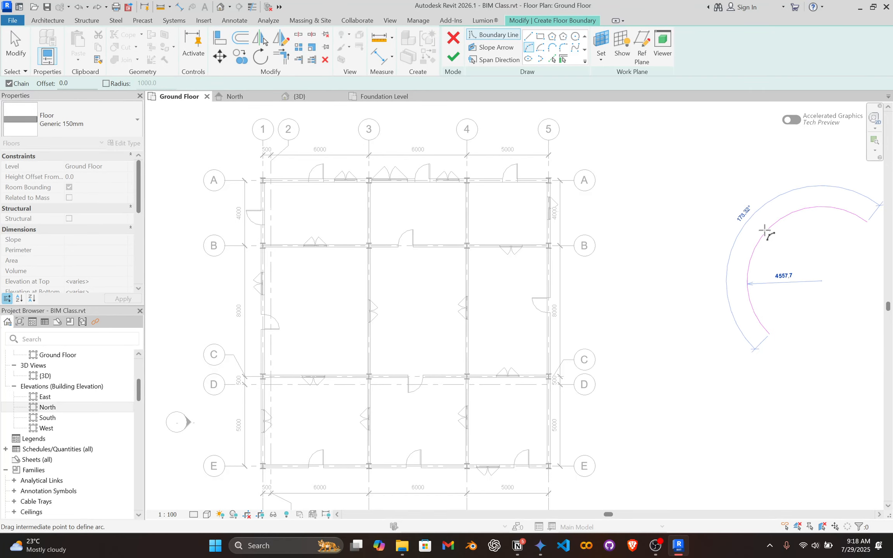
click(758, 226)
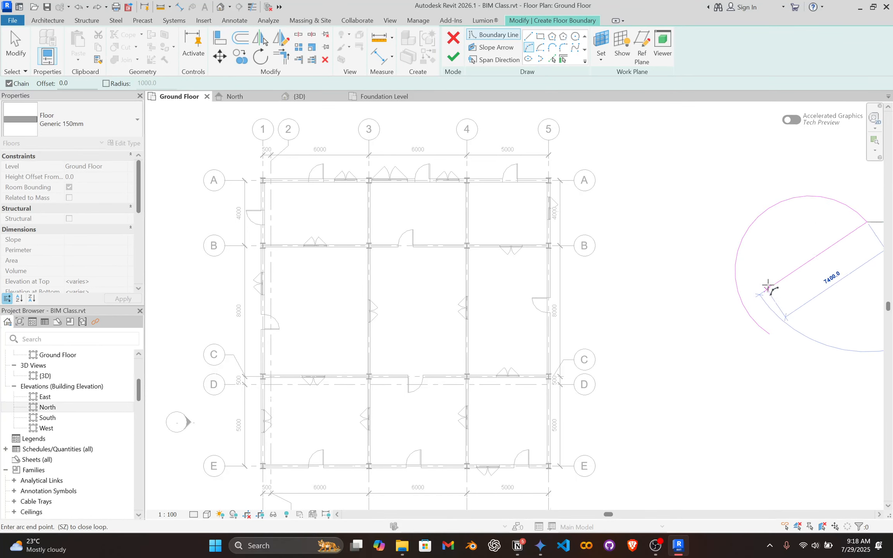
key(Escape)
key(Escape)
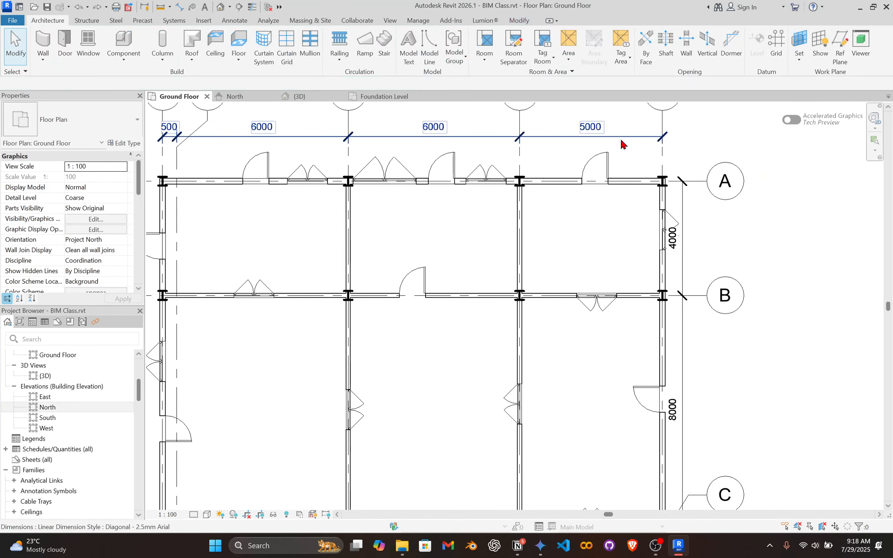
click(237, 40)
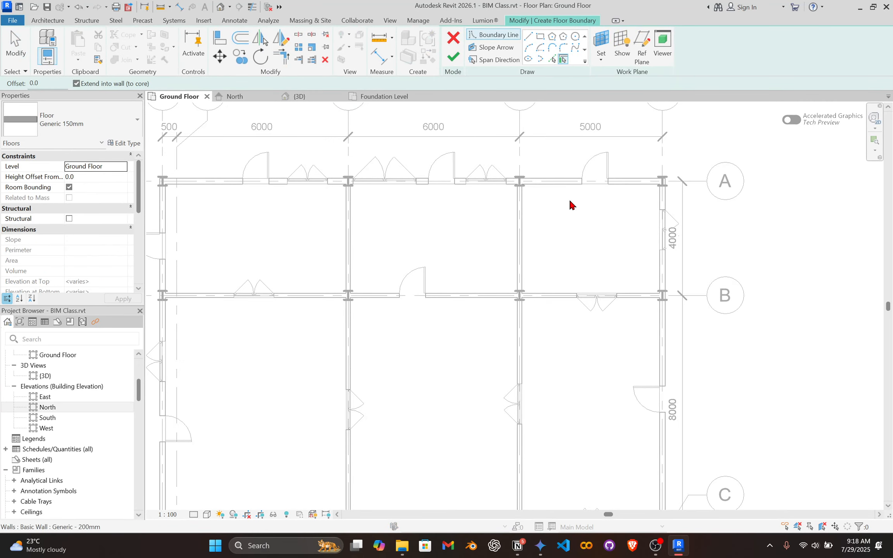
scroll(541, 224, down, 2)
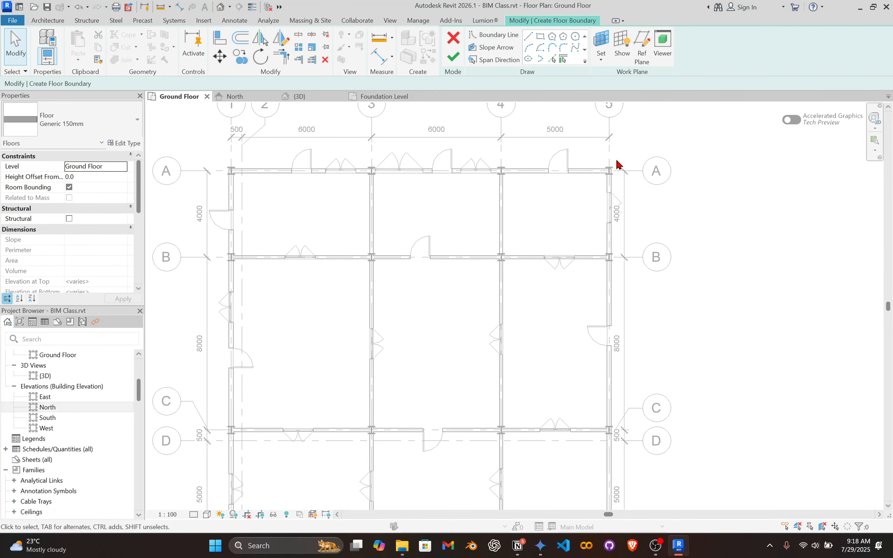
click(449, 39)
scroll(406, 239, down, 2)
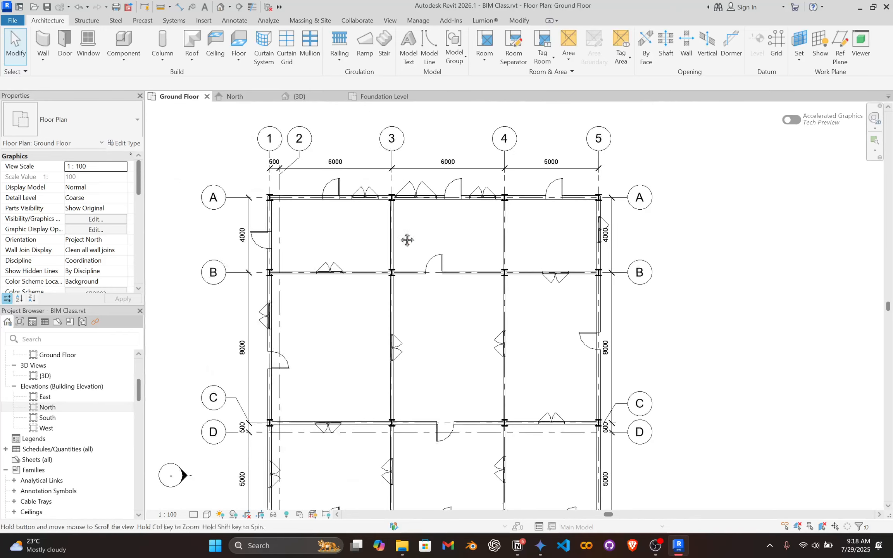
middle_drag(406, 239, 446, 191)
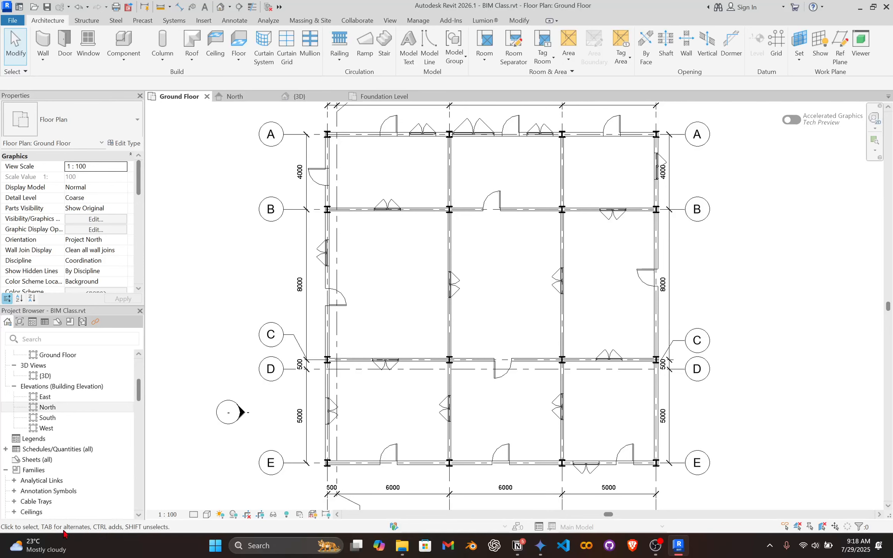
middle_drag(629, 211, 620, 212)
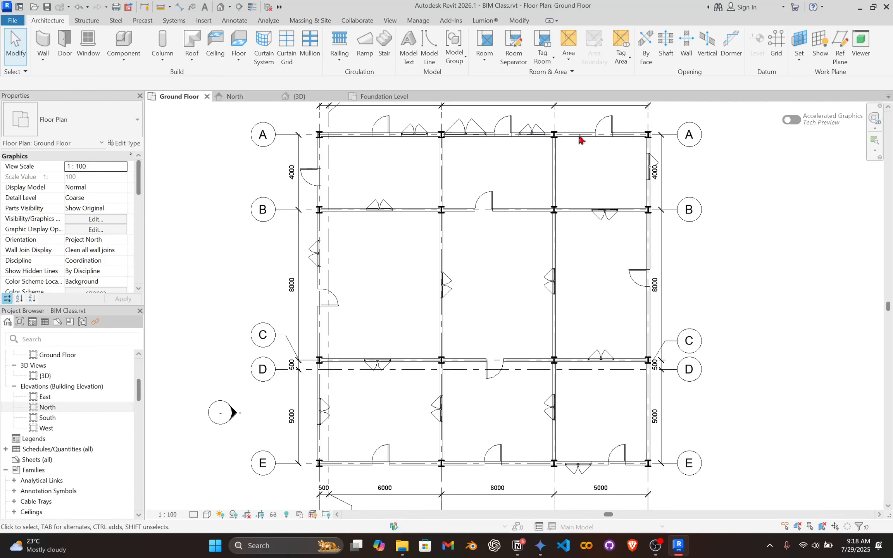
Examine the building in the 3D view from above and from a low angle along the base of the outer walls.
click(314, 96)
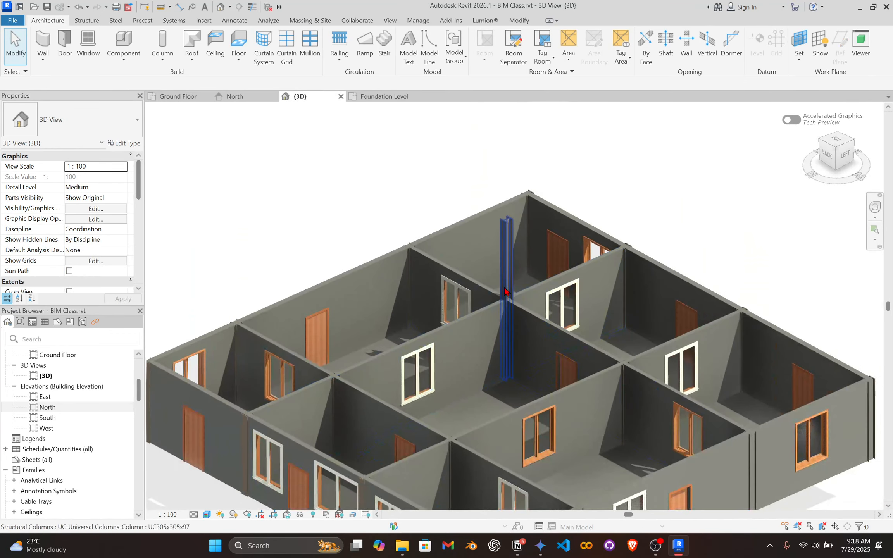
scroll(506, 294, down, 4)
scroll(519, 310, up, 3)
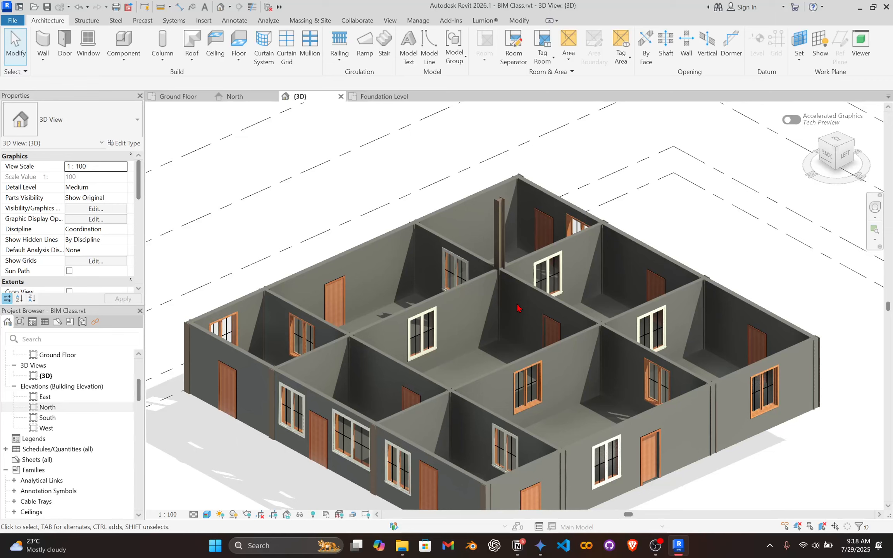
shift+middle_drag(462, 276, 523, 272)
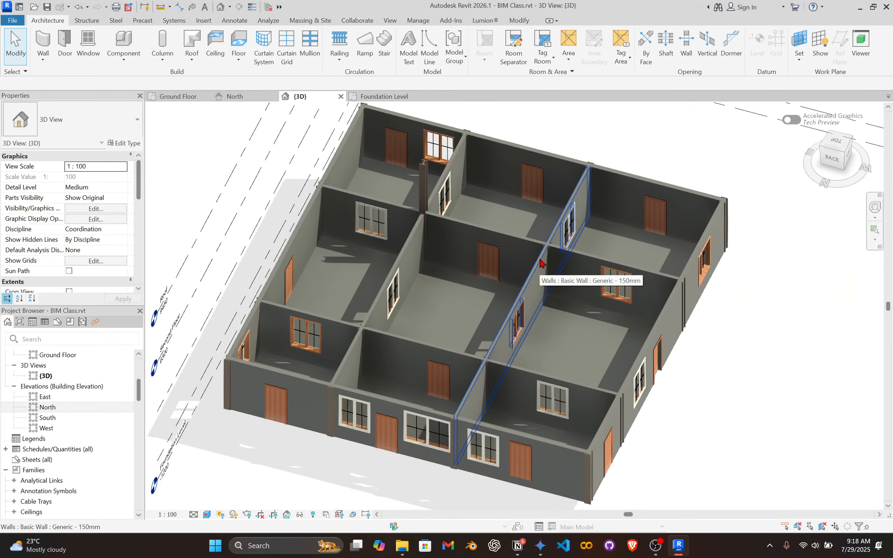
shift+middle_drag(541, 263, 566, 93)
middle_drag(492, 282, 504, 312)
scroll(499, 320, up, 1)
scroll(498, 318, up, 1)
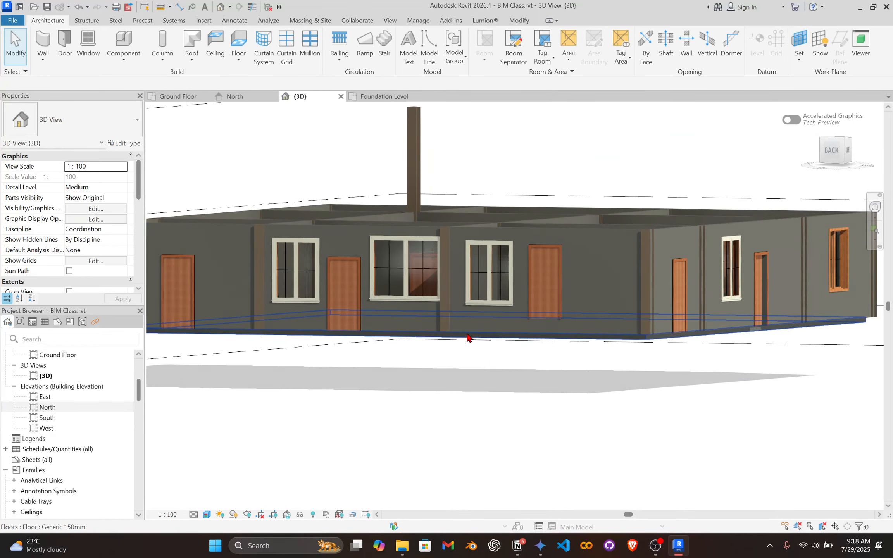
Select the Generic - 200mm exterior wall along grid A and inspect it from raised 3D viewpoints.
click(468, 336)
click(467, 329)
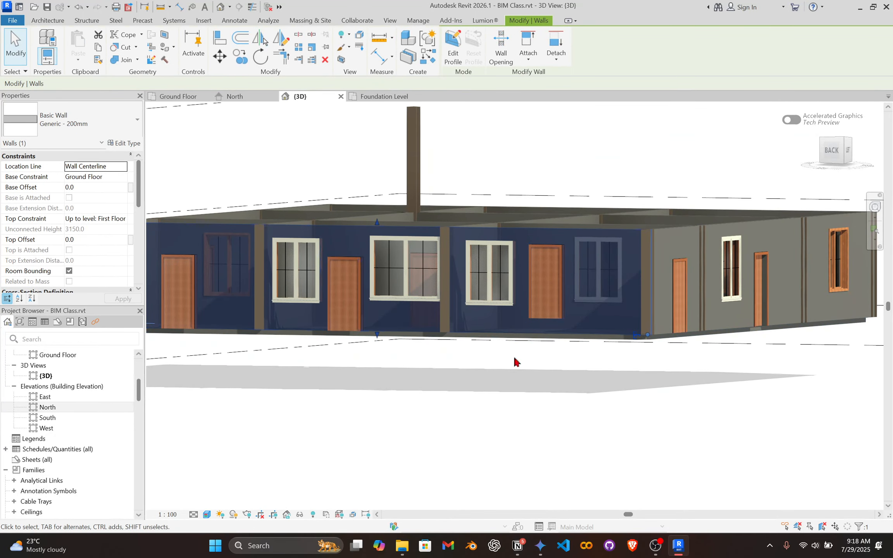
shift+middle_drag(567, 282, 559, 382)
scroll(559, 382, down, 2)
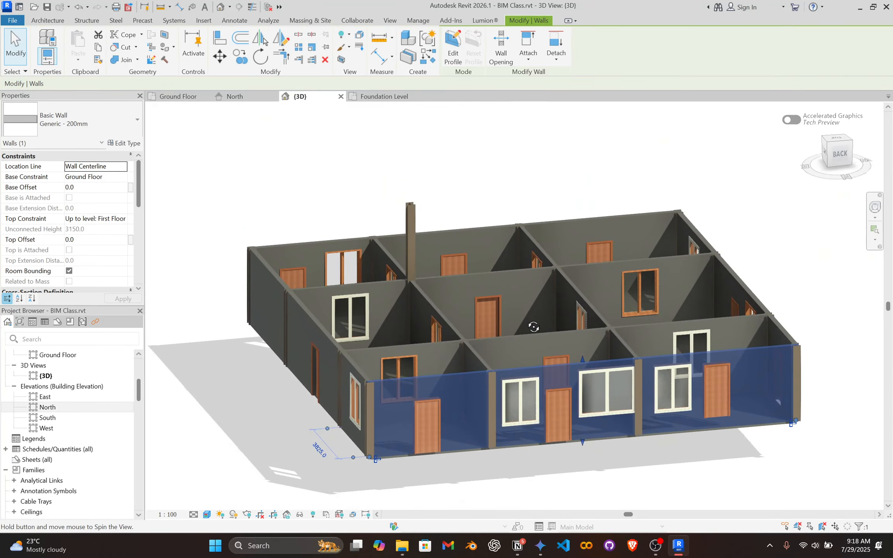
shift+middle_drag(532, 324, 554, 330)
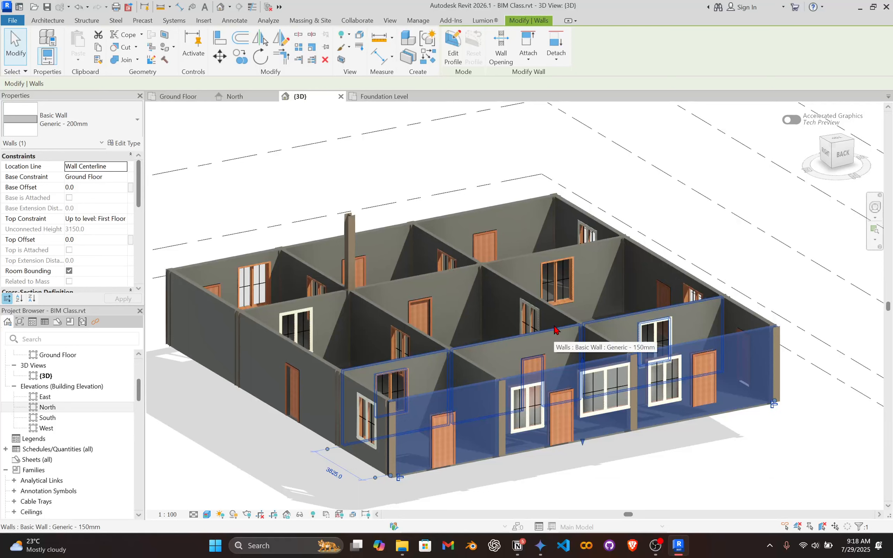